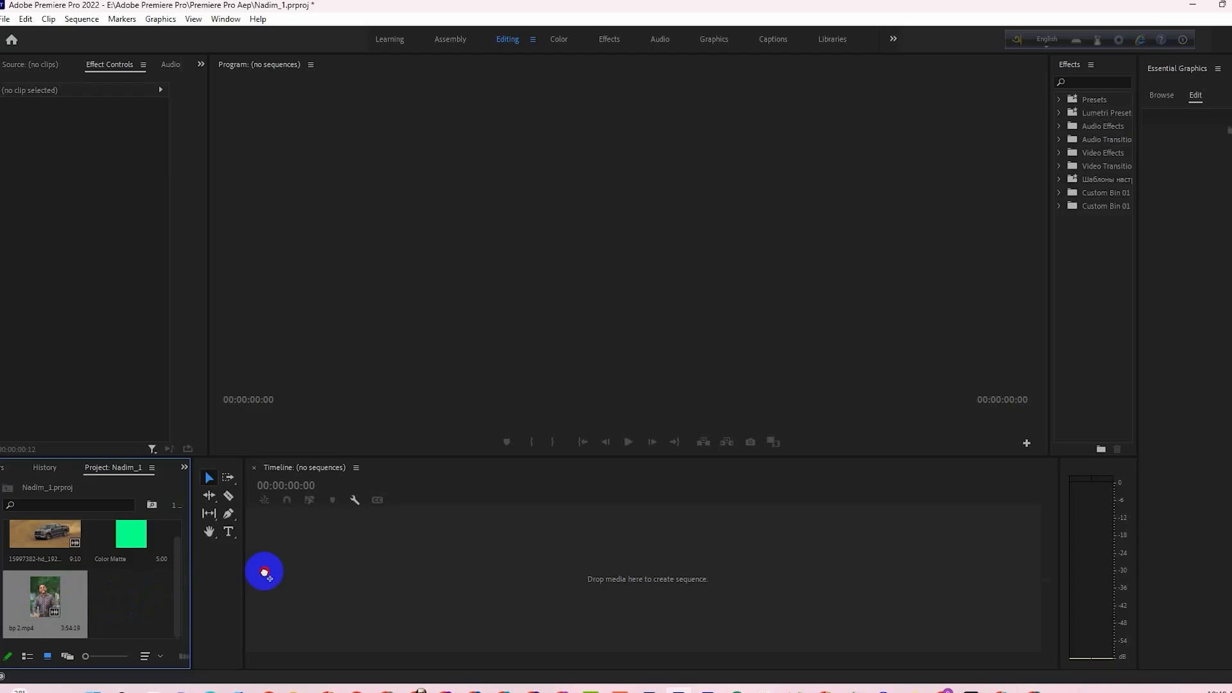
- Create a sequence from bp 2.mp4 and expand its first audio track in the timeline
drag(276, 572, 392, 581)
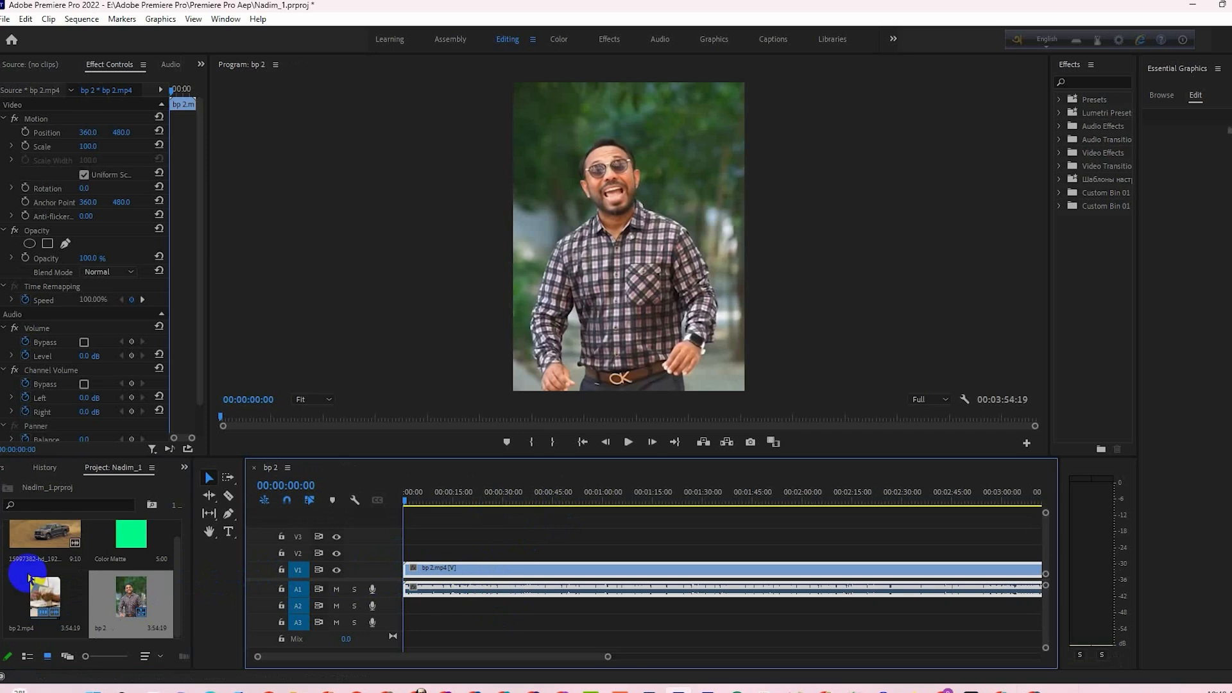
drag(599, 657, 528, 656)
double_click(385, 587)
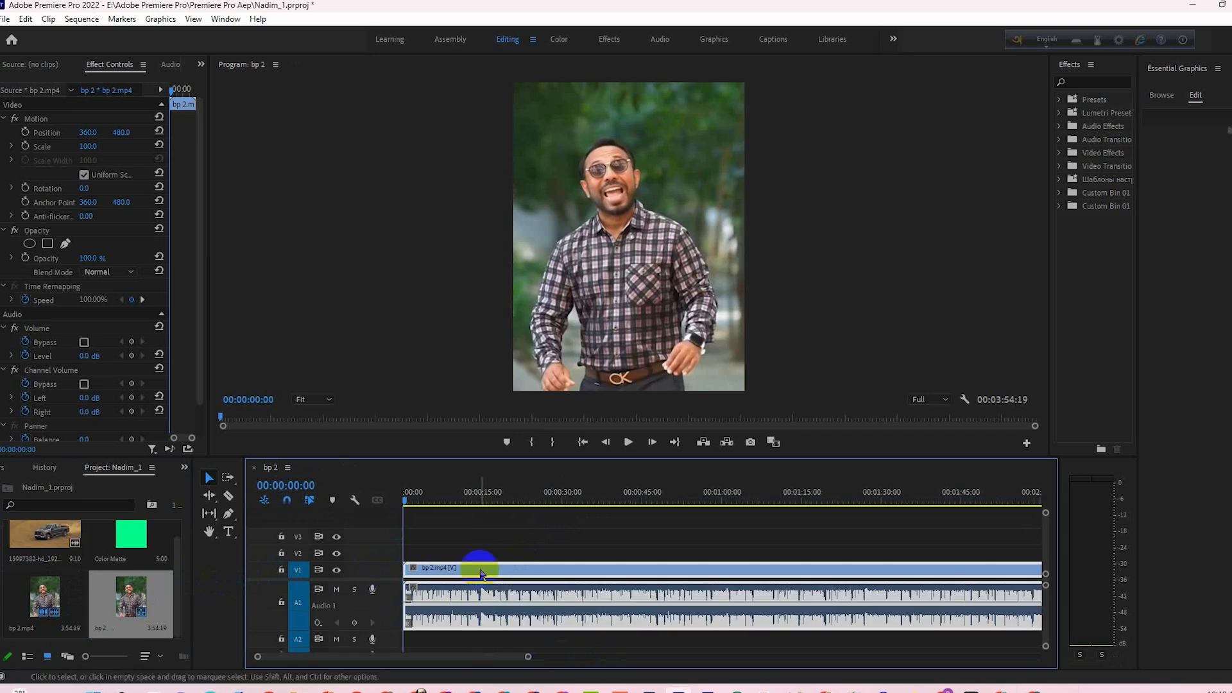
- Duplicate the bp 2.mp4 video clip onto track V2 directly above the original and save the project
mouse_move(482, 572)
mouse_down()
mouse_move(477, 543)
mouse_move(492, 570)
mouse_up()
shift+click(486, 554)
key(ctrl+s)
click(502, 536)
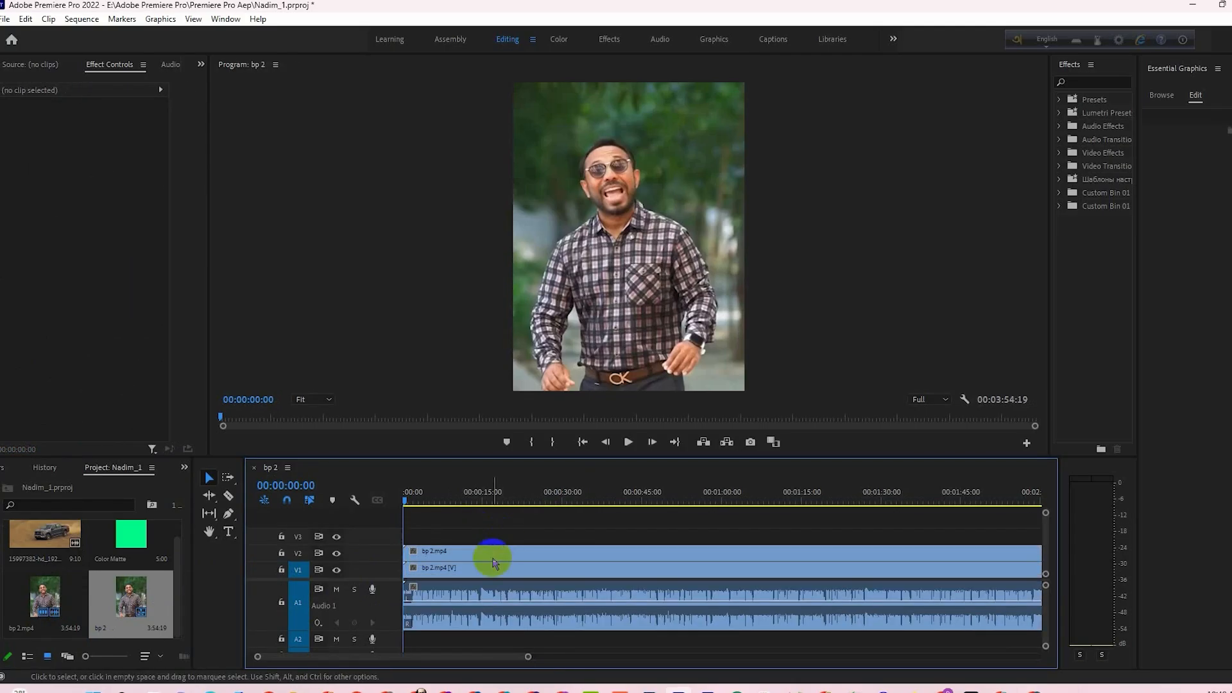
click(493, 558)
- Play the opening of the sequence and stop at 00:00:01:11, where the complete title is on screen
click(628, 442)
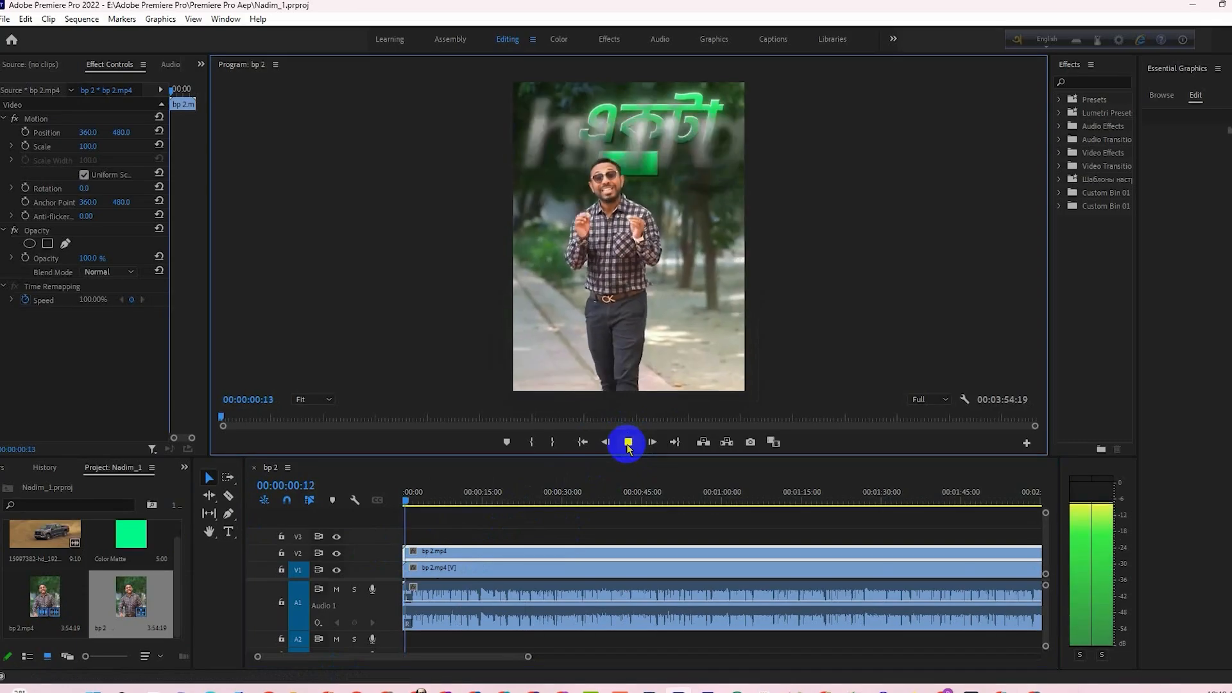
click(628, 442)
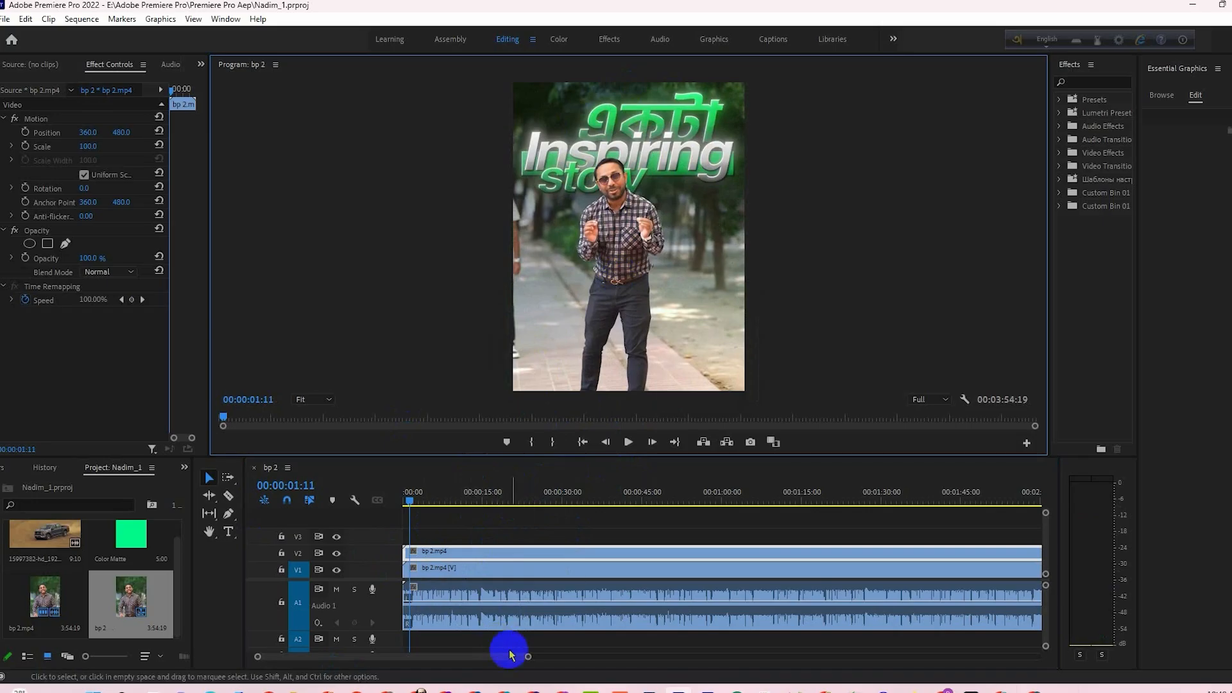
drag(526, 656, 502, 658)
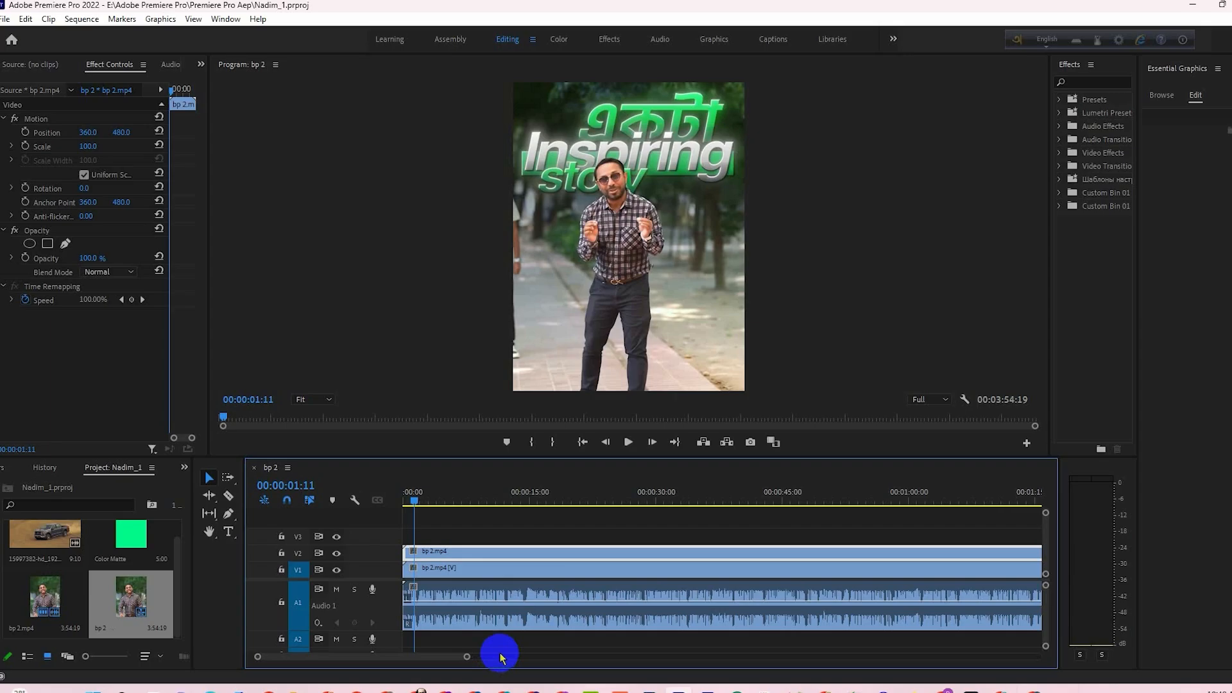
click(642, 350)
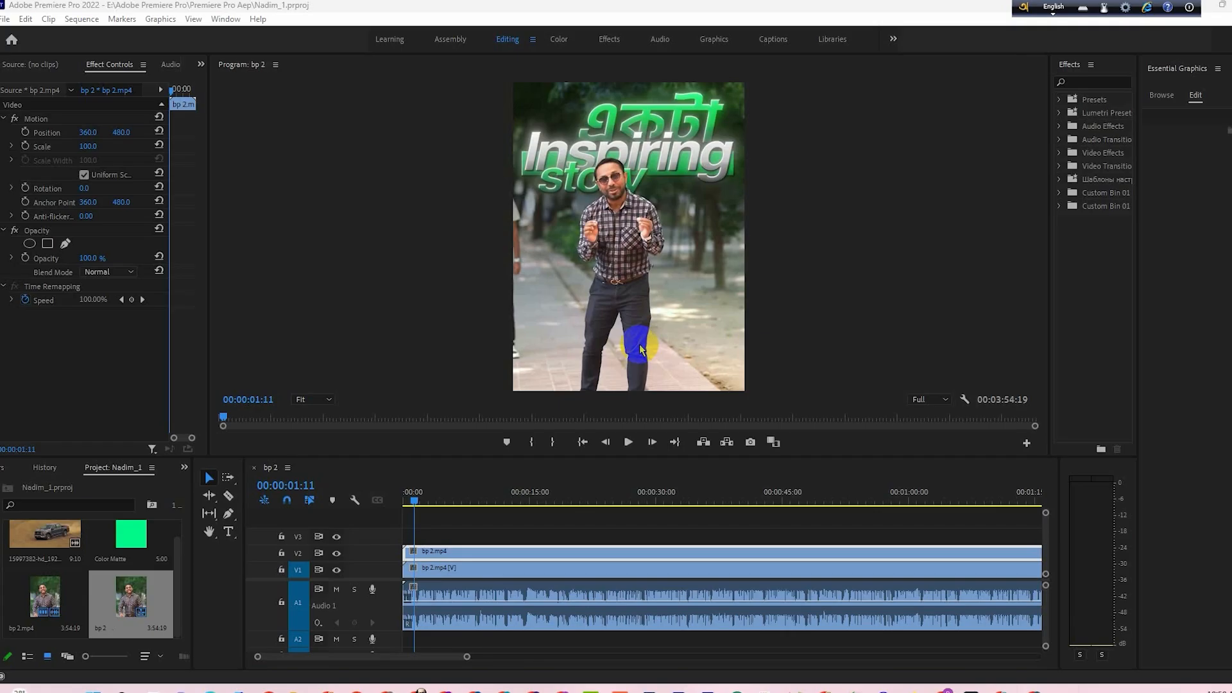
click(462, 555)
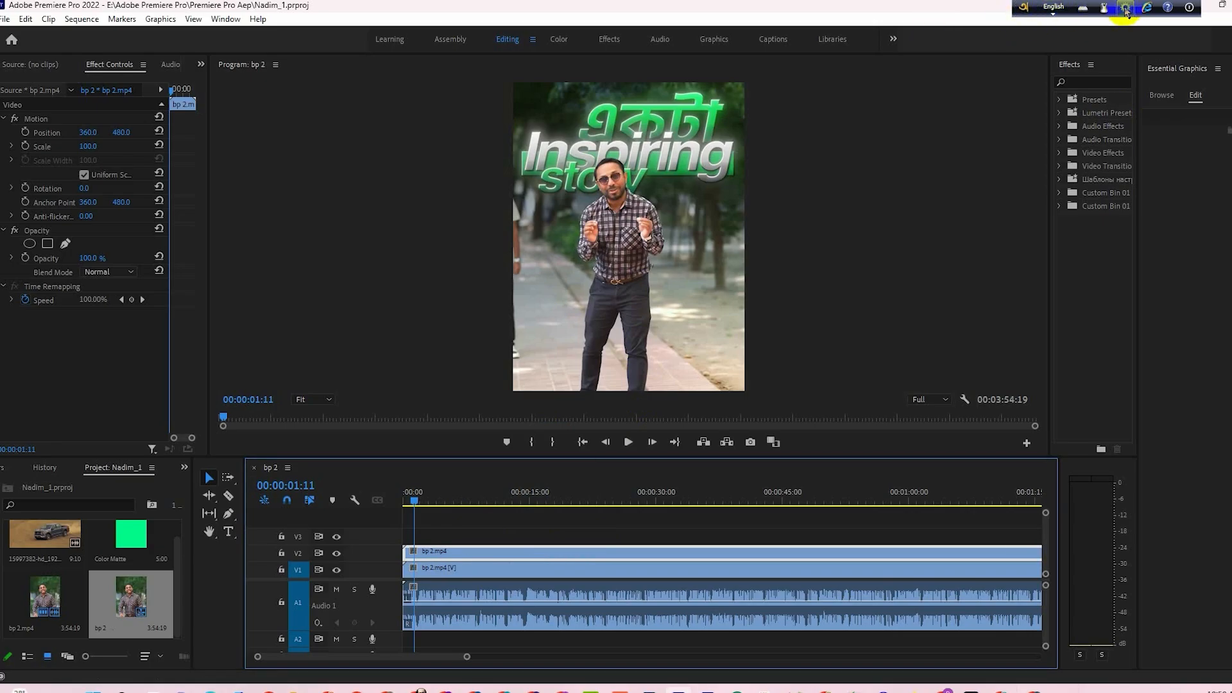
- Add a text layer reading "একটা" over the man's chest in the video frame
click(1125, 9)
click(1142, 49)
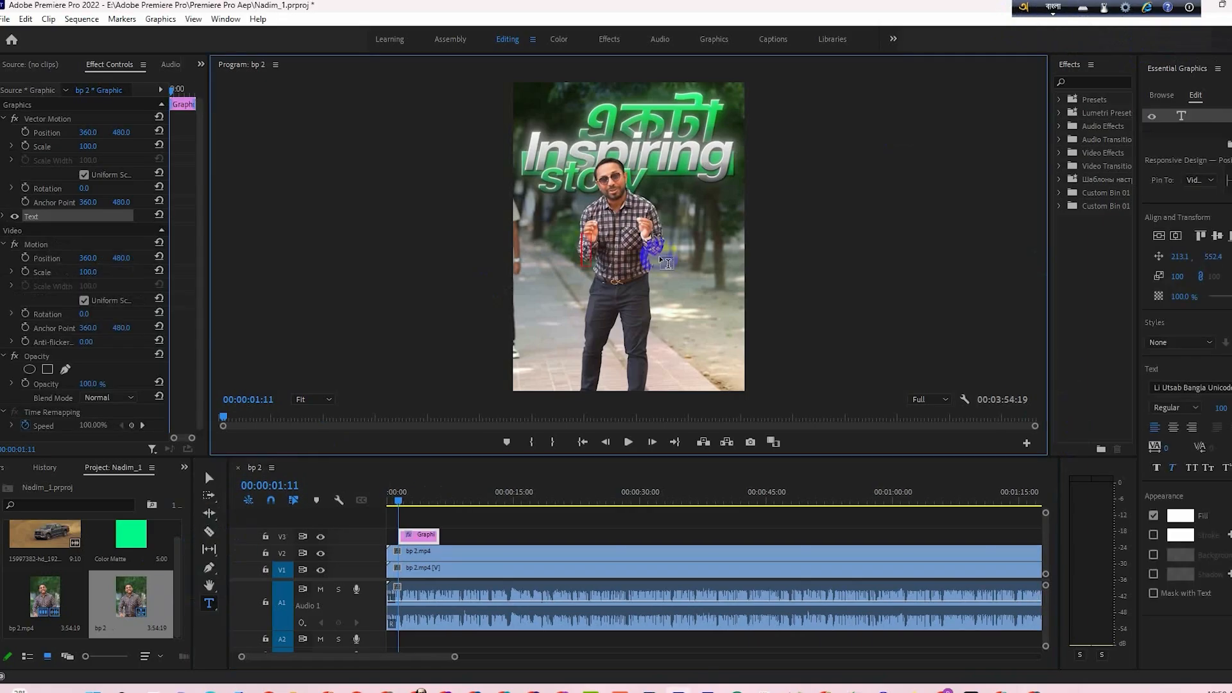
text(একটা)
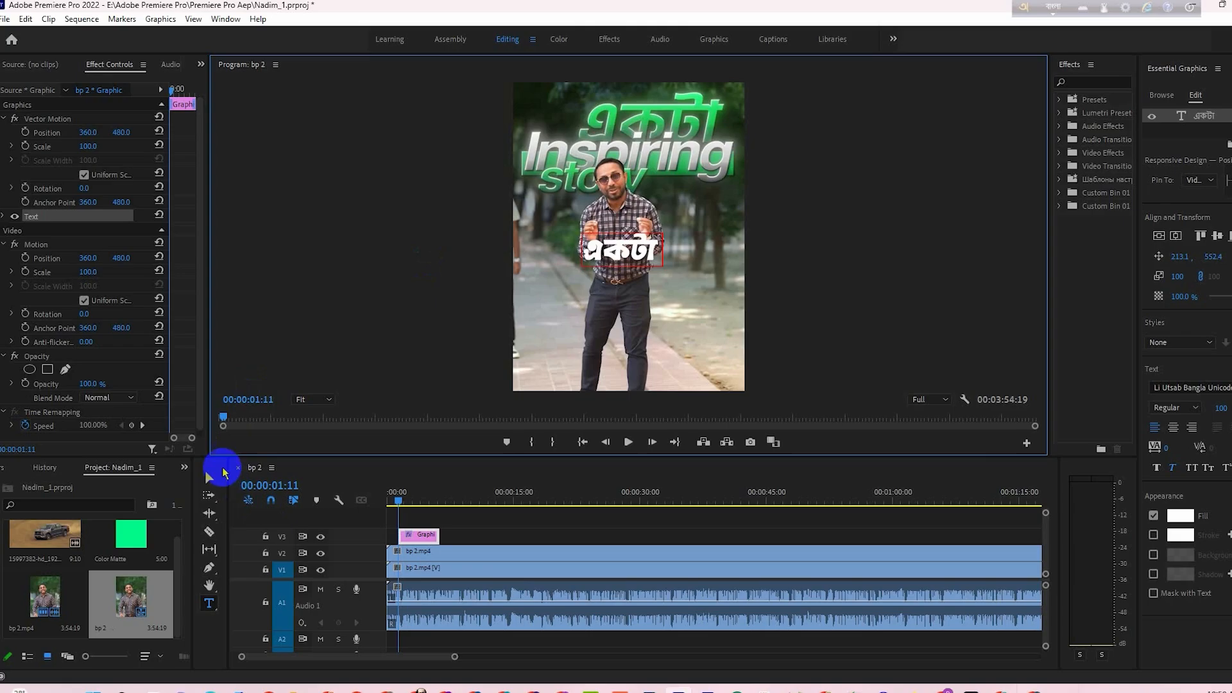
- Enlarge the একটা text to a scale of 184 and position it at 211.1, 180.4 over the matching word in the footage
click(209, 478)
drag(620, 255, 731, 152)
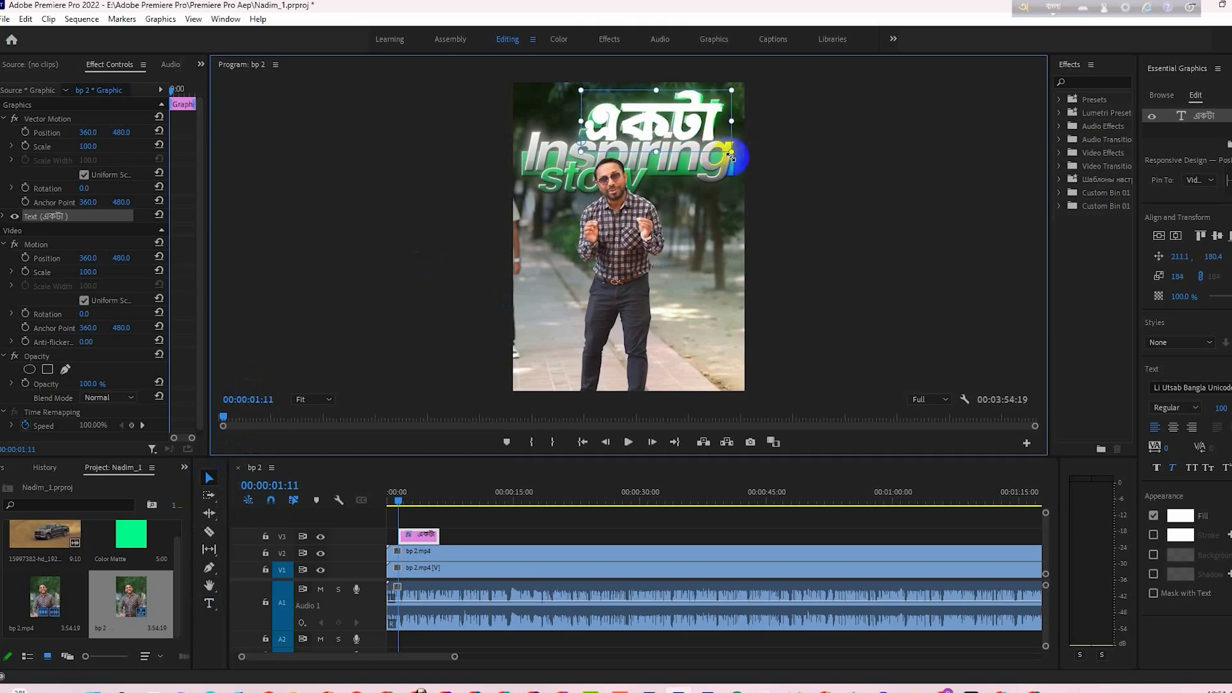
click(1163, 469)
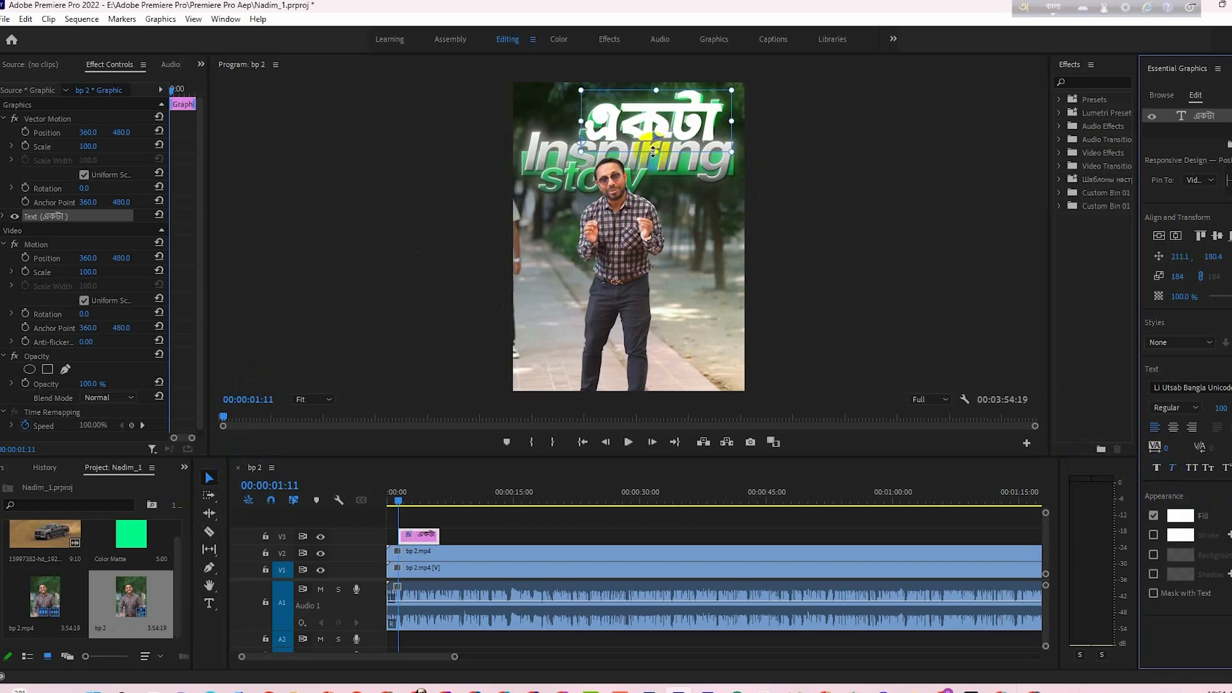
drag(740, 157, 737, 154)
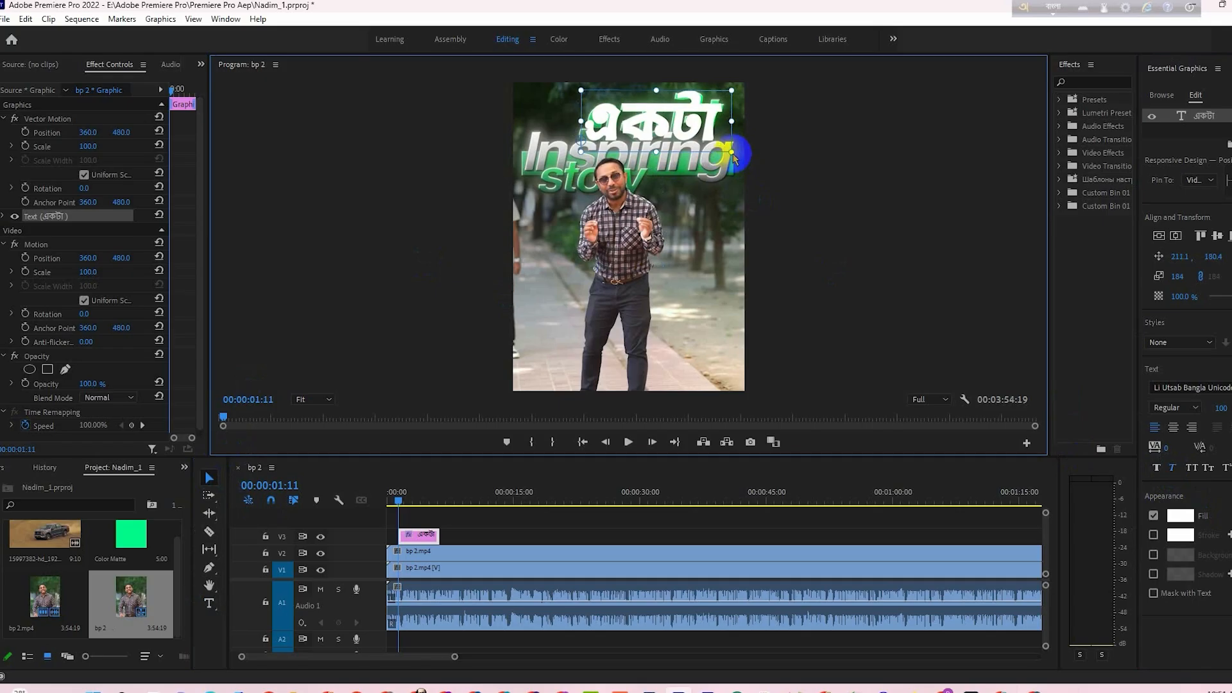
click(313, 138)
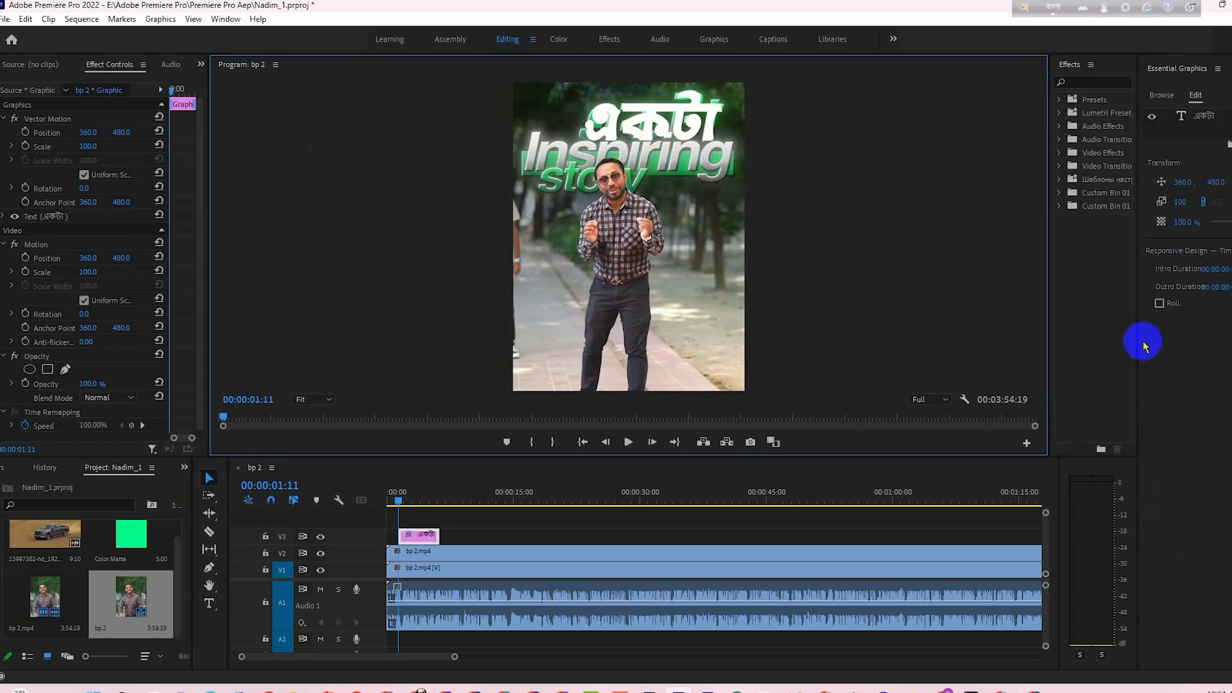
- Set the একটা text's fill to the green sampled from the title in the footage (43CF82)
click(1205, 117)
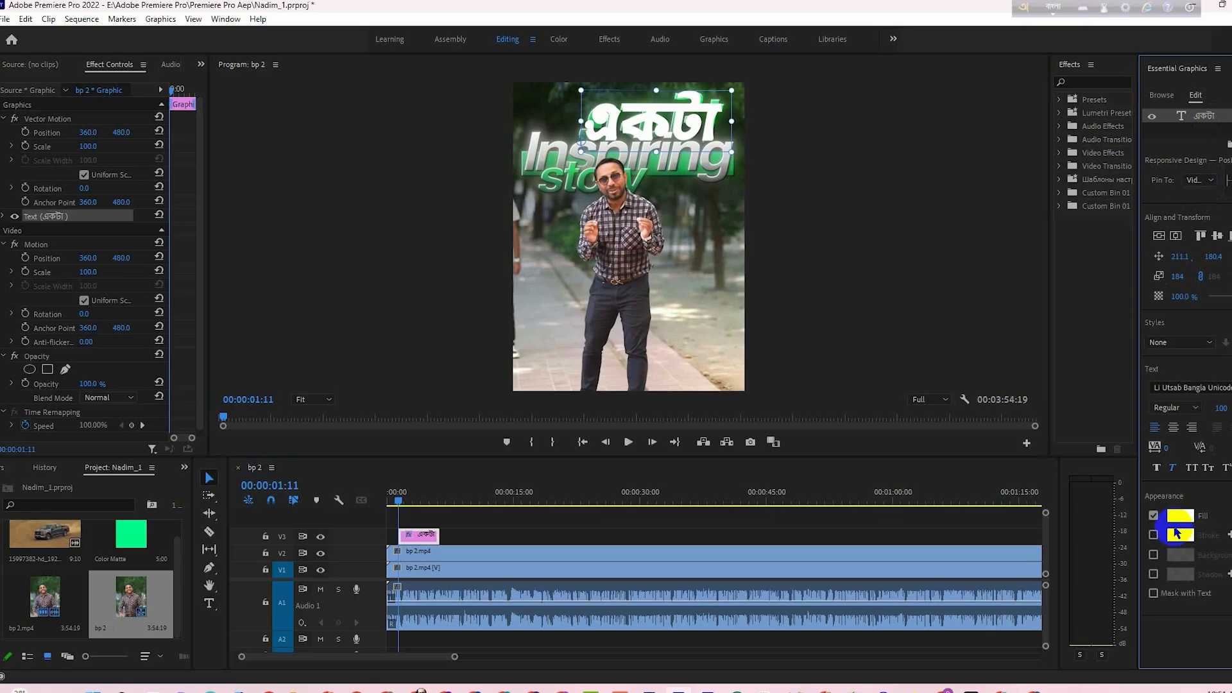
click(1178, 534)
click(385, 463)
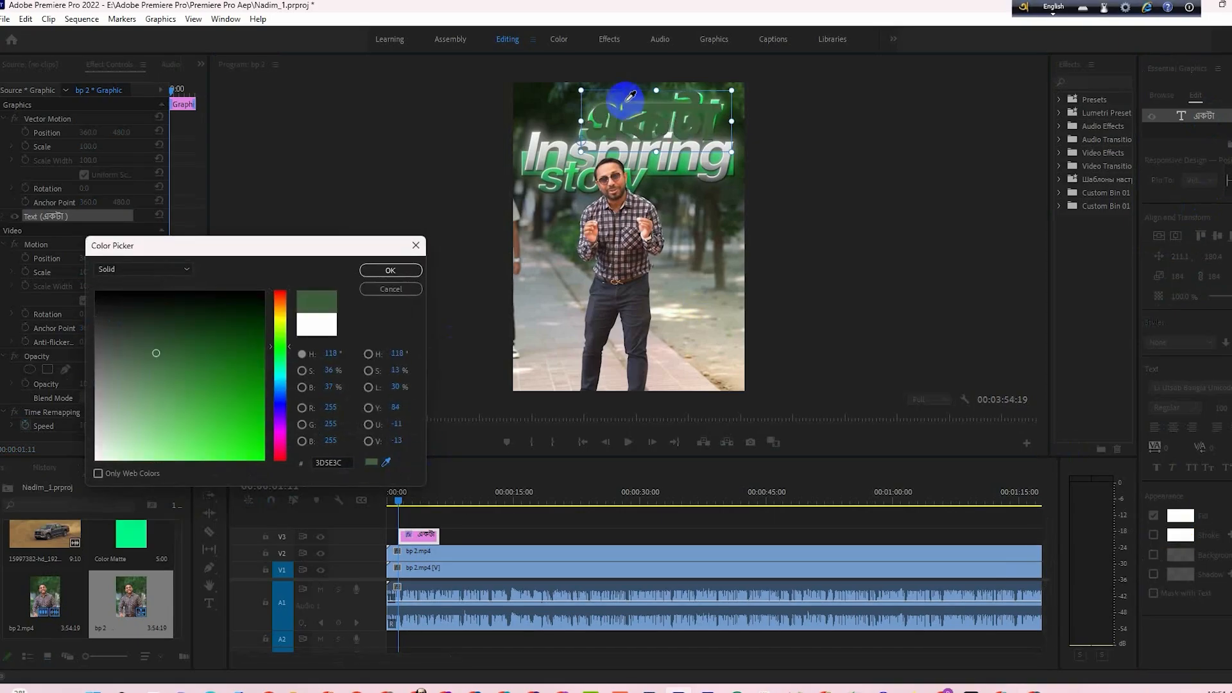
click(586, 126)
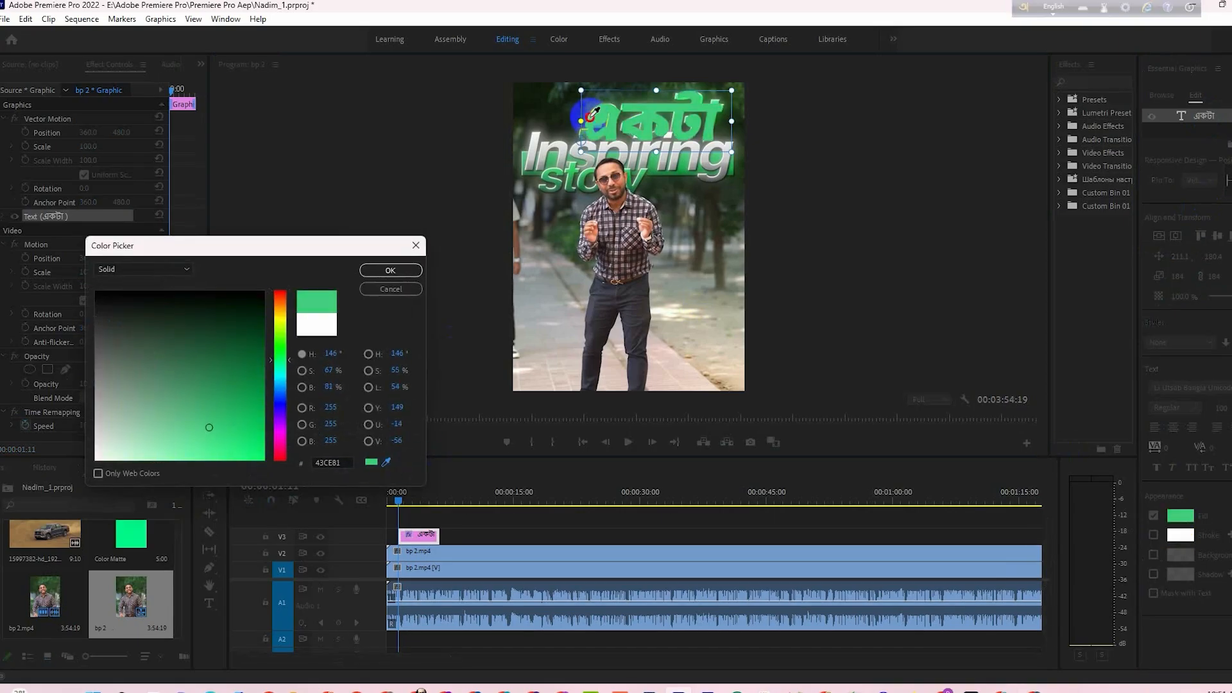
click(583, 118)
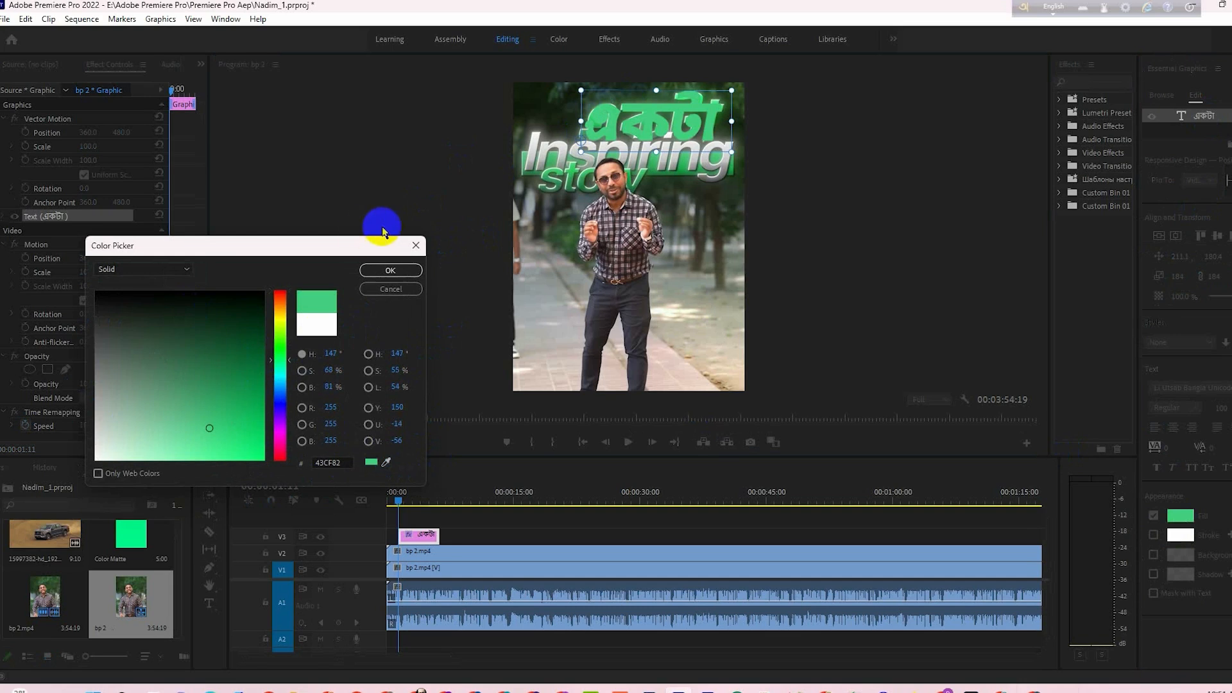
click(390, 270)
- Enable a shadow and a white stroke on the একটা text
click(1153, 576)
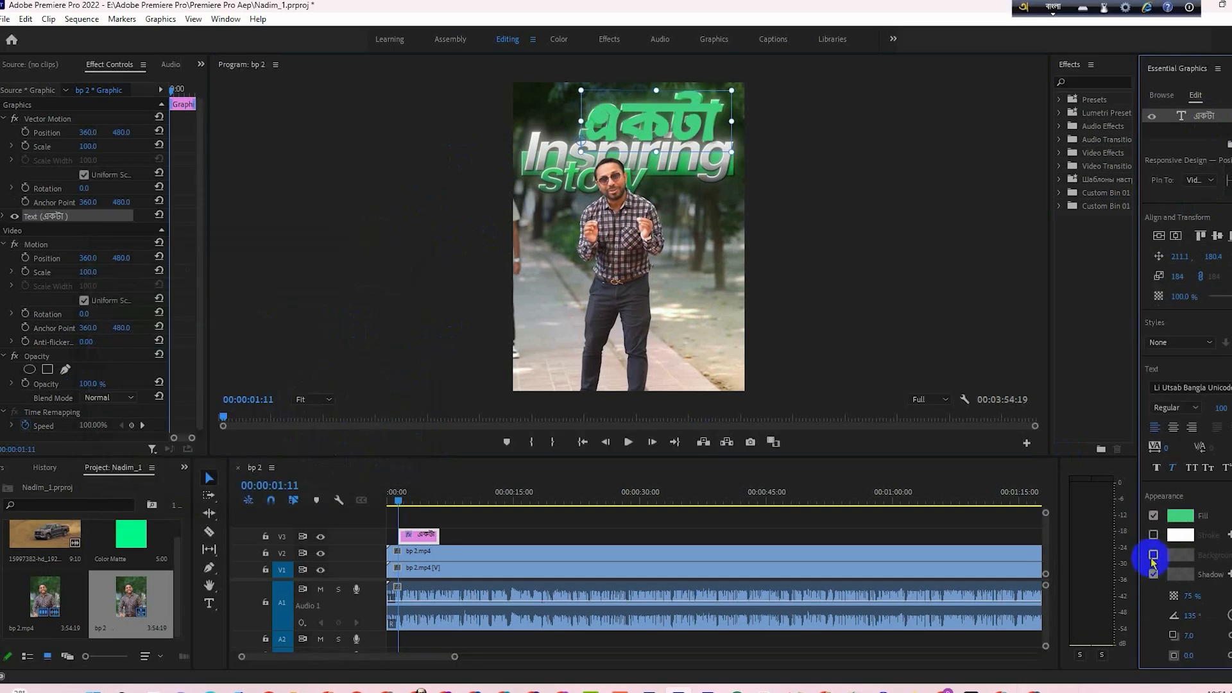
click(1153, 535)
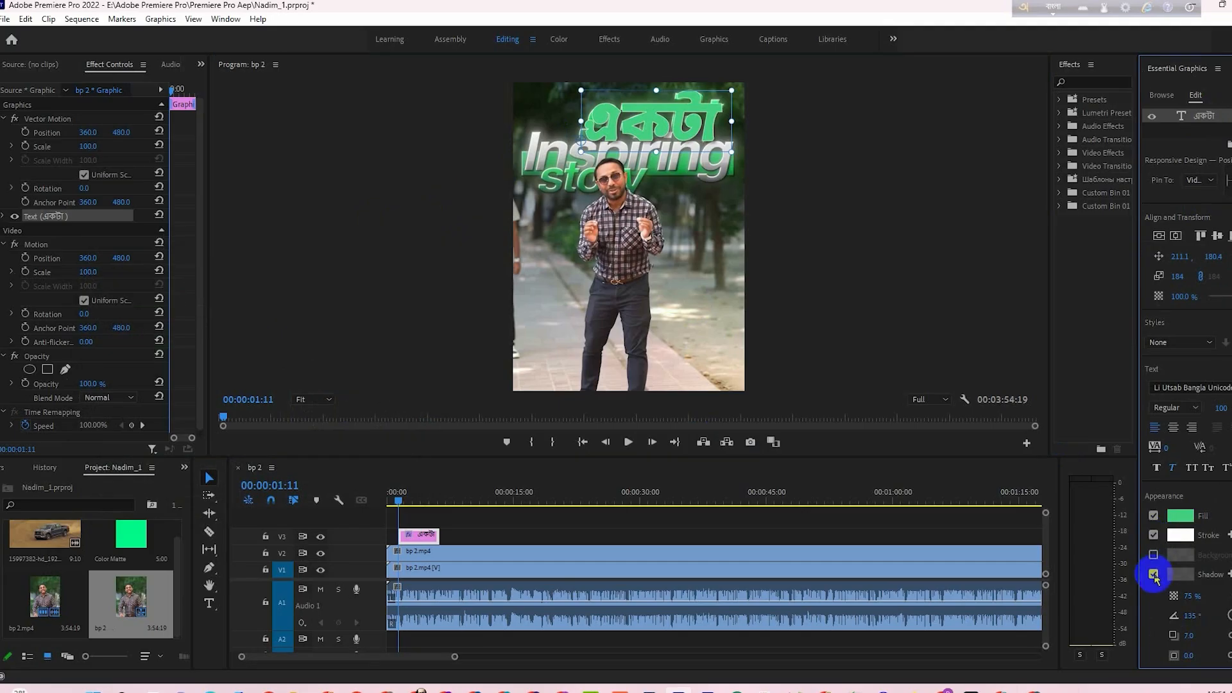
scroll(1194, 581, down, 1)
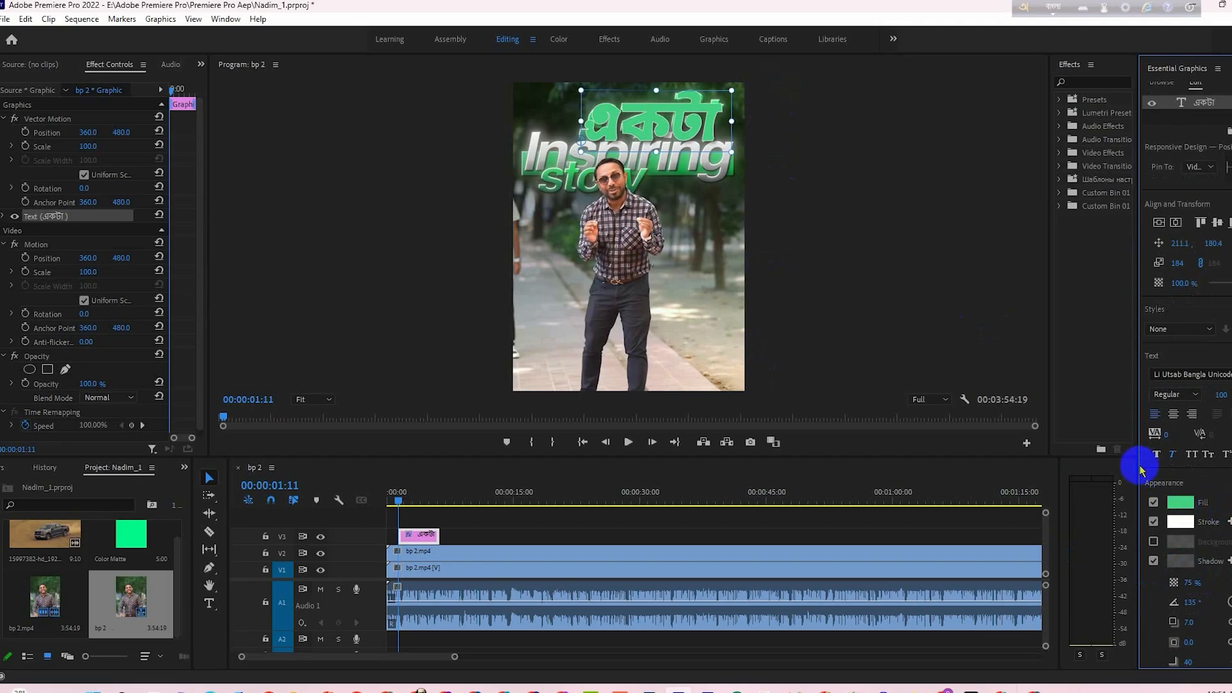
- Widen the Essential Graphics area and narrow the Effects area beside it
drag(1138, 466, 1043, 473)
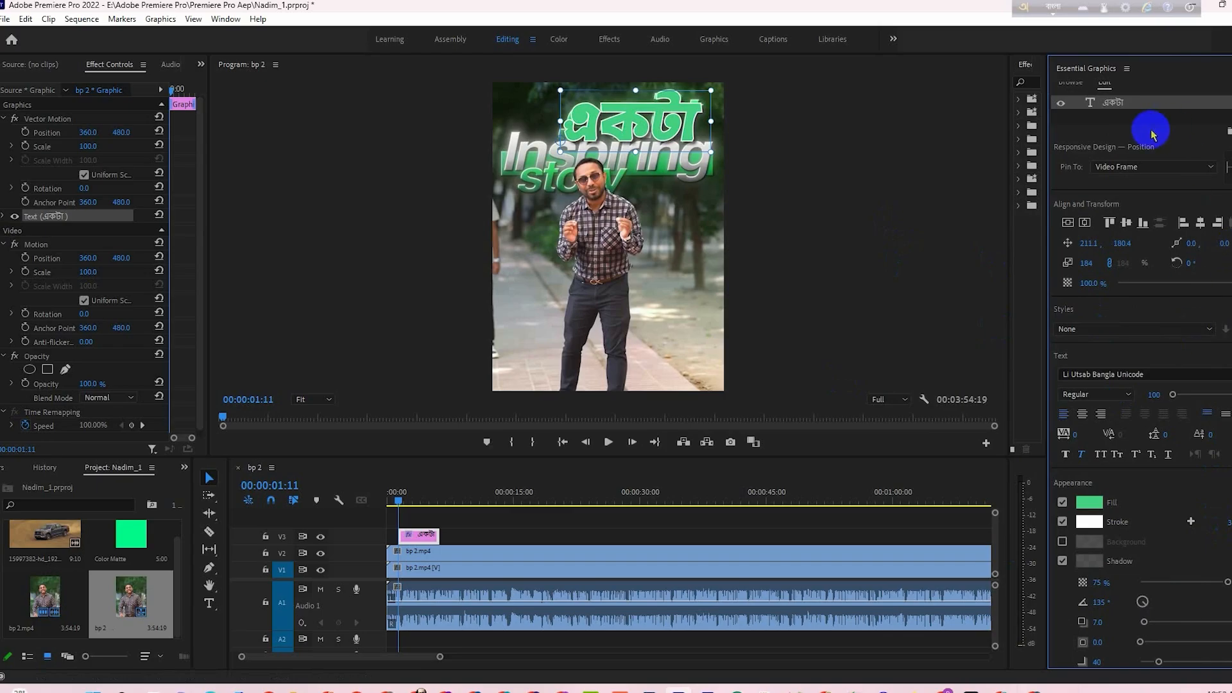
drag(1046, 143, 1104, 164)
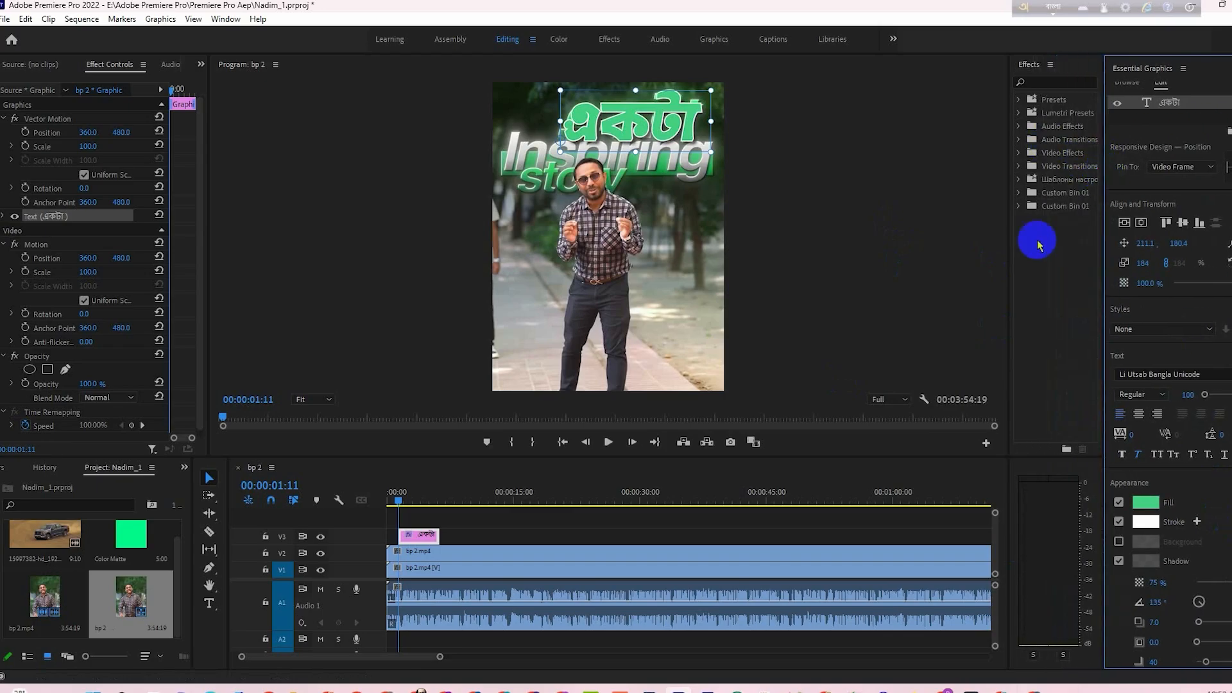
drag(1010, 238, 1055, 253)
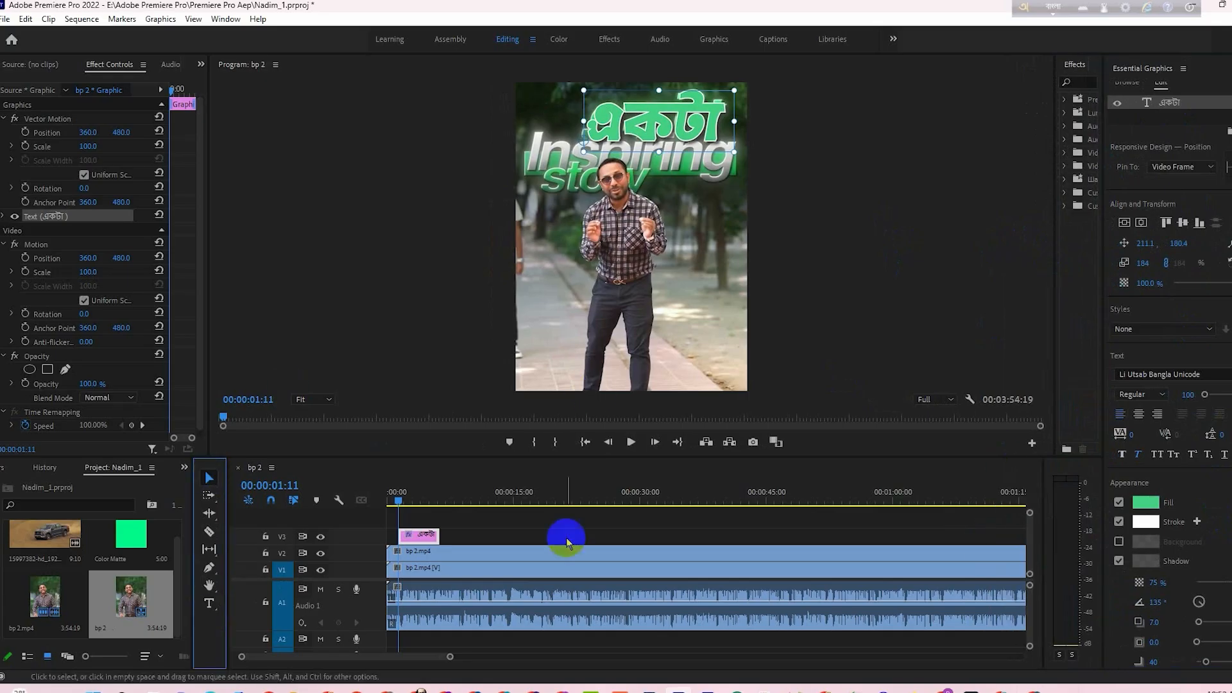
- Extend the একটা text clip back to the start of the sequence and mute audio track A1
drag(400, 534, 379, 536)
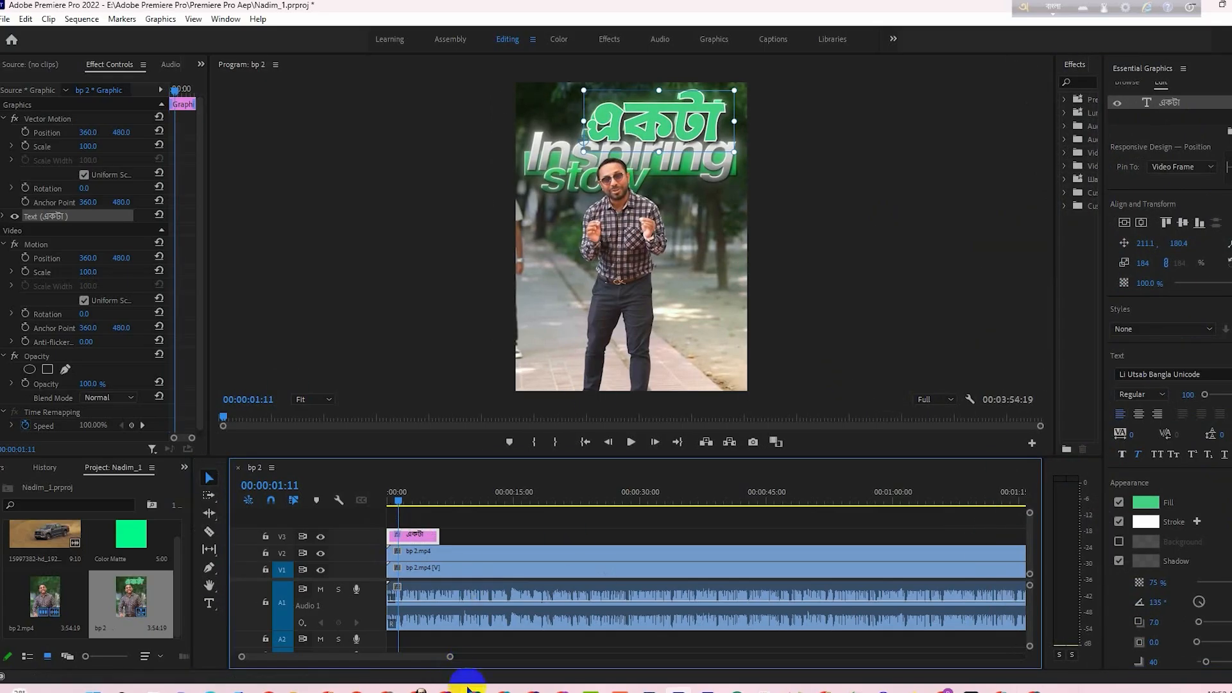
drag(449, 658, 315, 657)
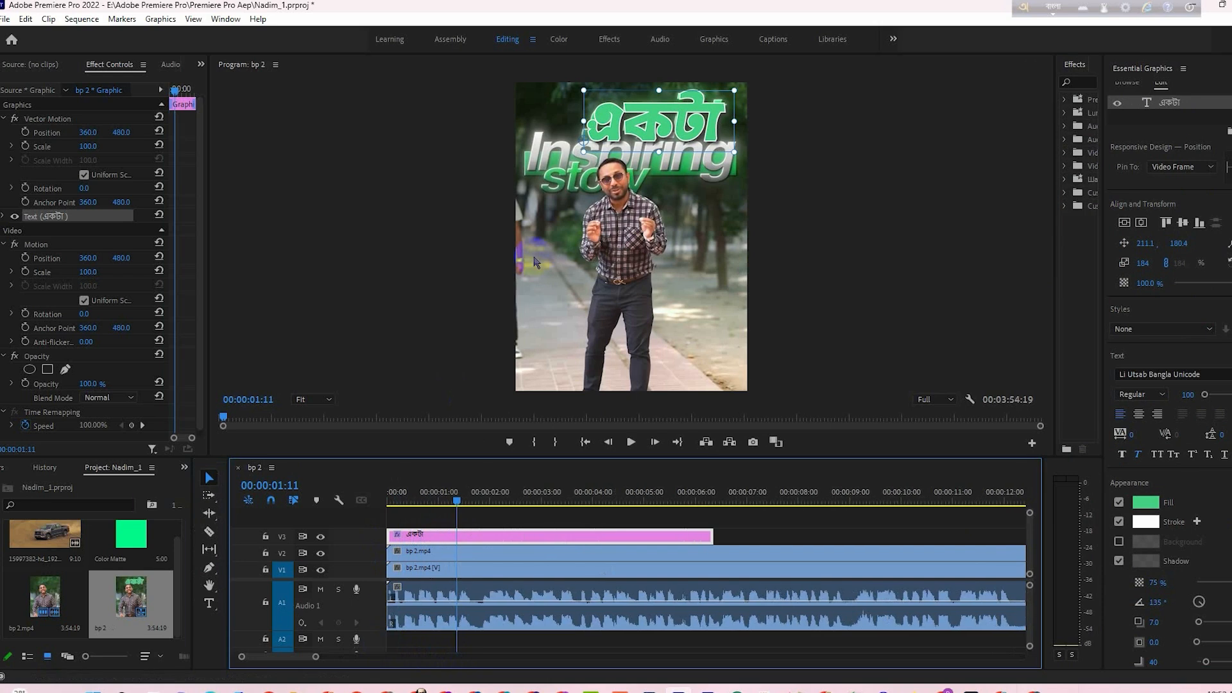
drag(457, 506, 401, 501)
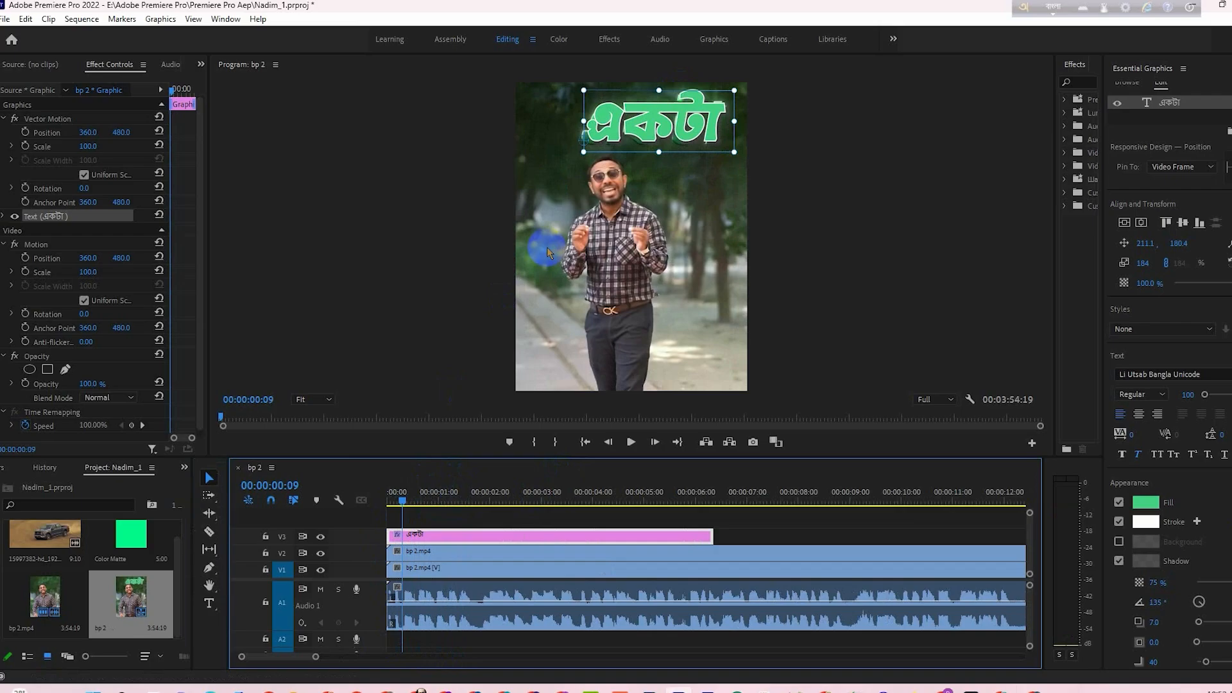
click(321, 589)
- At 00:00:00:10, turn on keyframing for the একটা text layer's Position, Scale and Opacity
click(404, 500)
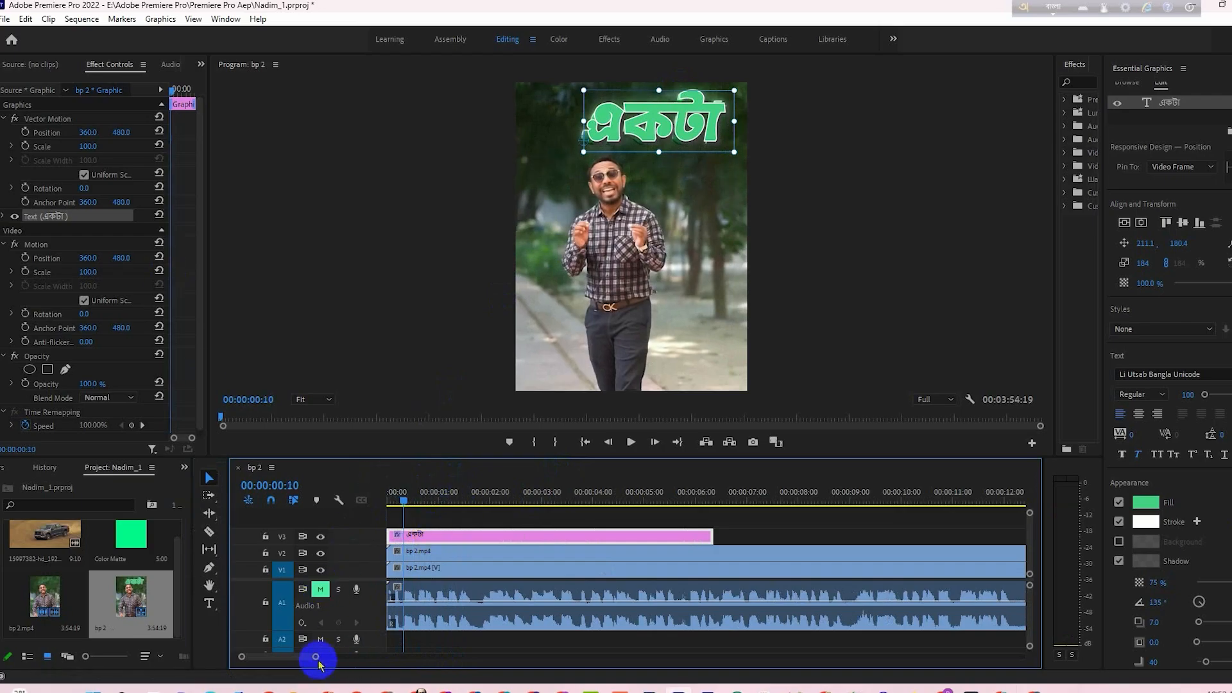
drag(315, 656, 281, 657)
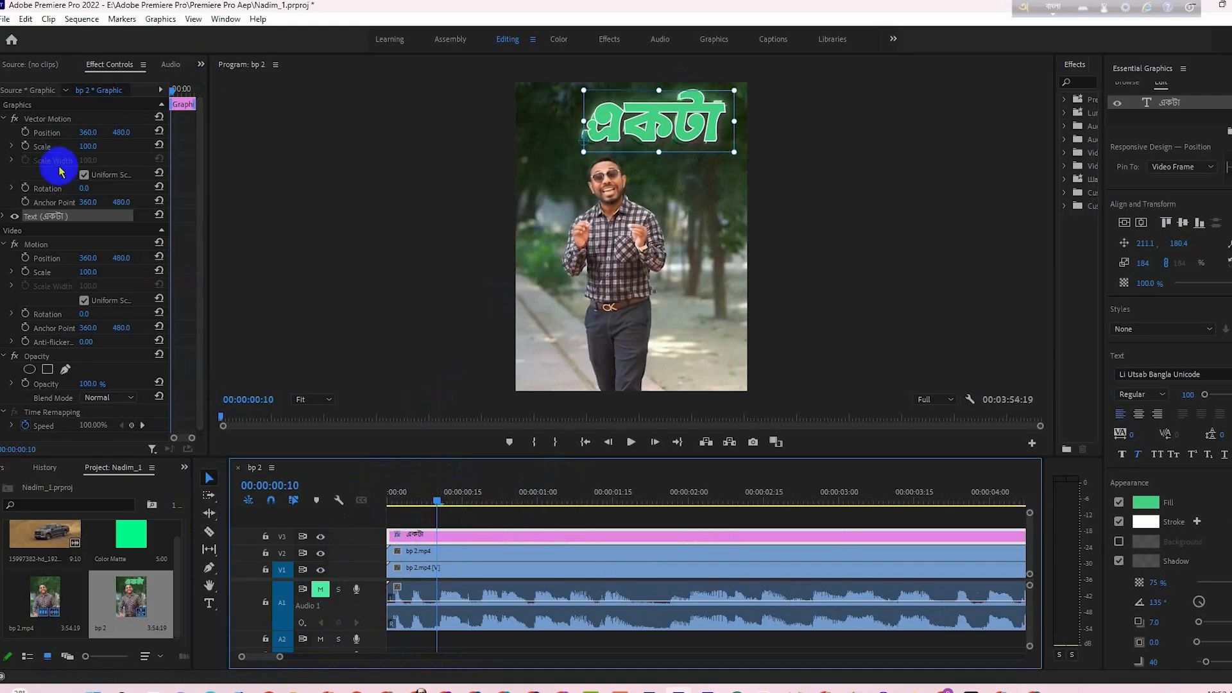
click(4, 216)
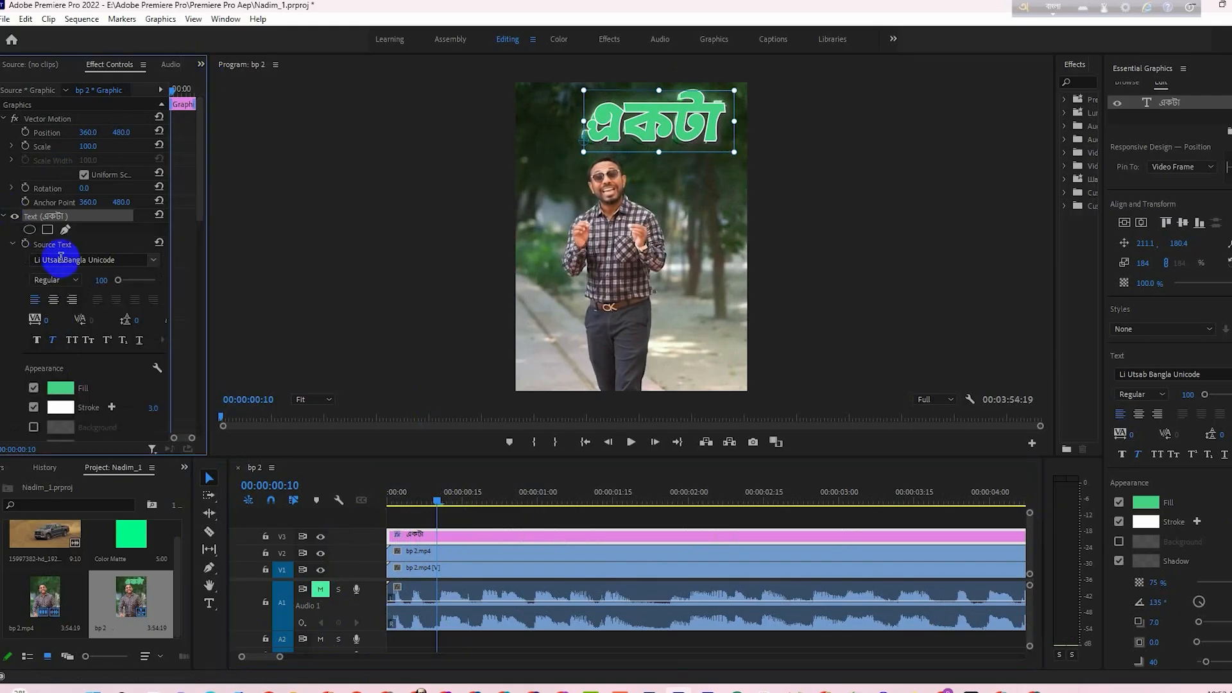
scroll(179, 308, down, 10)
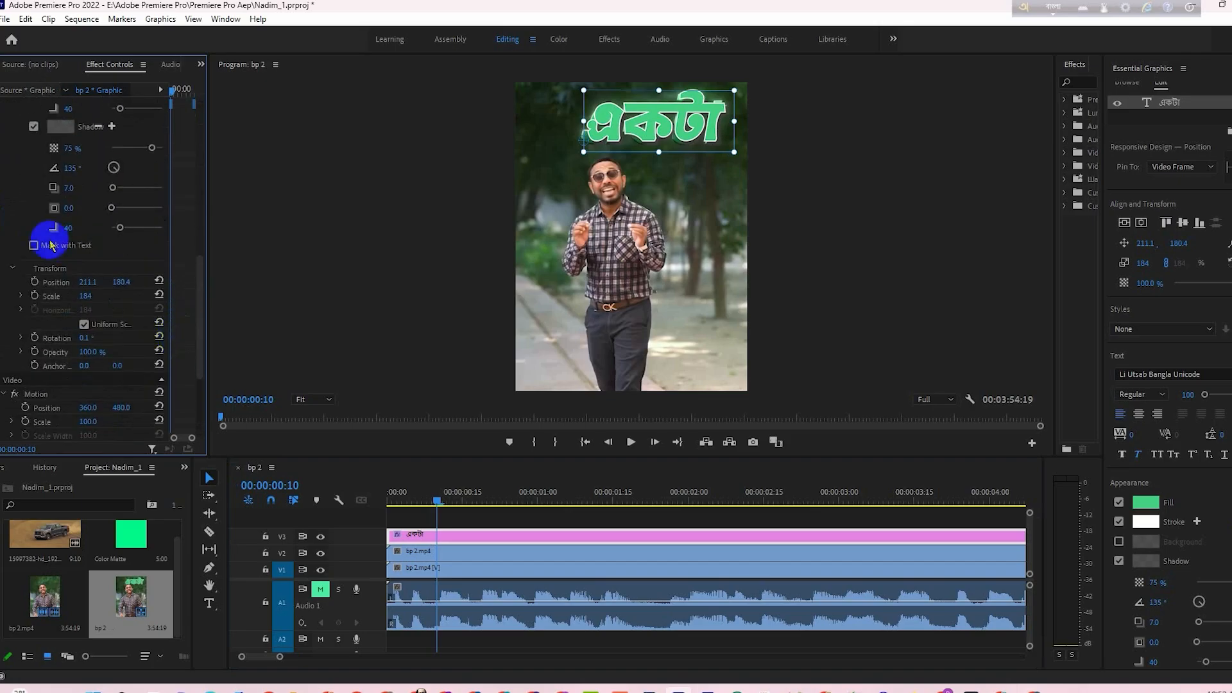
click(29, 270)
click(35, 282)
click(34, 295)
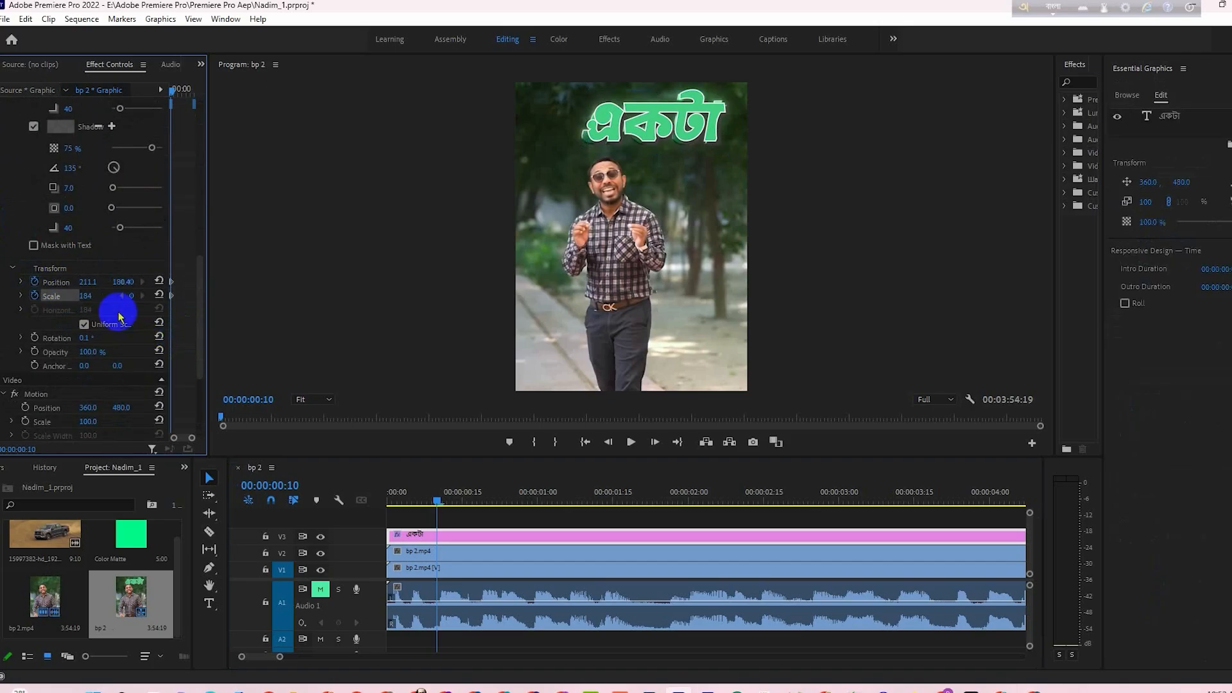
scroll(179, 345, down, 2)
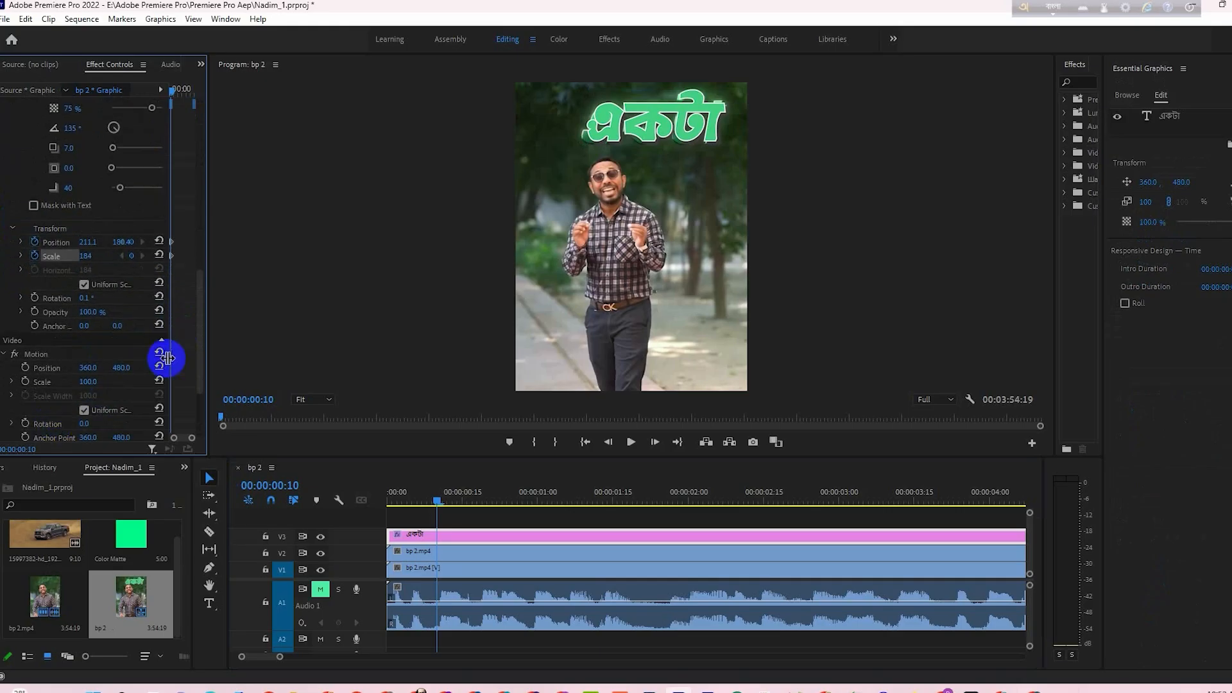
click(35, 311)
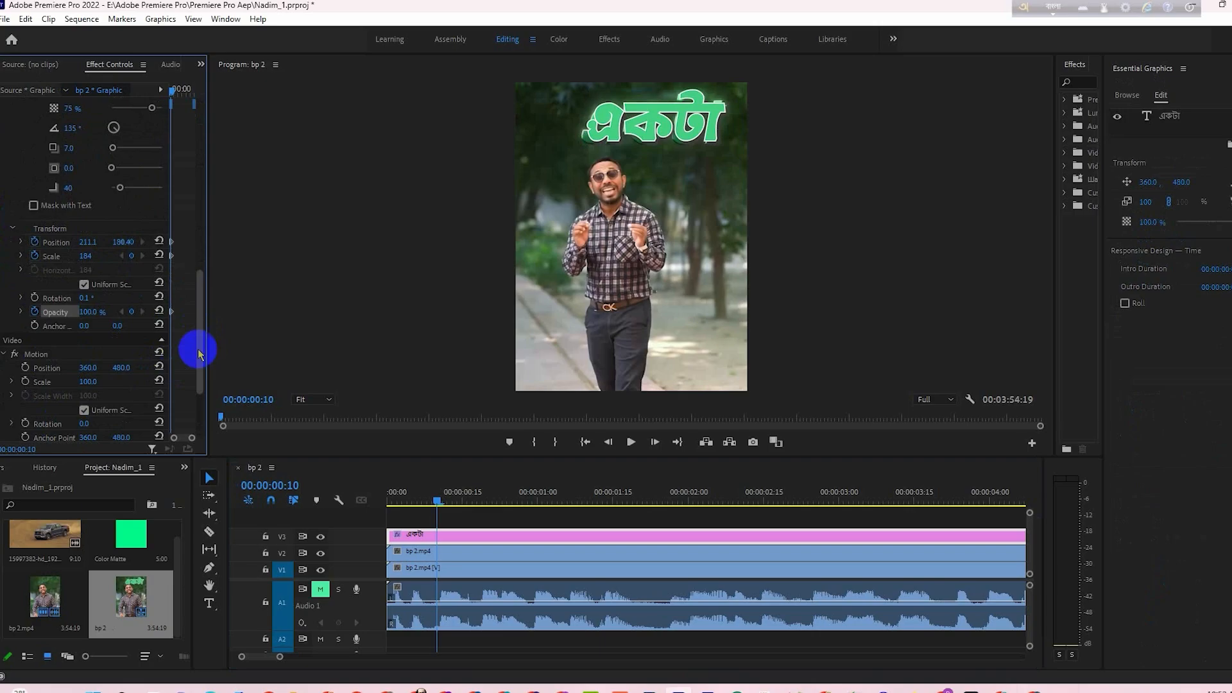
- At 00:00:00:00, lower the একটা text to a Y position of about 263 and set its Opacity to 0%
drag(439, 503, 389, 515)
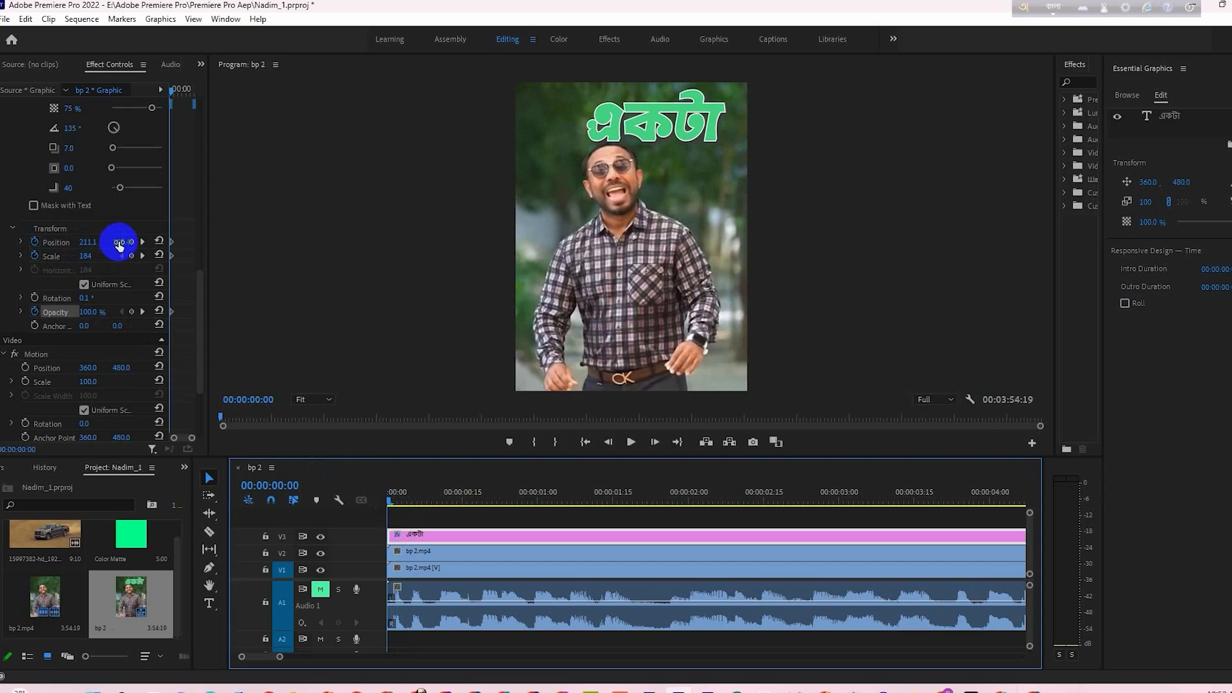
drag(119, 243, 181, 256)
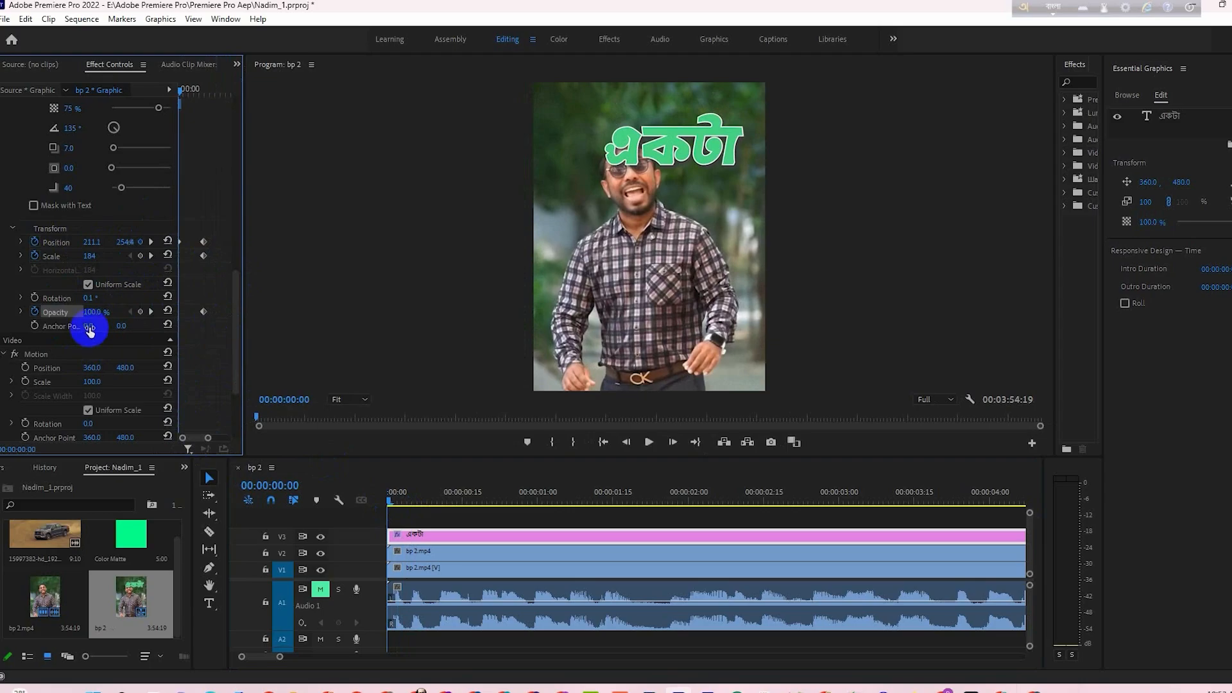
drag(91, 313, 27, 321)
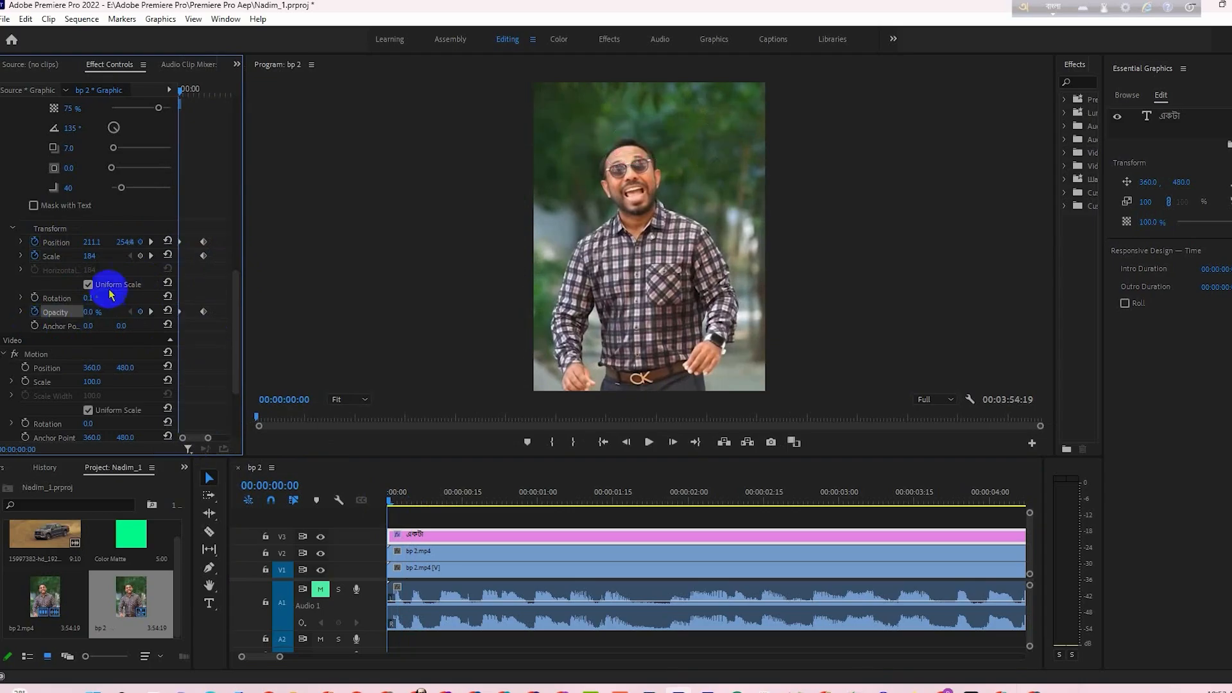
- Preview the first frames of the একটা fade-in and delete the layer's Scale keyframe at 00:00:00:10
click(394, 504)
mouse_move(396, 507)
mouse_down()
mouse_move(451, 512)
mouse_move(403, 521)
mouse_up()
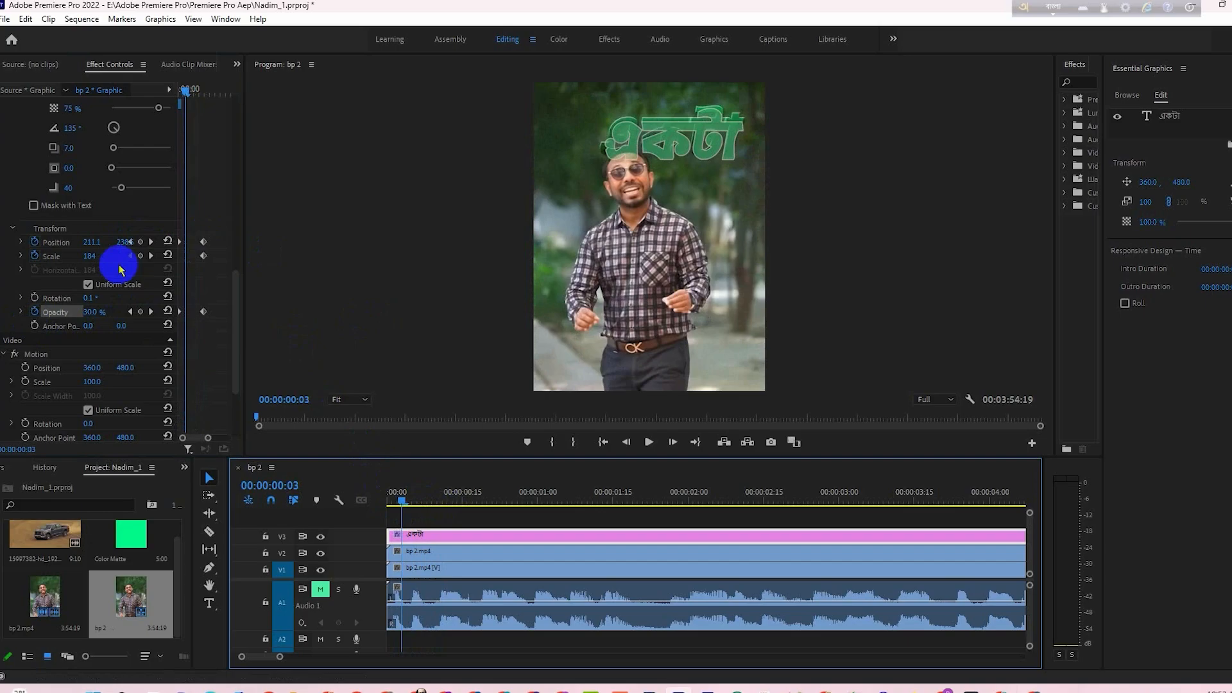
click(180, 92)
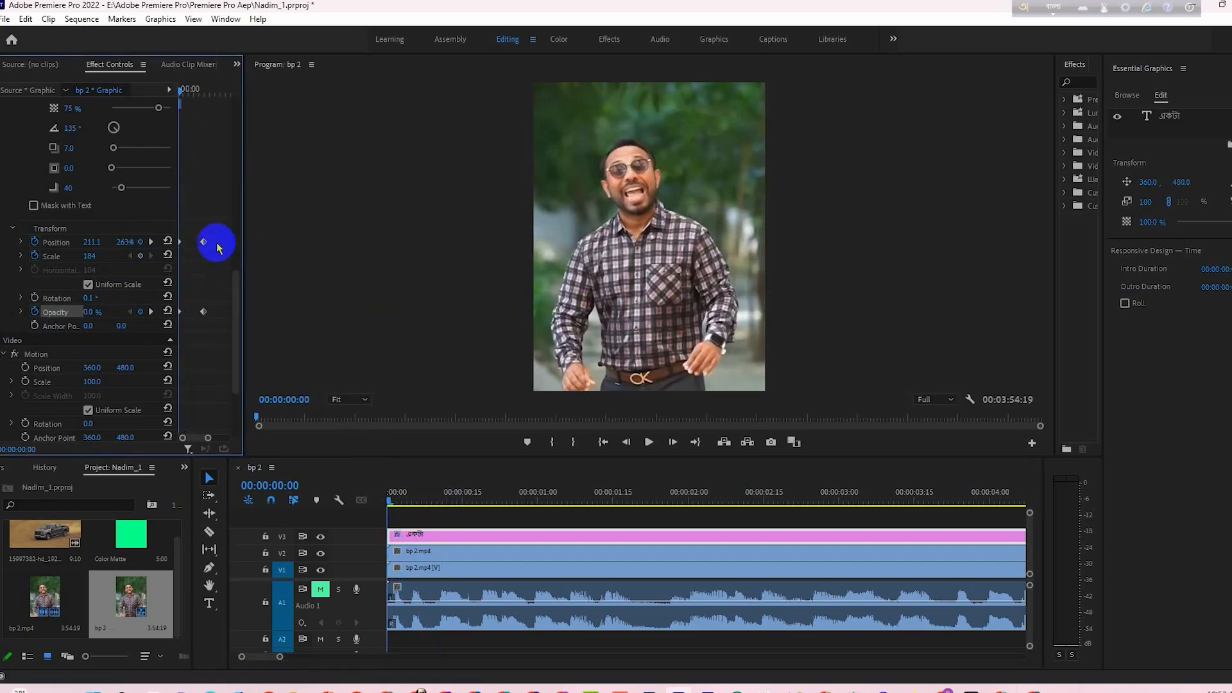
- Apply Ease In to the একটা layer's ending Position and Opacity keyframes and Ease Out to the starting ones
drag(224, 233, 201, 335)
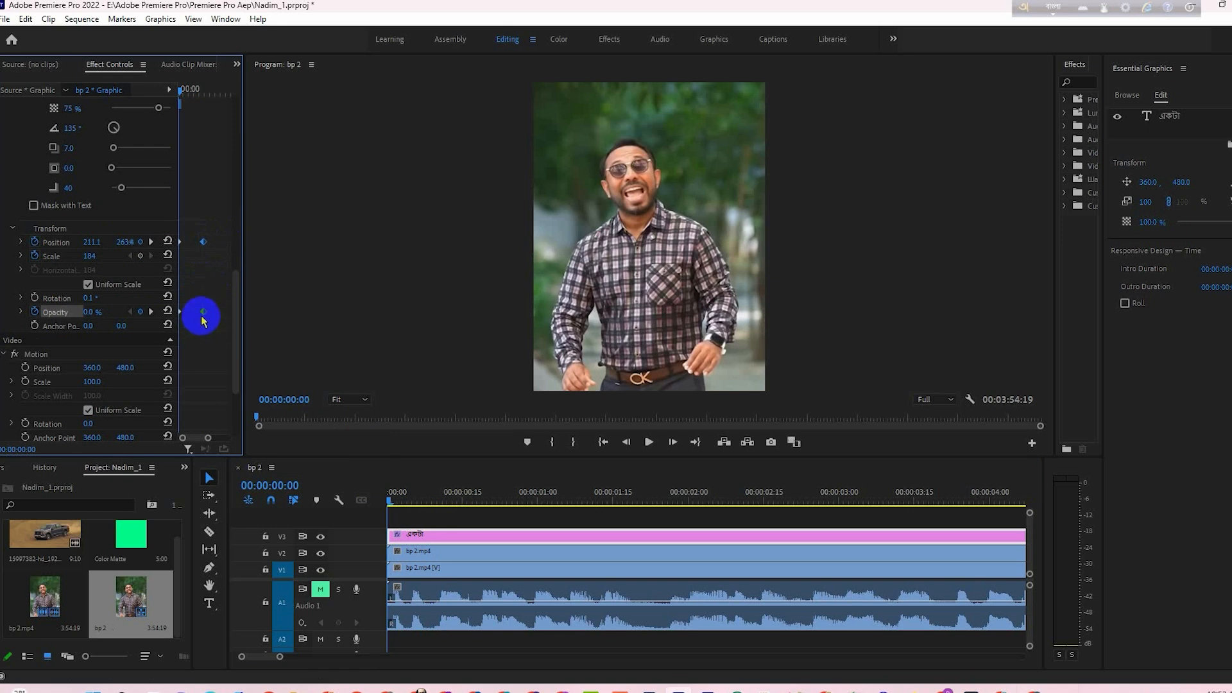
right_click(203, 313)
mouse_move(248, 426)
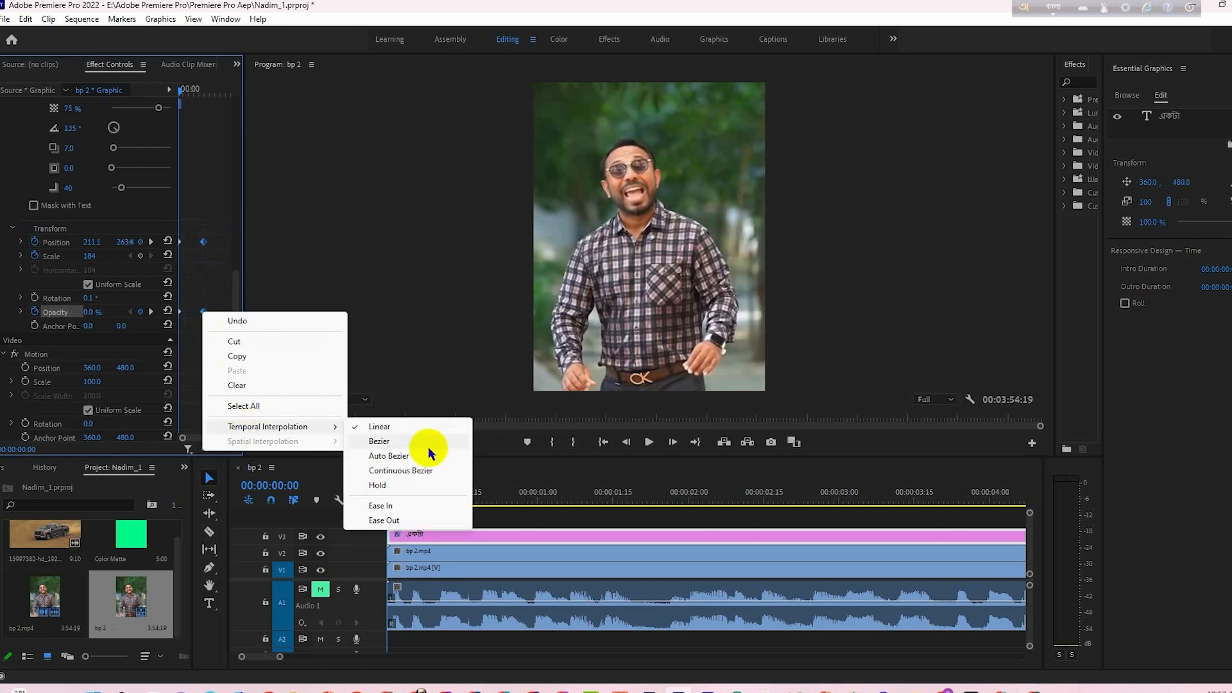
click(405, 520)
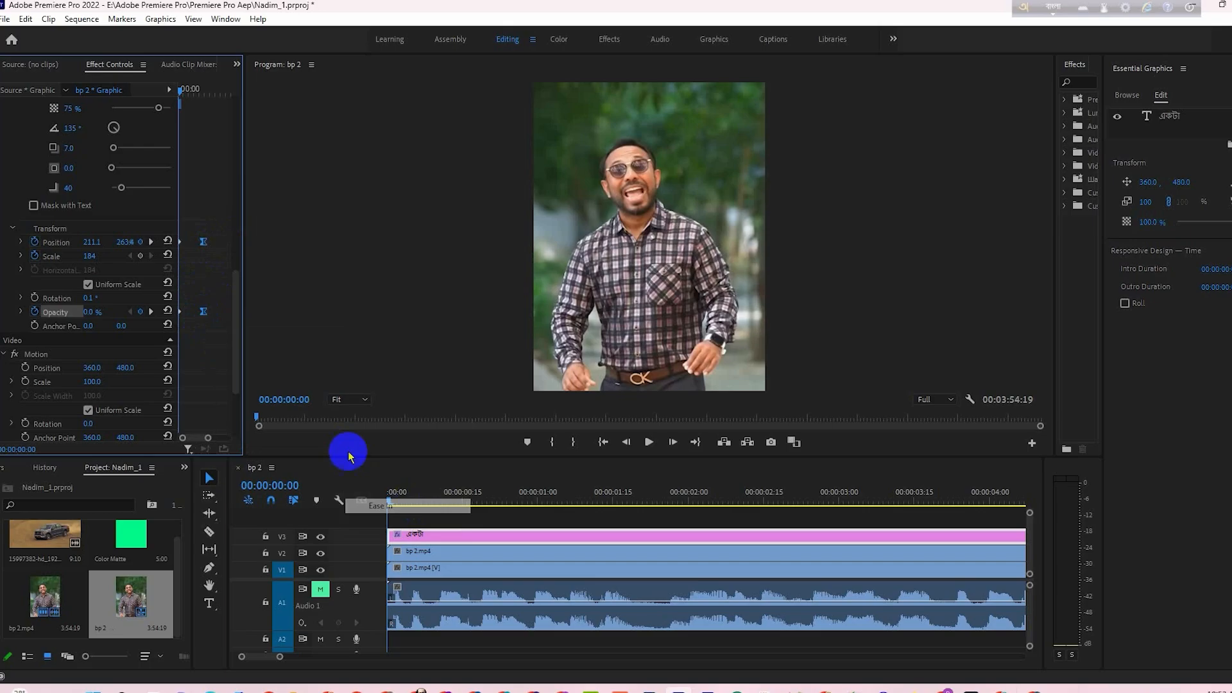
click(191, 256)
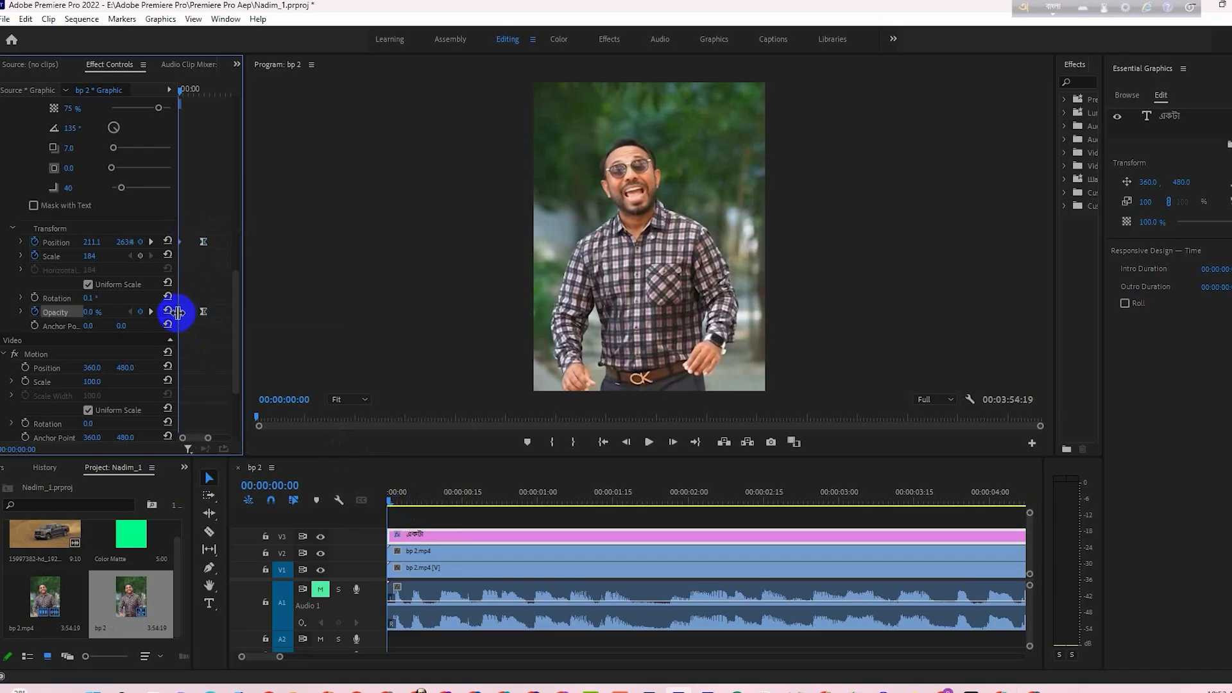
right_click(180, 314)
mouse_move(247, 427)
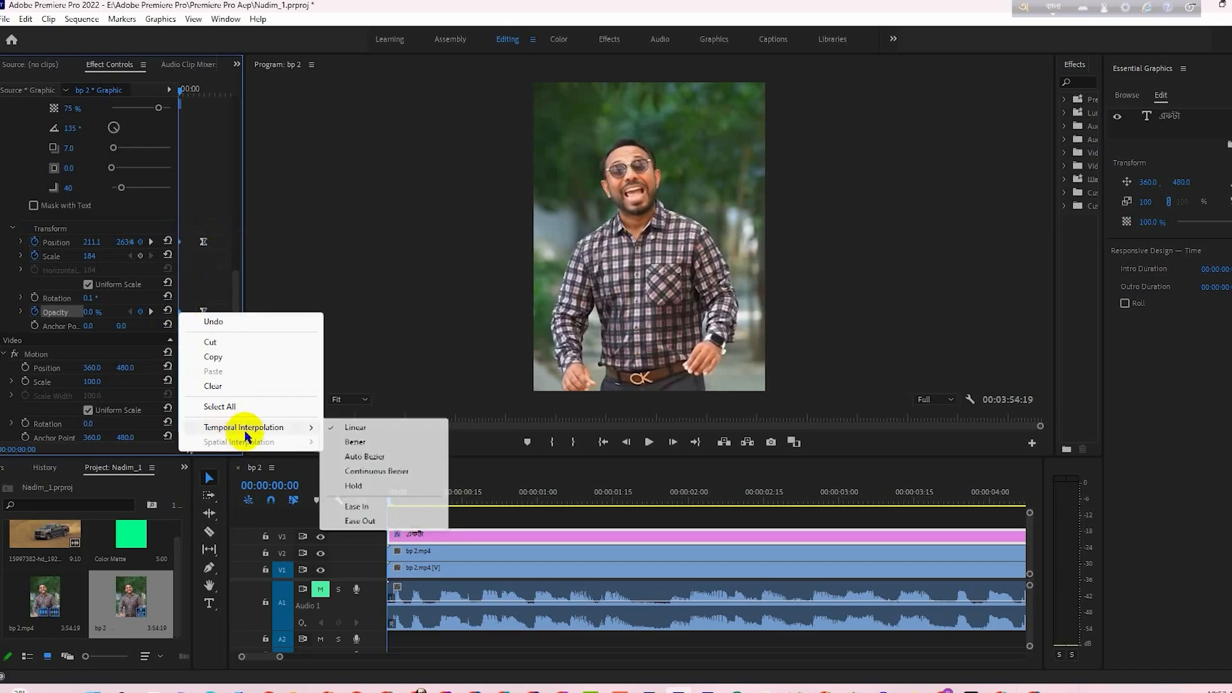
click(358, 508)
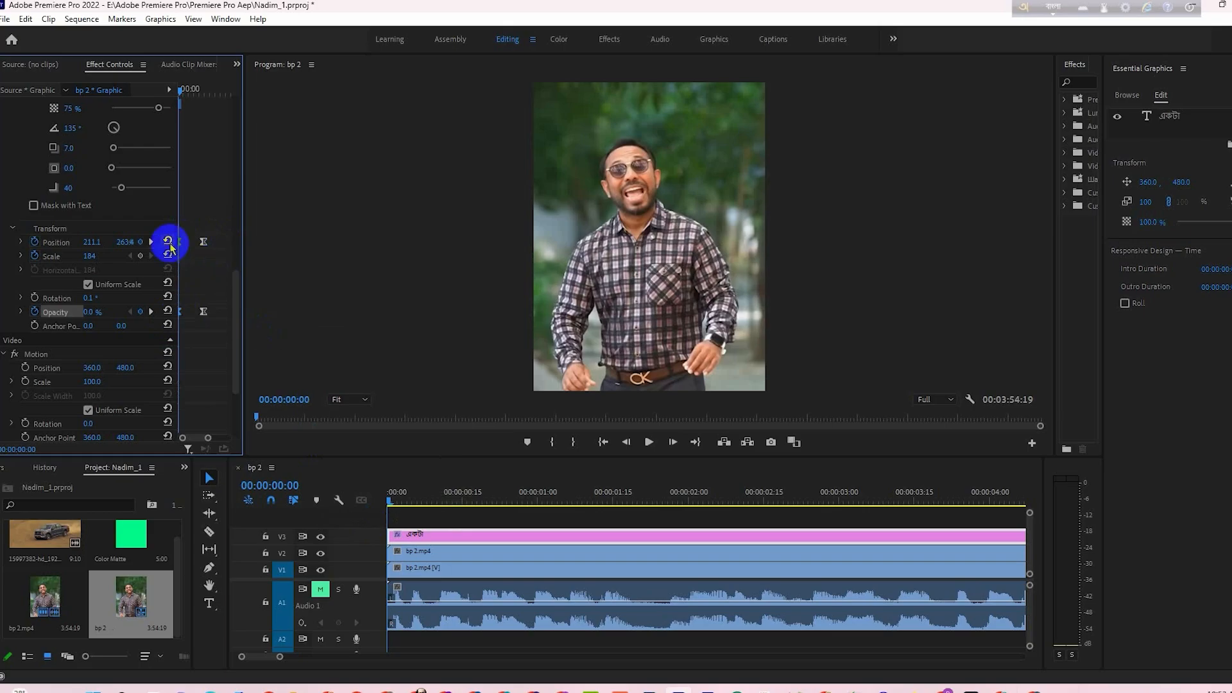
- Preview the একটা animation and reshape its Position velocity curve so the speed peaks closer to the start
click(21, 243)
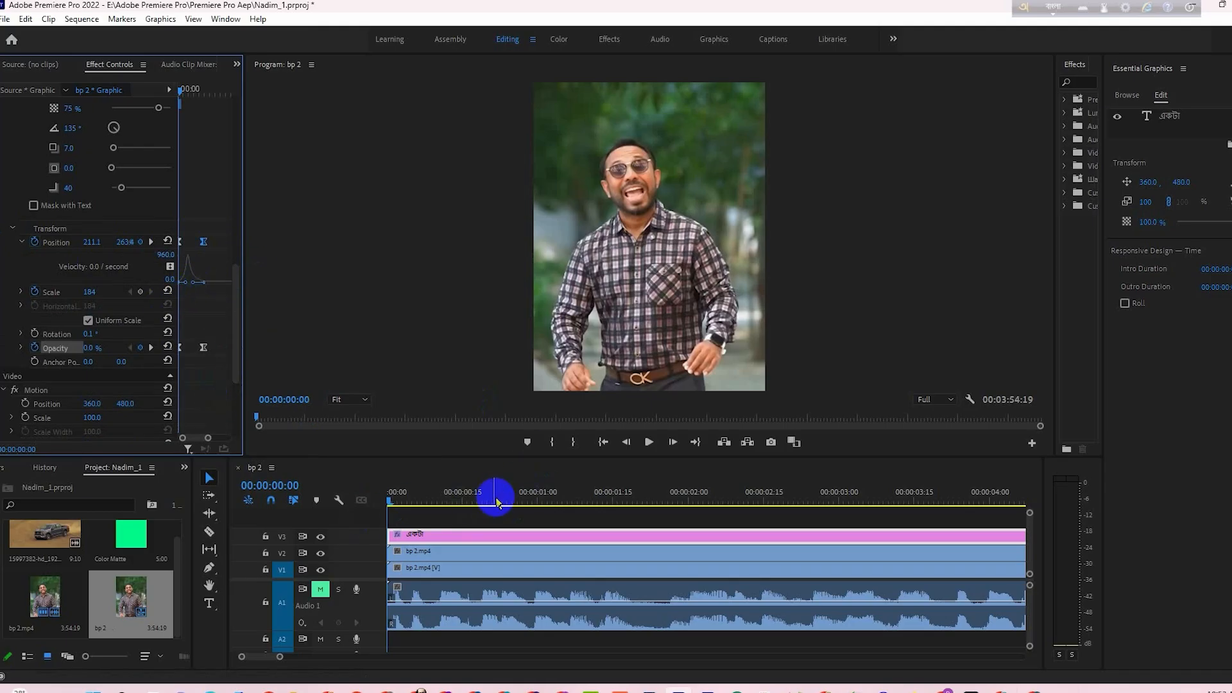
key(space)
key(space)
drag(460, 509, 391, 504)
click(230, 294)
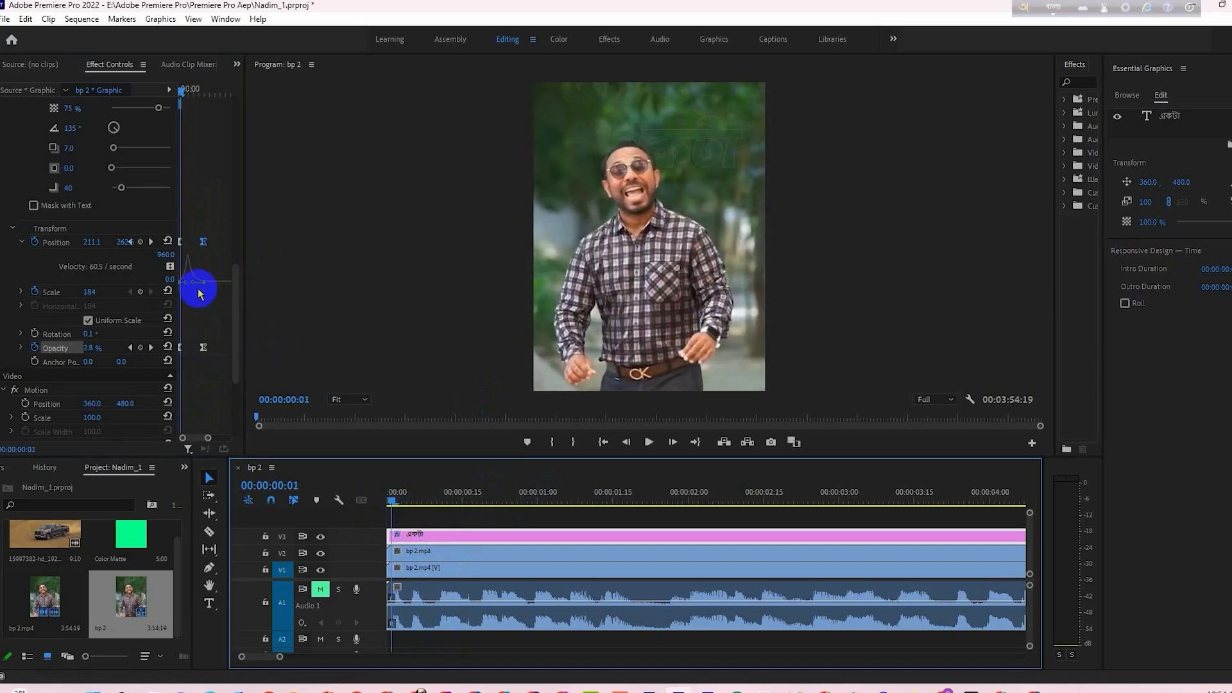
drag(195, 283, 191, 282)
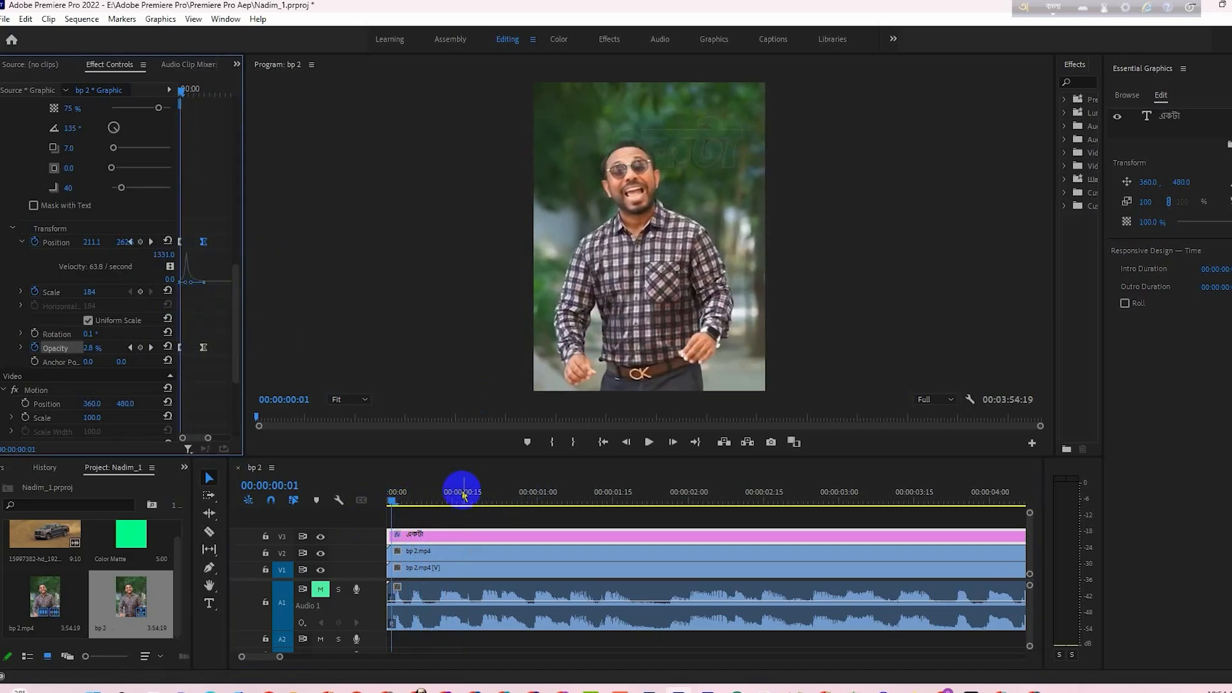
- At 00:00:00:25, change the একটা text's colour to white and deselect its clip
drag(396, 499, 513, 527)
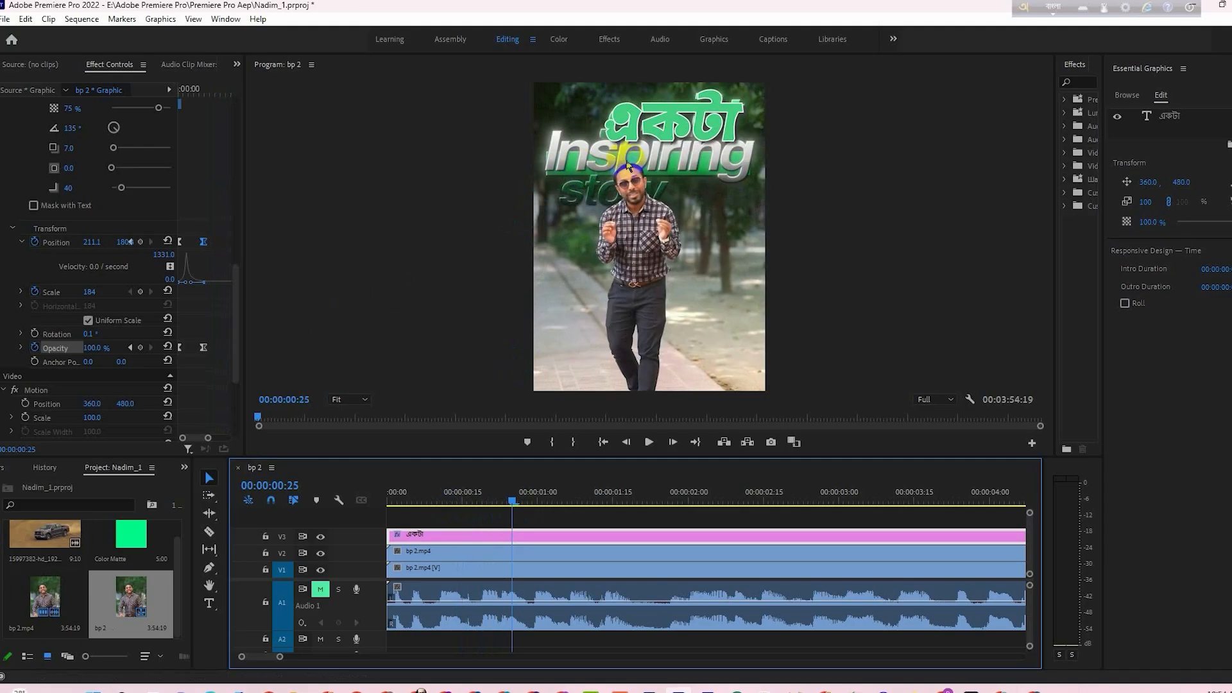
click(502, 541)
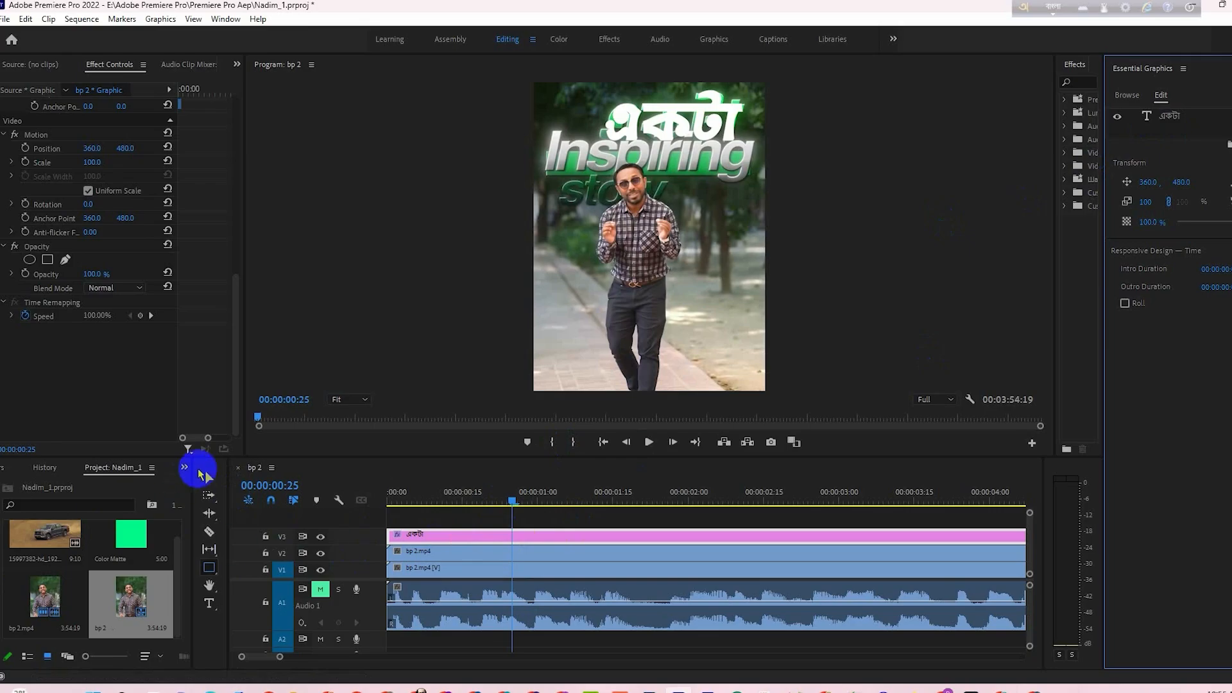
click(207, 479)
click(496, 513)
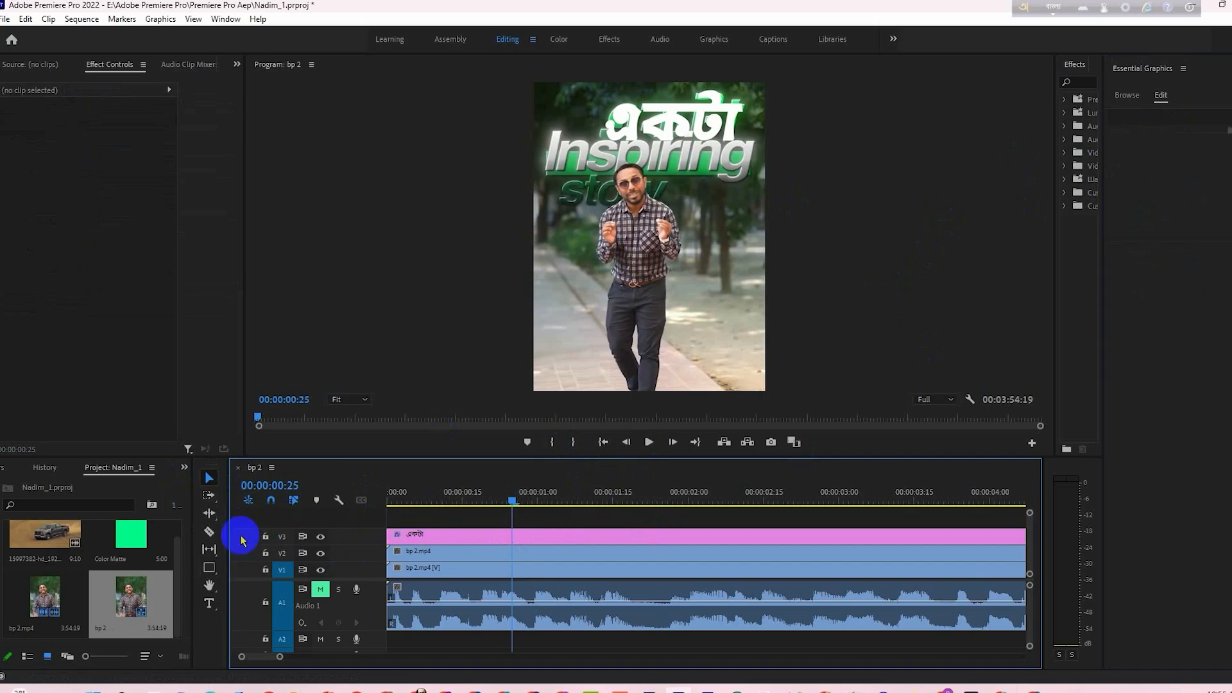
- At 00:00:00:26, draw a wide, thin rectangle across the lower half of the Inspiring word
click(208, 567)
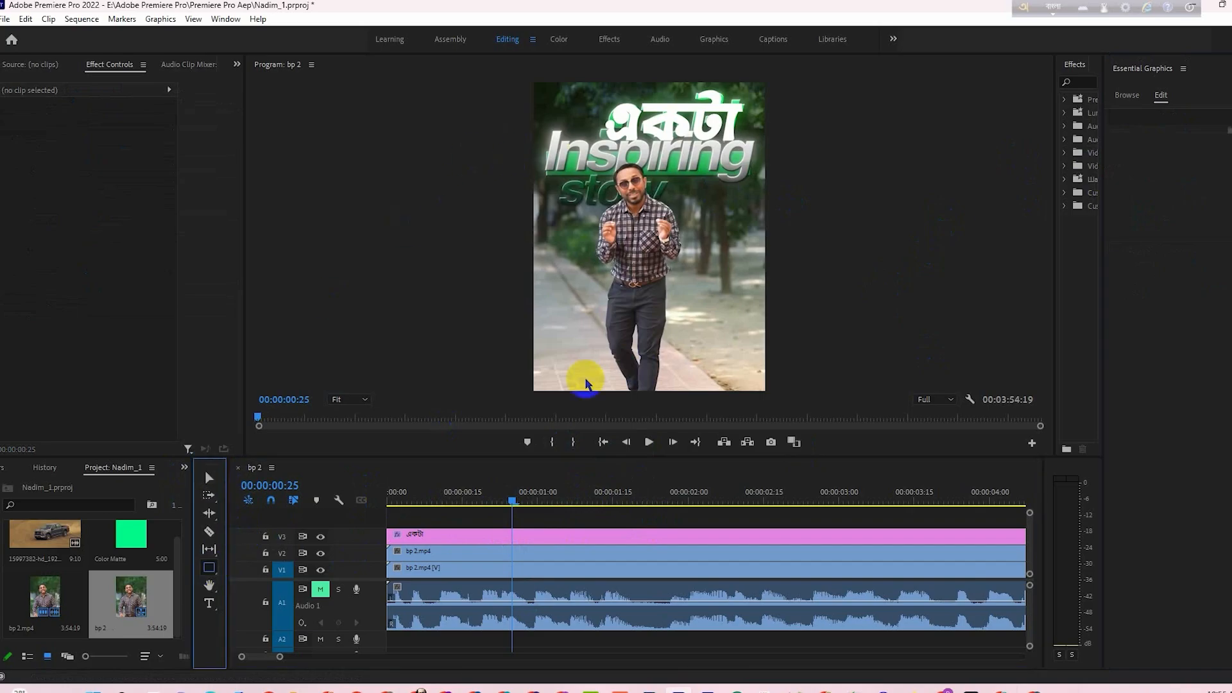
click(513, 502)
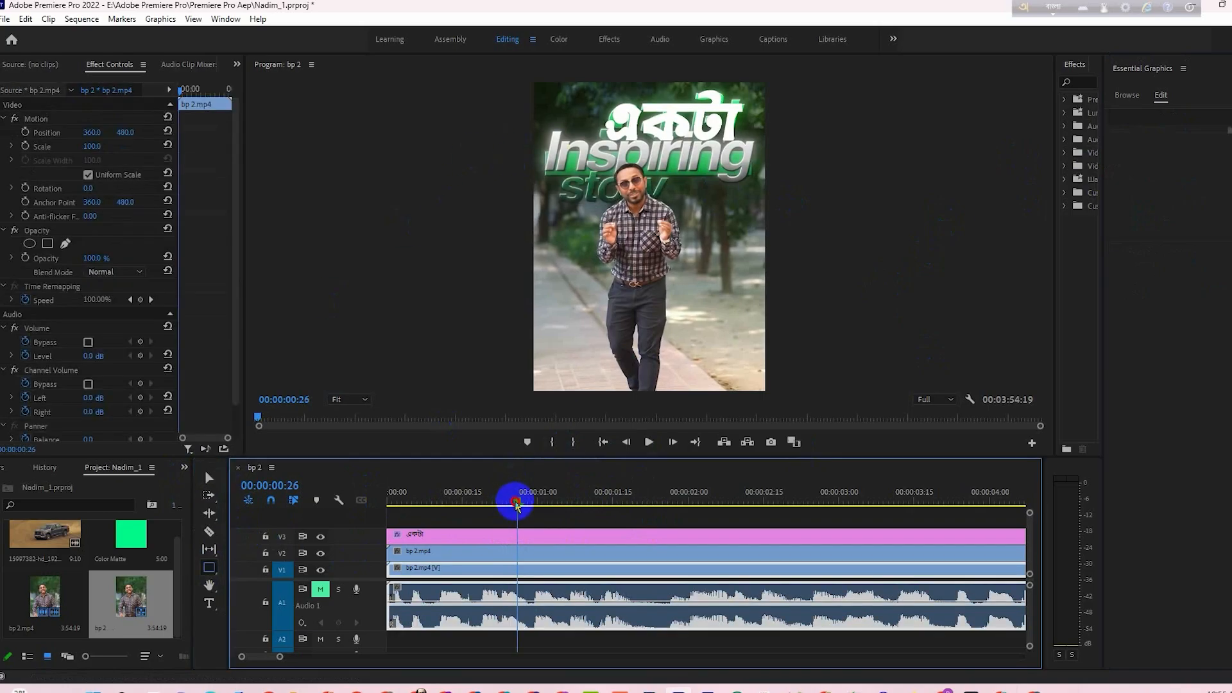
drag(519, 507, 518, 509)
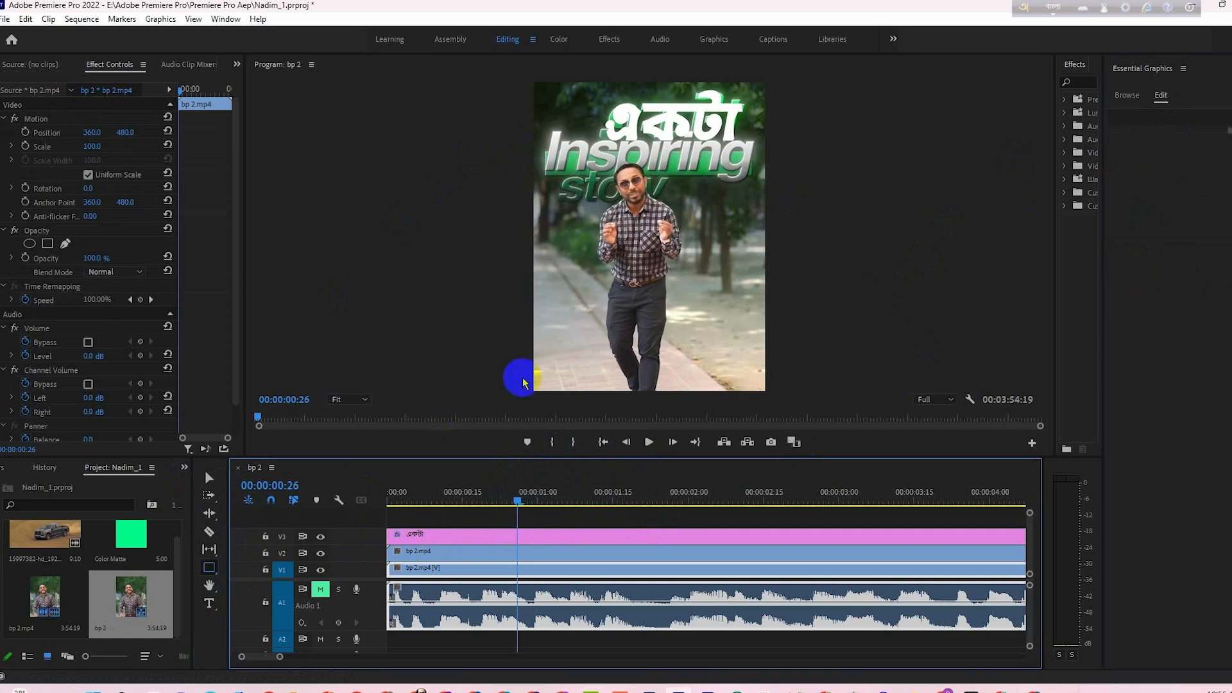
mouse_move(544, 152)
mouse_down()
mouse_move(661, 183)
mouse_move(759, 189)
mouse_move(753, 180)
mouse_up()
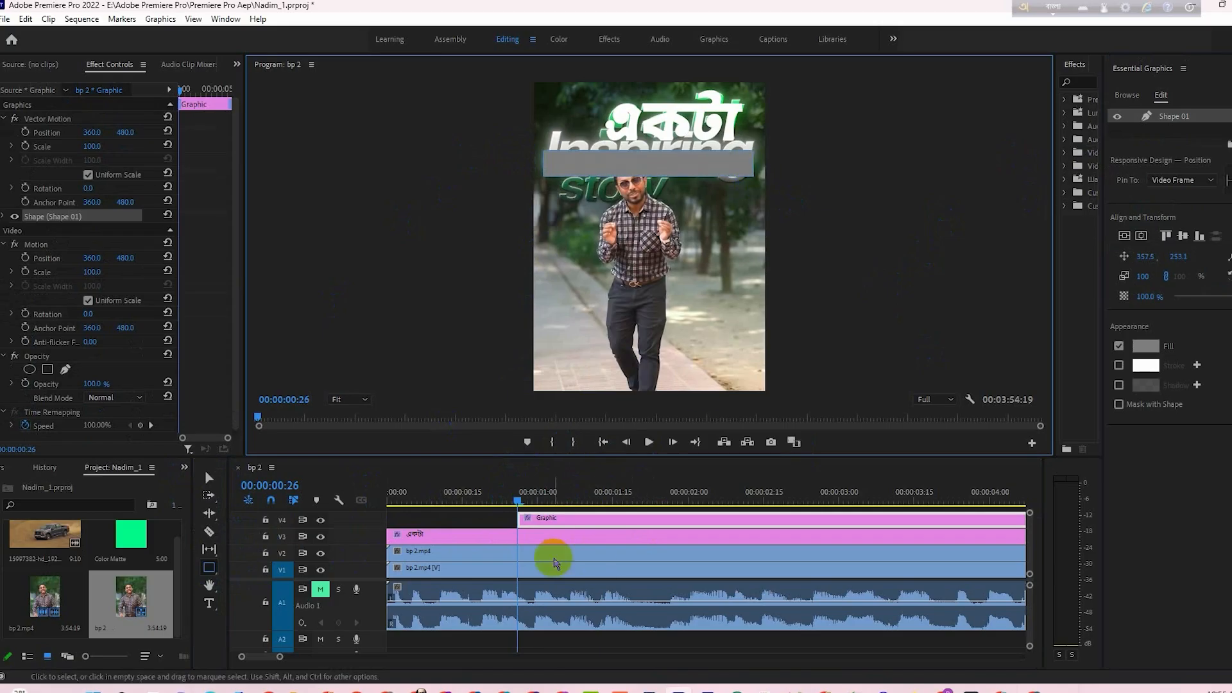
- Change the rectangle's fill colour to dark green
click(558, 521)
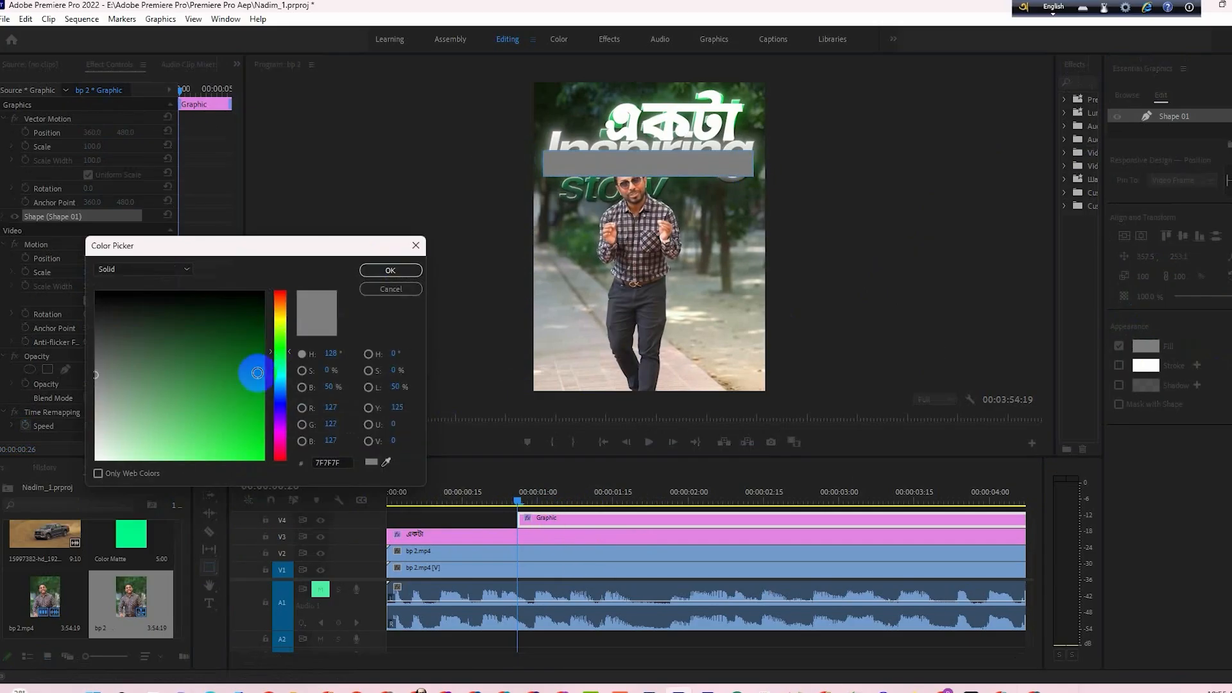
click(257, 372)
click(255, 358)
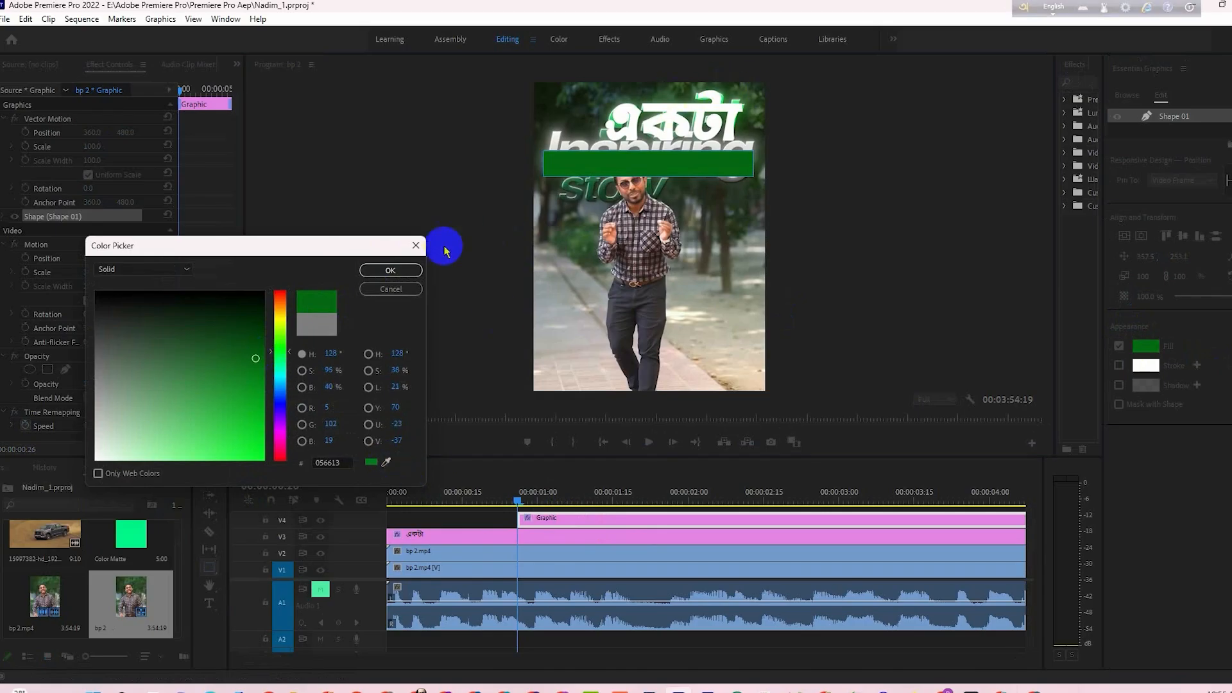
click(391, 270)
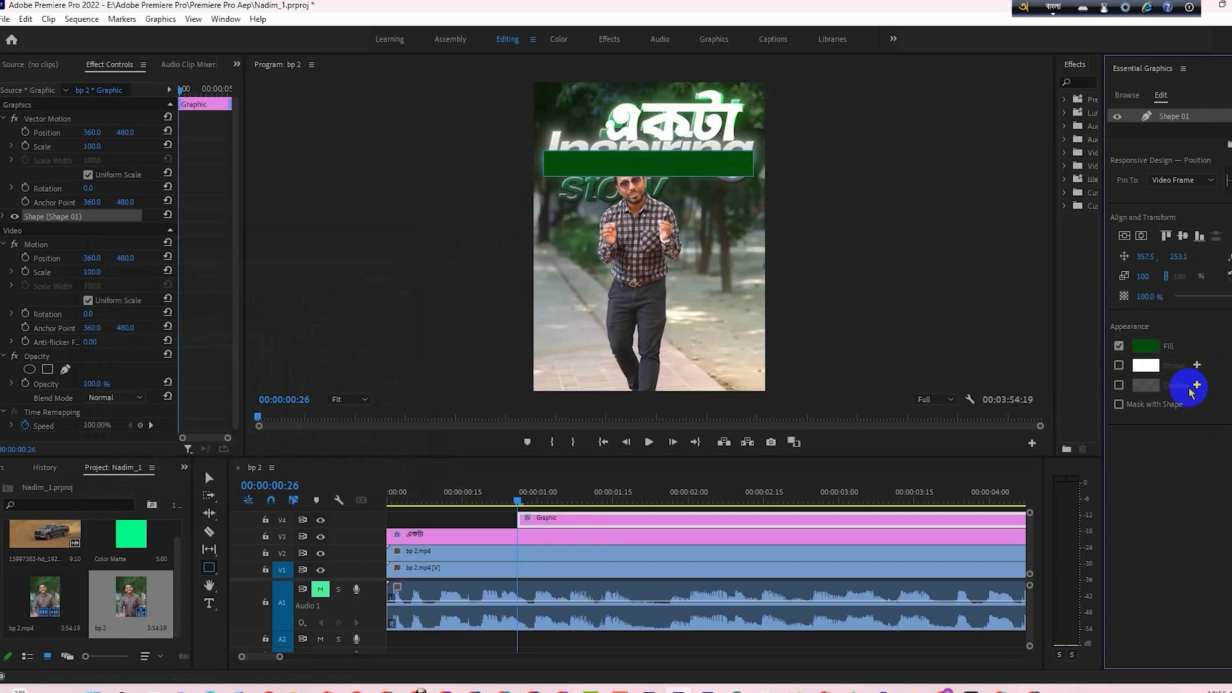
- Enable a white shadow on the green rectangle with a 283° angle, distance 0 and size 12.8
click(1119, 385)
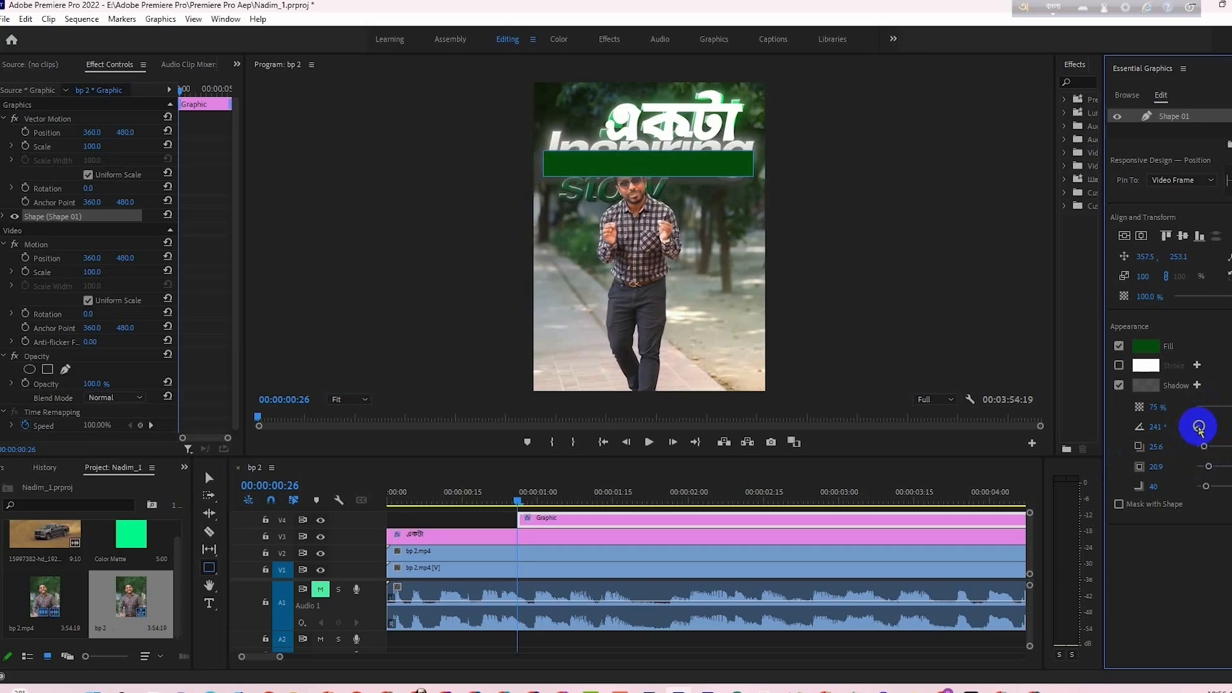
drag(1200, 430, 1197, 427)
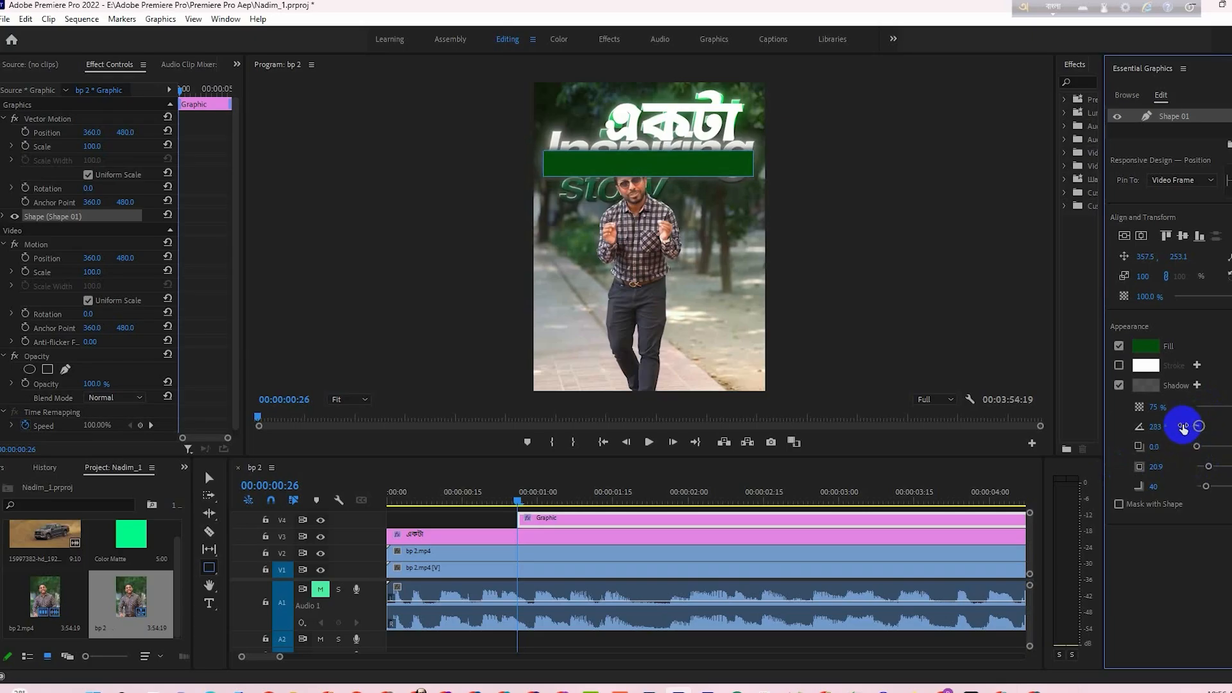
click(1147, 385)
click(80, 421)
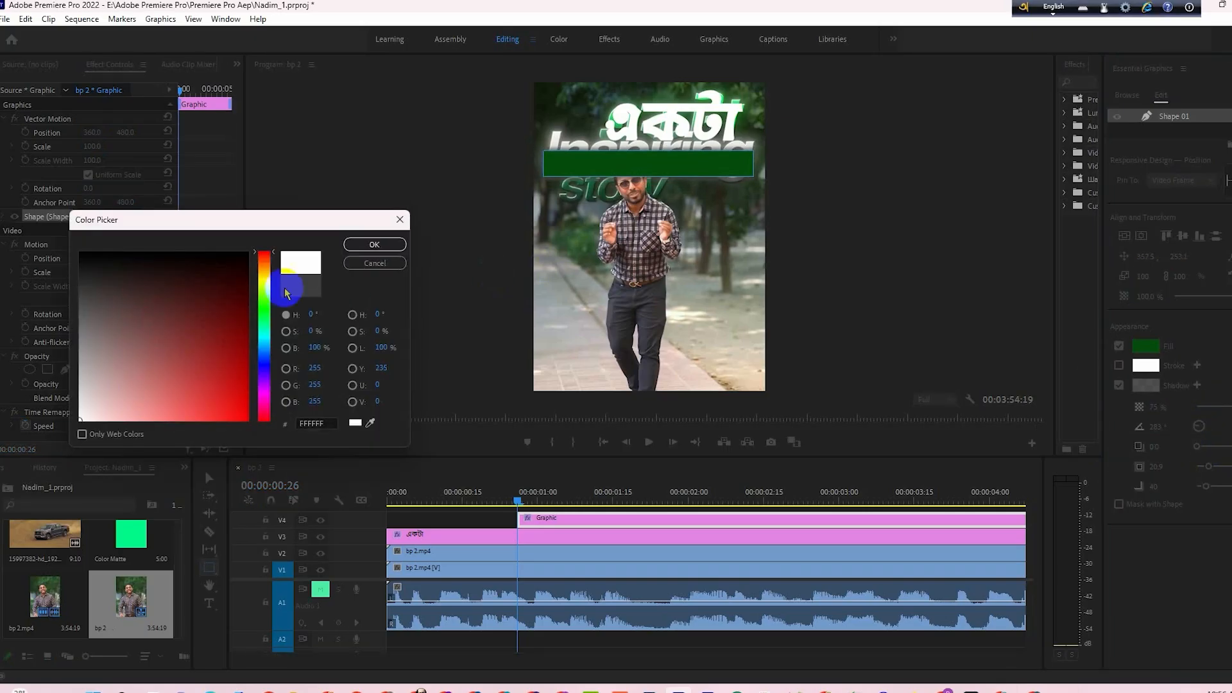
click(359, 246)
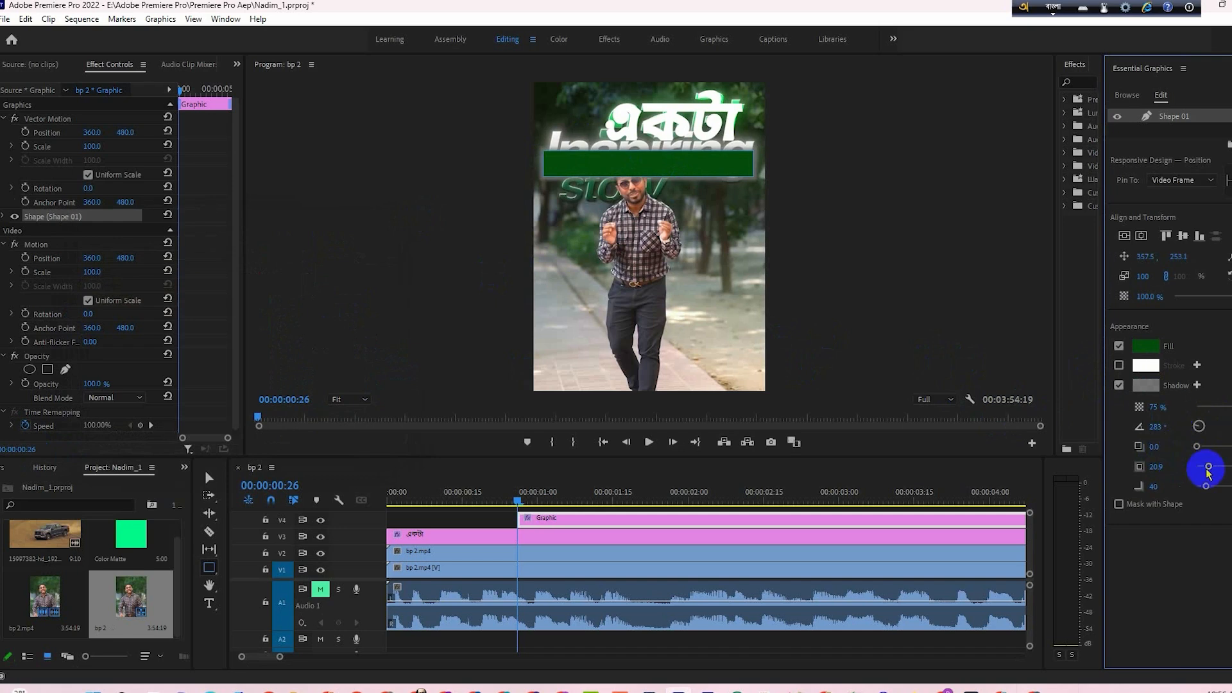
drag(1207, 472, 1206, 472)
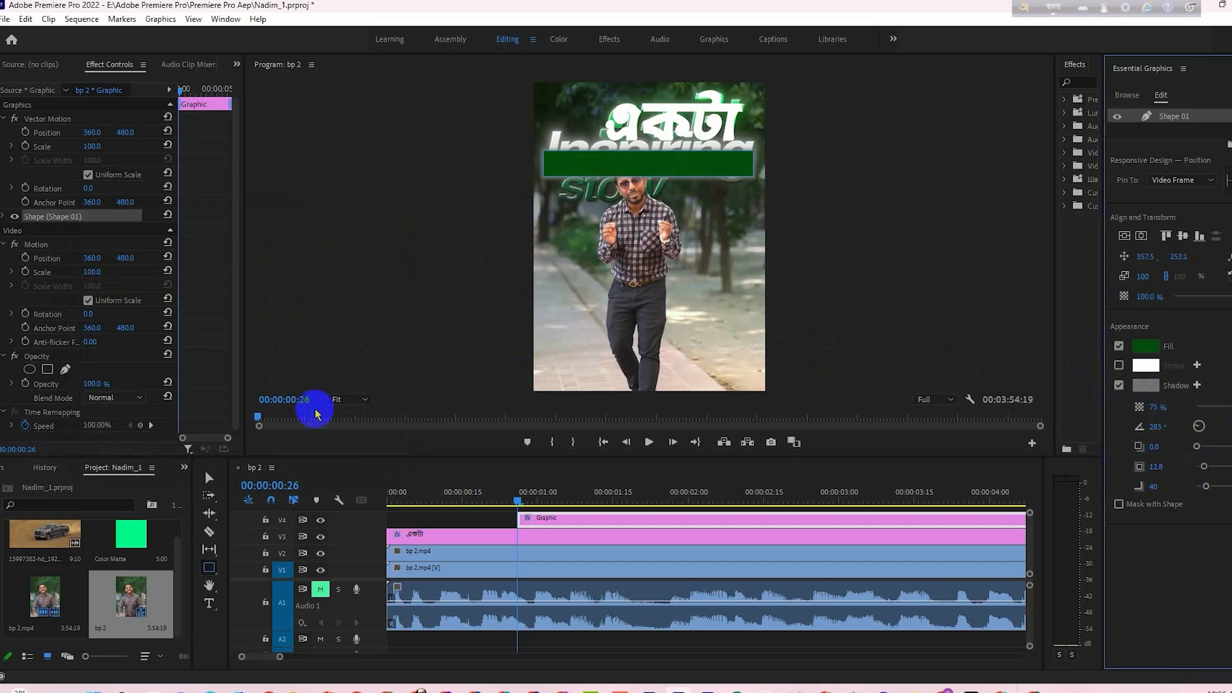
- Select the green rectangle's shape layer and turn off Uniform Scale in its Transform properties
click(209, 478)
click(821, 193)
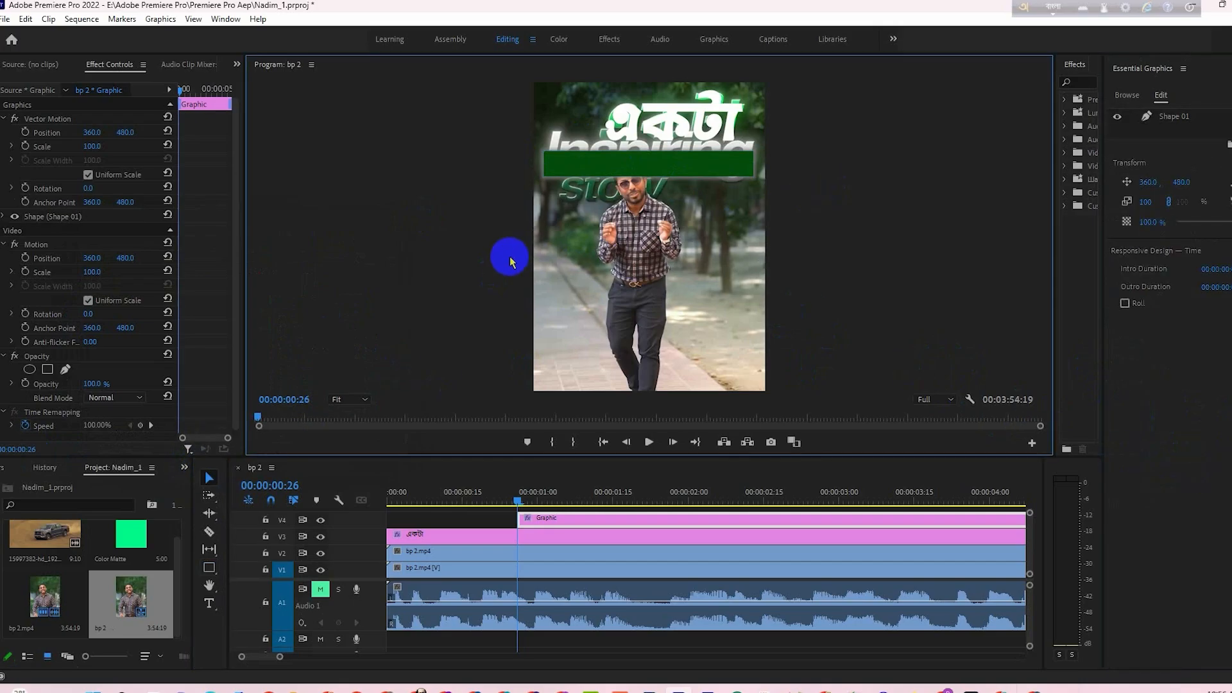
click(645, 164)
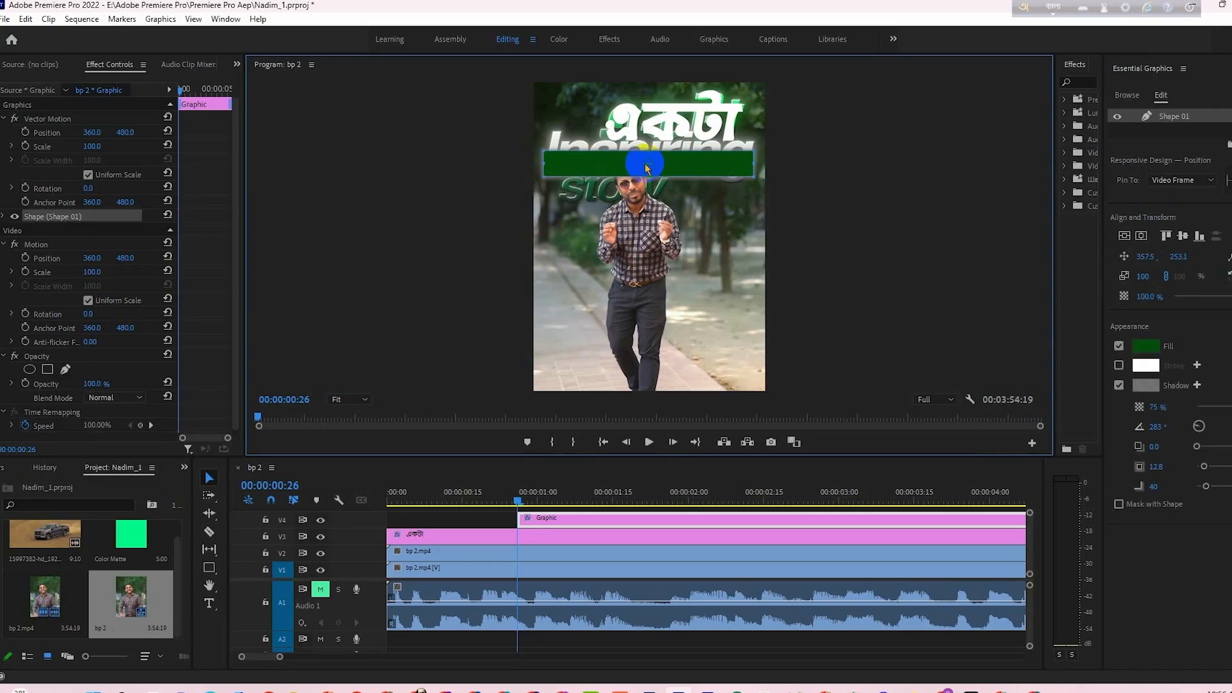
click(481, 552)
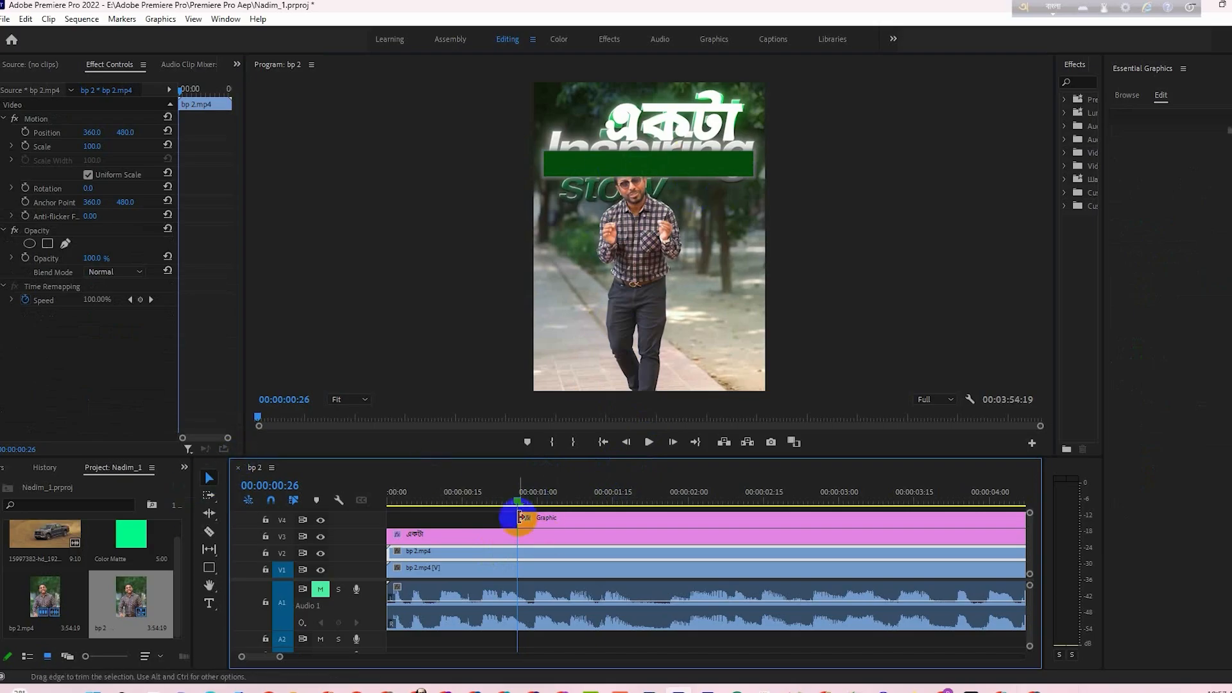
click(549, 521)
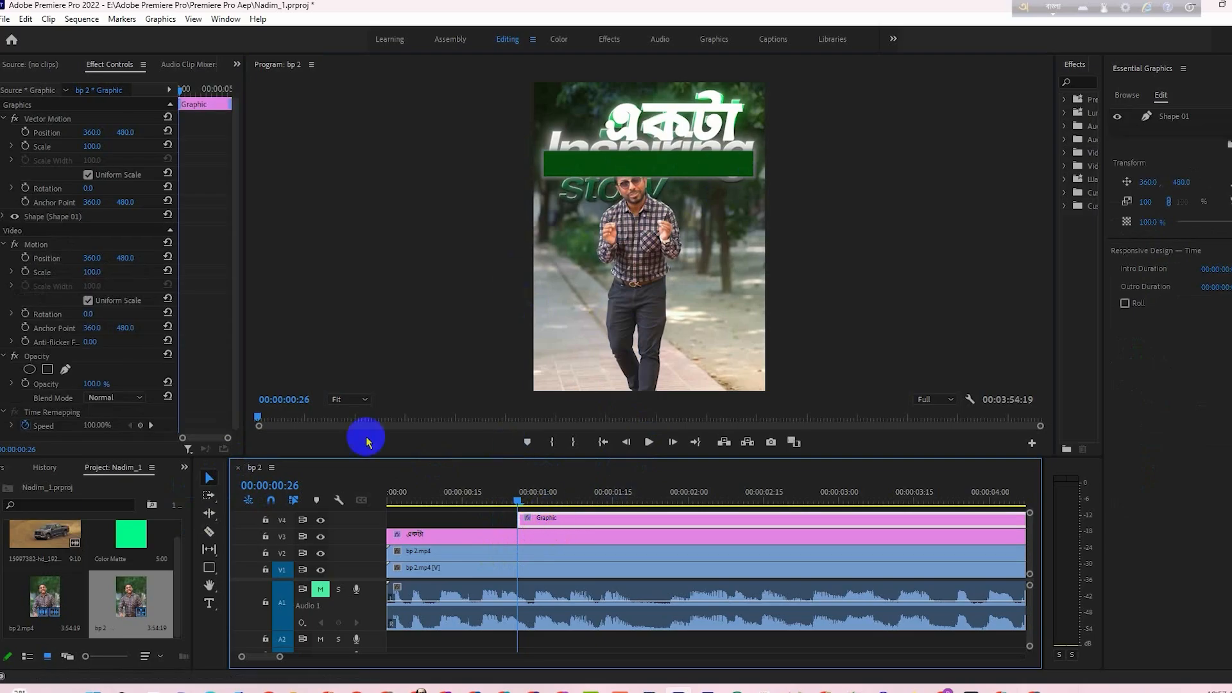
click(40, 218)
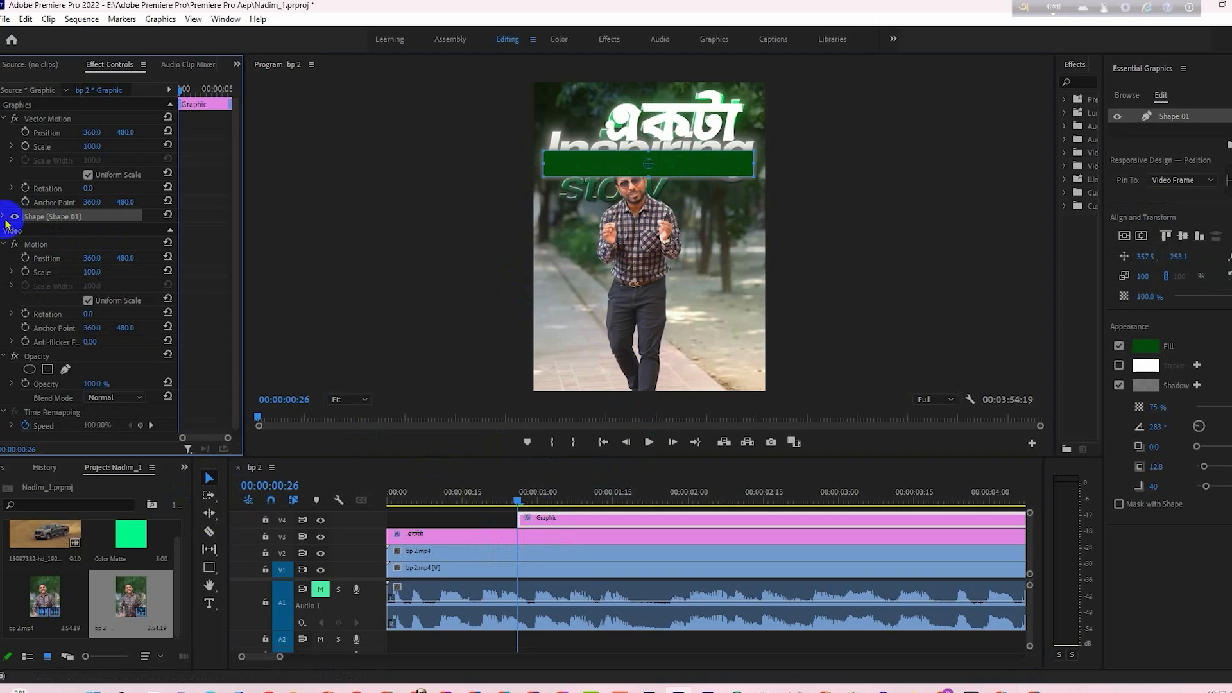
click(4, 217)
click(641, 165)
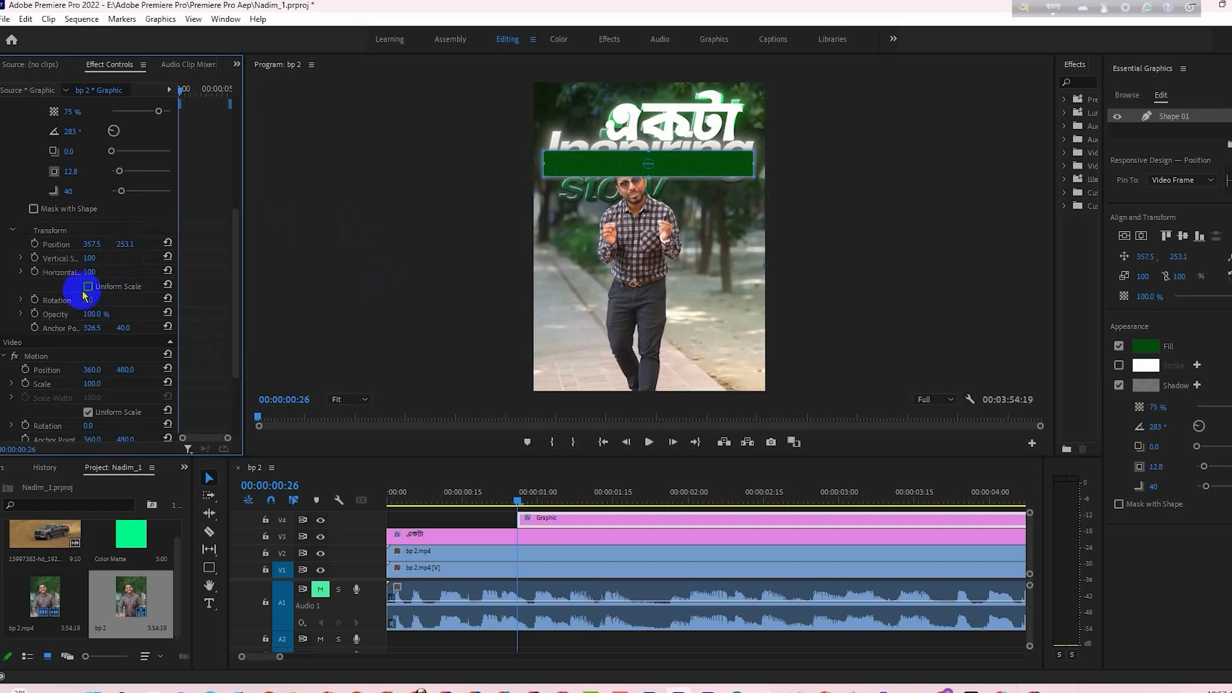
- Keyframe the green bar's horizontal scale at 100 at 00:00:00:26 and extend its clip's start back to about 00:00:00:08
click(35, 272)
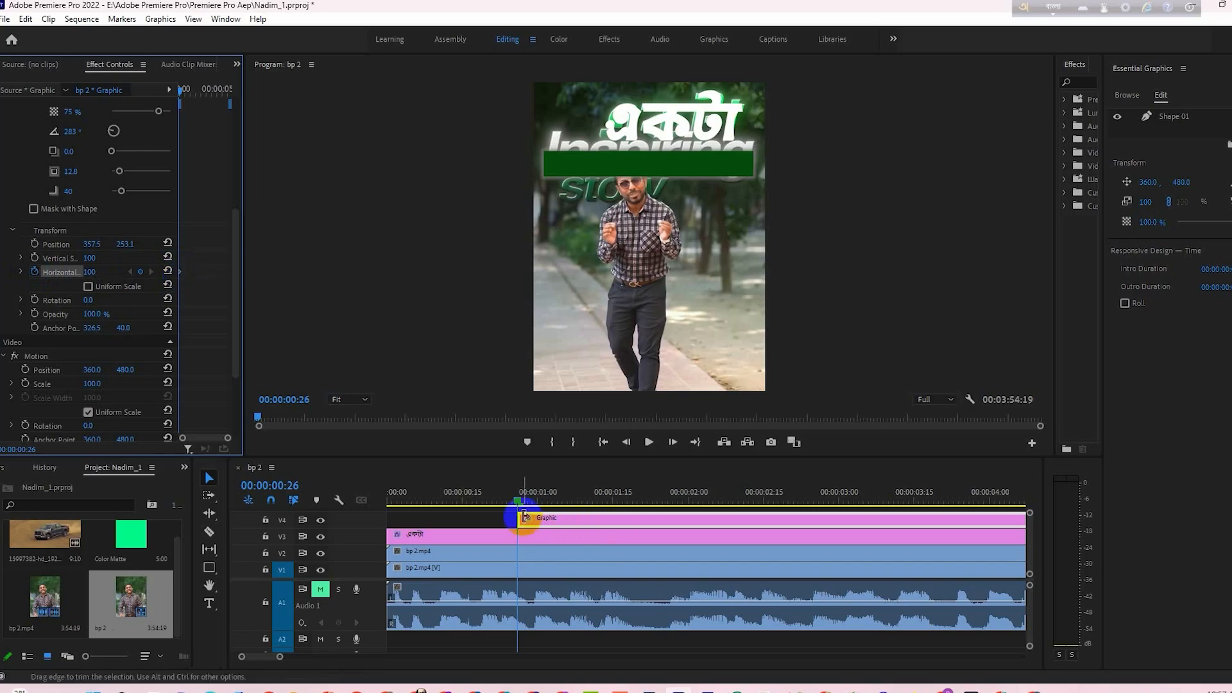
drag(518, 517, 427, 517)
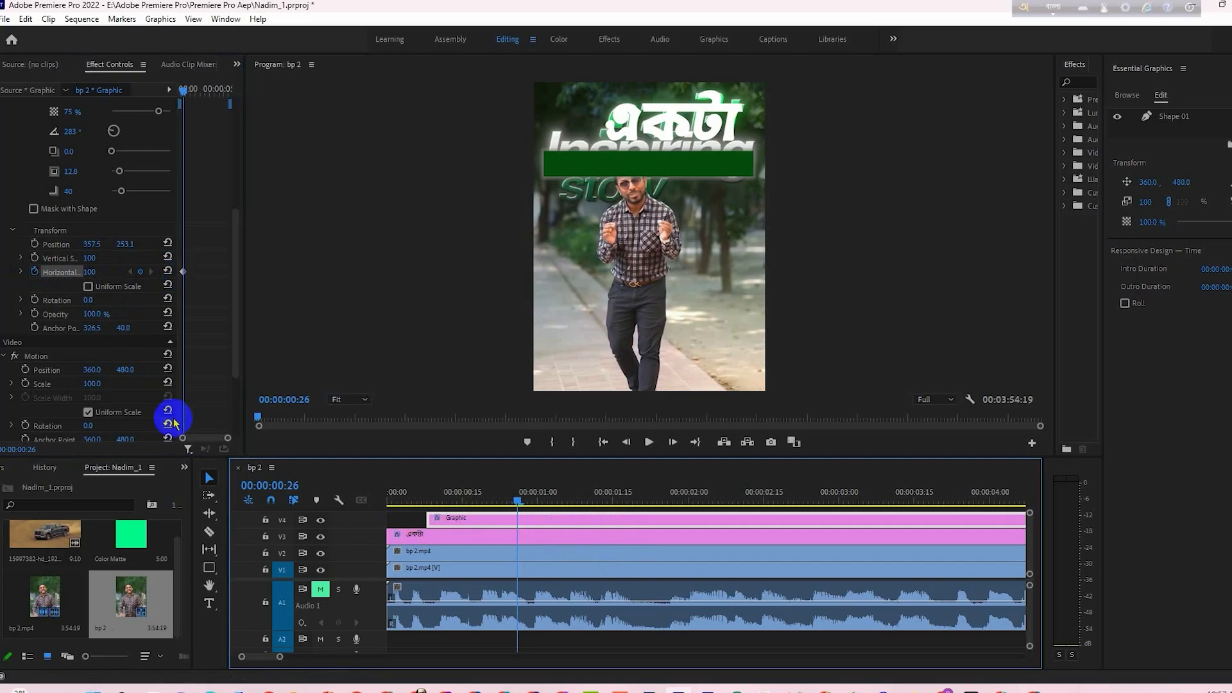
- Find the frame just before the original bar appears, 00:00:00:11, and keyframe the green bar's horizontal scale to 0 there
drag(190, 88, 182, 93)
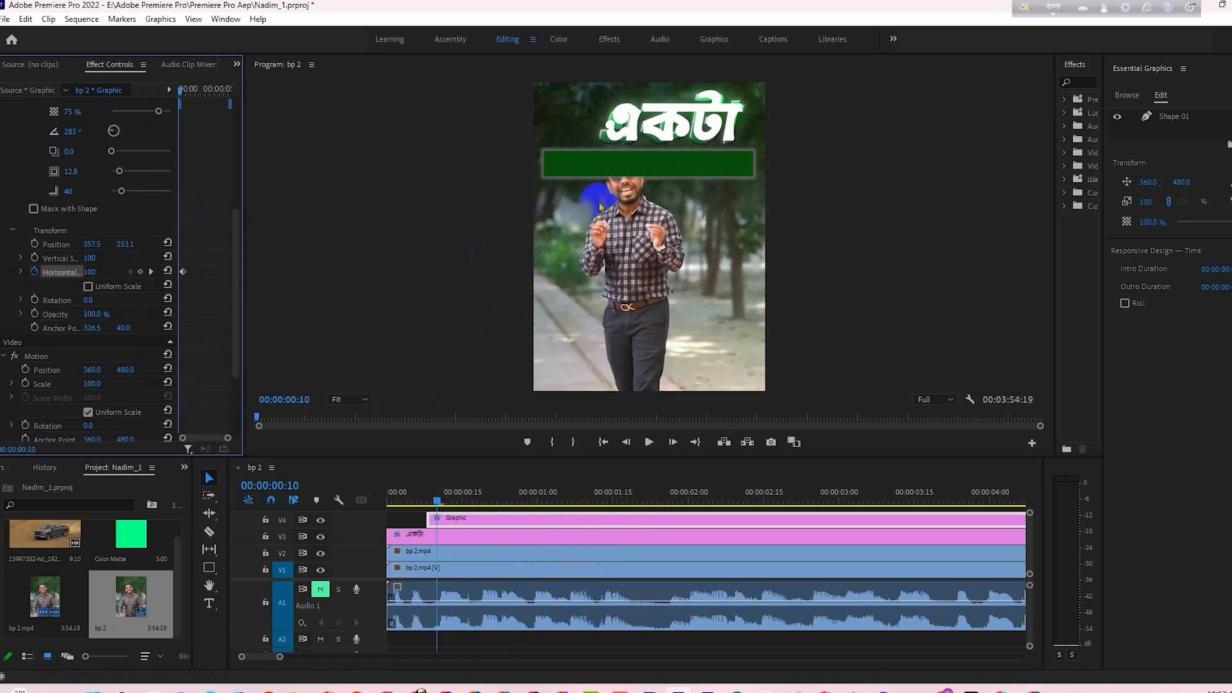
click(397, 535)
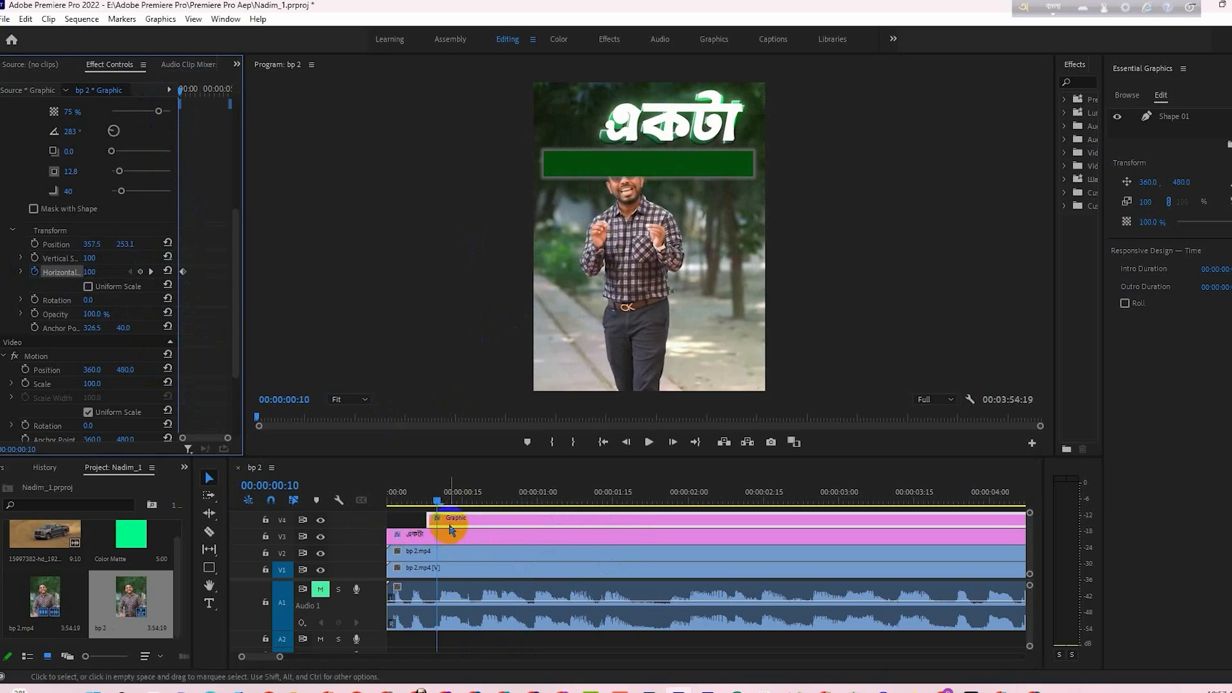
click(320, 520)
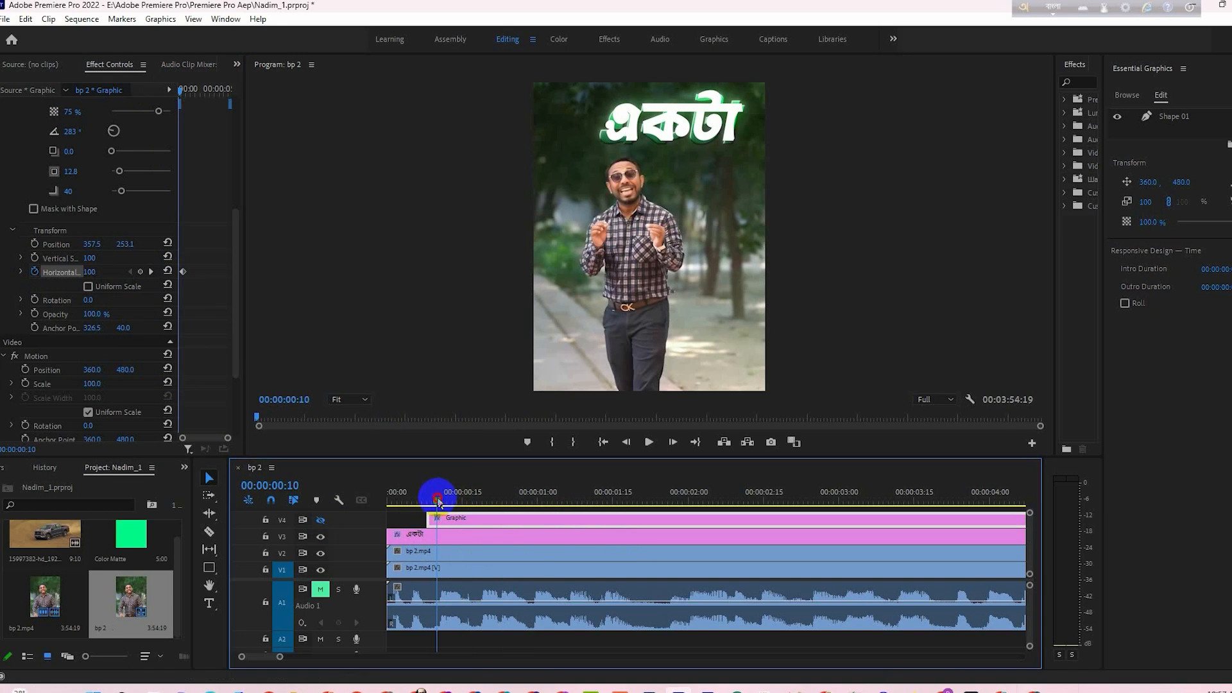
drag(439, 501, 447, 507)
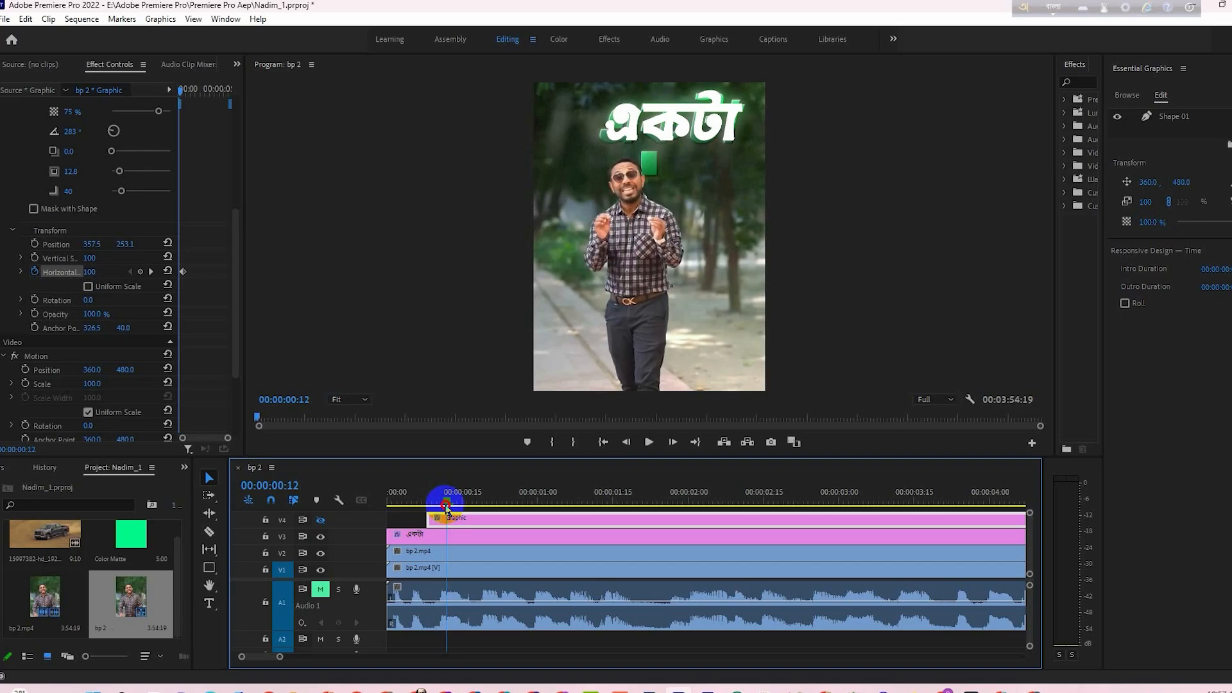
click(625, 441)
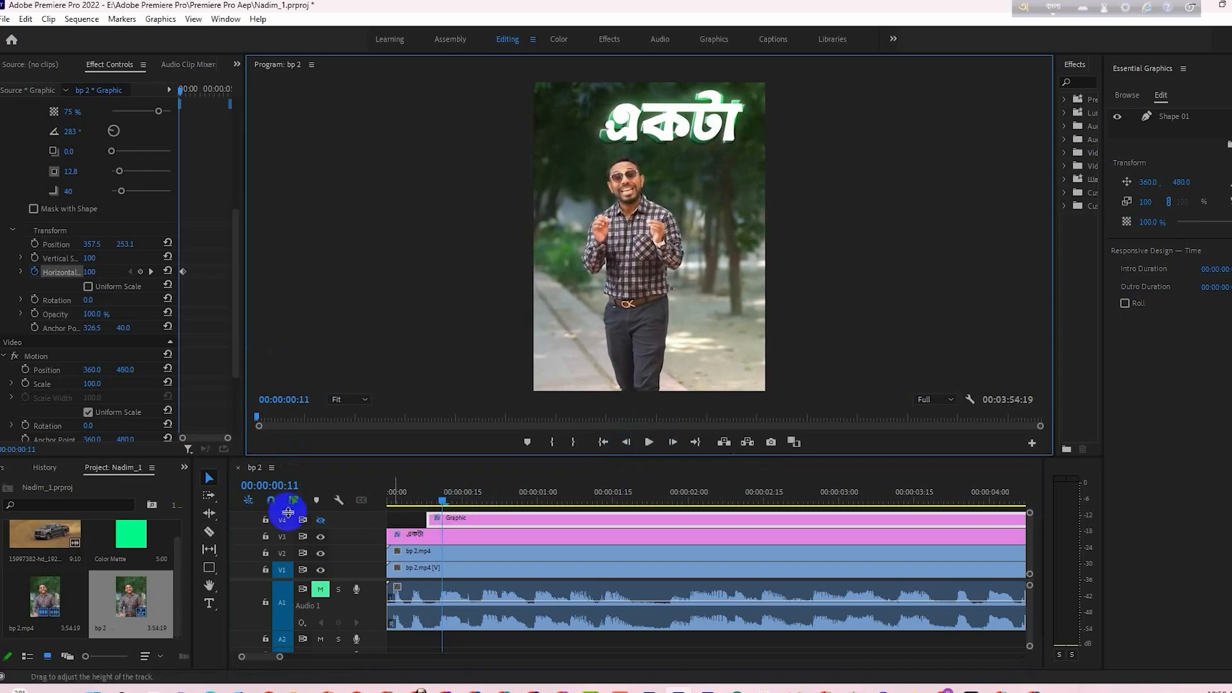
click(321, 521)
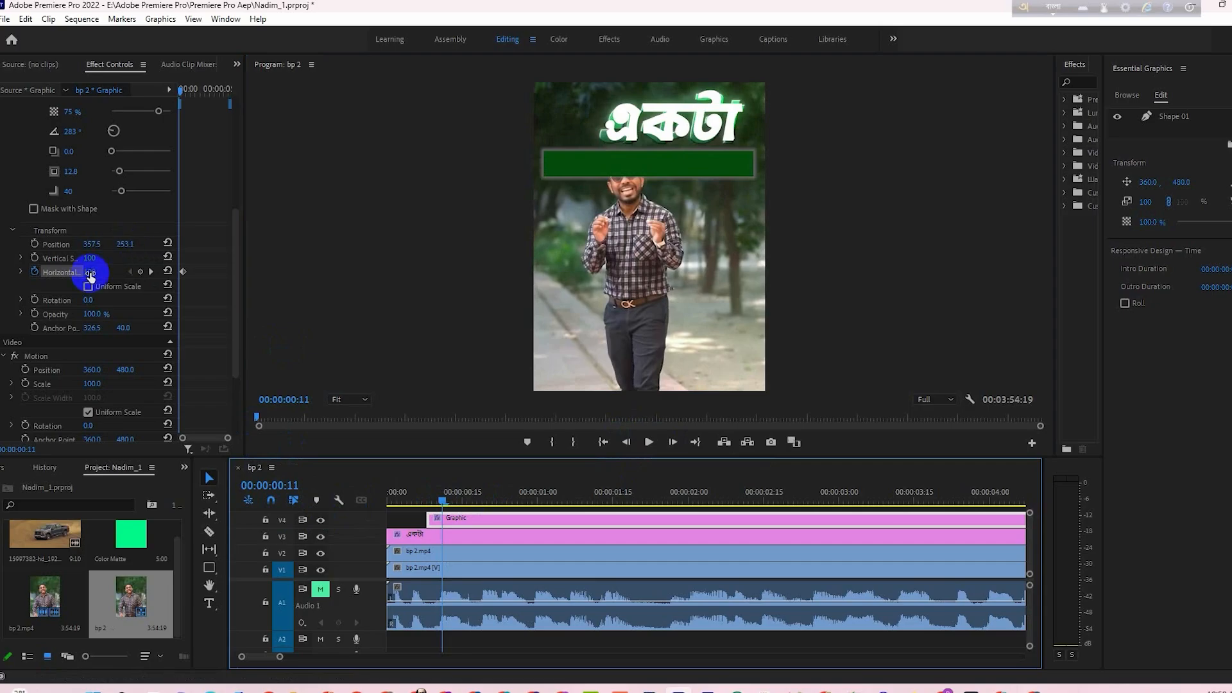
drag(90, 273, 26, 285)
click(442, 502)
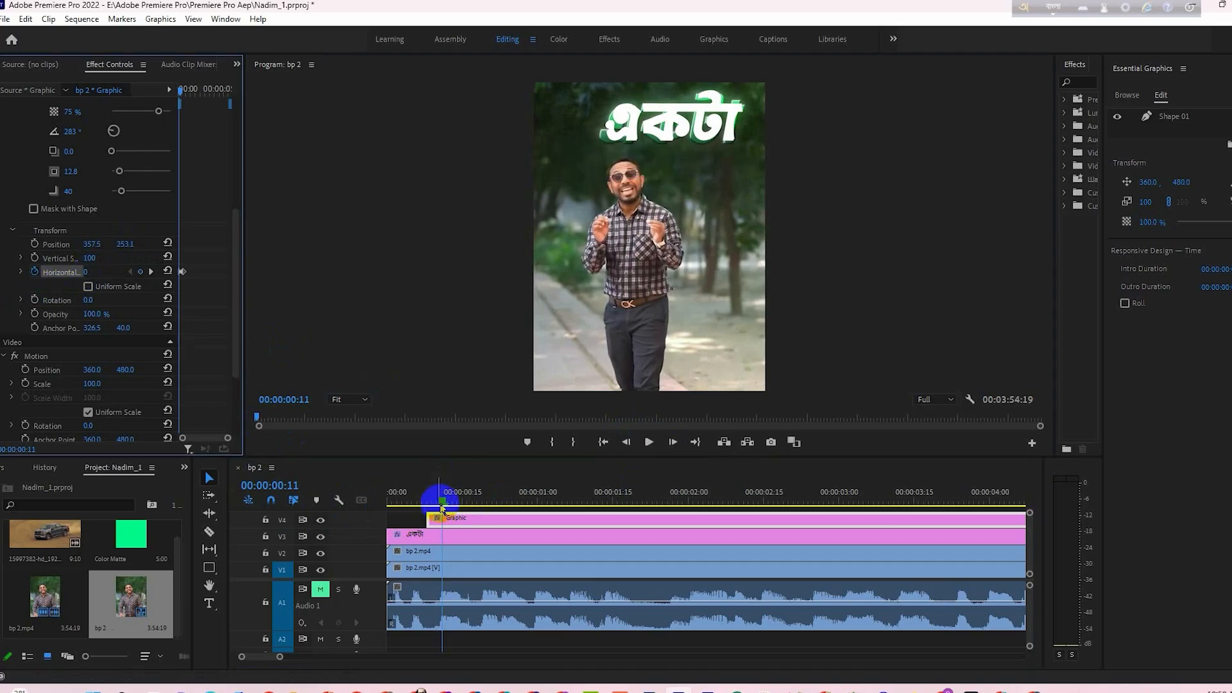
drag(445, 505, 468, 506)
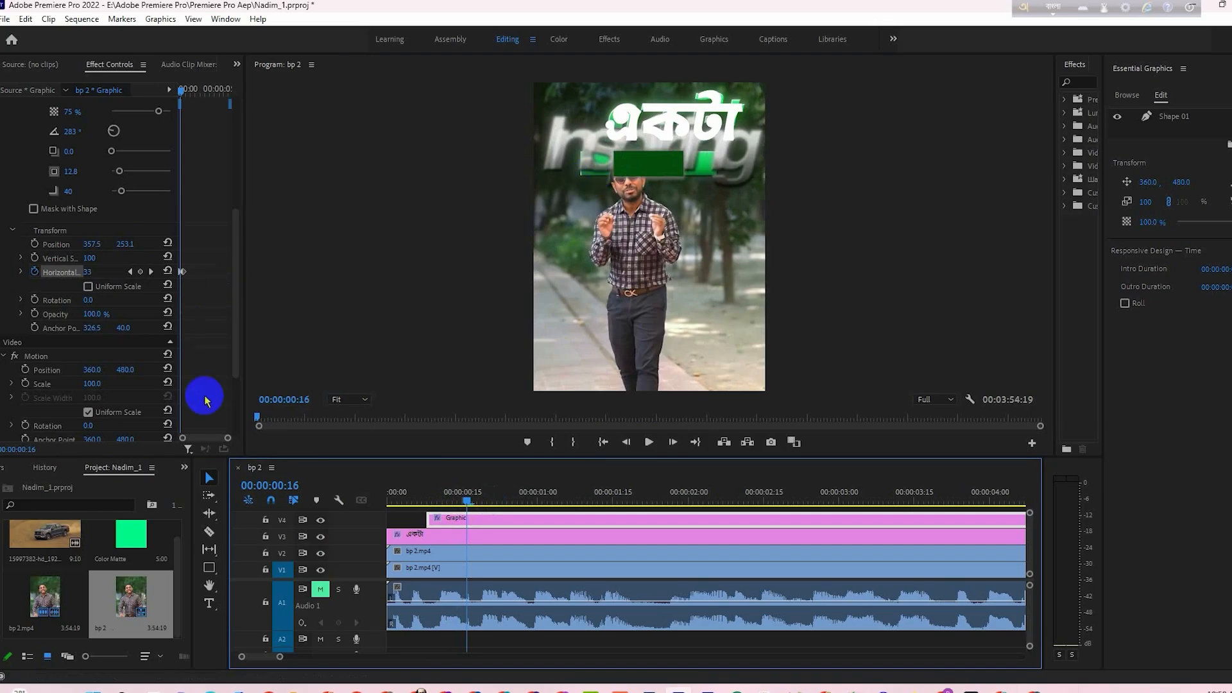
- Apply Ease Out to the bar's second horizontal scale keyframe and Ease In to the first one
drag(227, 438, 223, 426)
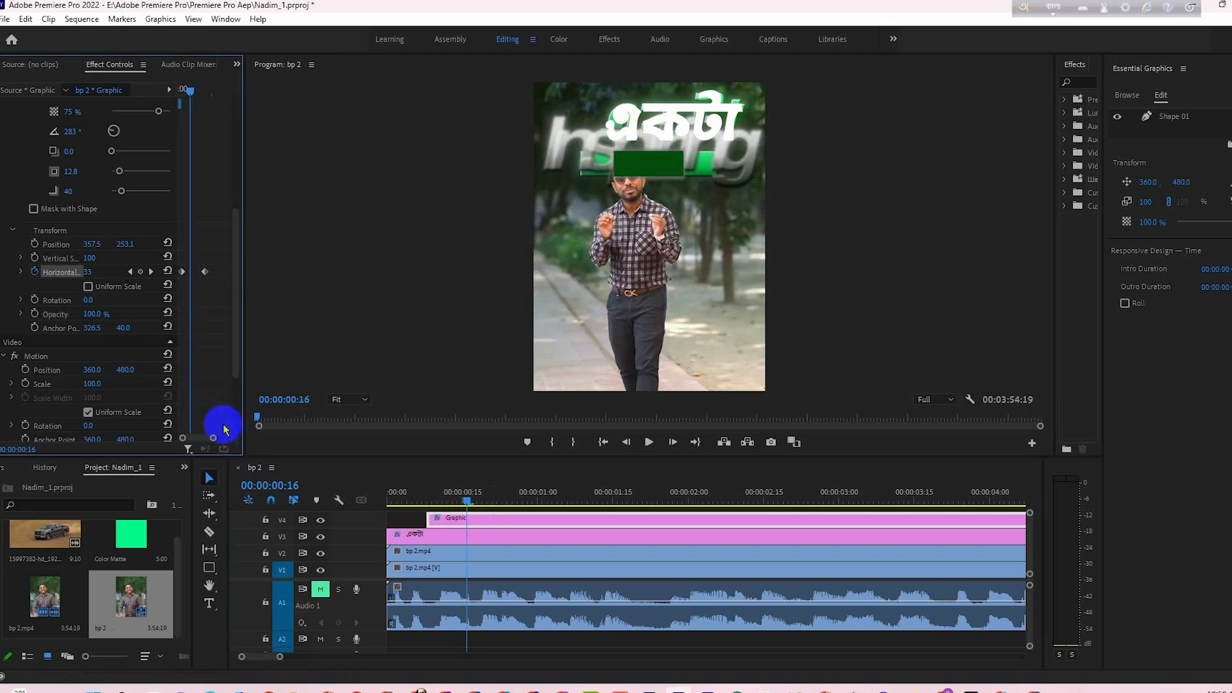
drag(209, 263, 202, 276)
right_click(203, 275)
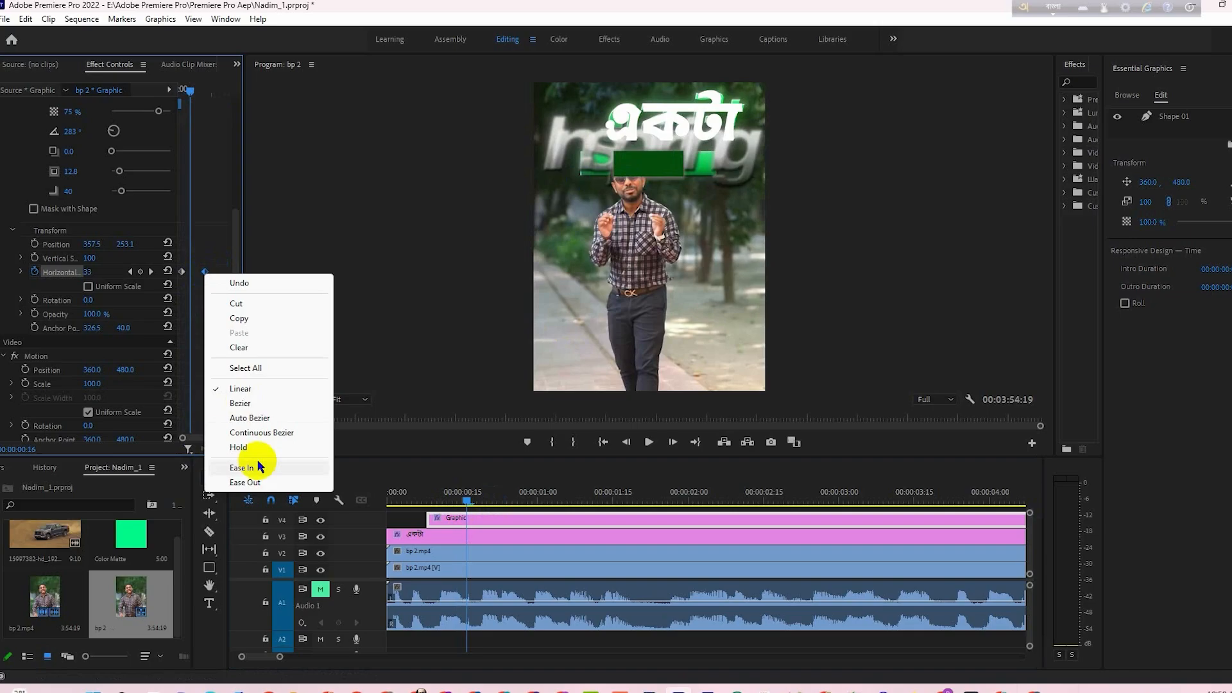
click(261, 482)
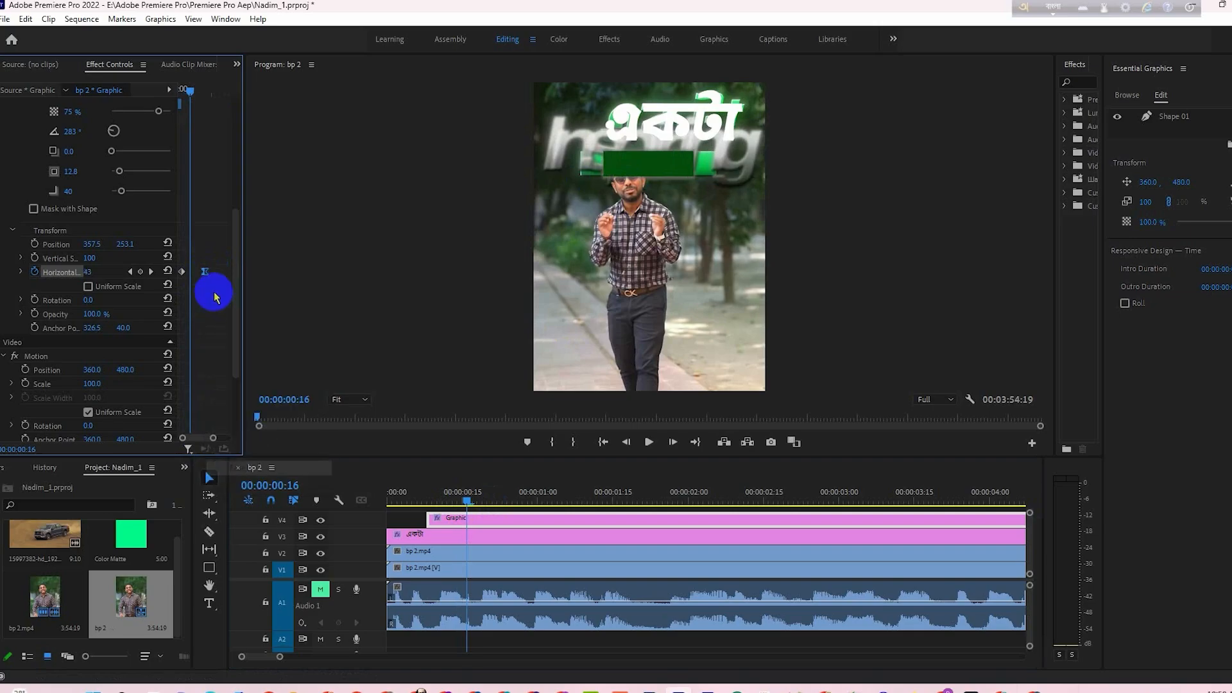
right_click(182, 273)
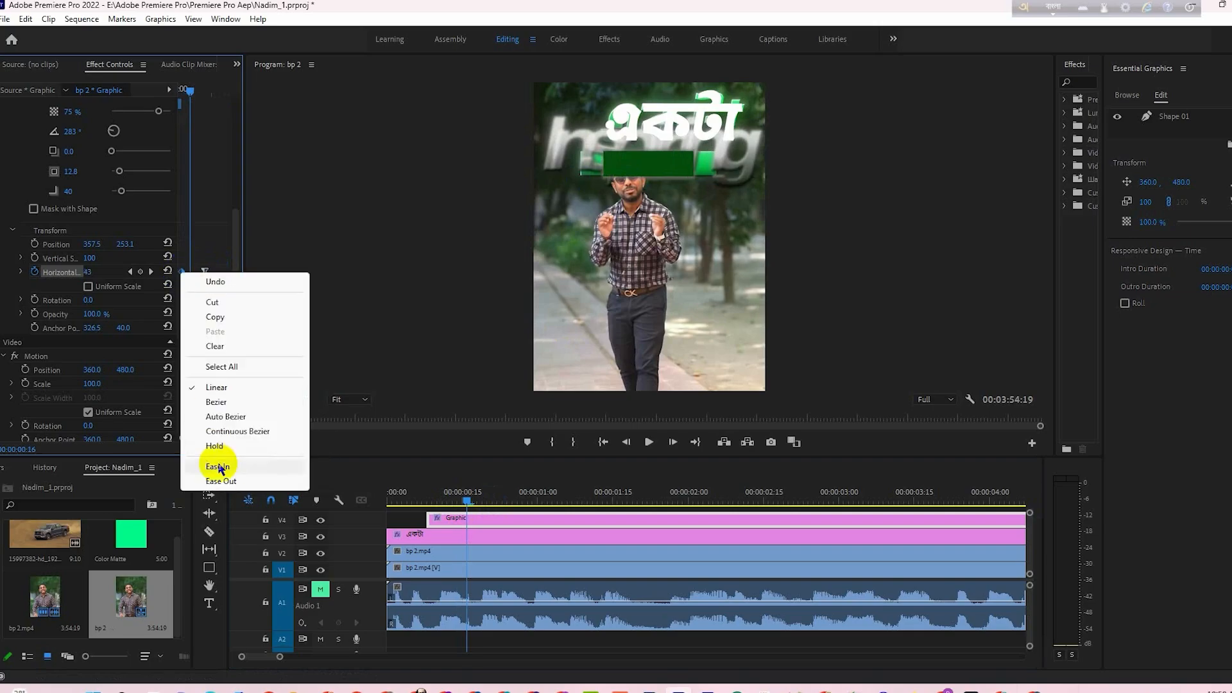
click(223, 468)
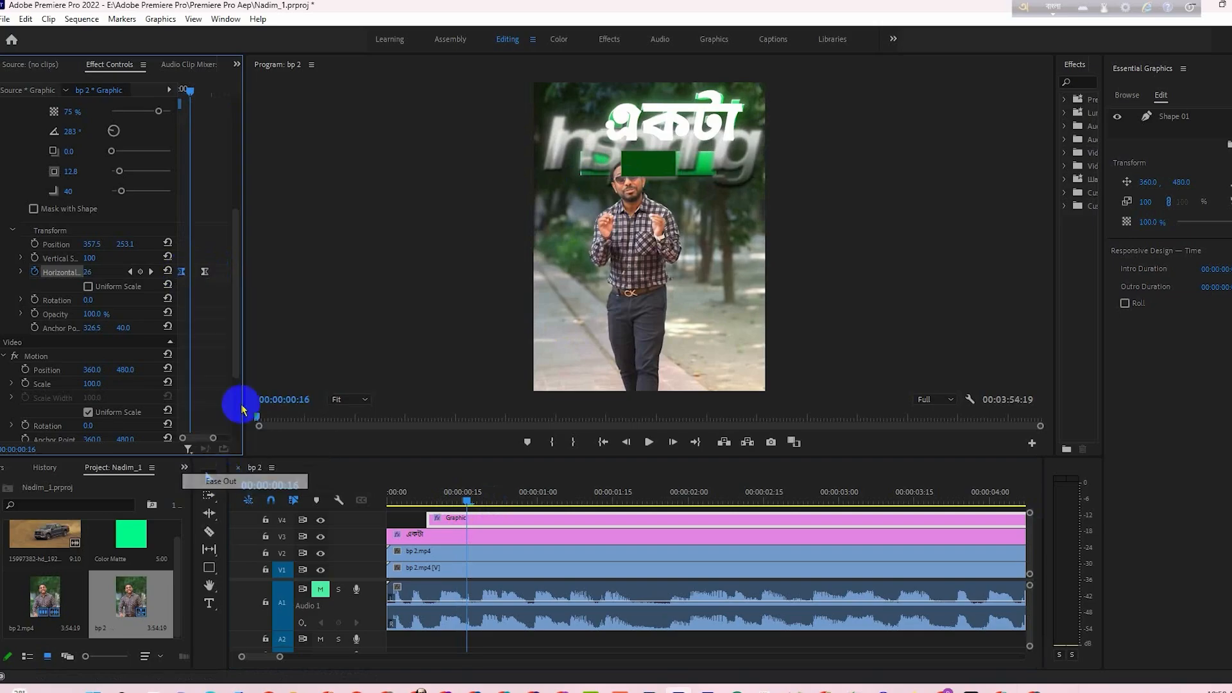
- Reshape the horizontal scale velocity curve so the bar opens fast and slows down, and preview it up to 00:00:00:24
click(20, 274)
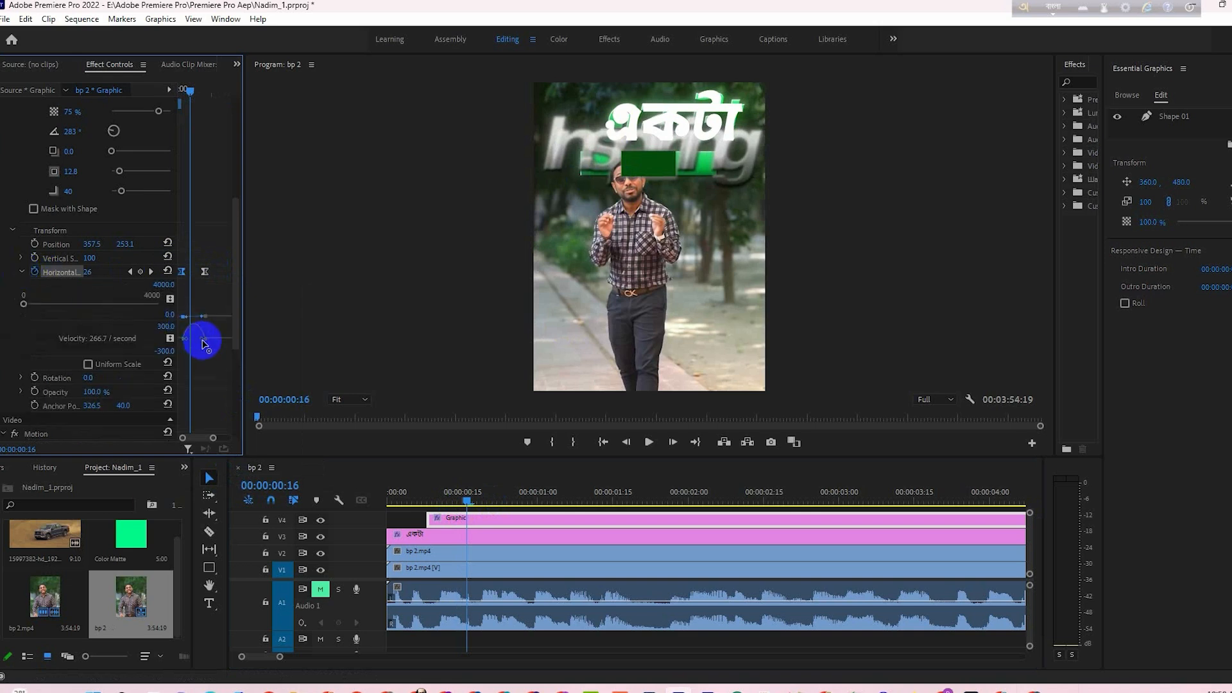
drag(203, 343, 198, 351)
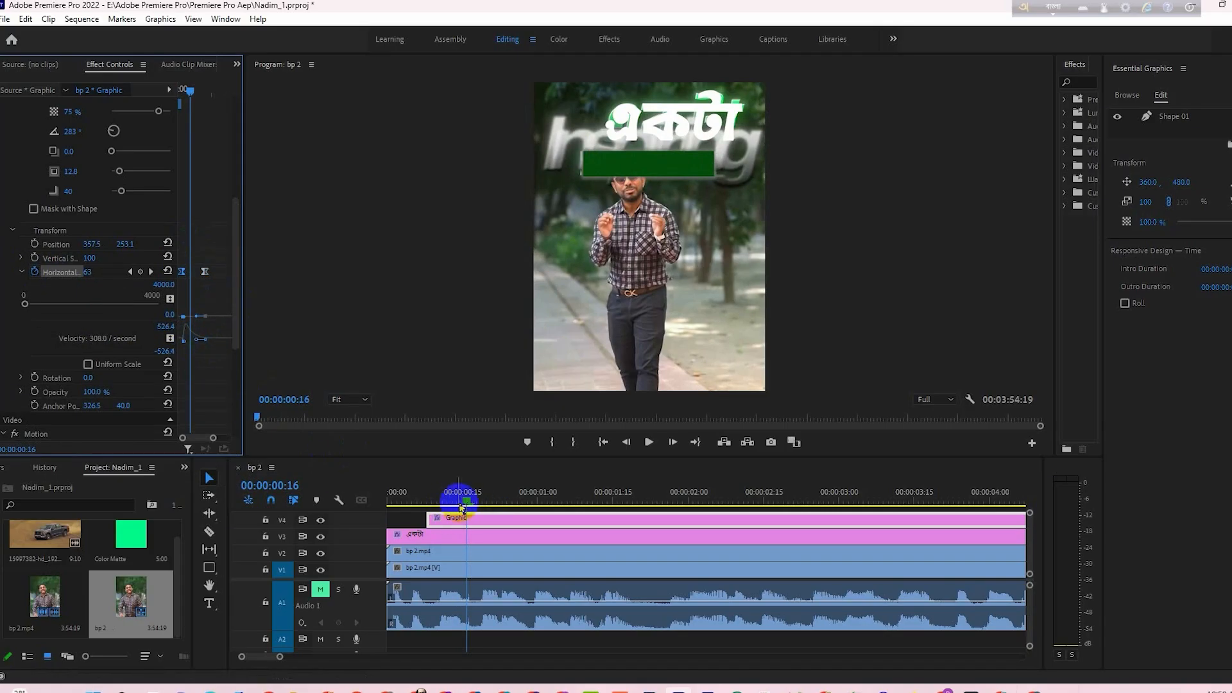
mouse_move(462, 507)
mouse_down()
mouse_move(443, 496)
mouse_move(484, 503)
mouse_move(456, 507)
mouse_up()
drag(445, 504, 507, 521)
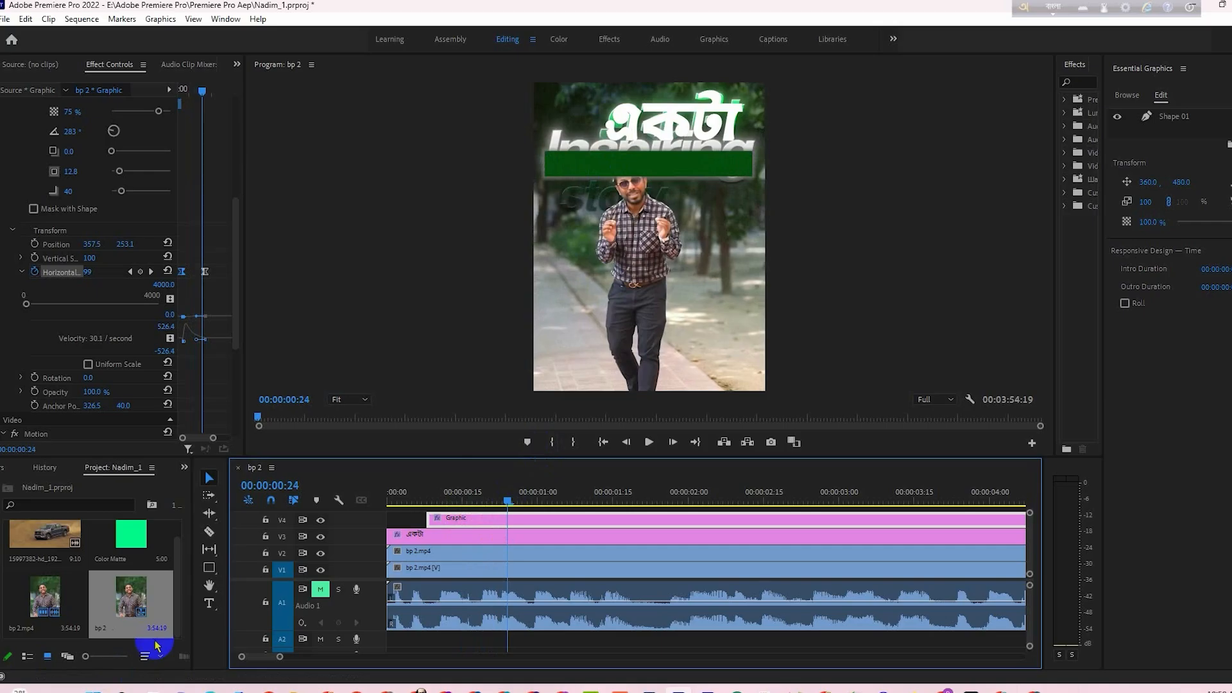
- With English keyboard input, add a new text reading "Inspiring" below the green bar at 00:00:00:24
click(406, 517)
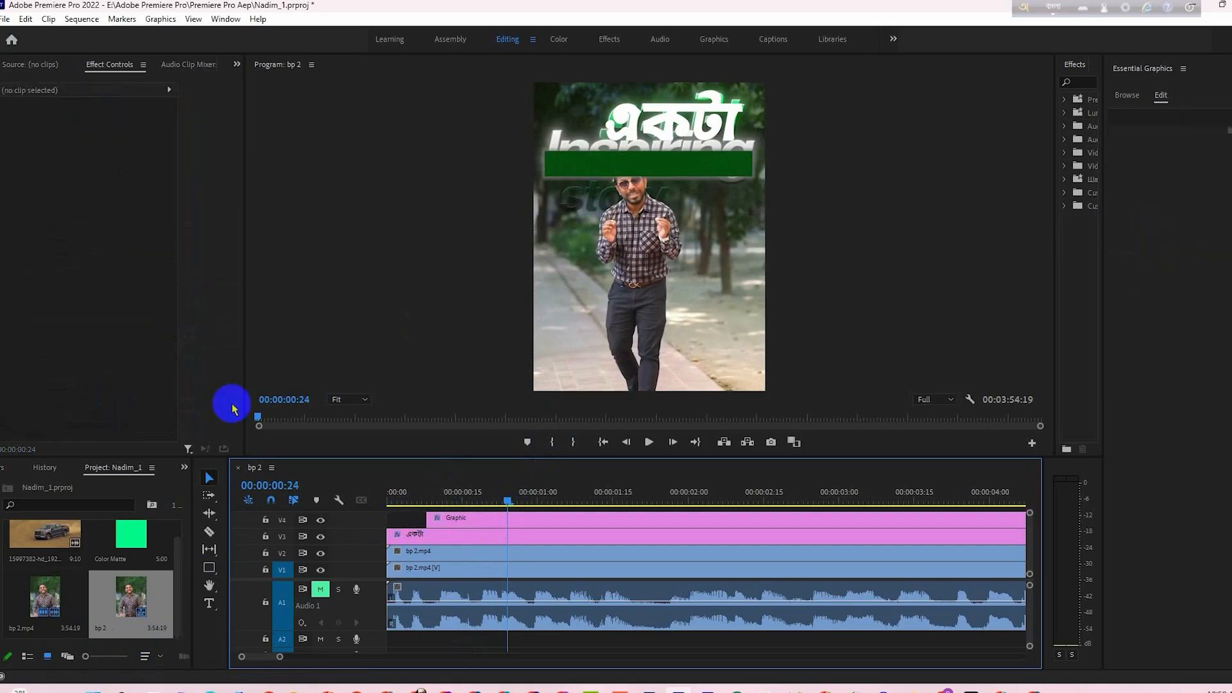
click(1053, 7)
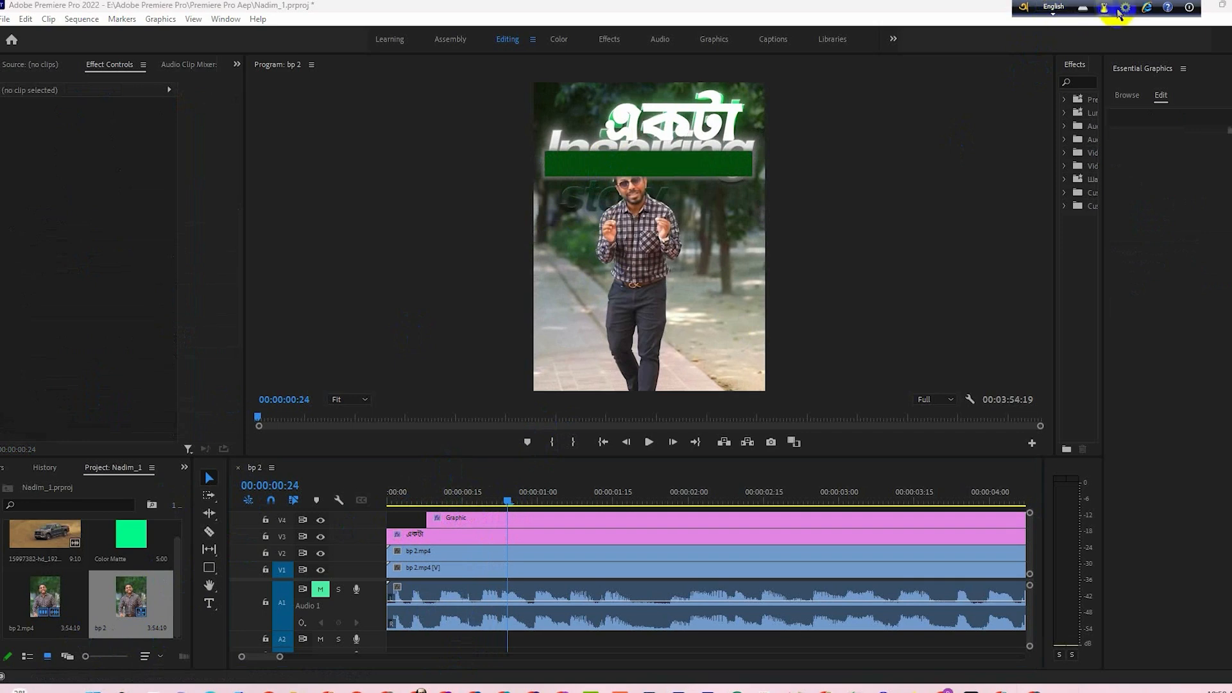
click(1126, 9)
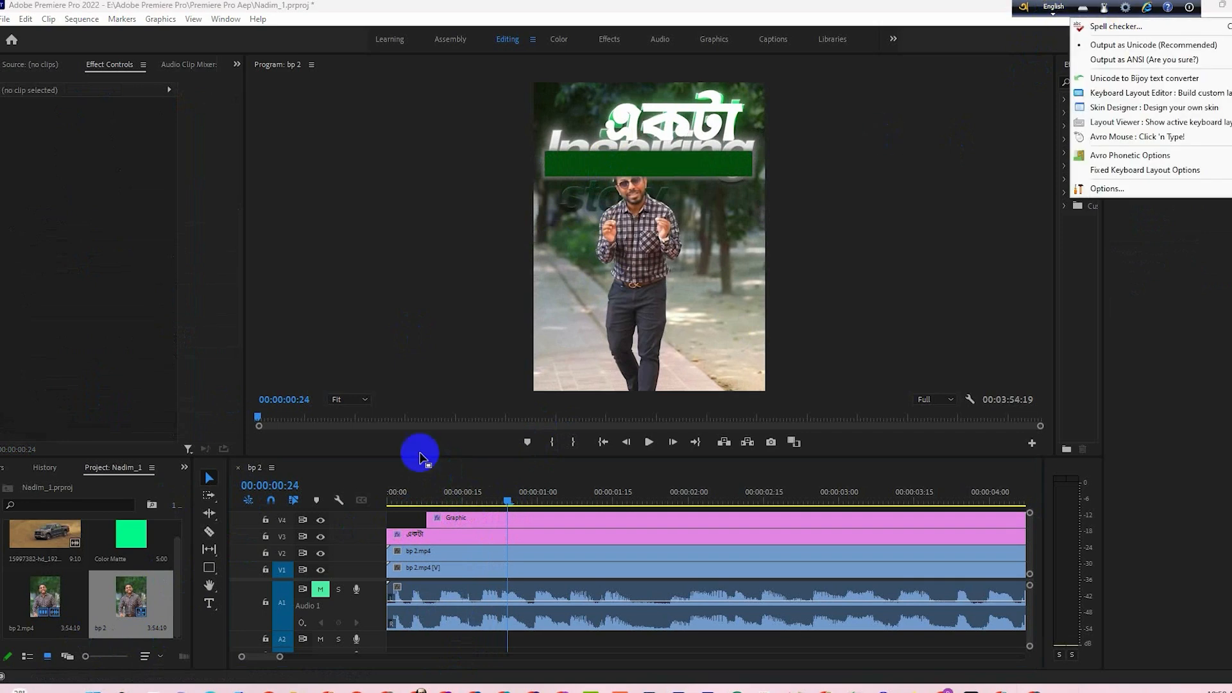
click(209, 605)
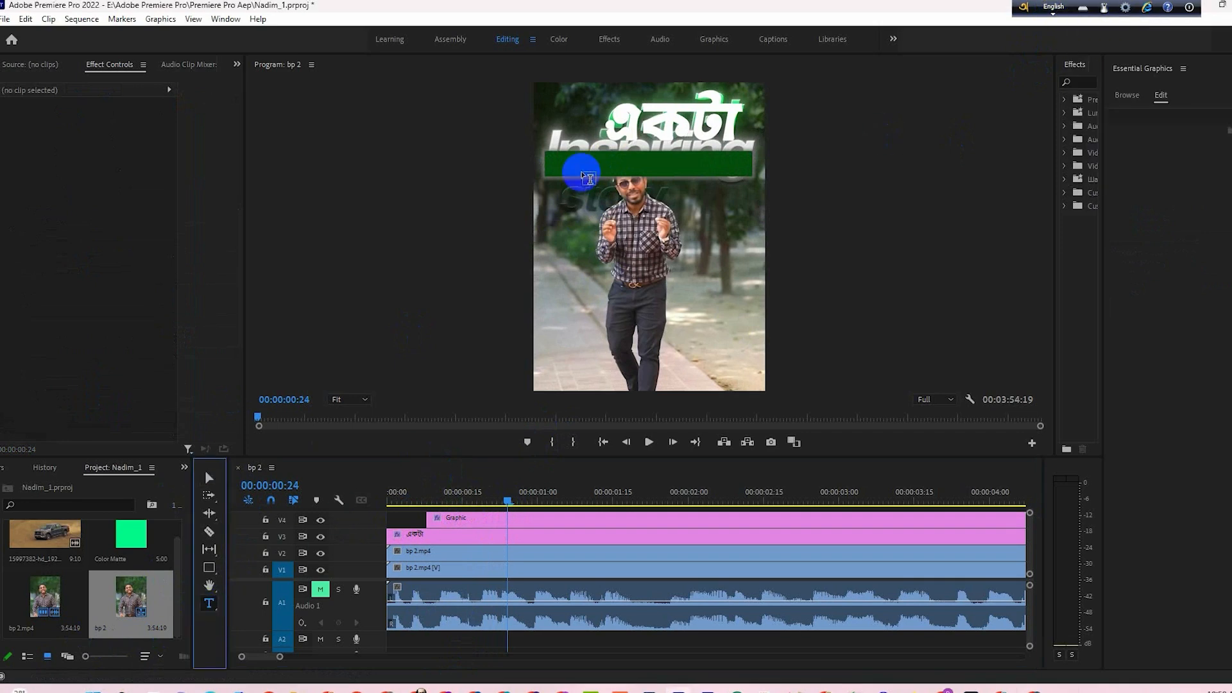
click(544, 257)
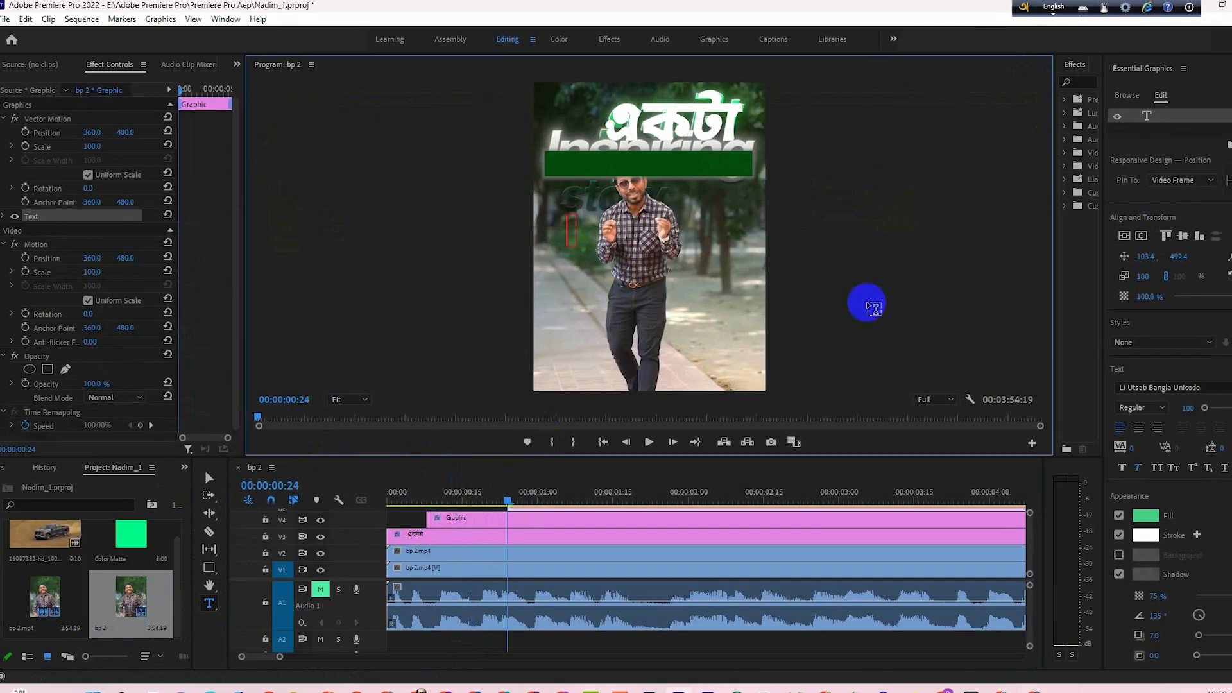
drag(843, 456, 839, 421)
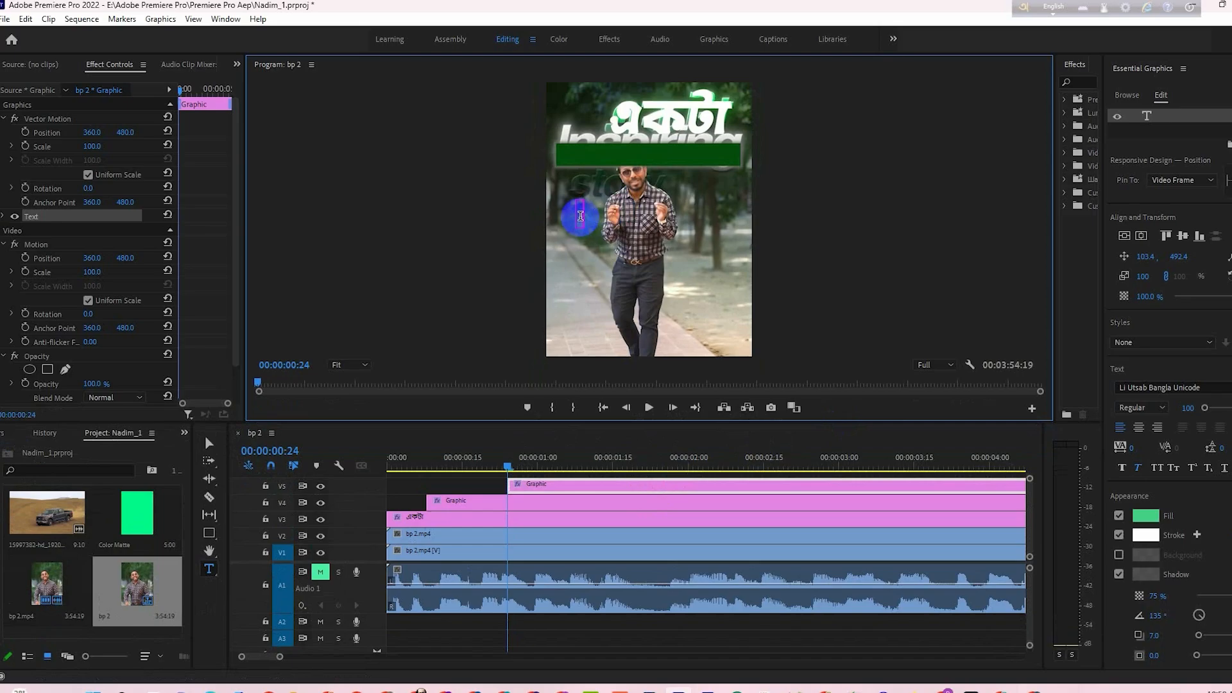
text(ring)
- Enlarge the Inspiring text to a scale of 142 and place it over the green bar
click(208, 443)
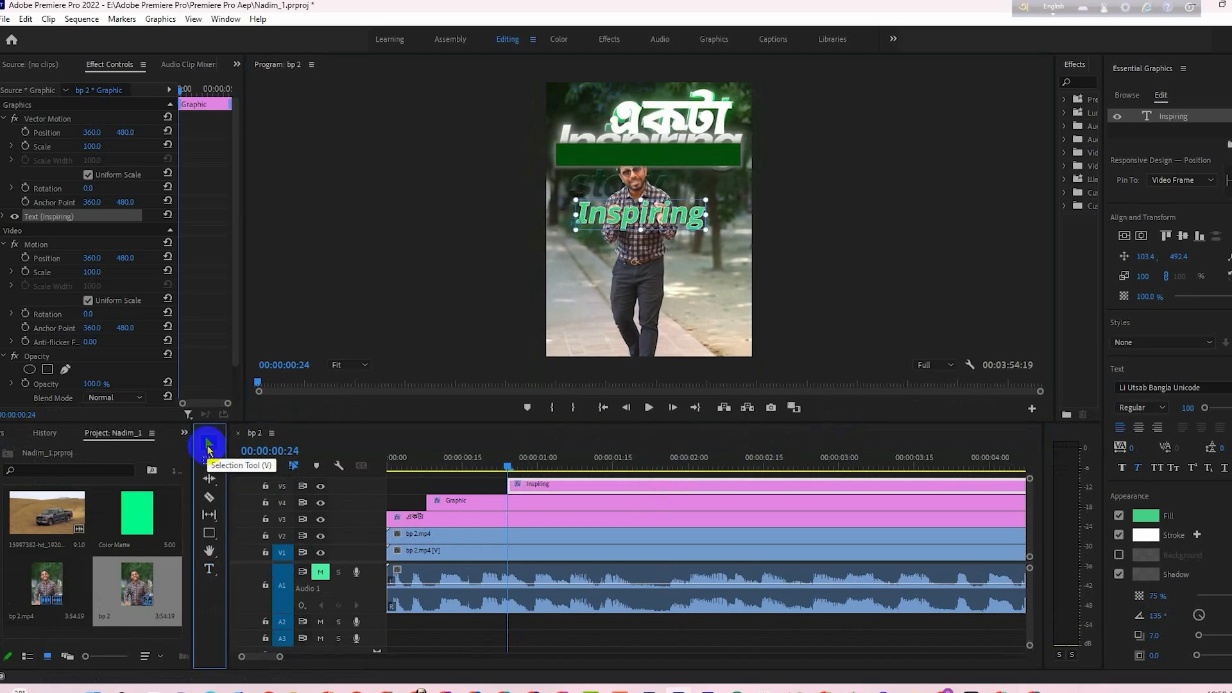
drag(705, 196, 683, 152)
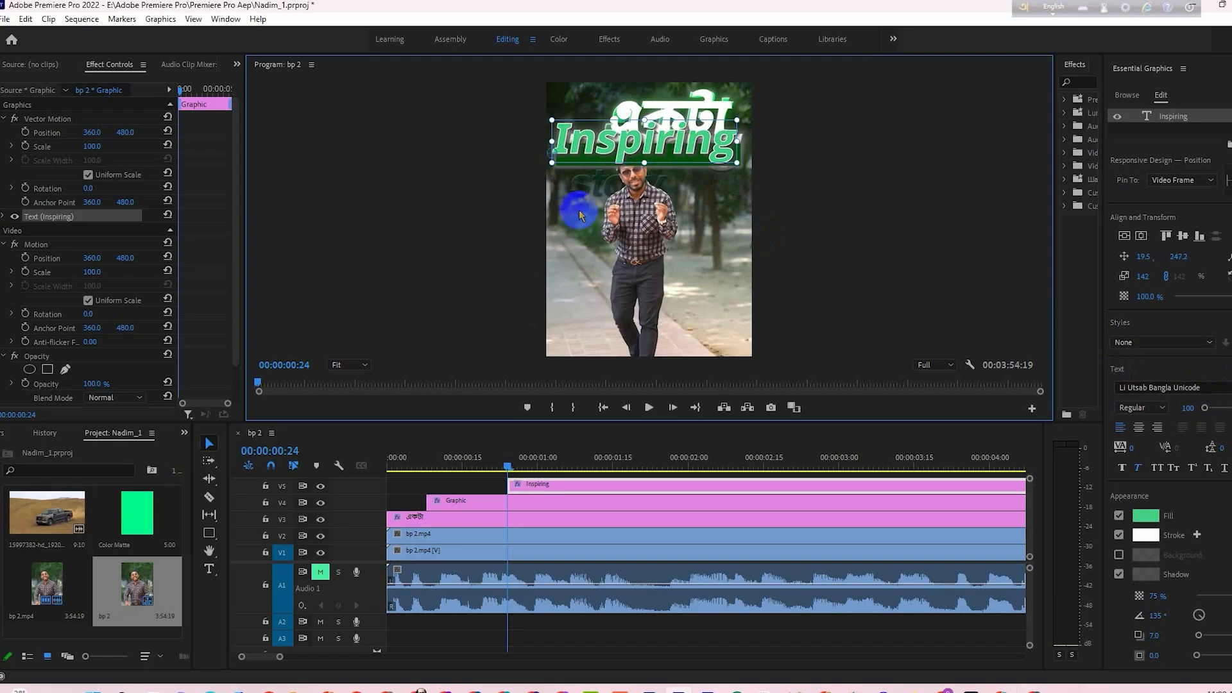
drag(669, 159, 671, 159)
- Change the Inspiring text's fill colour to white
click(1145, 516)
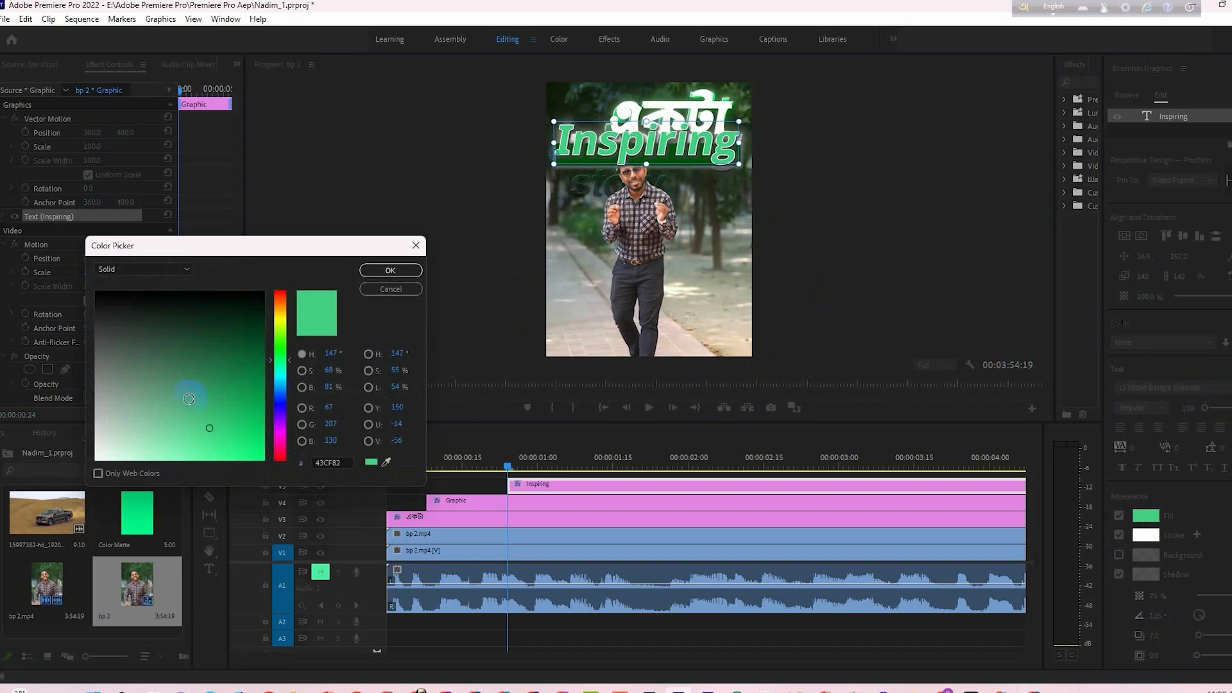
drag(129, 442, 92, 463)
click(410, 270)
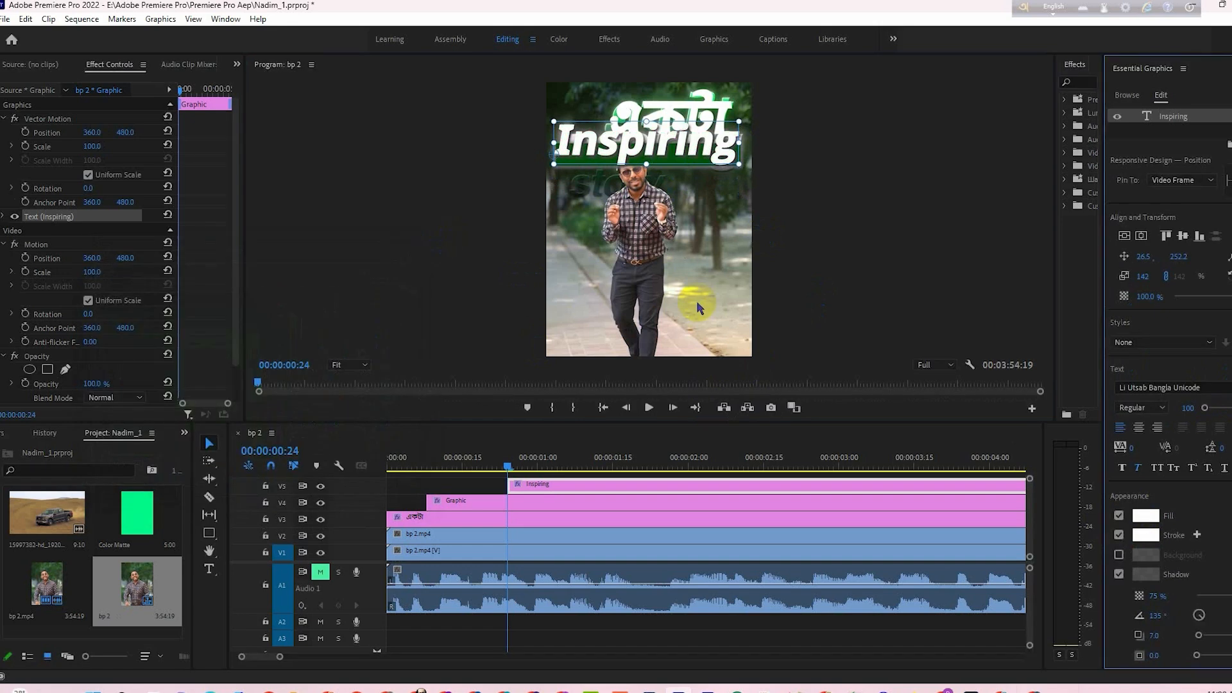
- Change the একটা title's fill to green and enable its white stroke and shadow
click(696, 107)
click(1147, 516)
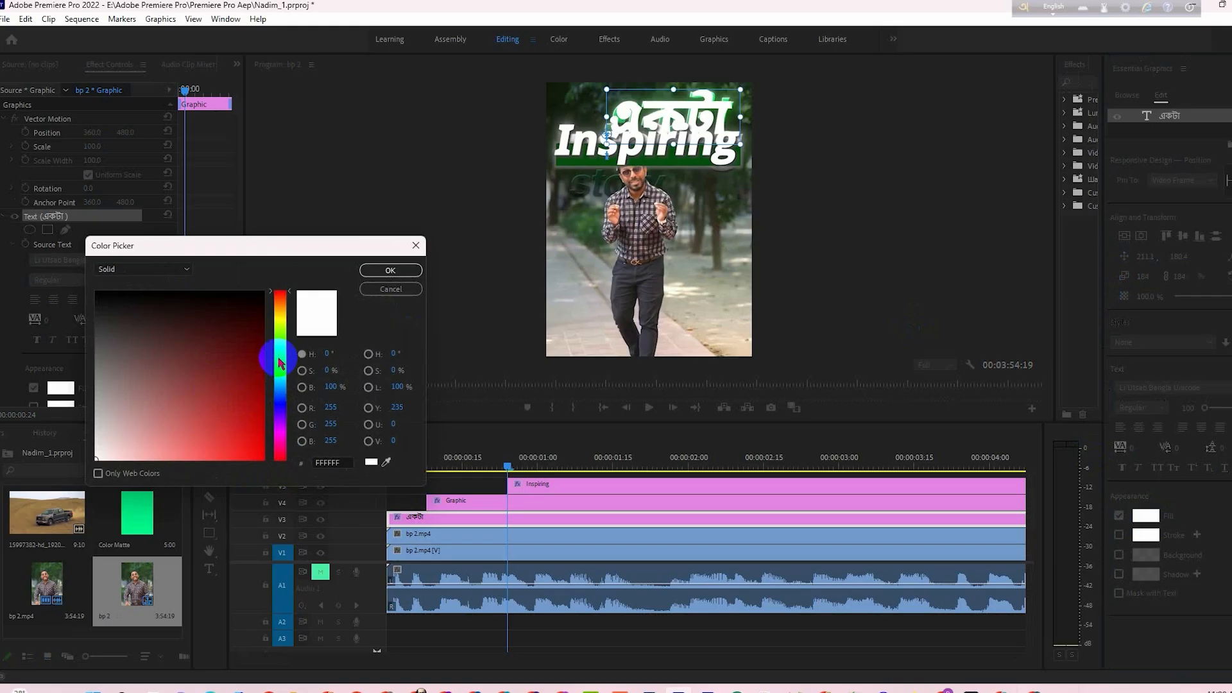
drag(280, 363, 280, 353)
click(254, 352)
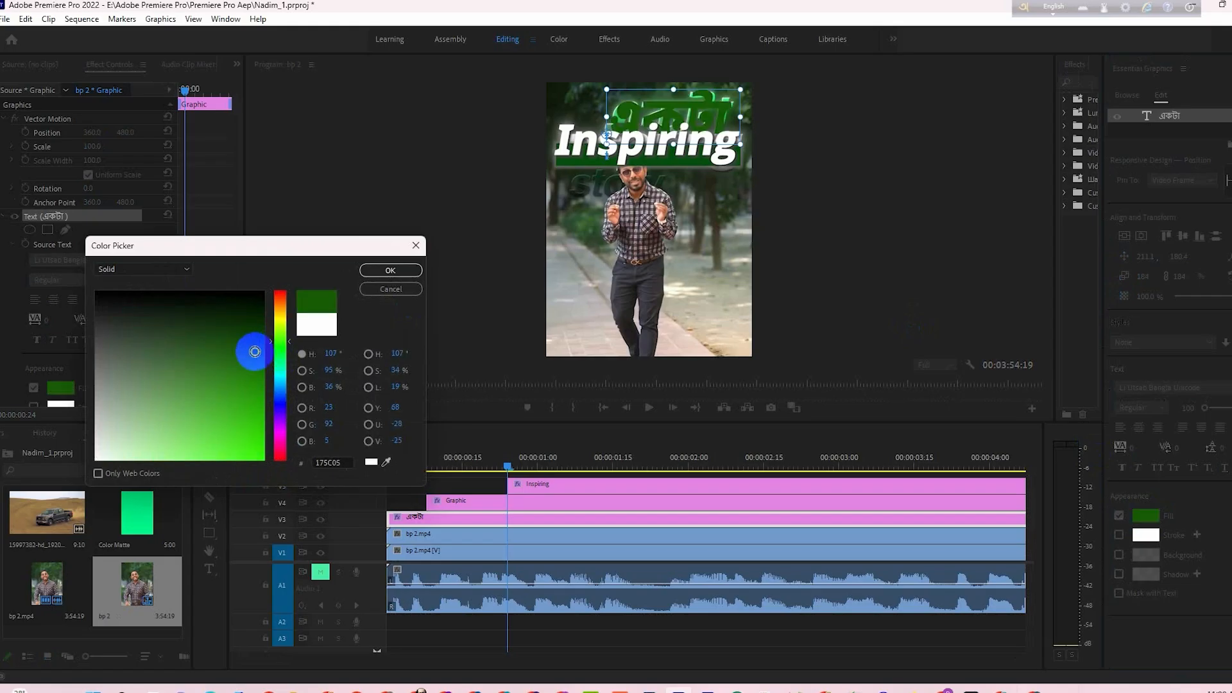
click(390, 270)
click(1118, 574)
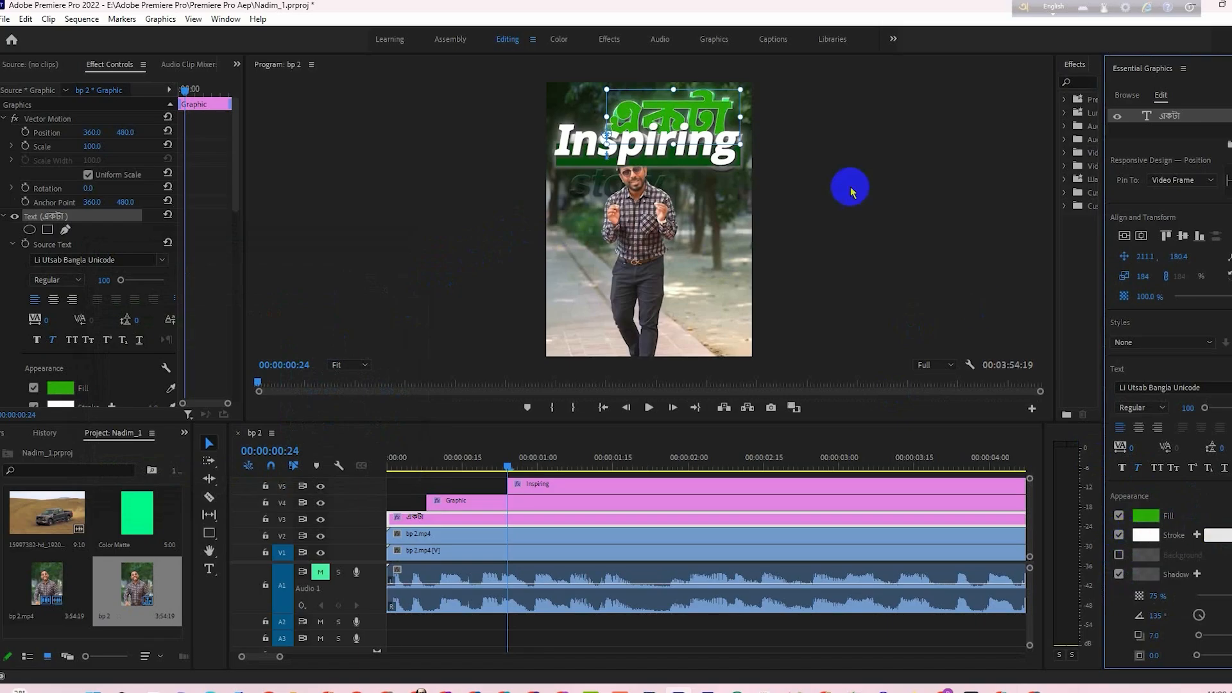
click(615, 183)
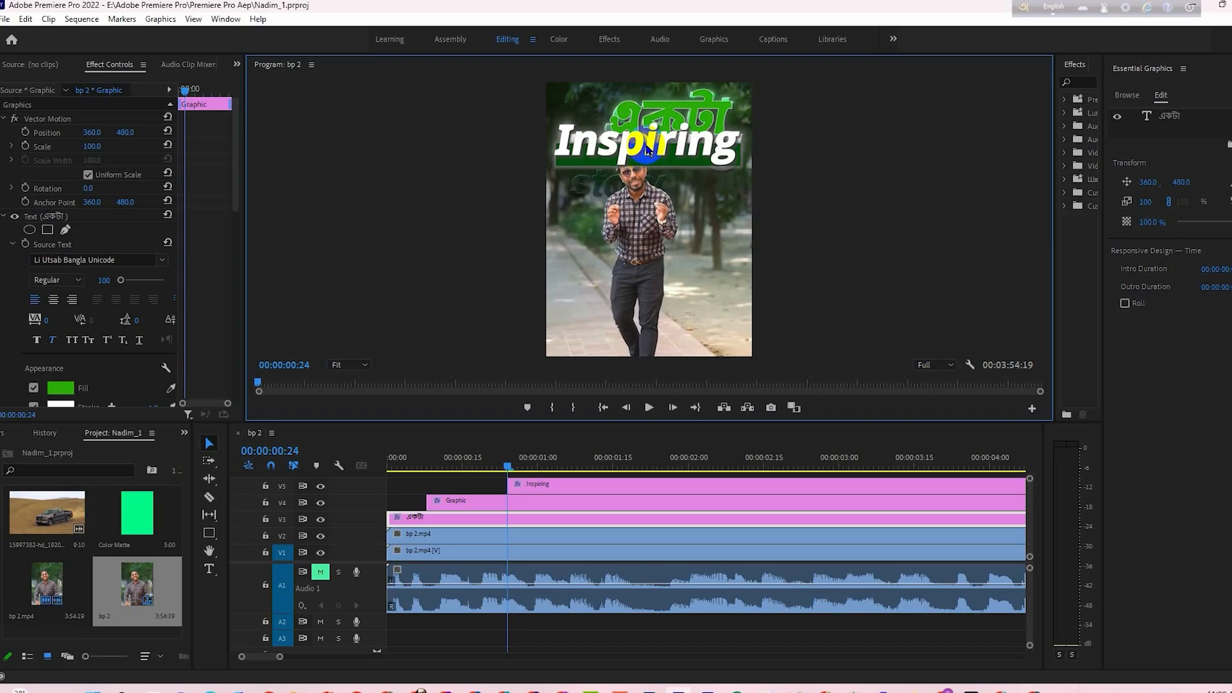
- Extend the start of the Inspiring clip back to about 00:00:00:13 and return the playhead to 00:00:00:24
drag(508, 487, 453, 487)
drag(481, 465, 507, 478)
- Add position and opacity keyframes to the Inspiring text at 00:00:00:24, leaving its scale without keyframes
click(509, 486)
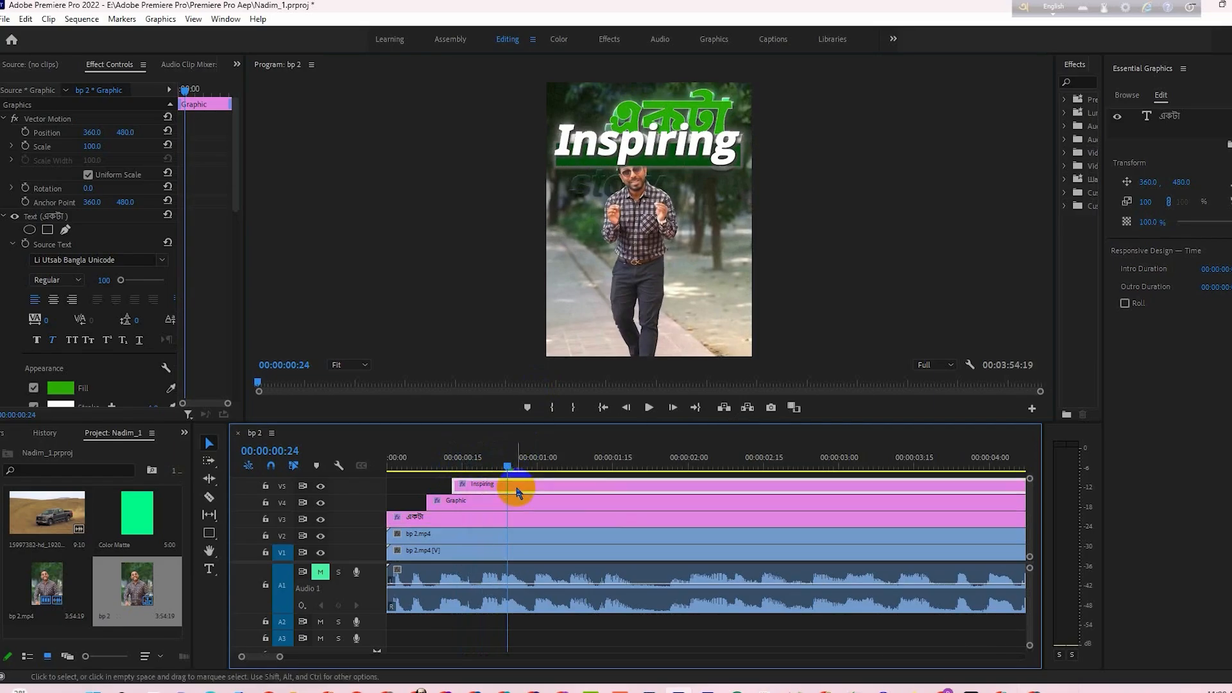
click(3, 219)
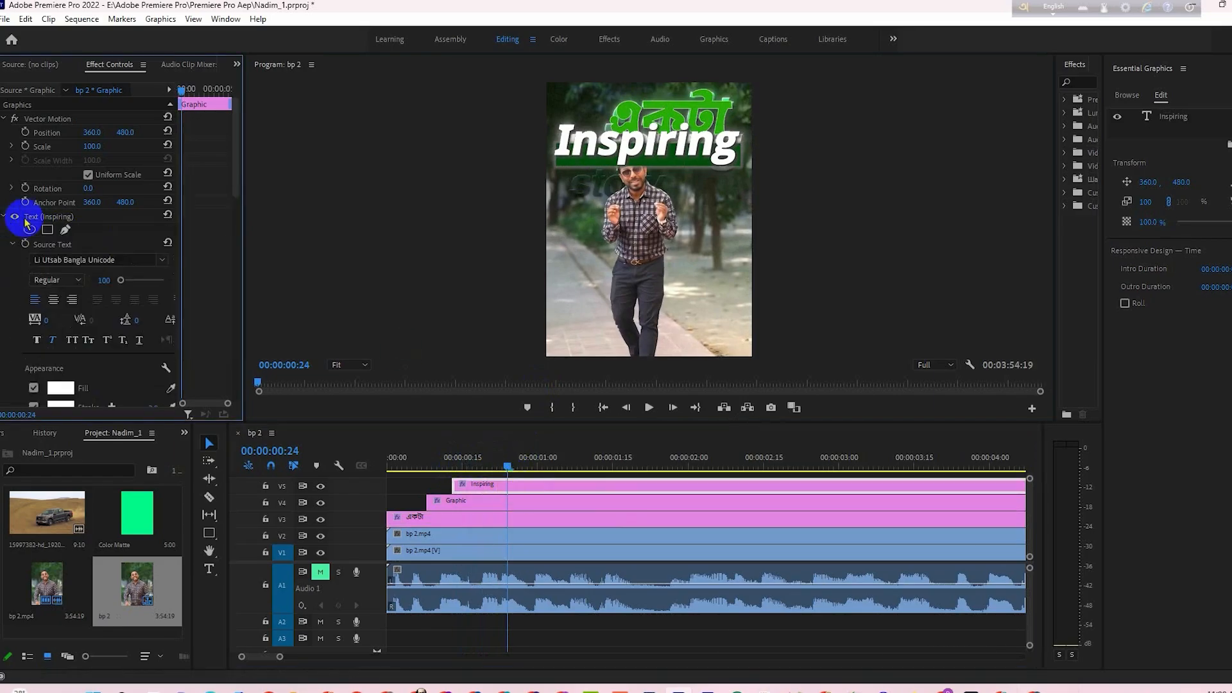
scroll(193, 336, down, 3)
scroll(200, 337, down, 5)
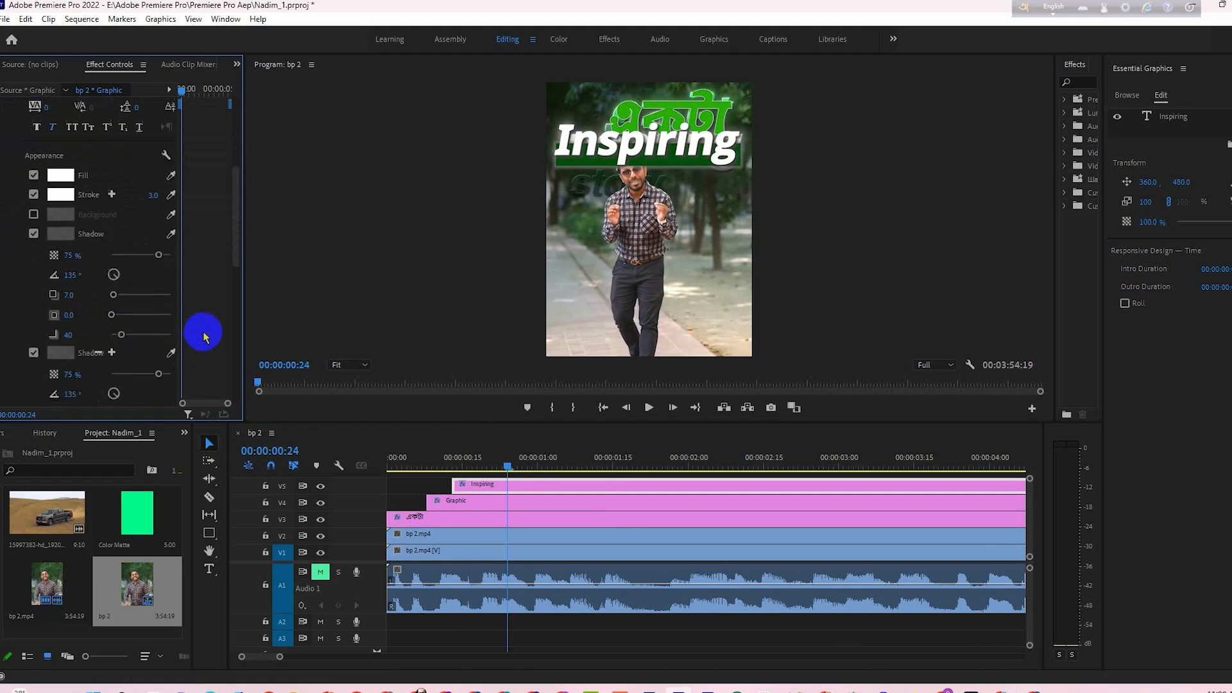
click(34, 255)
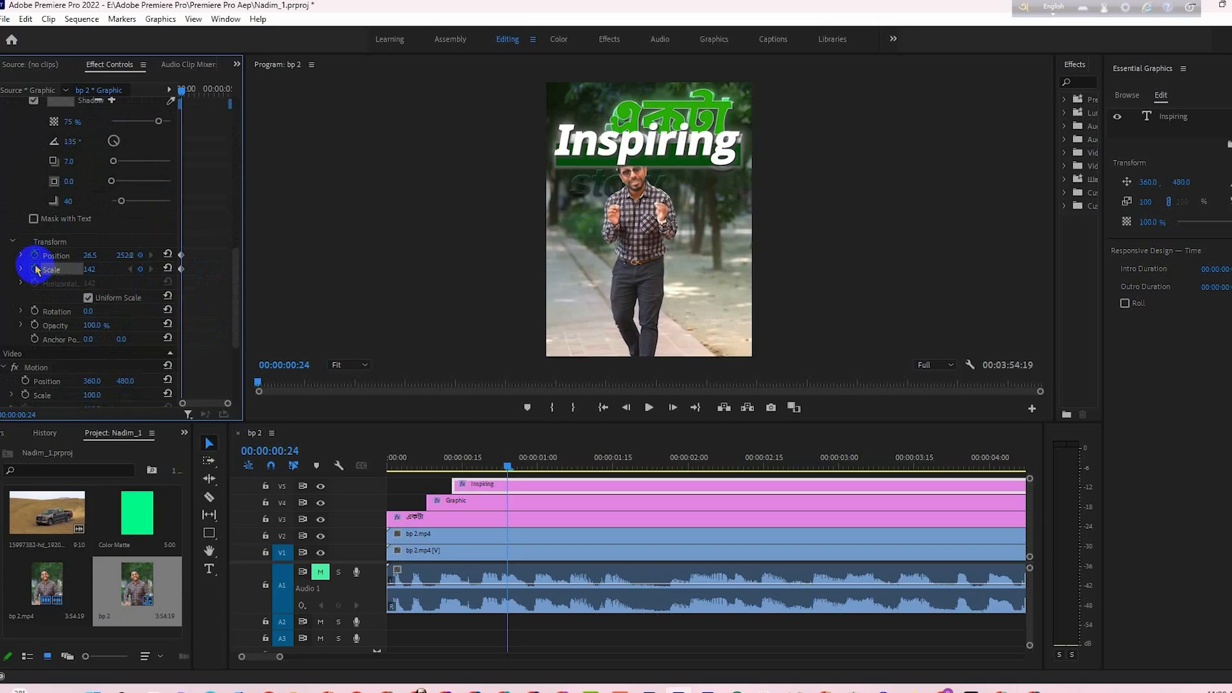
click(34, 269)
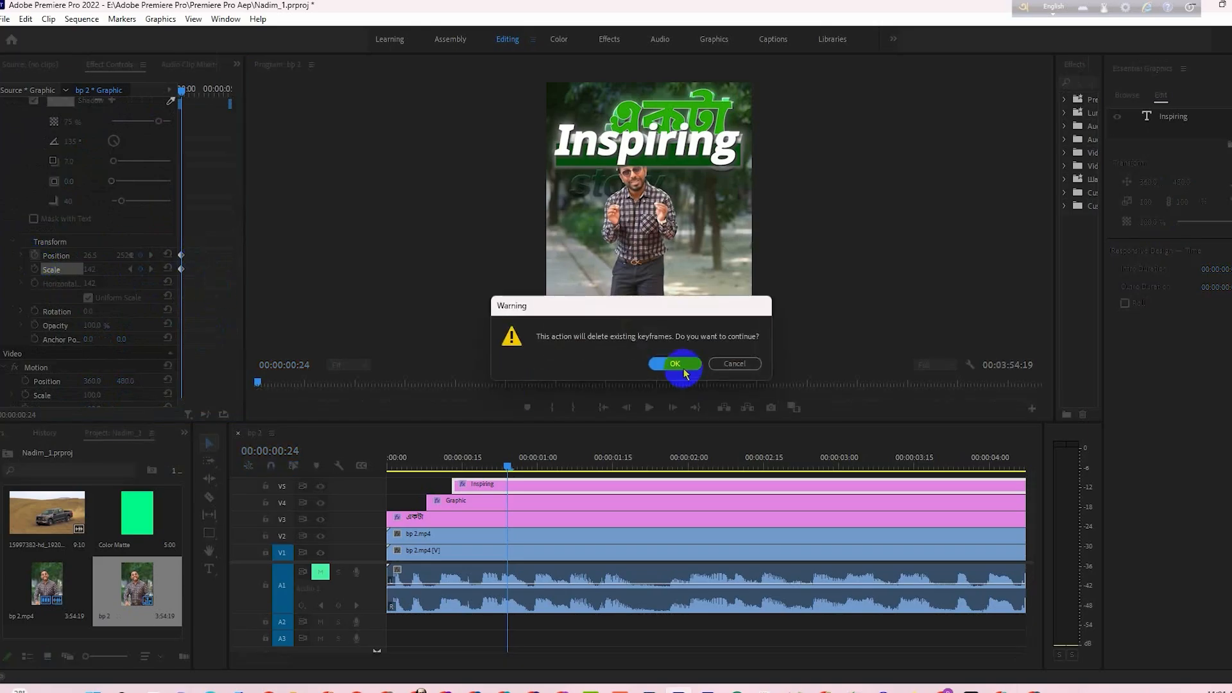
click(663, 360)
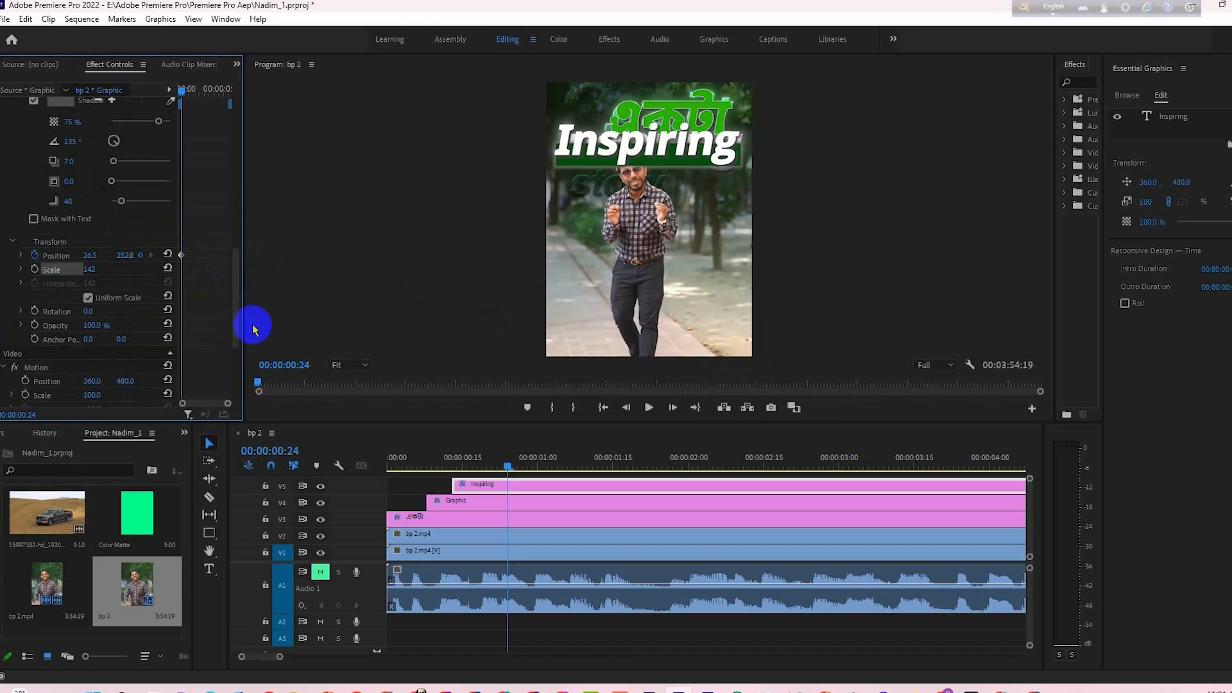
click(34, 327)
- Extend the starts of the Inspiring clip and the green bar's Graphic clip further back towards the beginning of the sequence
click(178, 93)
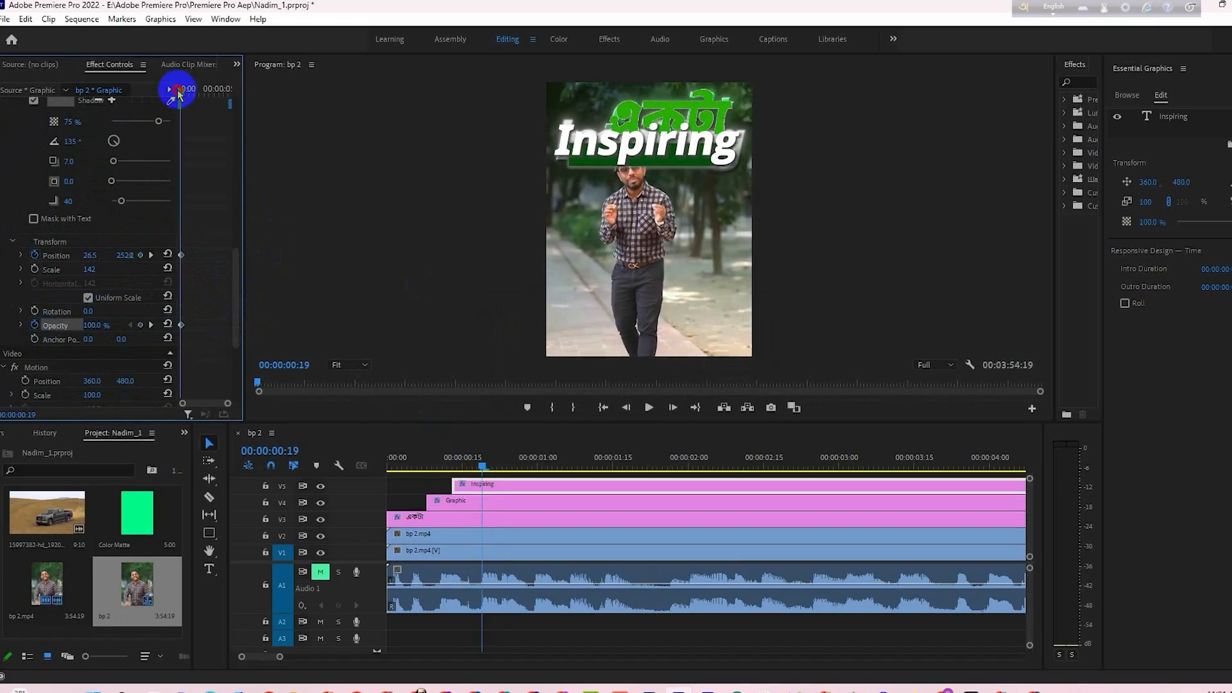
drag(178, 93, 174, 95)
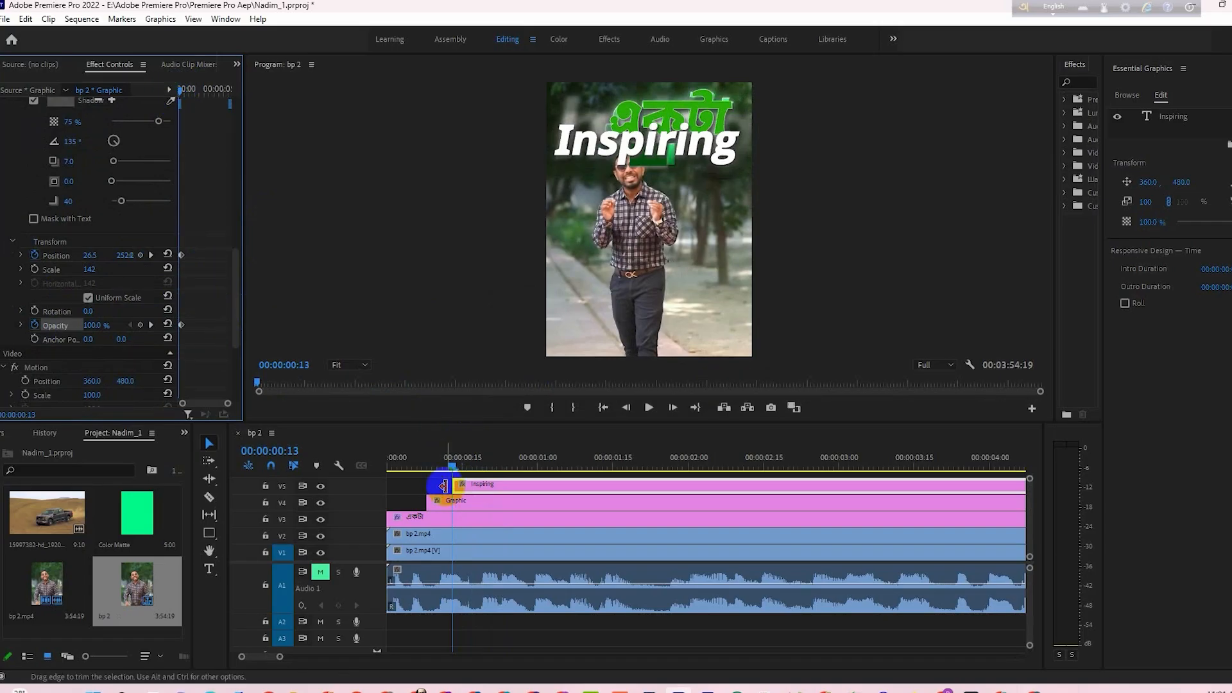
drag(451, 483, 402, 502)
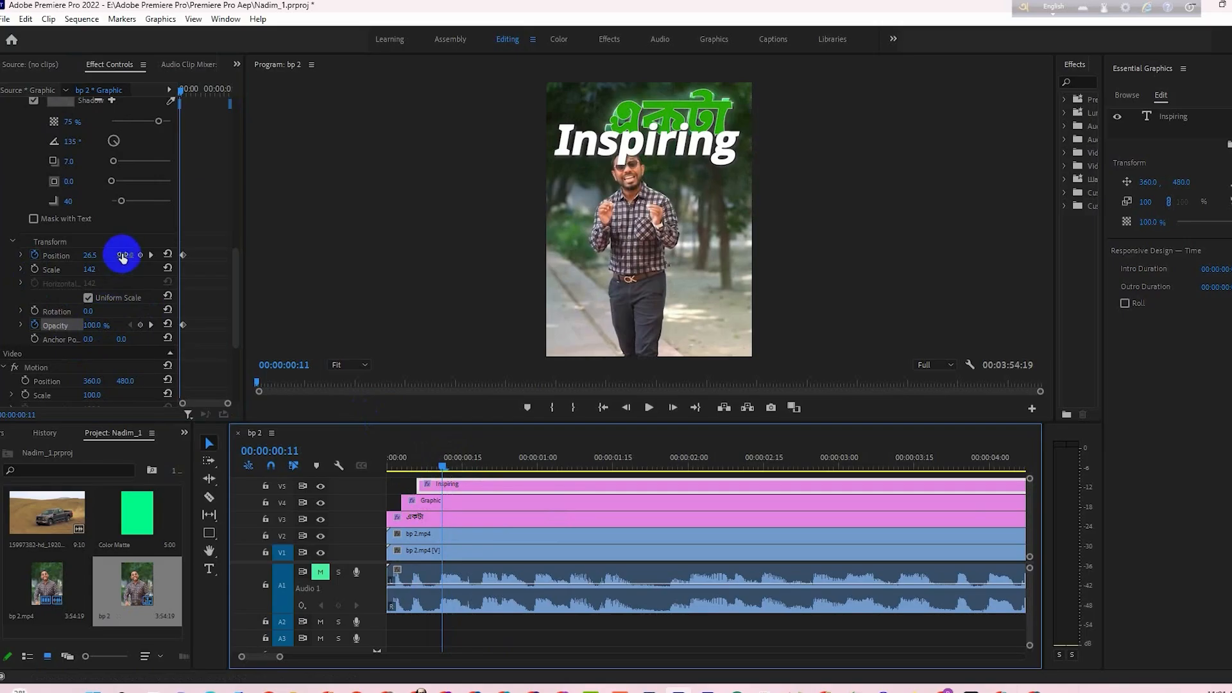
- At 00:00:00:11, set the Inspiring text's vertical position to 125.2 and its opacity to 0%, and scrub through the animation
drag(122, 257, 38, 267)
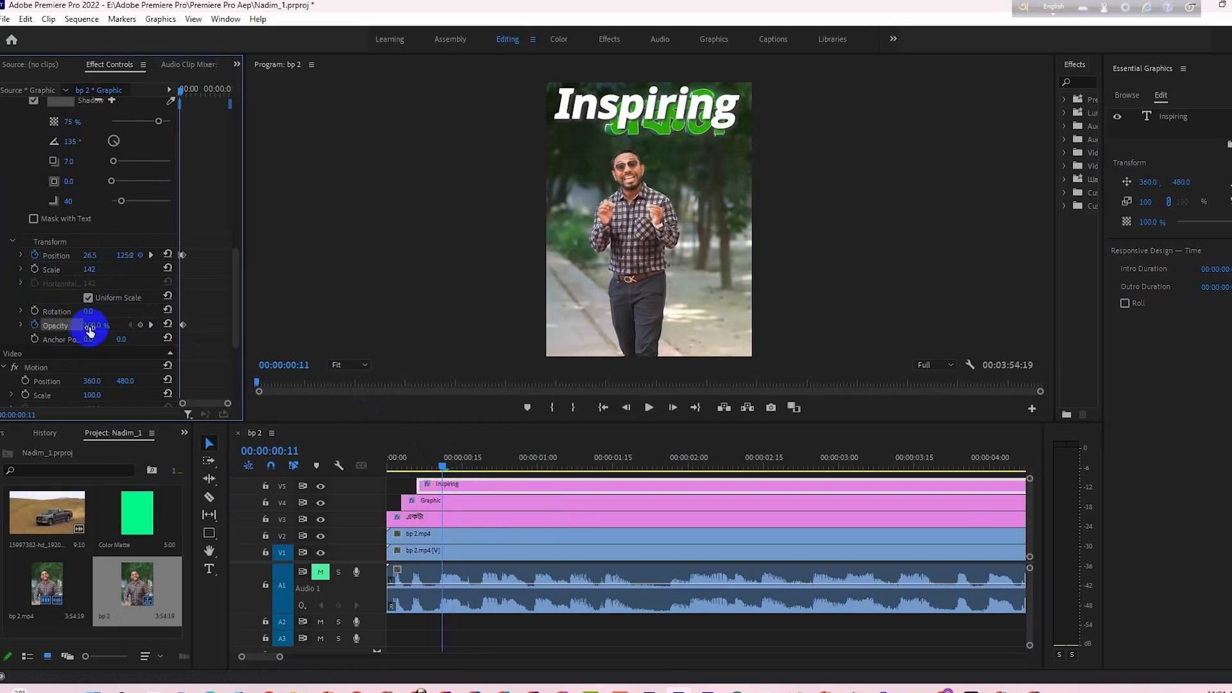
drag(92, 330, 42, 327)
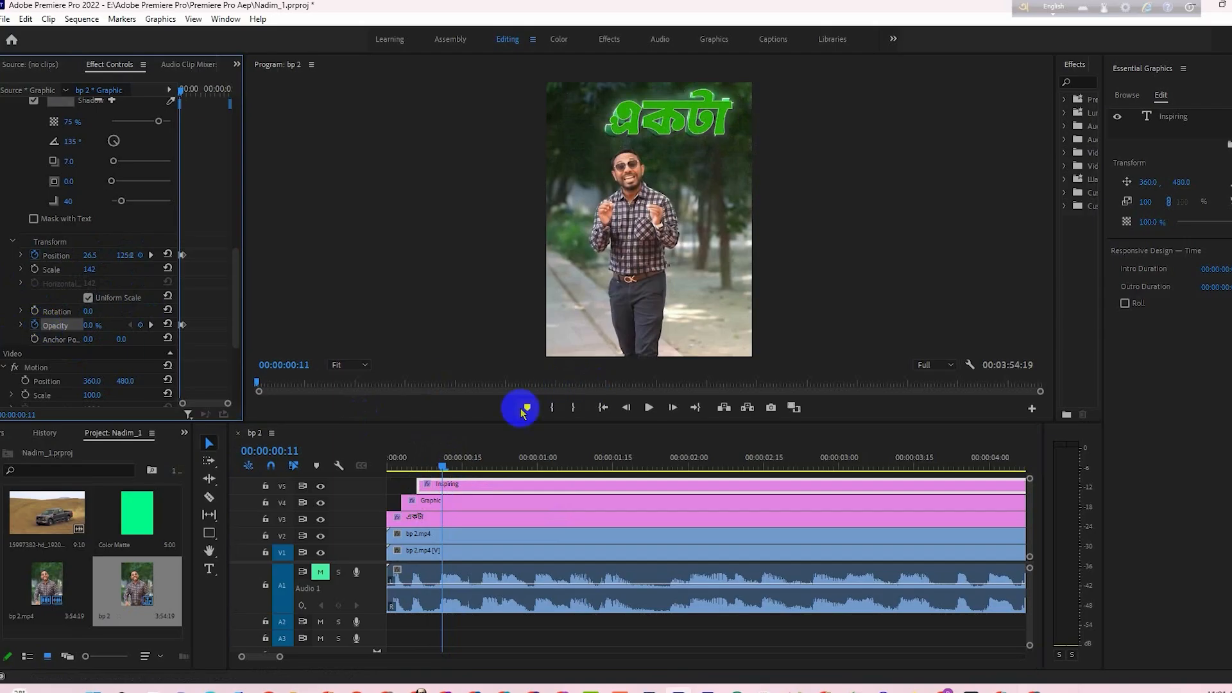
drag(445, 471, 453, 496)
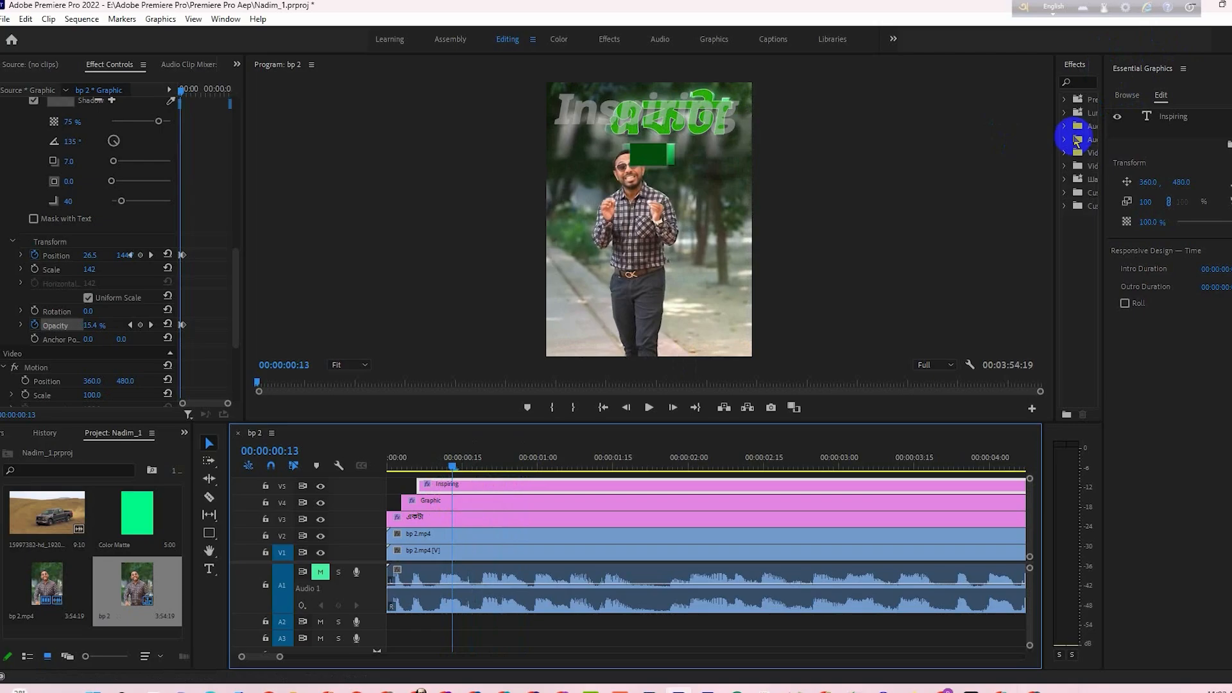
- Make more room for the effects list and expand the Video Transitions category
drag(1104, 157, 1144, 156)
click(1167, 96)
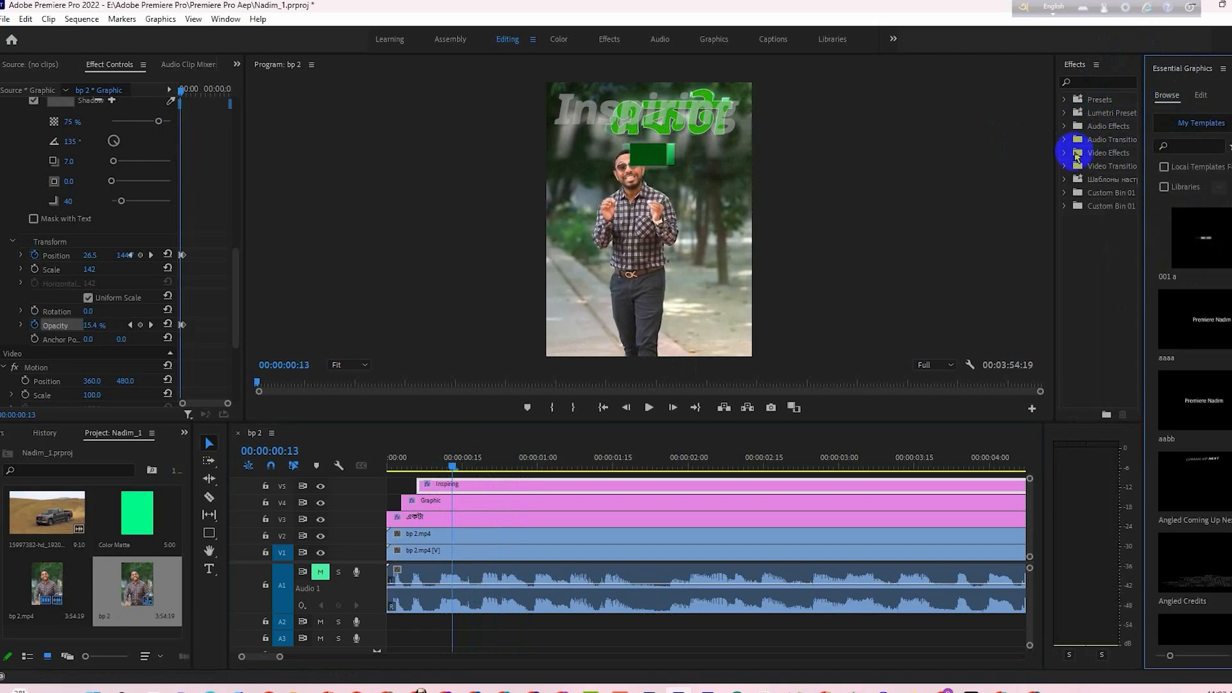
click(1067, 166)
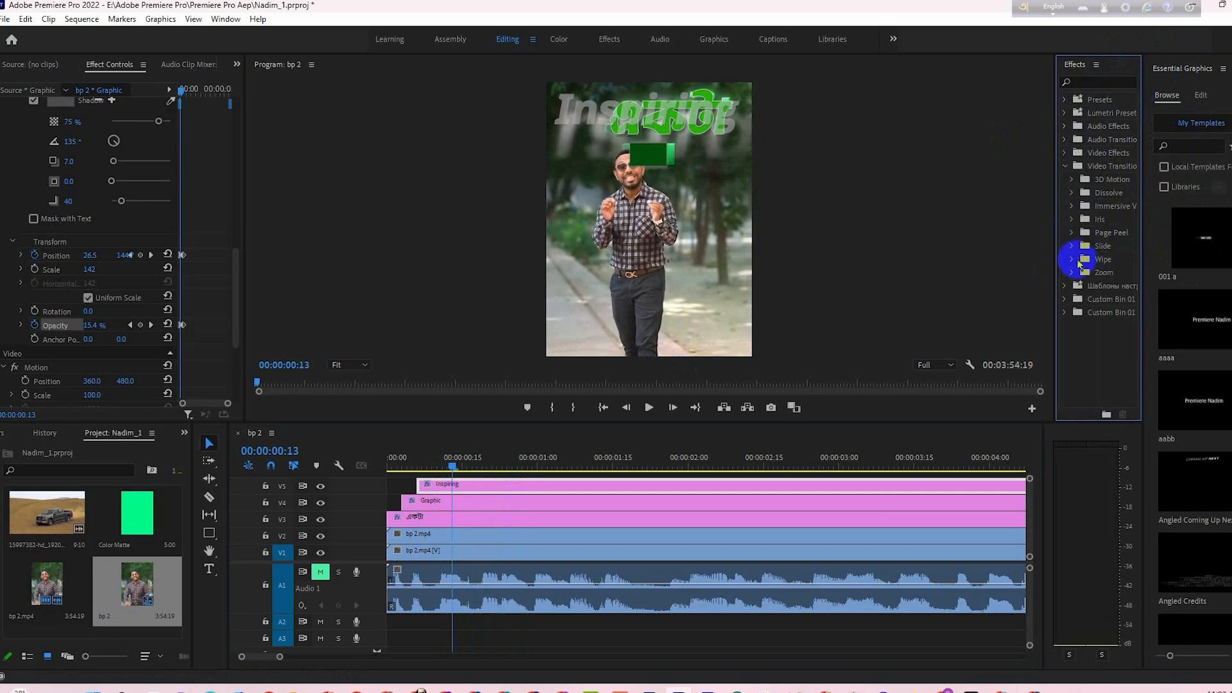
- Add scale keyframes to the Inspiring text at 00:00:00:24 and 00:00:00:11, matching the existing position keyframes
click(462, 468)
drag(461, 480, 448, 468)
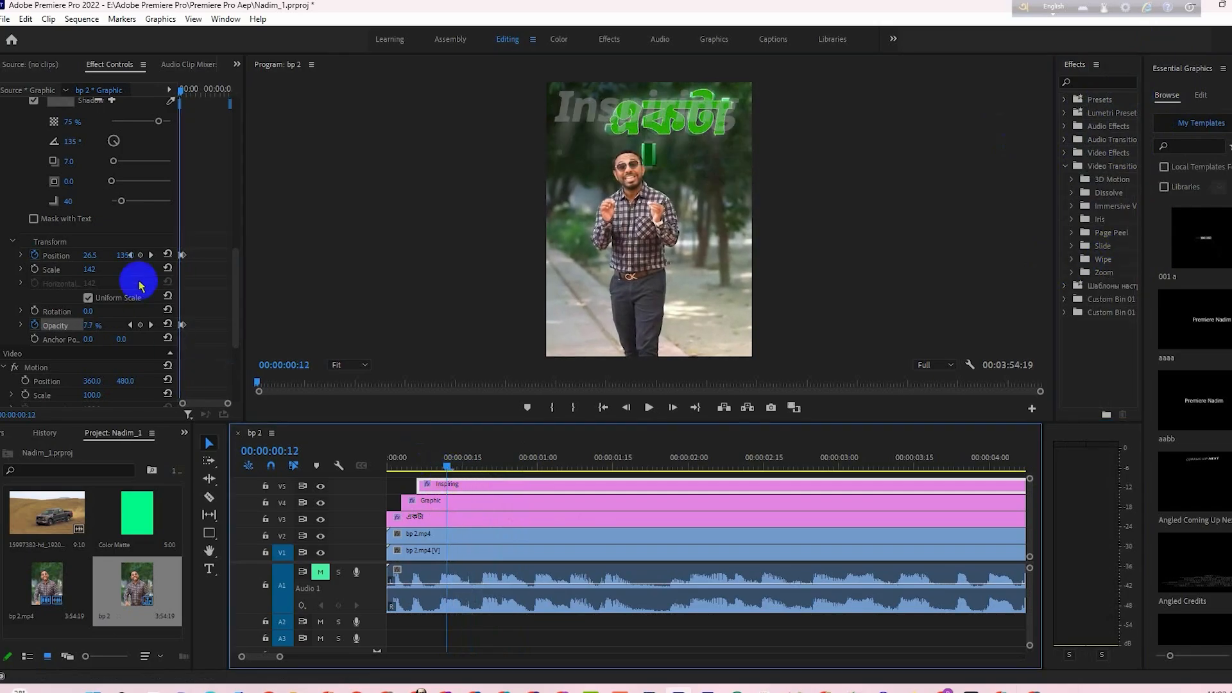
click(150, 256)
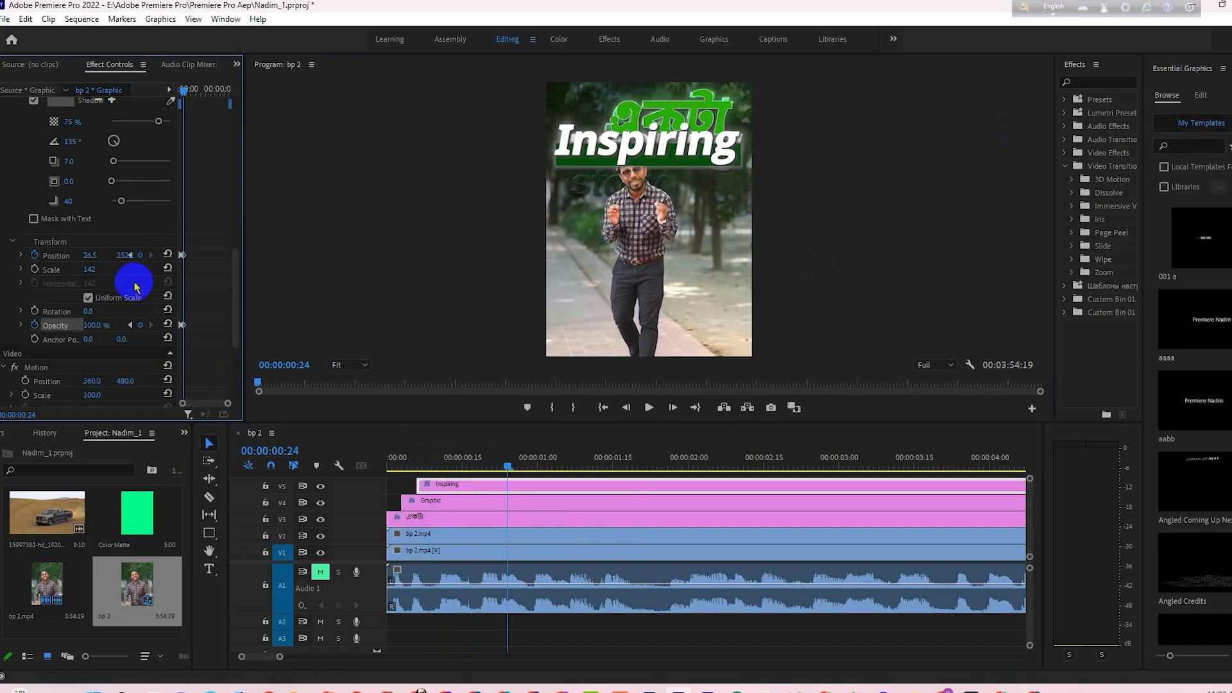
click(35, 269)
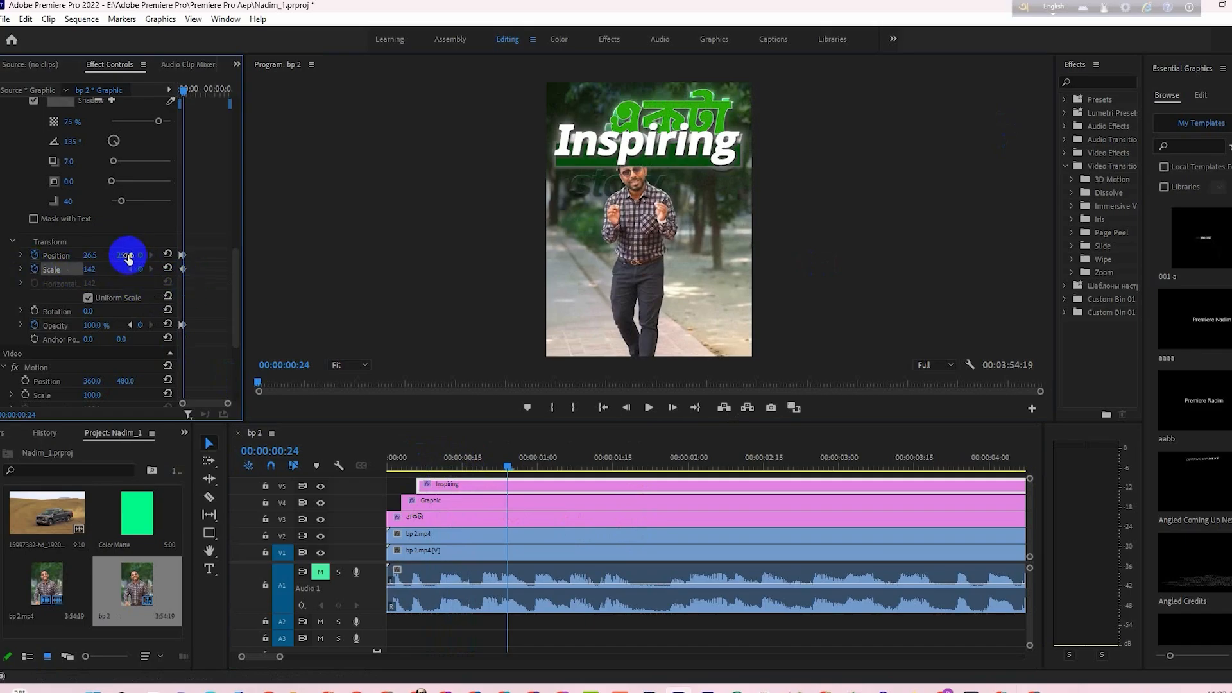
click(180, 255)
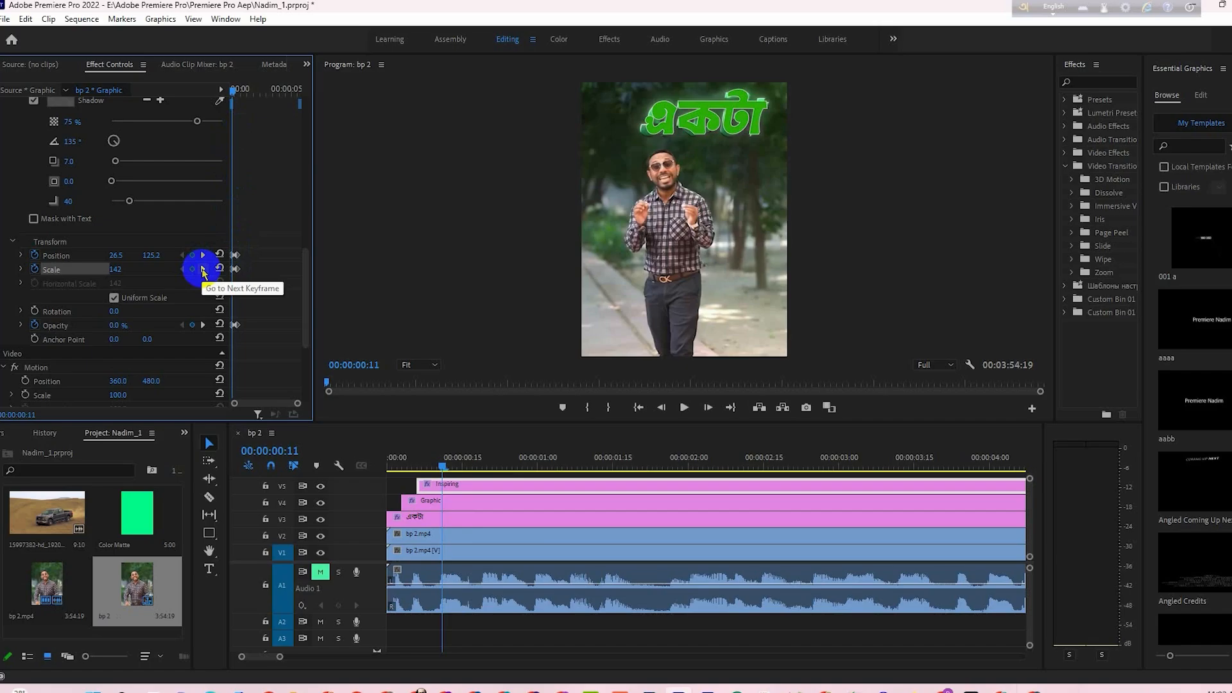
click(203, 270)
- Set the Inspiring text's scale to 283 at the 00:00:00:11 keyframe and preview the shrinking motion
click(237, 96)
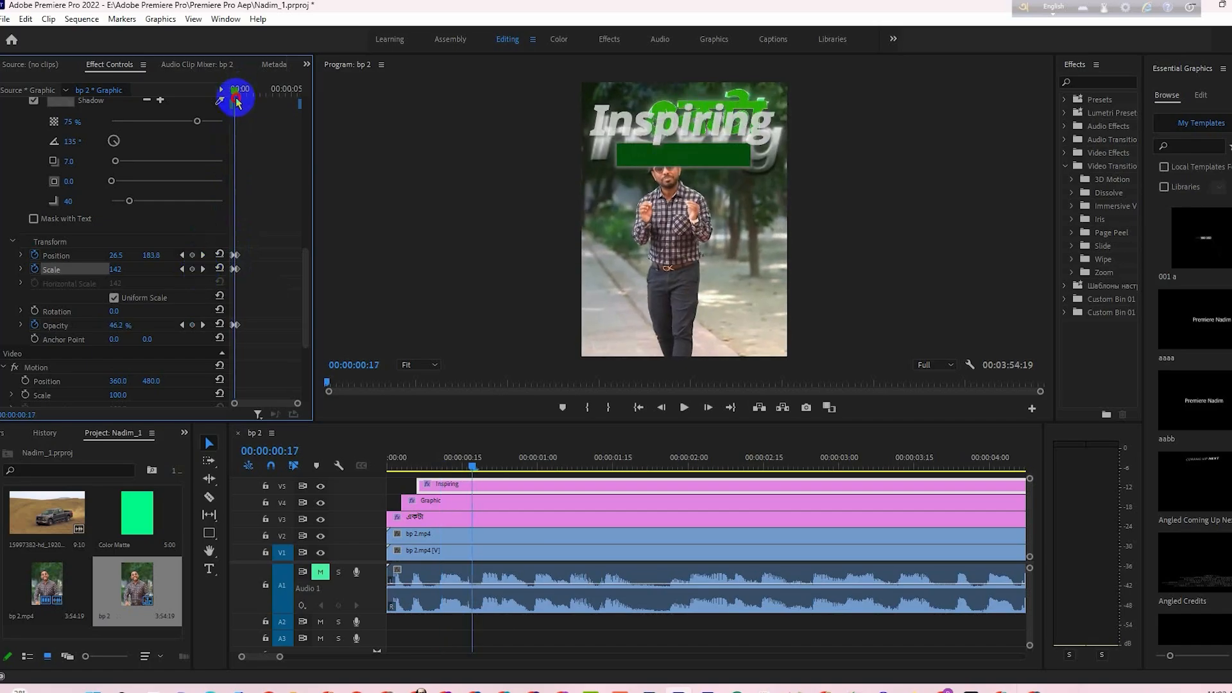
drag(237, 101, 234, 103)
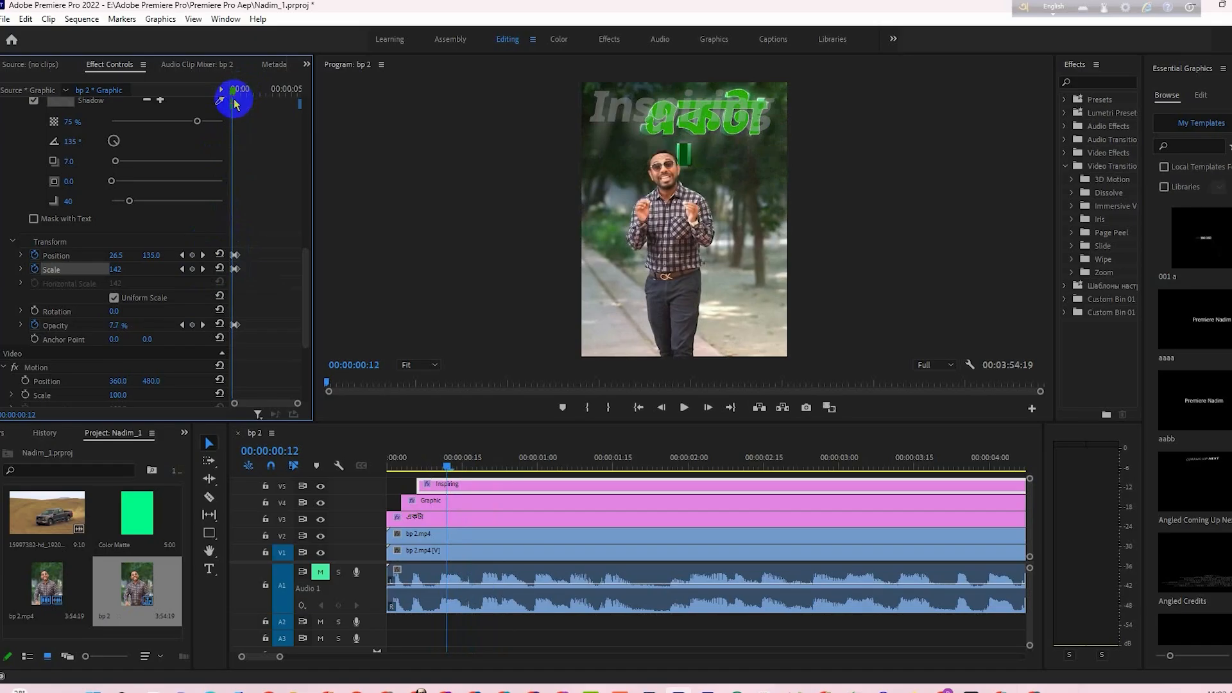
click(182, 326)
click(115, 270)
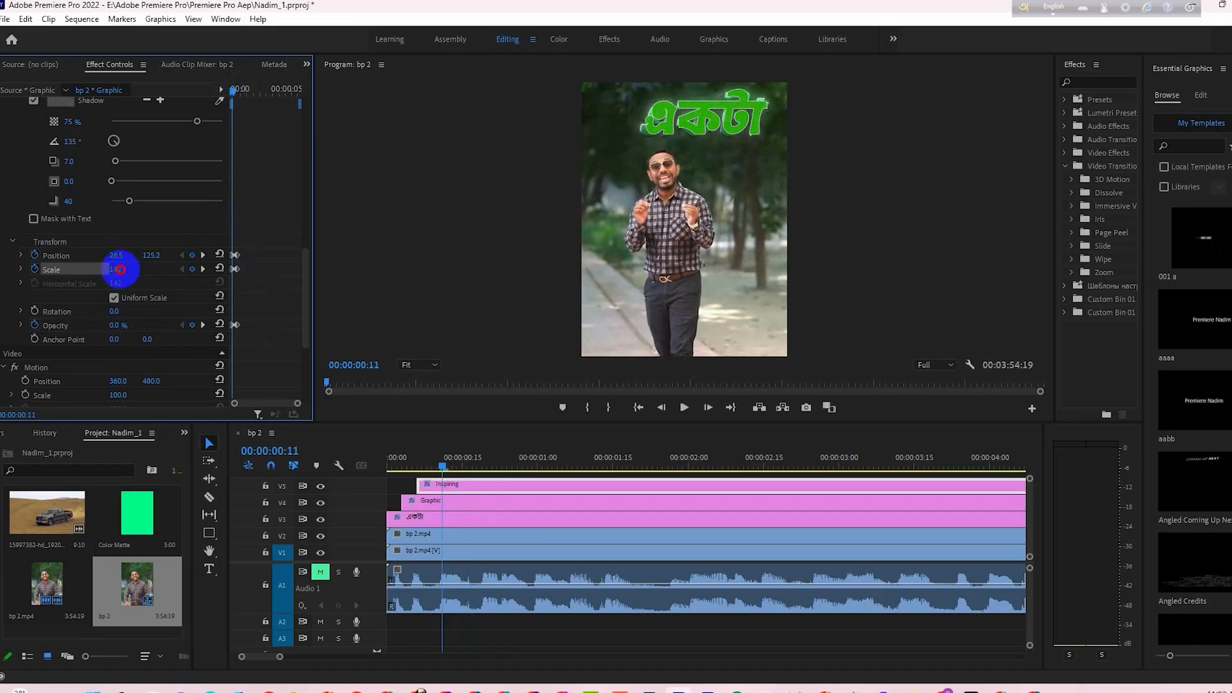
drag(160, 272, 168, 272)
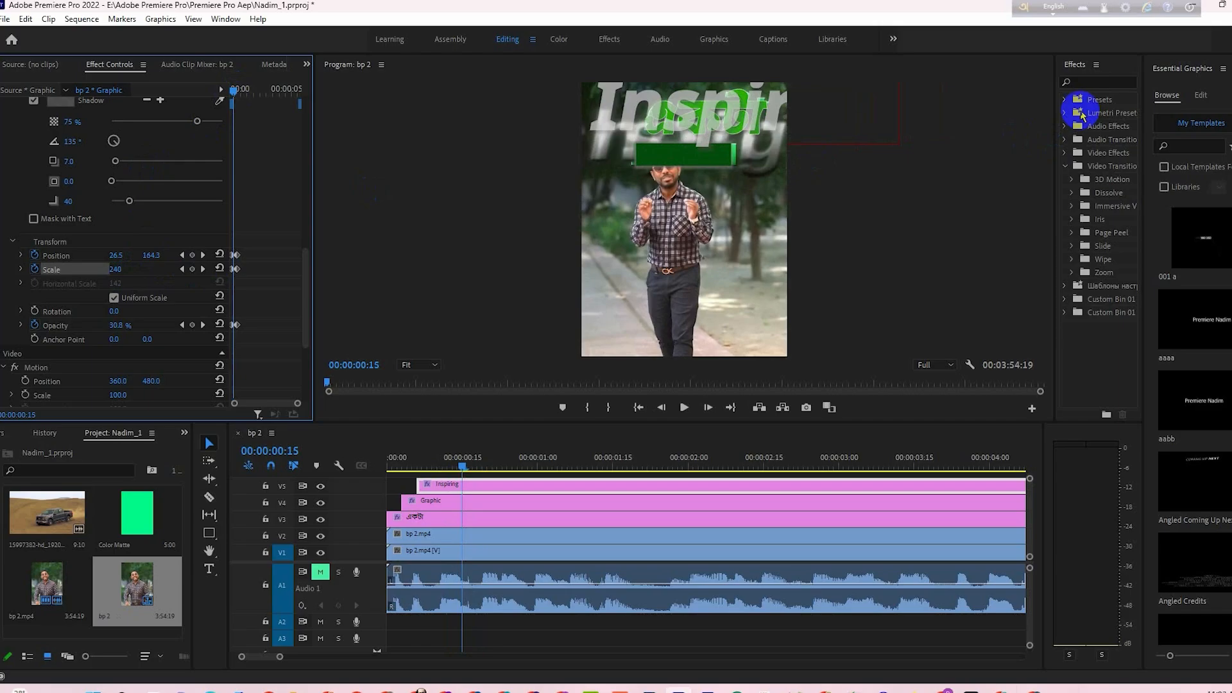
- Search the effects for "gau", apply Gaussian Blur to the Inspiring graphic and select the effect
click(1089, 80)
text(gau)
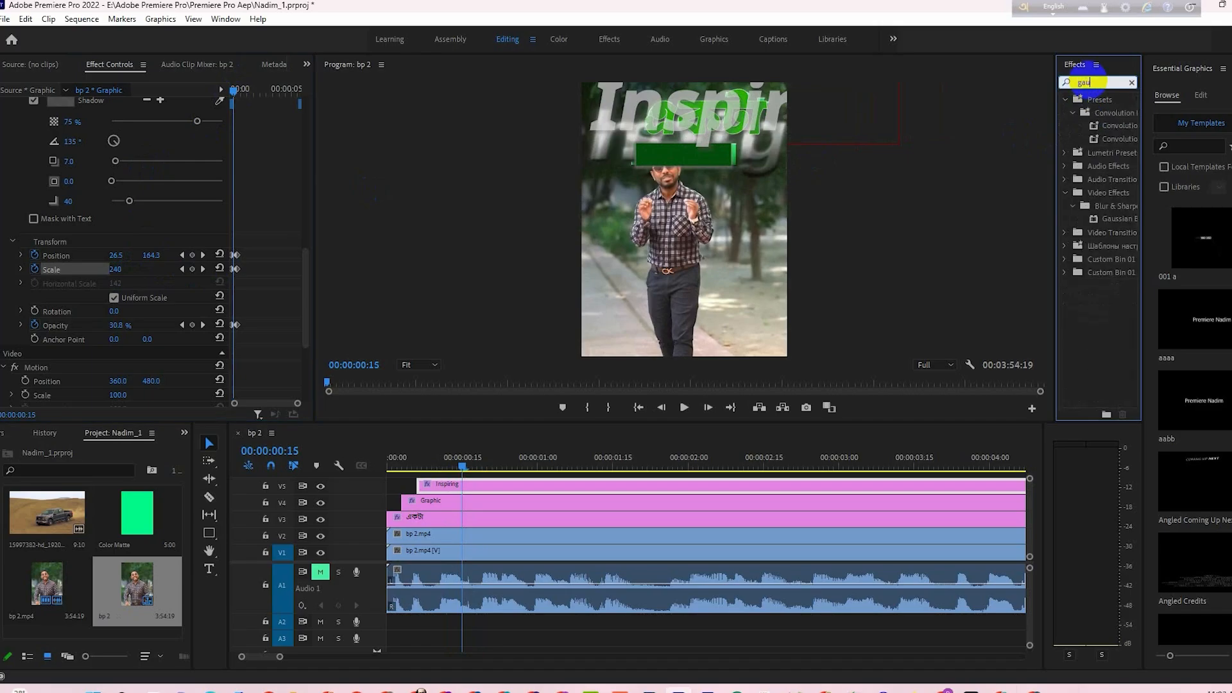
click(1197, 96)
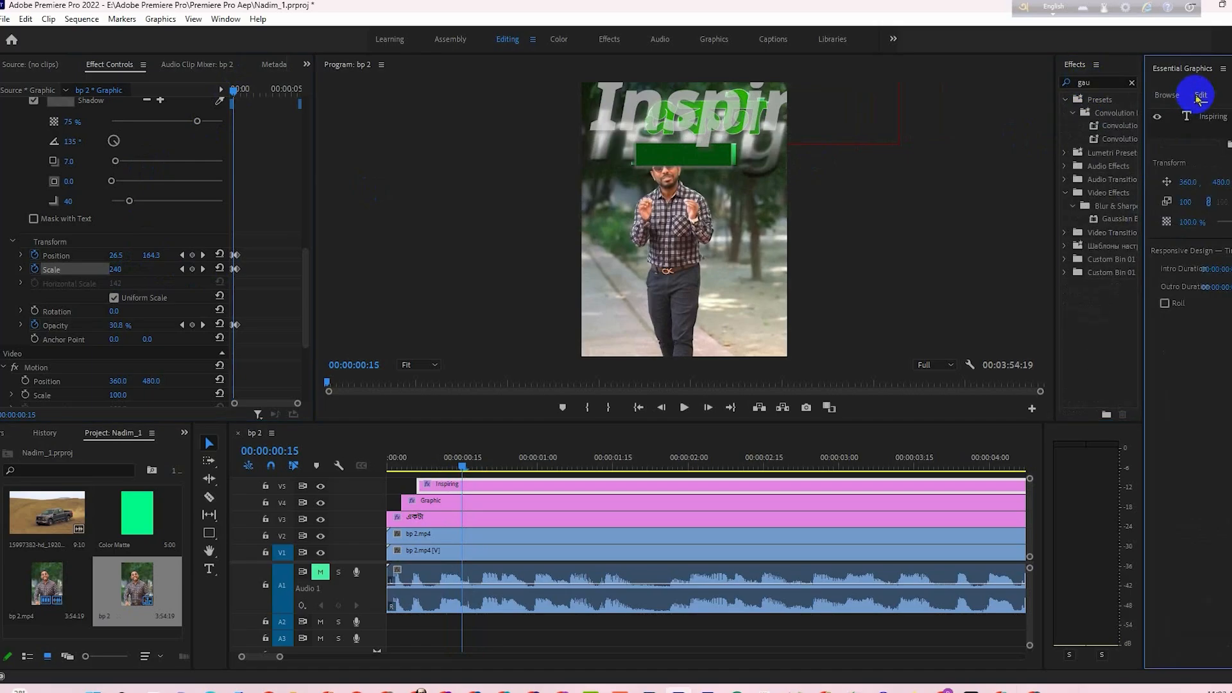
drag(1113, 219, 1199, 119)
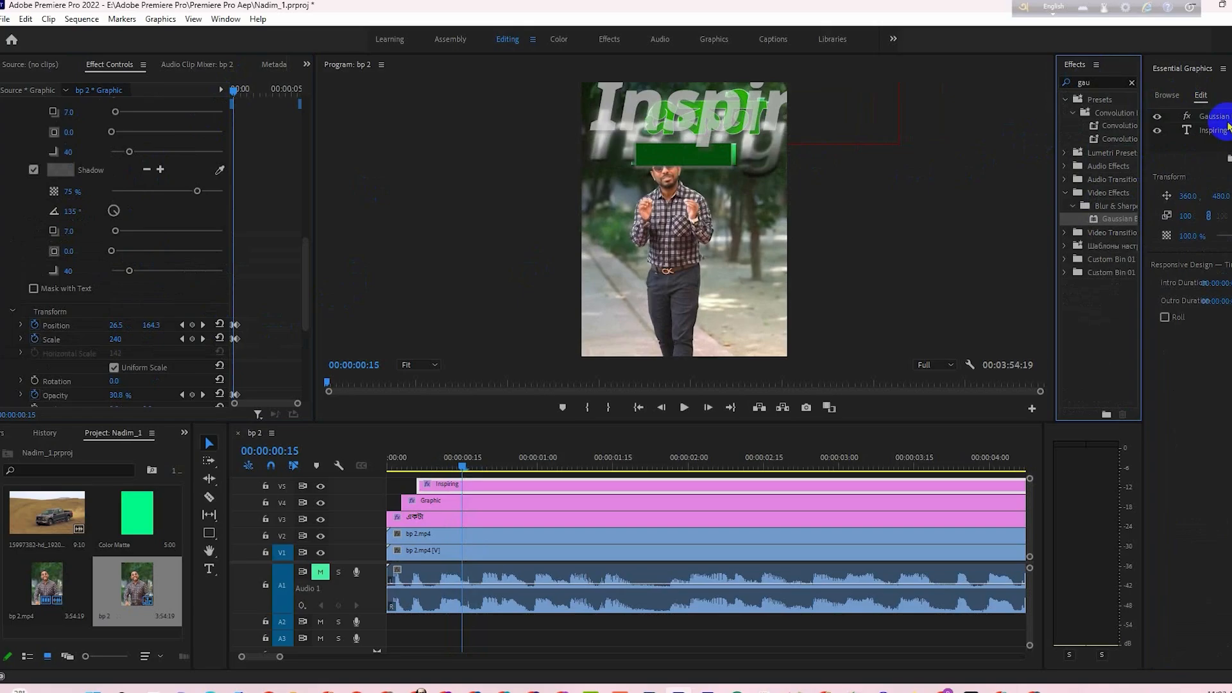
click(1206, 117)
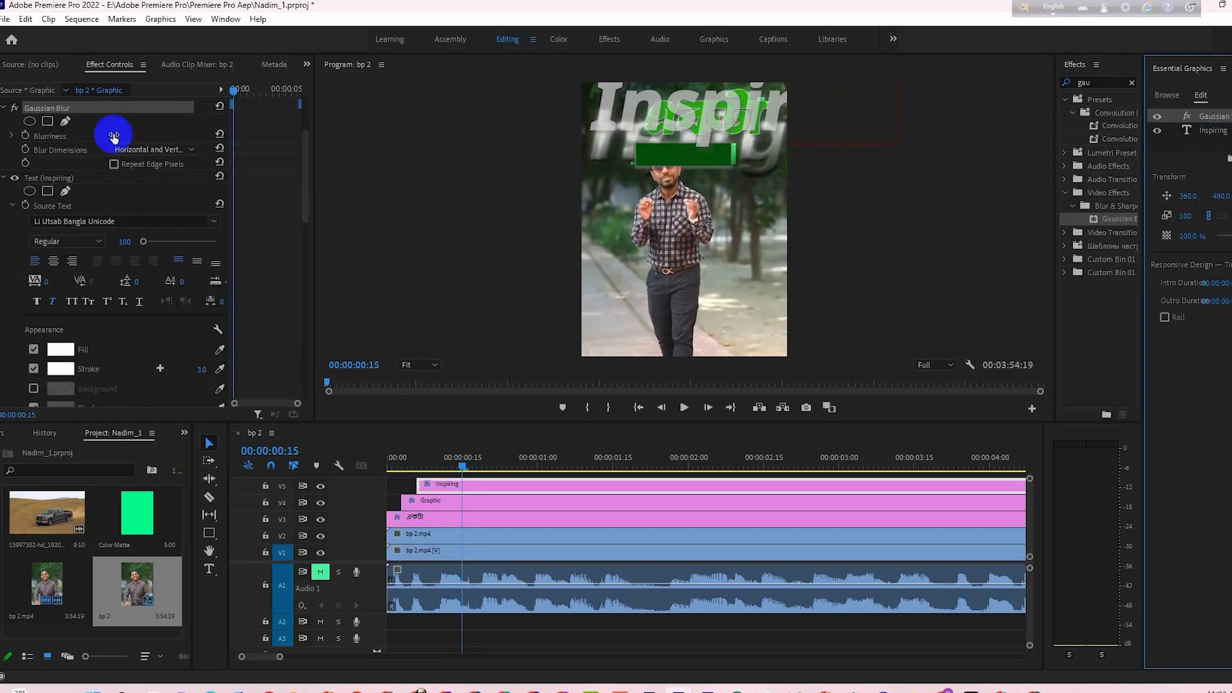
- Keyframe the Gaussian Blur's Blurriness from 47 at 00:00:00:15 down to 0 at 00:00:00:24 and scrub through it
click(25, 135)
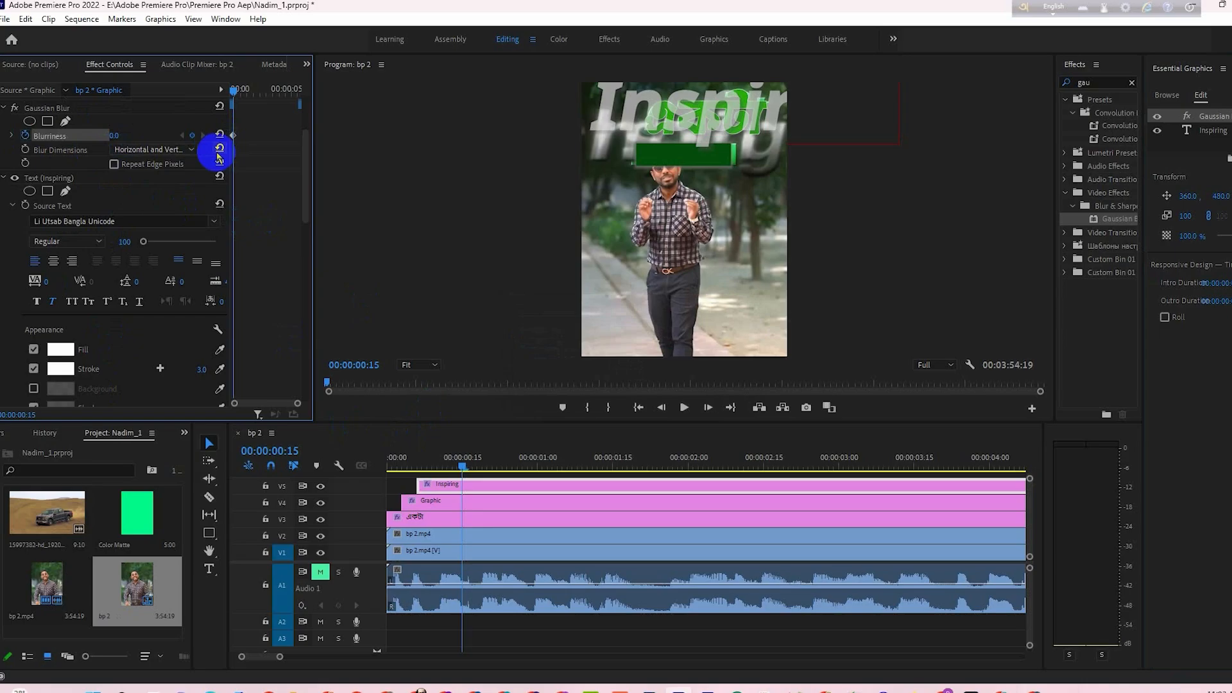
drag(234, 135, 148, 139)
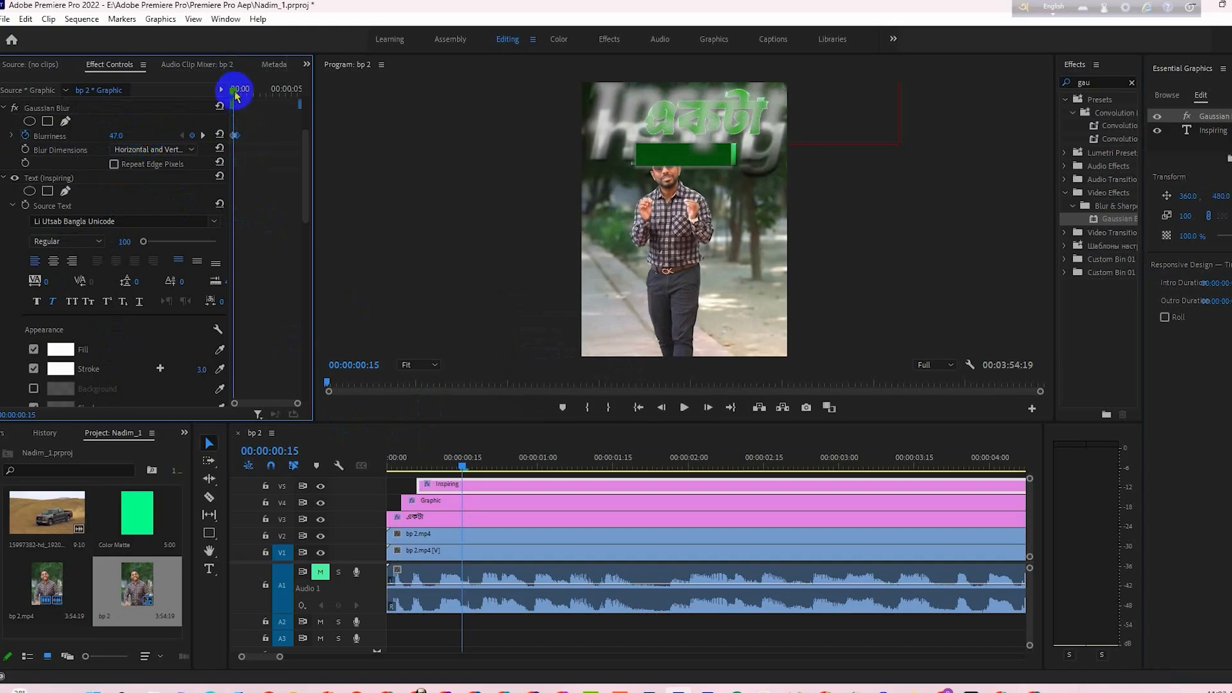
drag(233, 90, 239, 114)
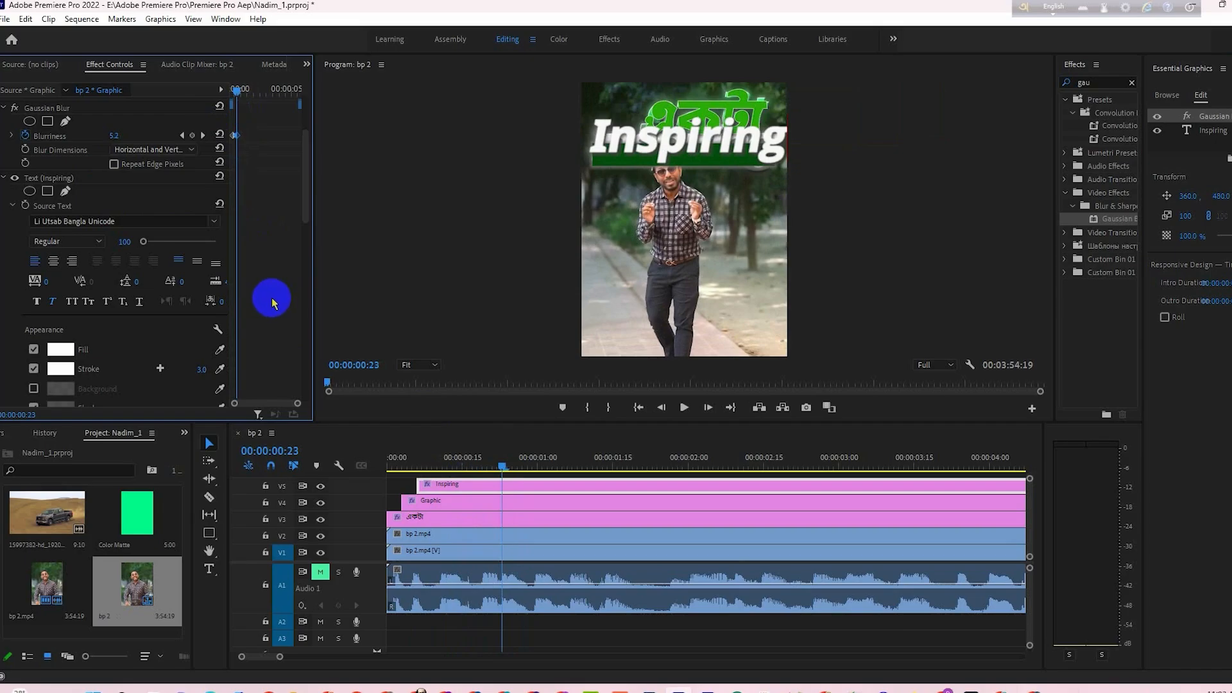
- Reduce the Inspiring text's scale to 144 at the 00:00:00:11 keyframe and scrub through the animation to 00:00:00:28
click(1198, 130)
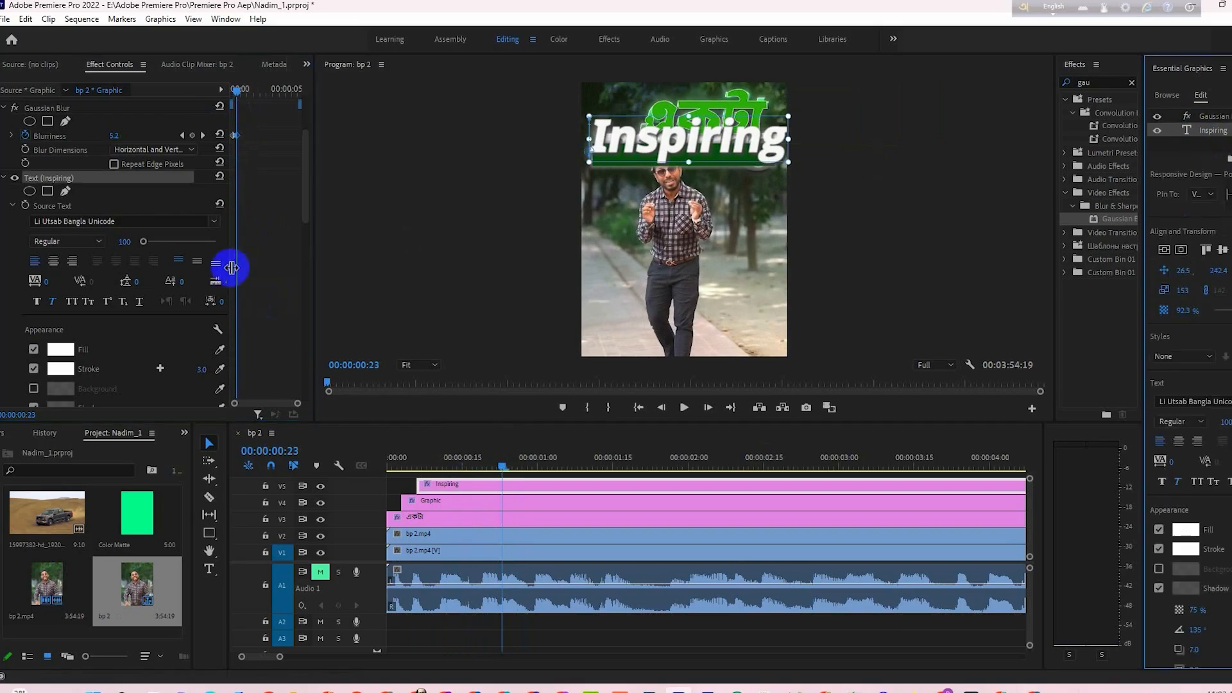
scroll(250, 344, down, 2)
scroll(252, 345, down, 2)
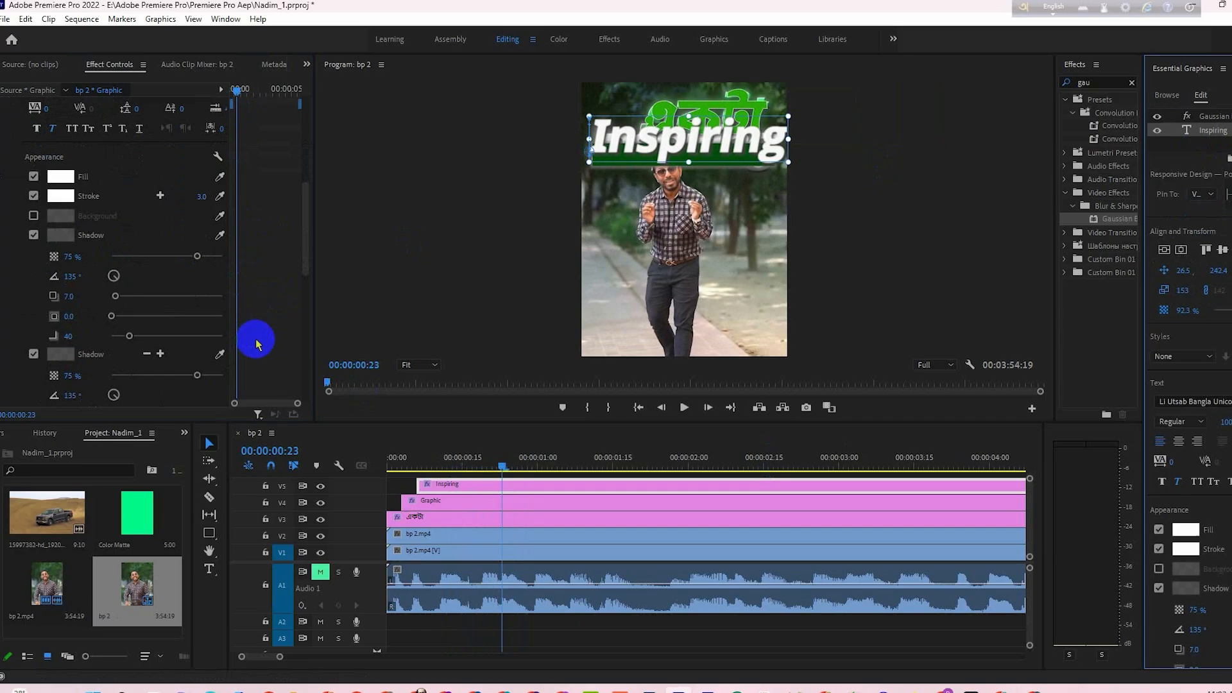
scroll(256, 345, down, 5)
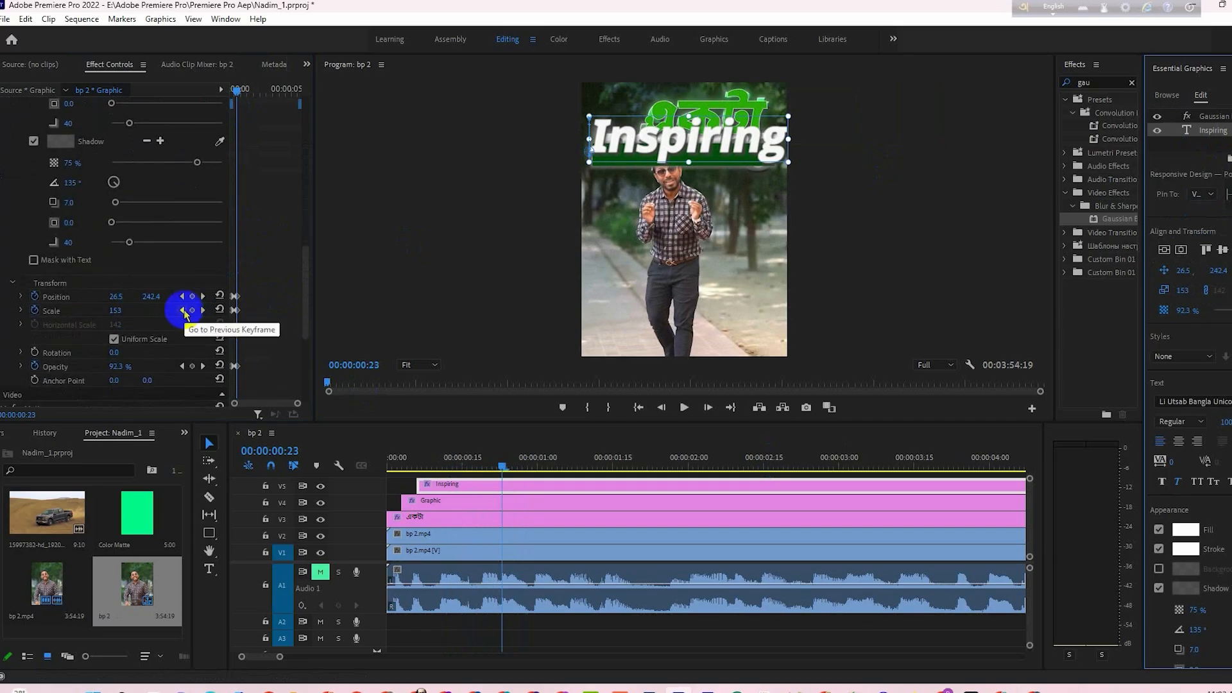
click(183, 311)
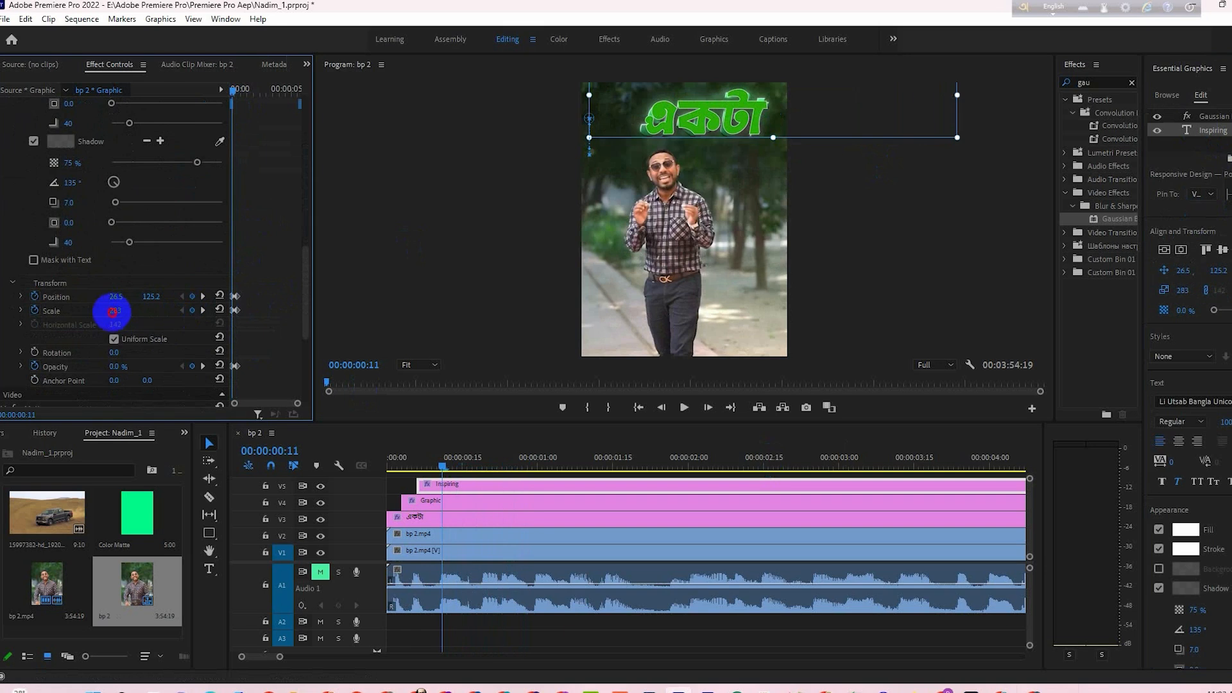
drag(113, 312, 20, 313)
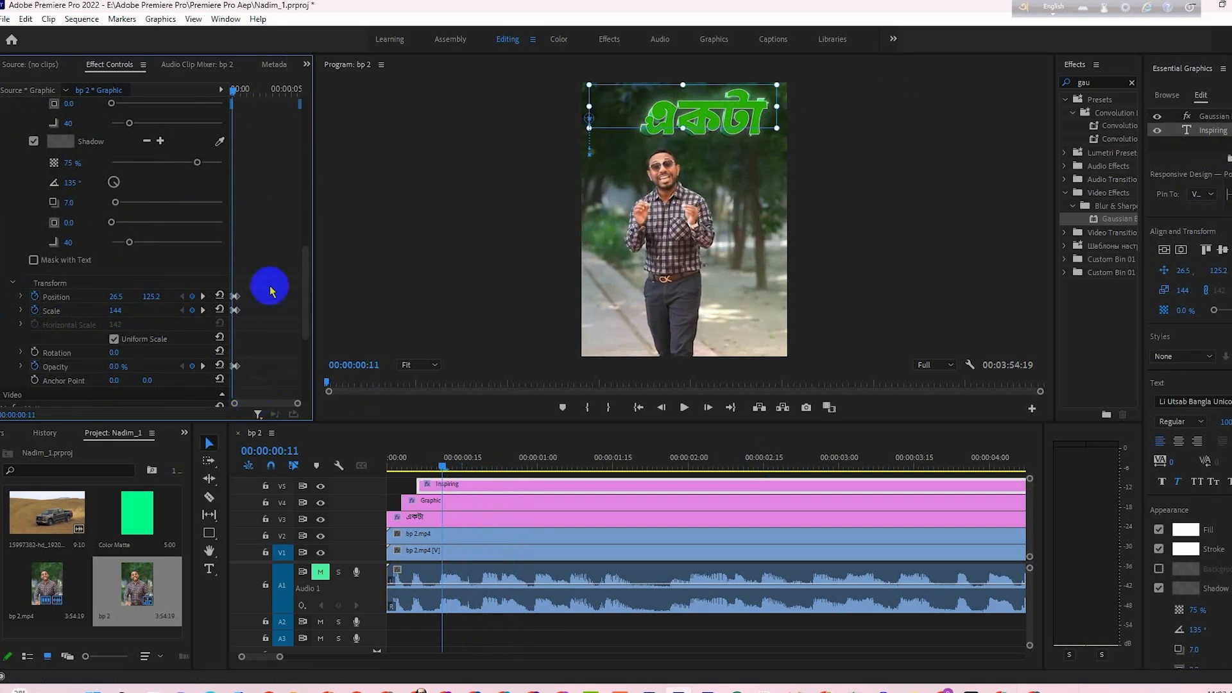
drag(235, 95, 238, 99)
drag(235, 100, 239, 96)
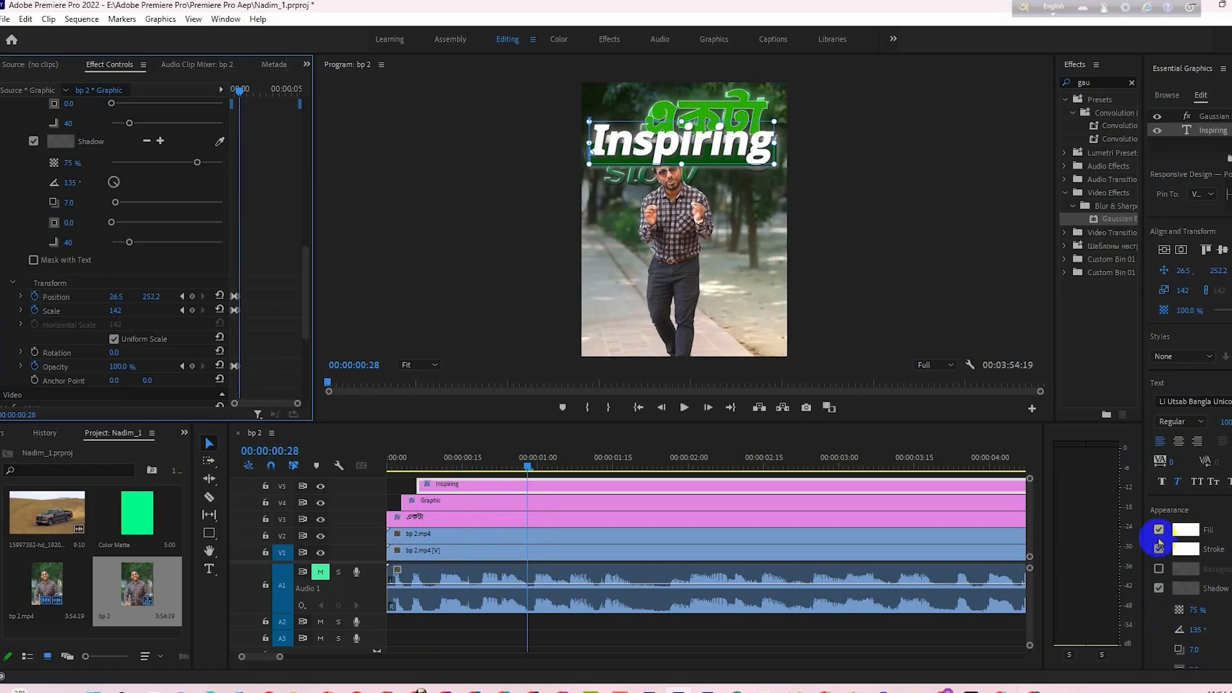
- Play the title animation from the sequence start to 00:00:01:15 and clear the clip selection
drag(524, 468, 383, 491)
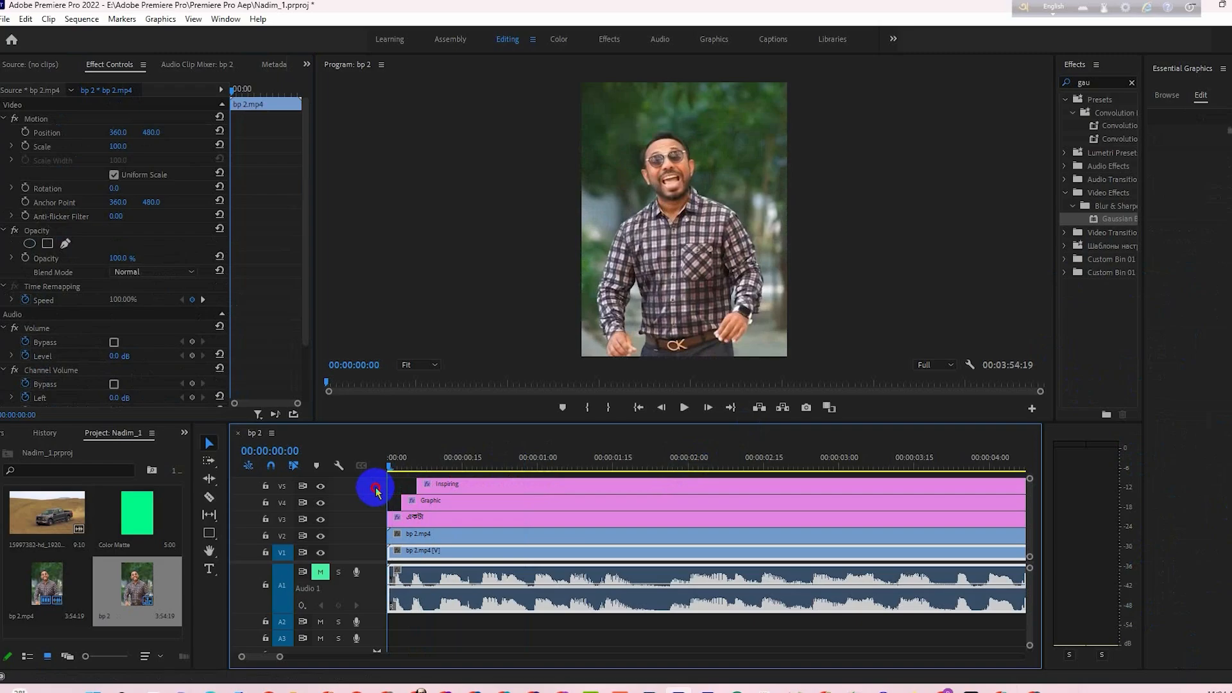
key(space)
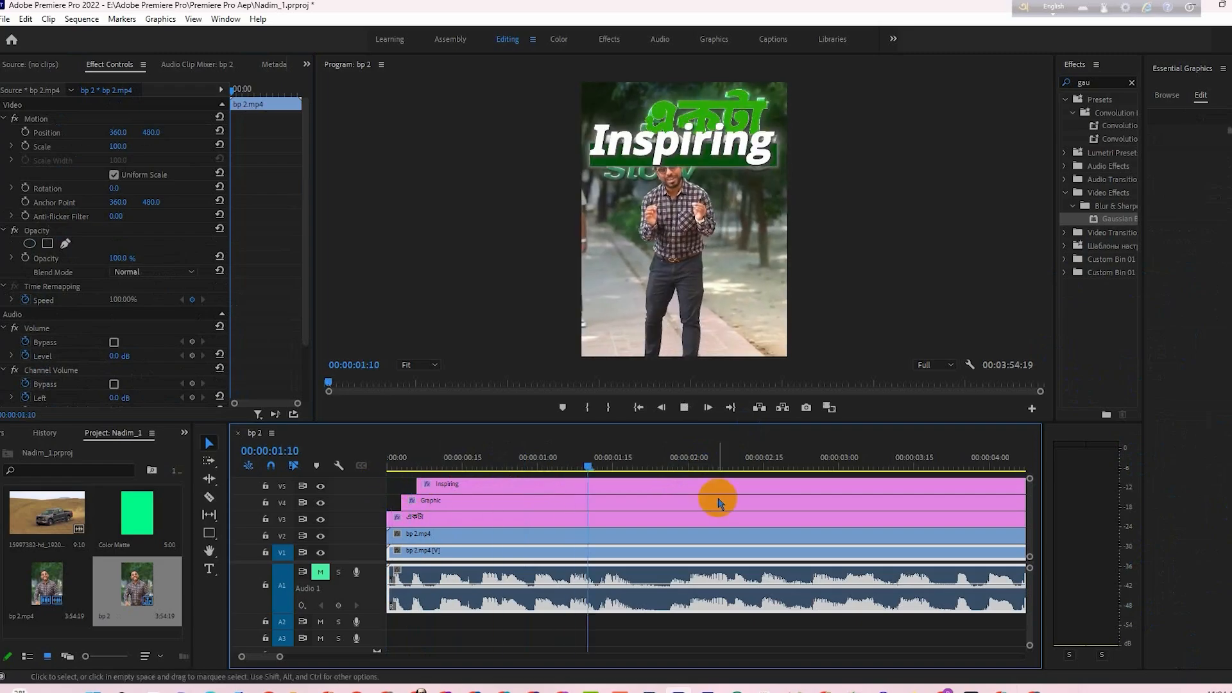
key(space)
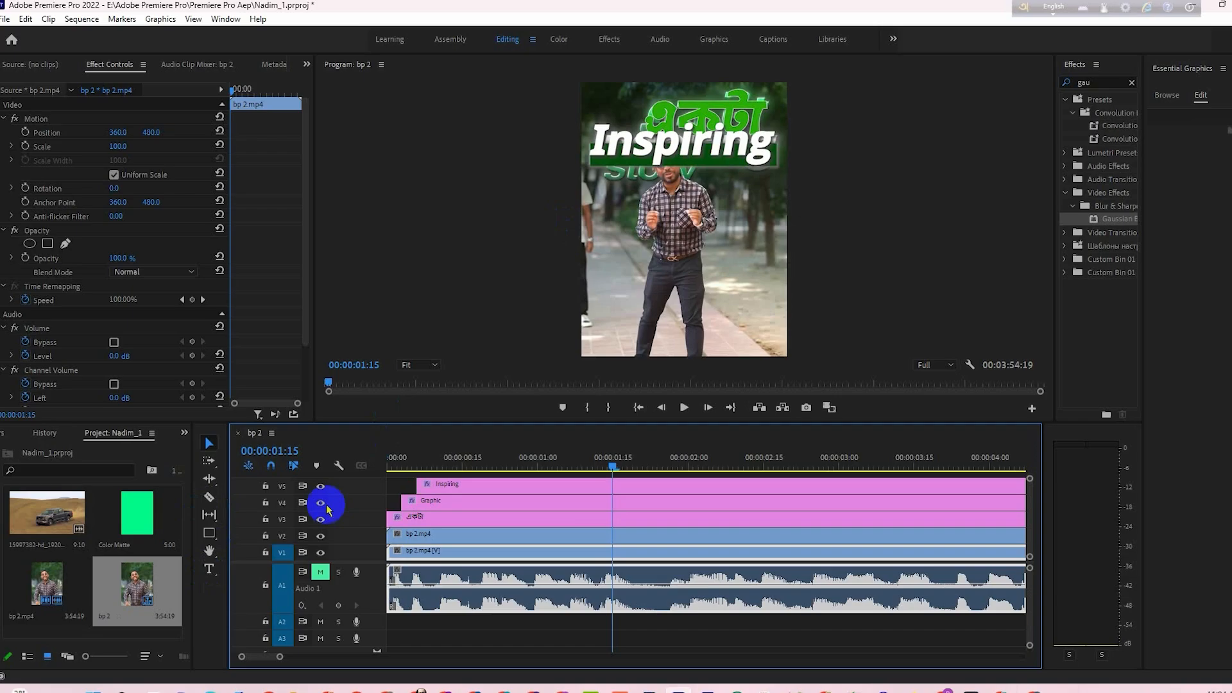
click(566, 637)
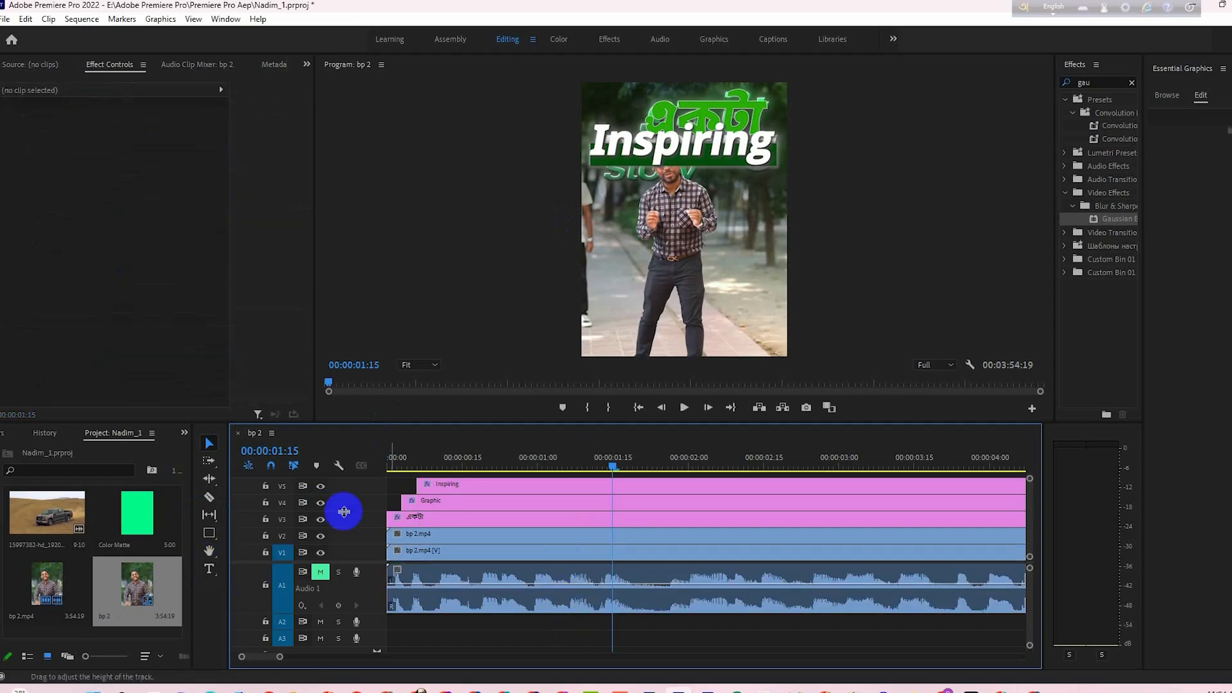
- Add a "Story" text at 00:00:01:15, scaled to 116 and placed just below Inspiring at position 76.5, 335.2
click(209, 568)
click(618, 226)
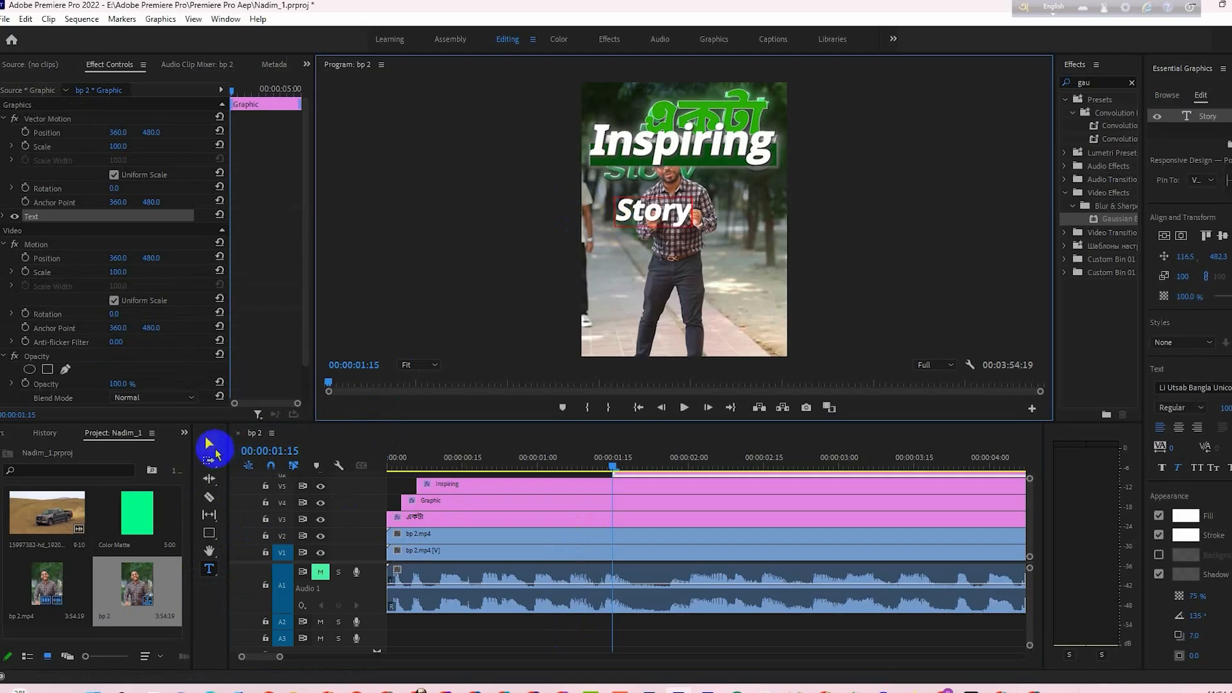
click(209, 443)
drag(692, 197, 641, 174)
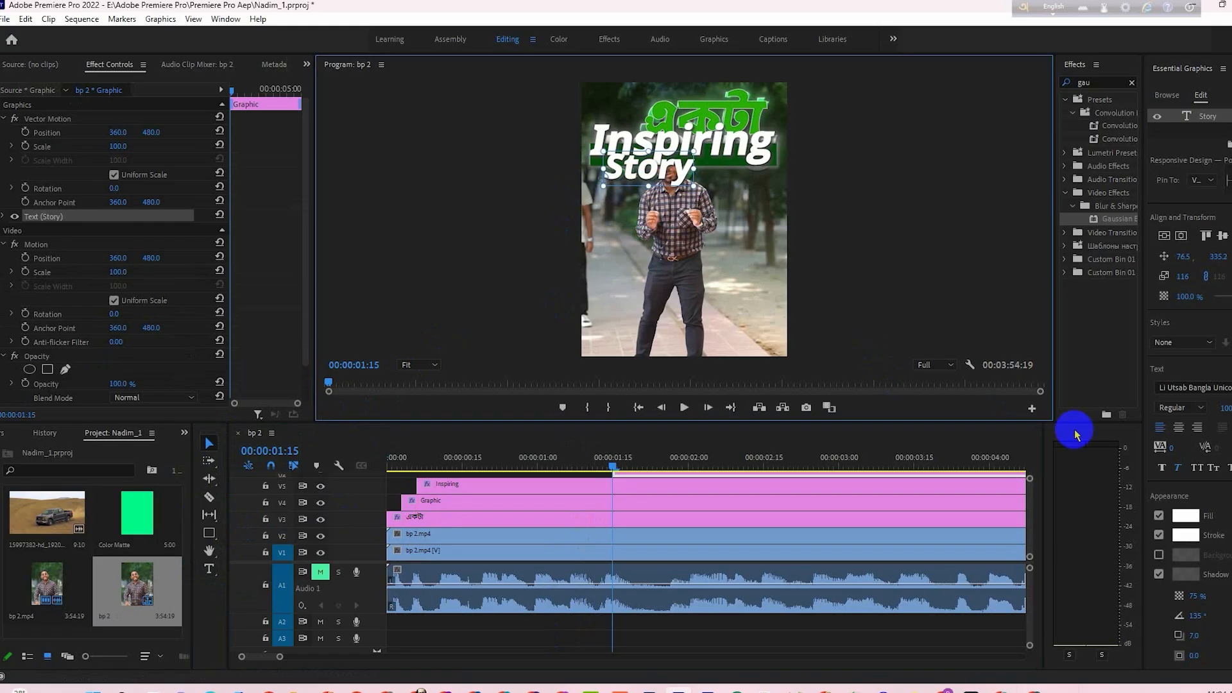
- Fill the Story text with dark green and turn off its stroke
click(1185, 517)
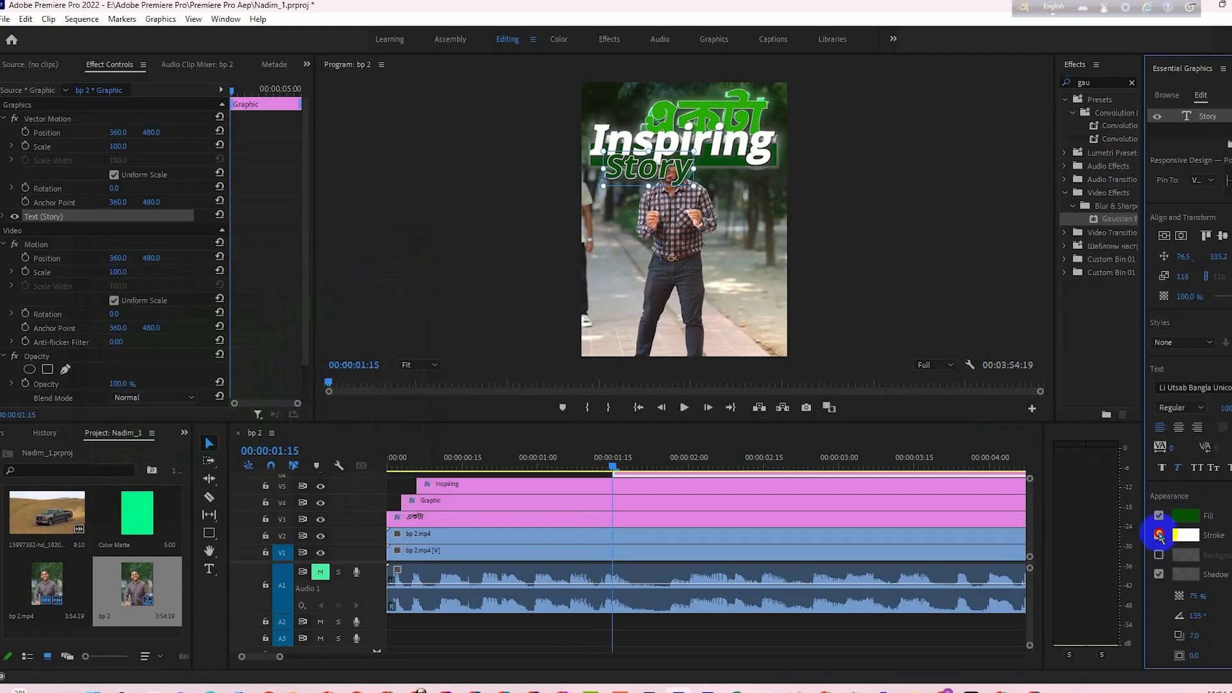
click(1158, 535)
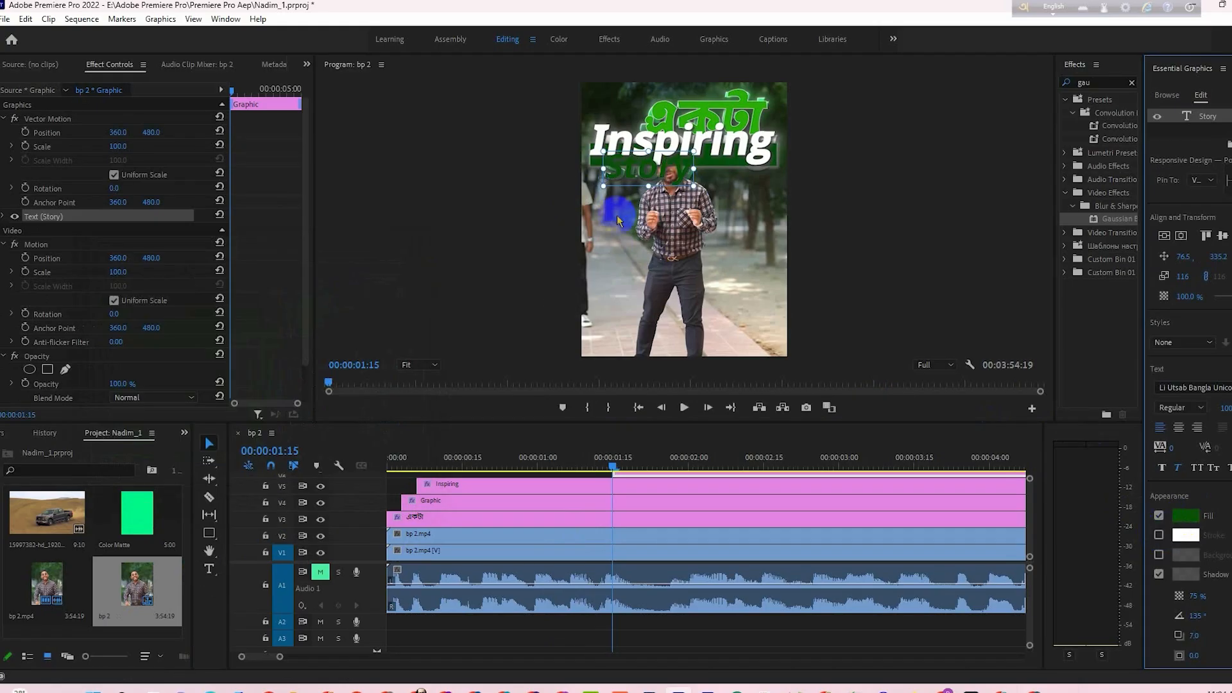
- Give the Story text's first shadow a light grey colour and set its angle to -34°
click(1186, 574)
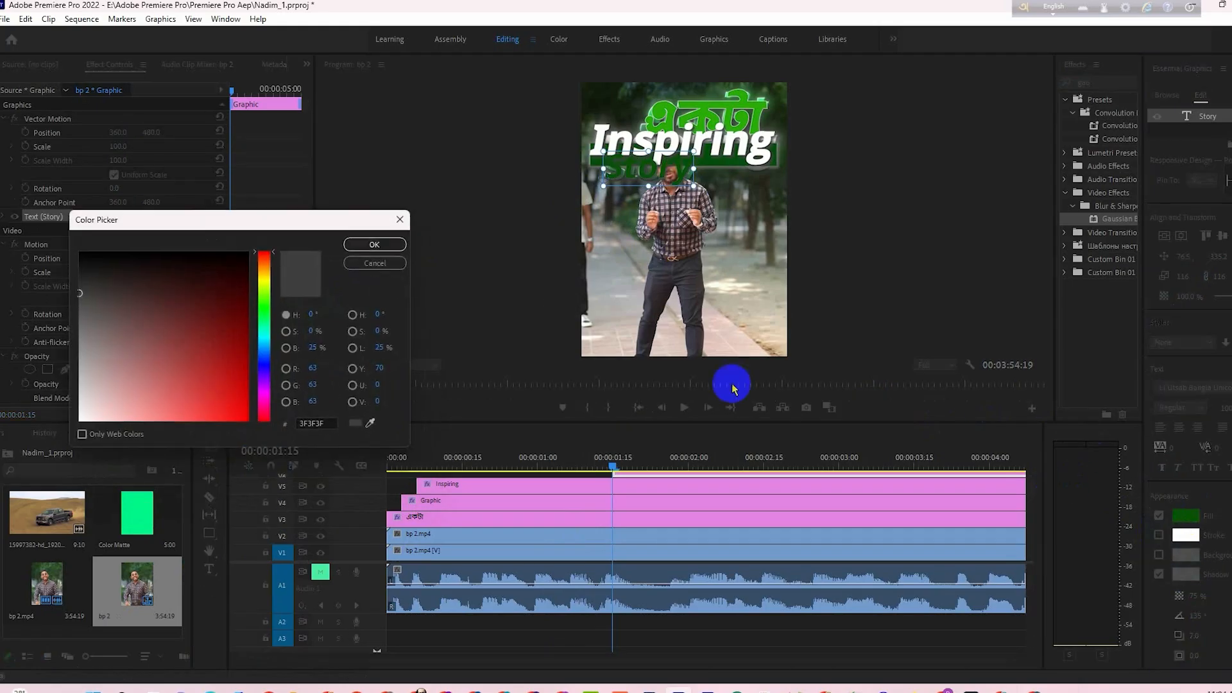
click(373, 244)
scroll(1214, 579, down, 2)
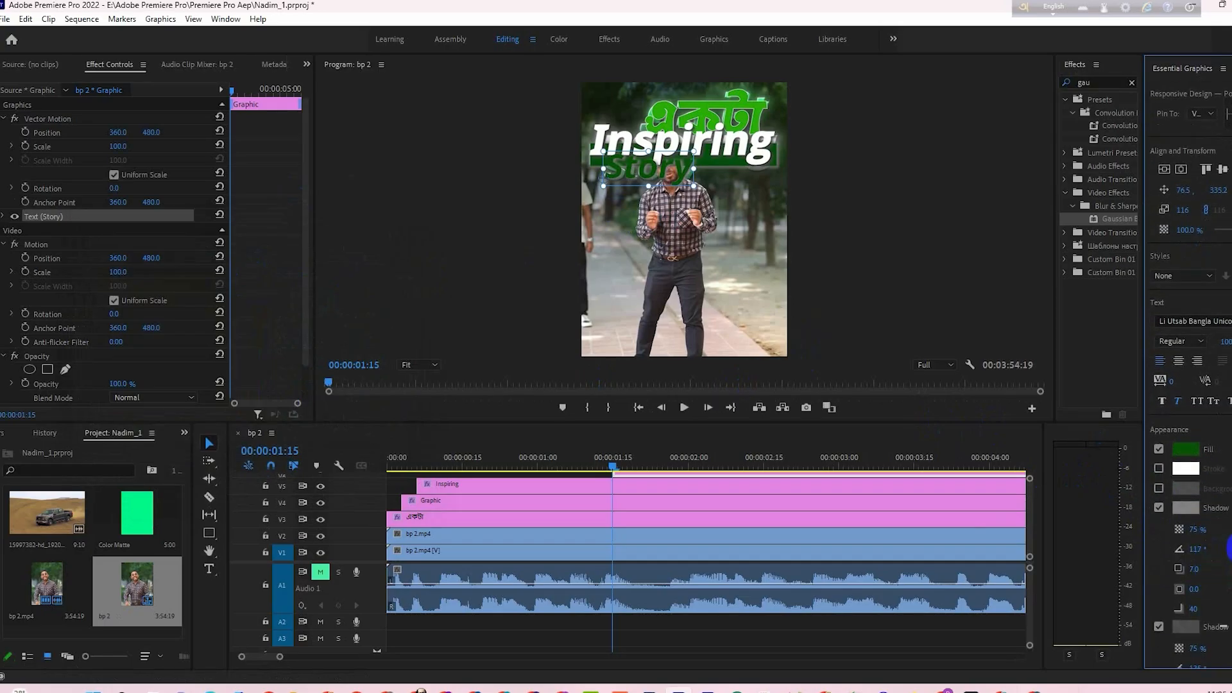
drag(1195, 549, 1129, 550)
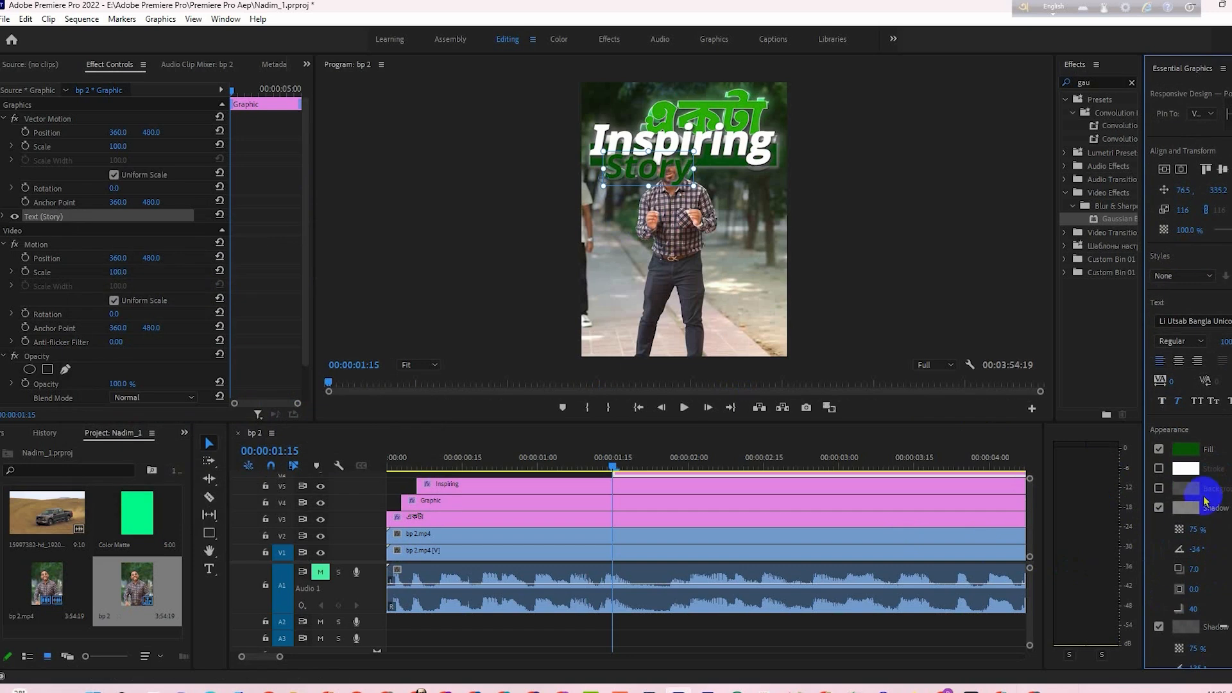
click(1188, 509)
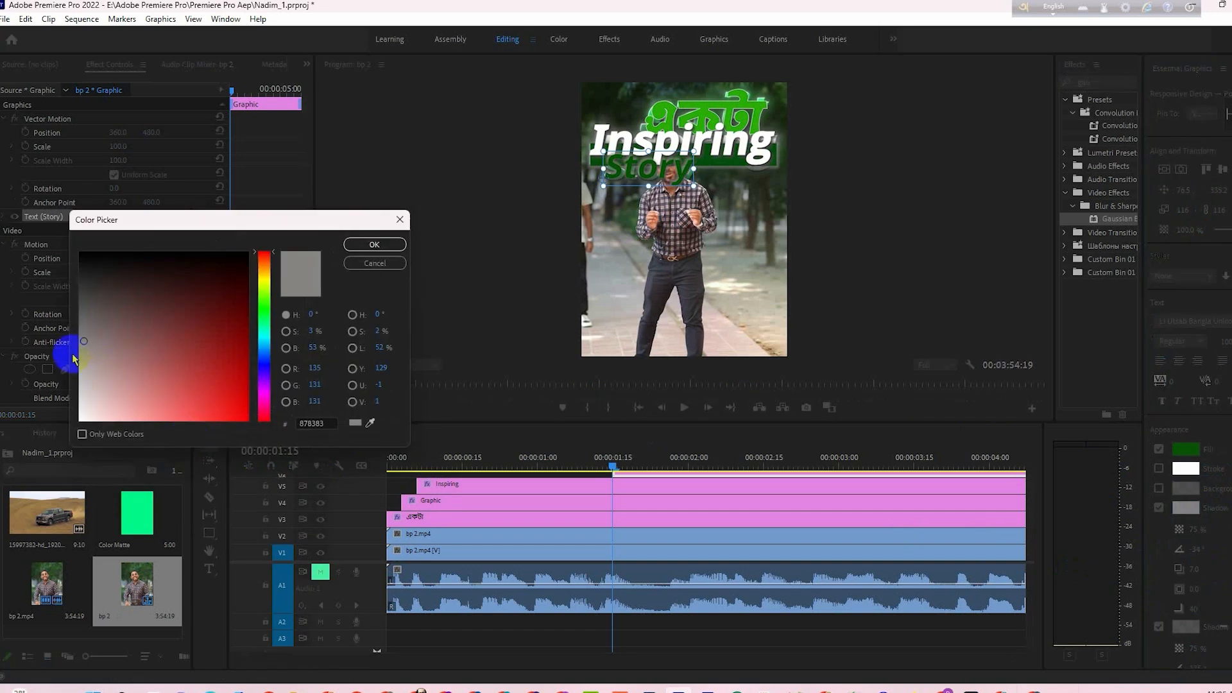
drag(74, 360, 69, 367)
click(375, 244)
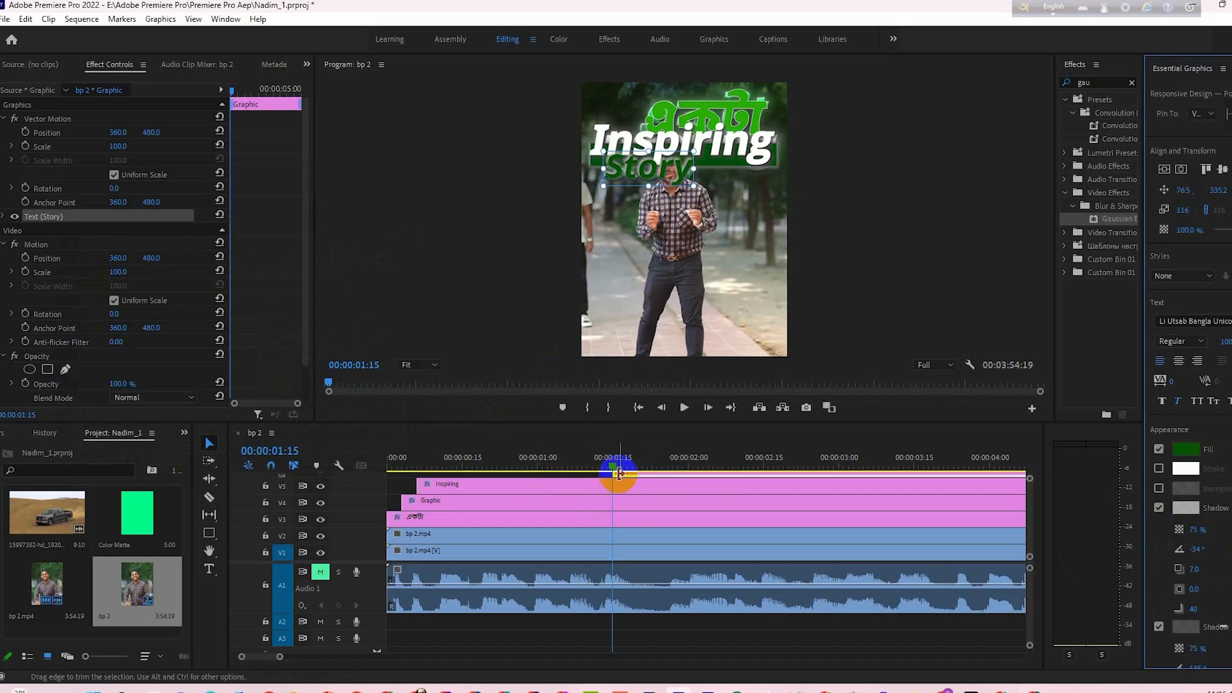
- Extend the start of the Story clip back to about 00:00:00:14 on the timeline
drag(614, 476, 563, 475)
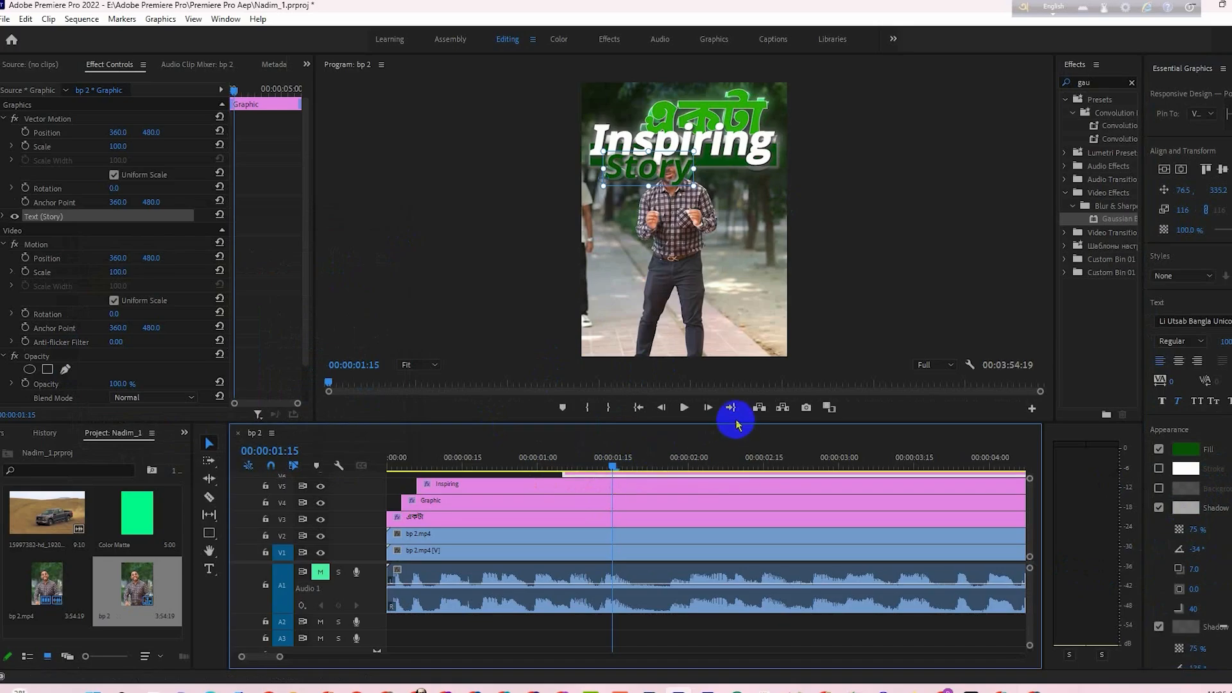
drag(737, 422, 735, 411)
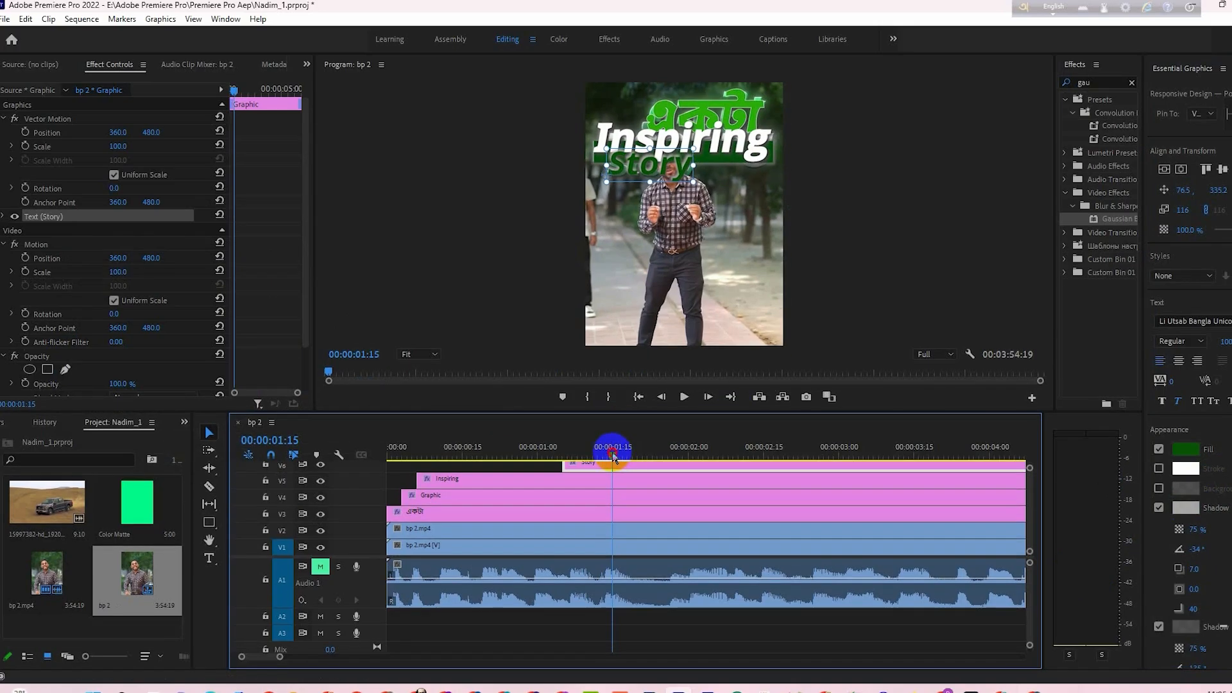
drag(613, 456, 457, 467)
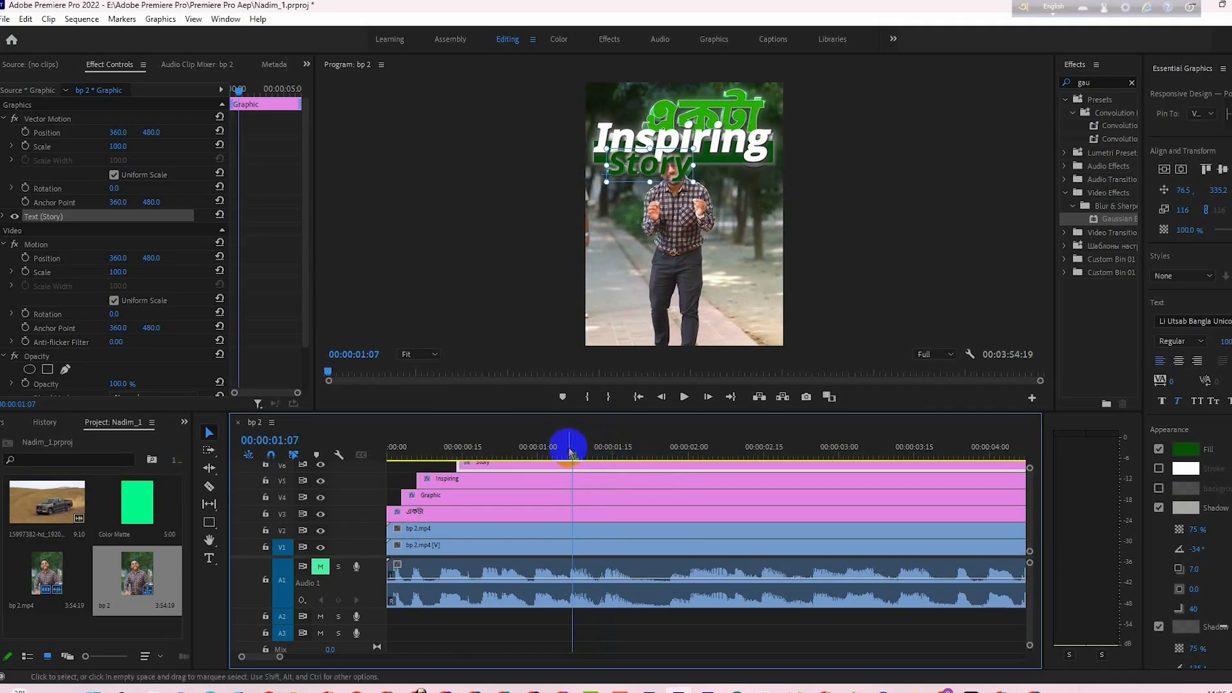
- Add Position, Scale and Opacity keyframes to the Story text's Transform at 00:00:01:05
mouse_move(570, 449)
mouse_down()
mouse_move(498, 462)
mouse_move(562, 466)
mouse_up()
click(631, 234)
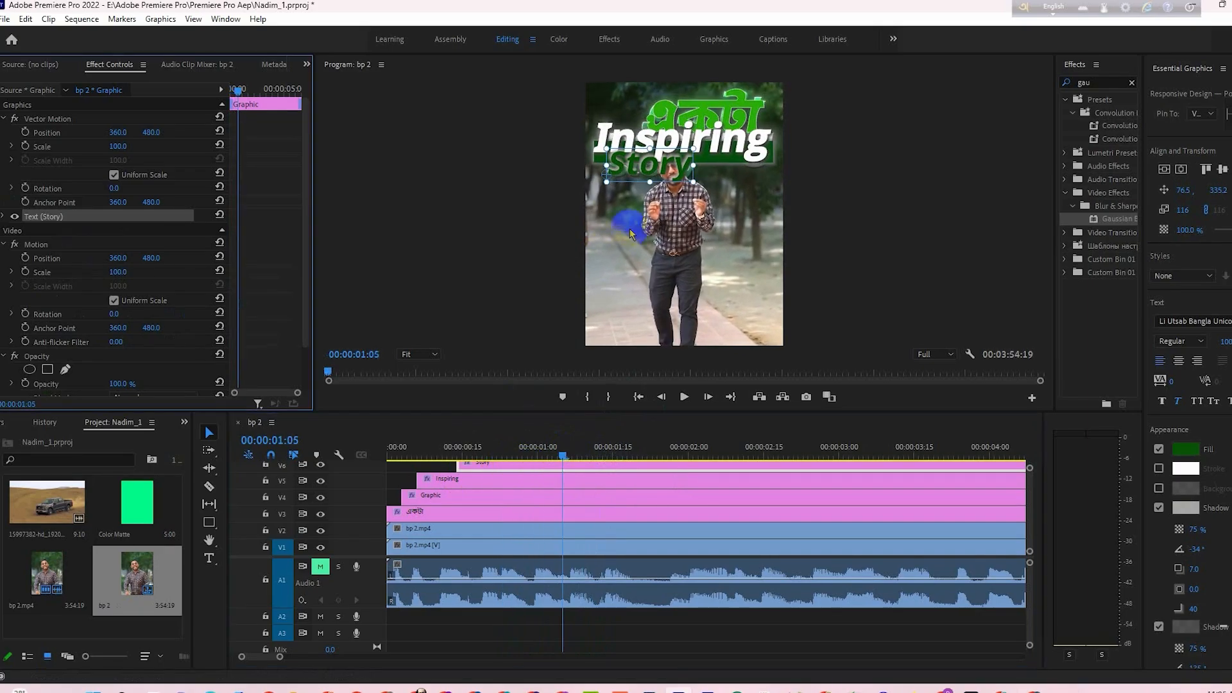
click(4, 216)
scroll(117, 359, down, 10)
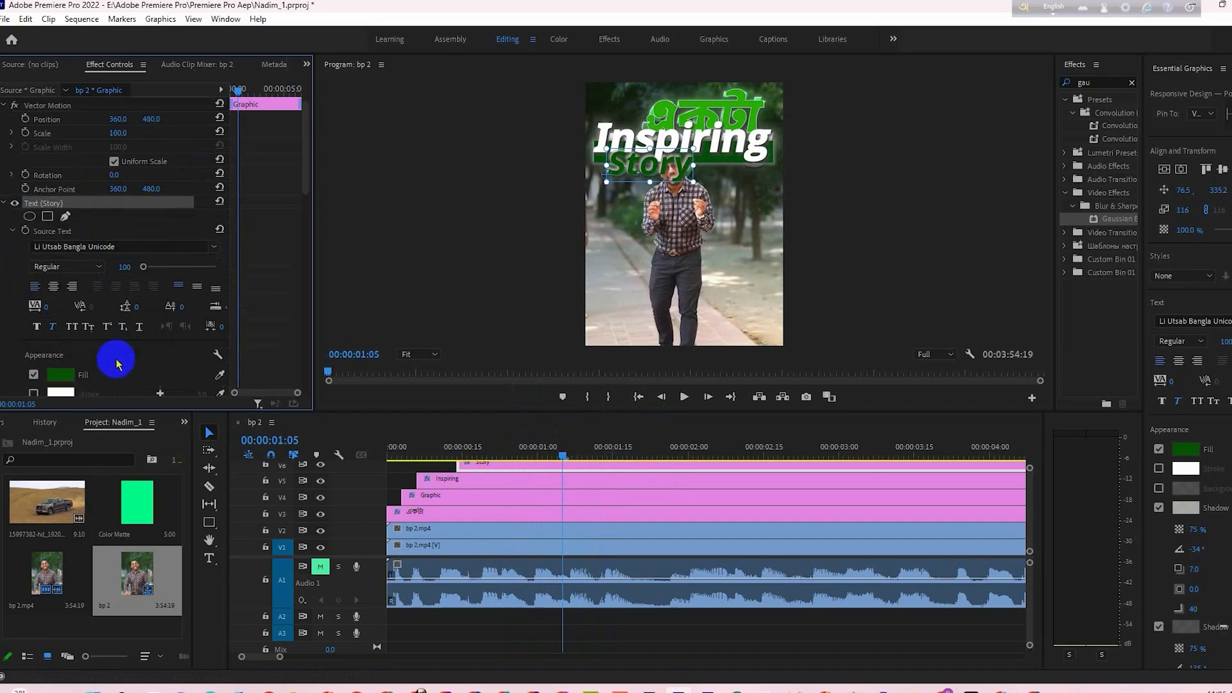
scroll(115, 370, down, 5)
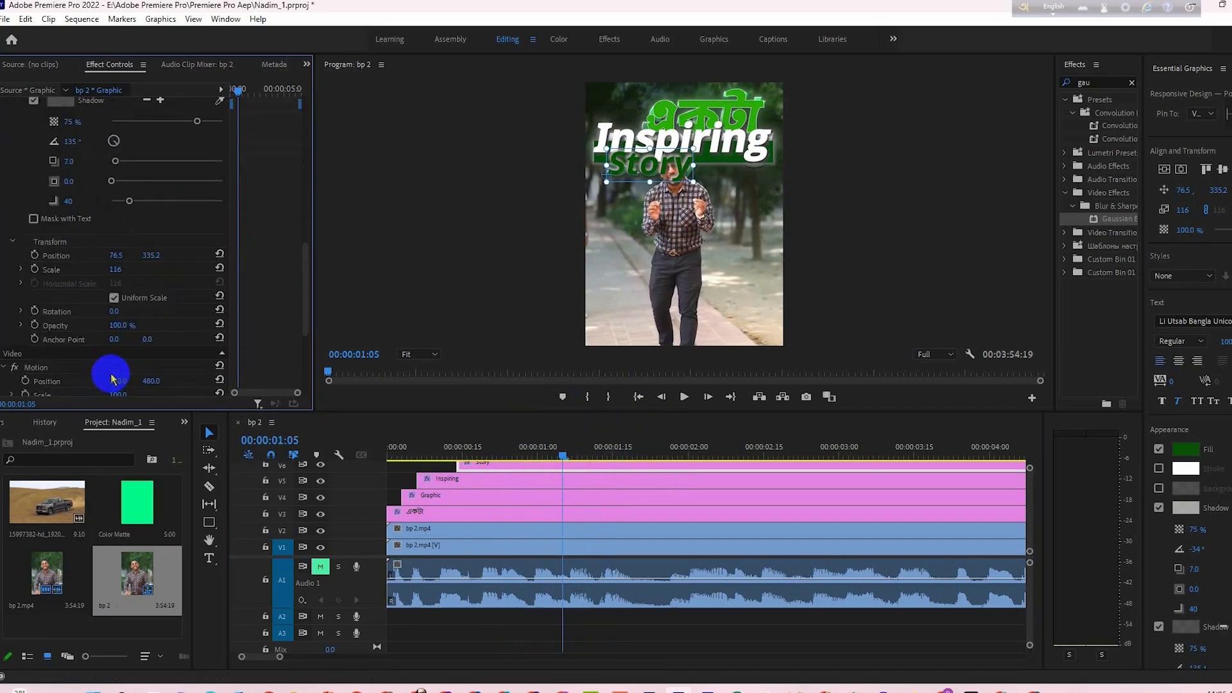
click(35, 202)
click(35, 217)
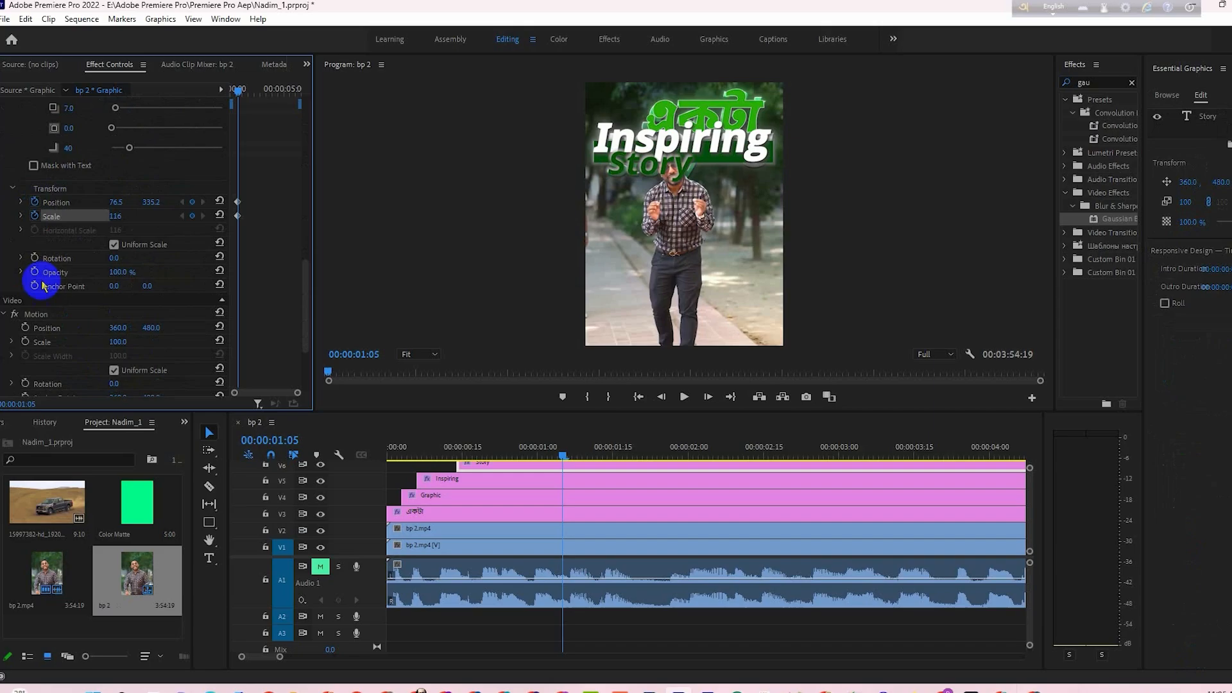
click(35, 271)
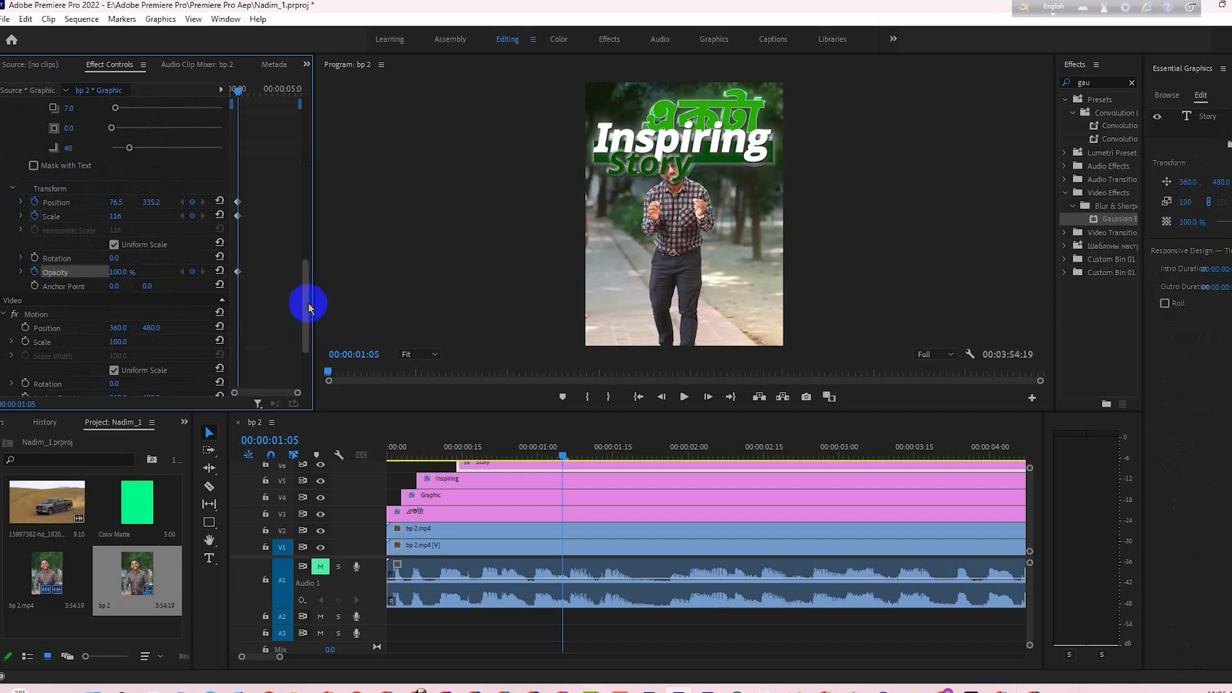
- Keyframe the Story text at 00:00:00:23 with vertical position 429.2 and 0% opacity, and scrub through the rise
drag(563, 456, 502, 450)
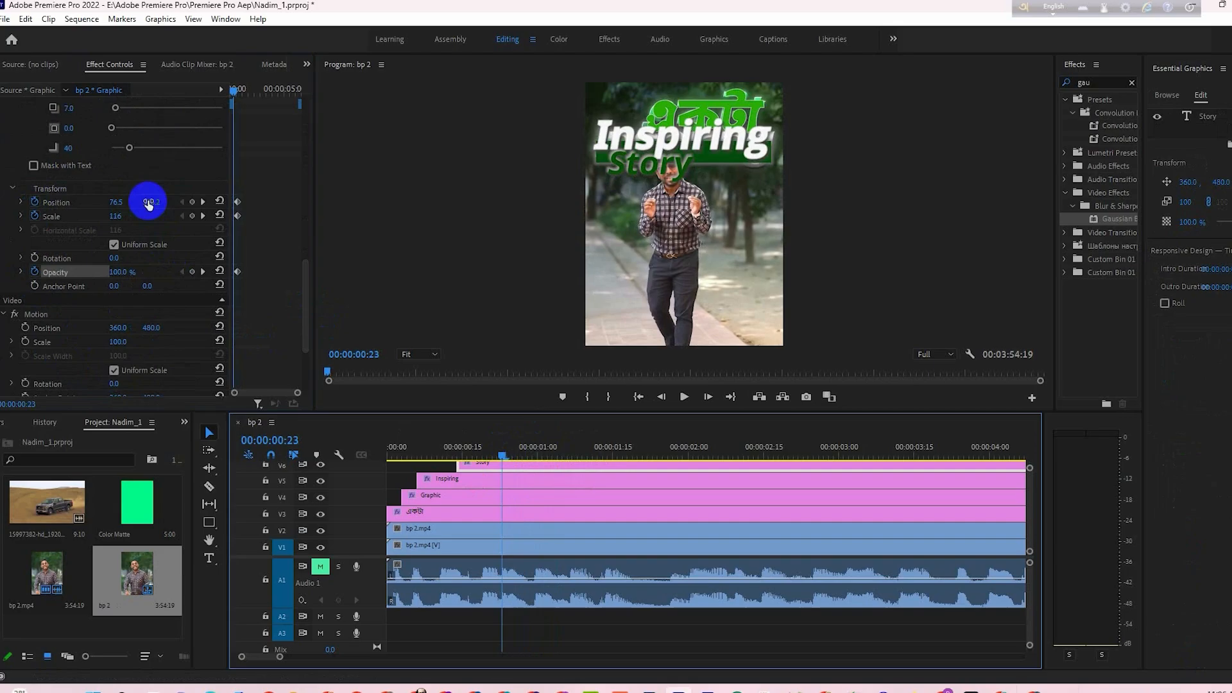
drag(148, 202, 229, 211)
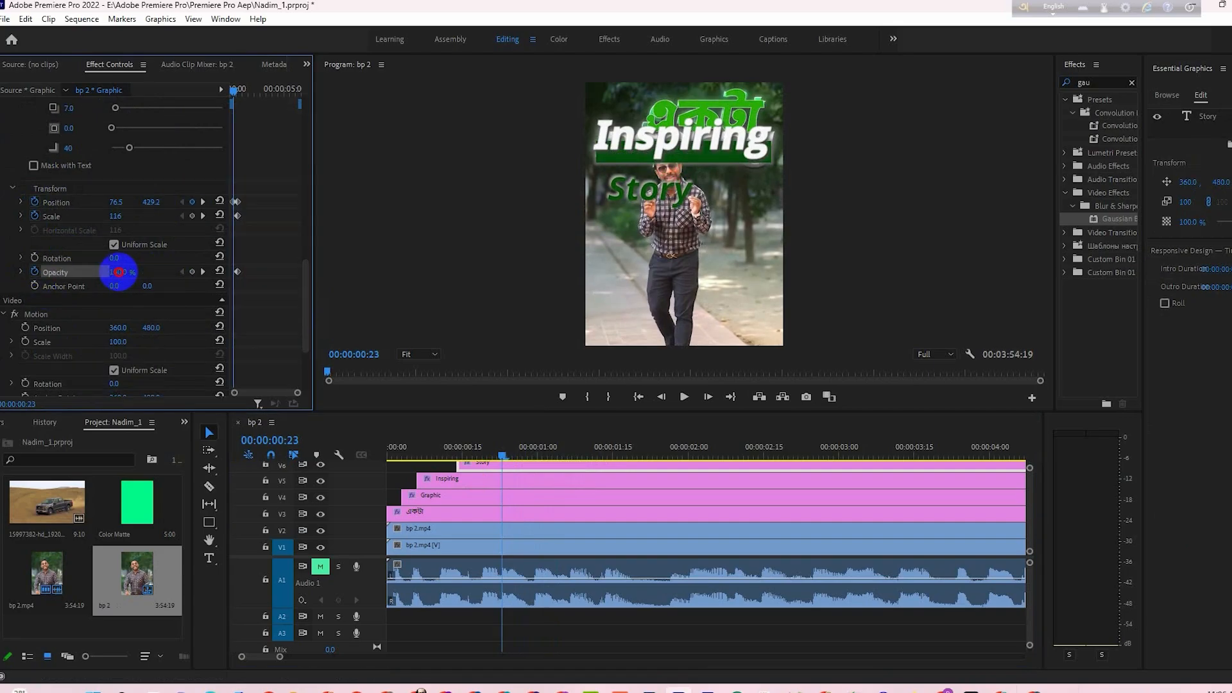
drag(116, 272, 5, 306)
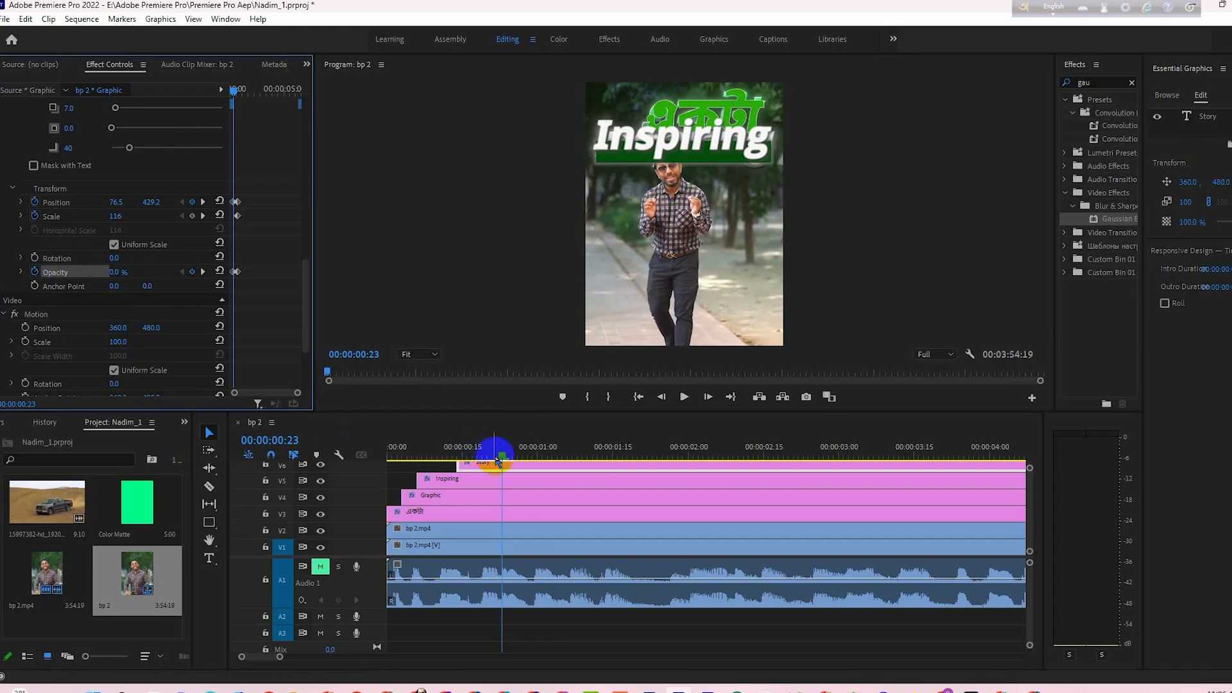
drag(490, 443, 512, 460)
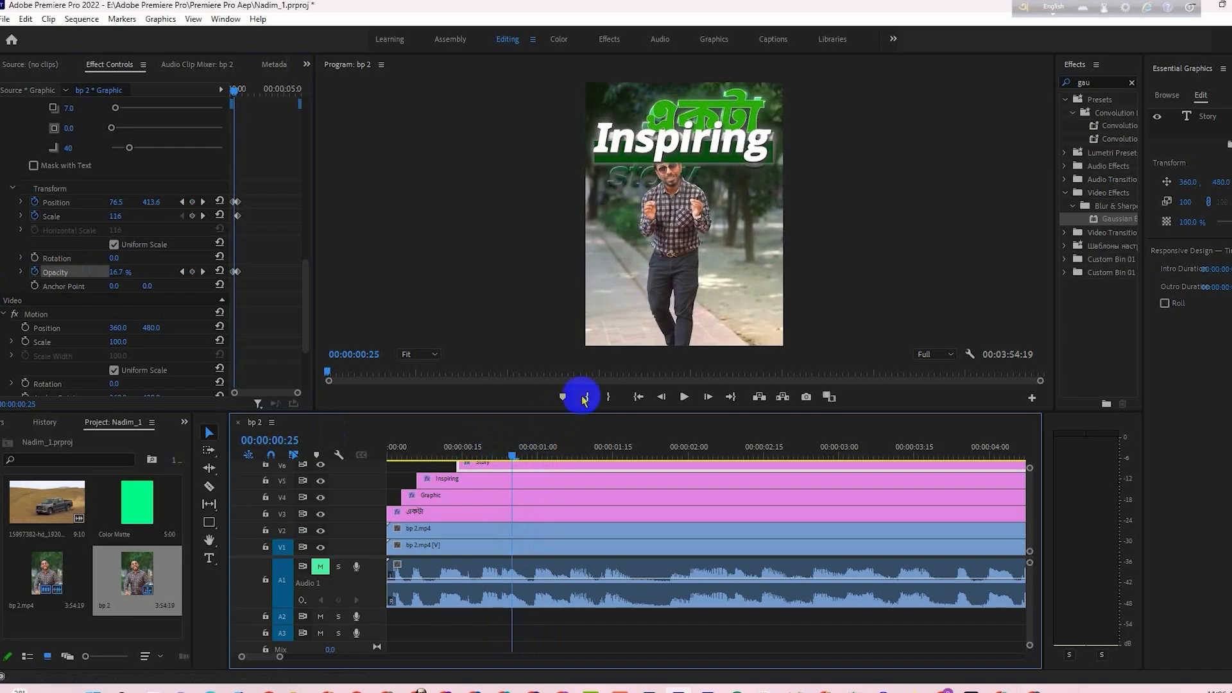
mouse_move(517, 456)
mouse_down()
mouse_move(496, 460)
mouse_move(532, 460)
mouse_up()
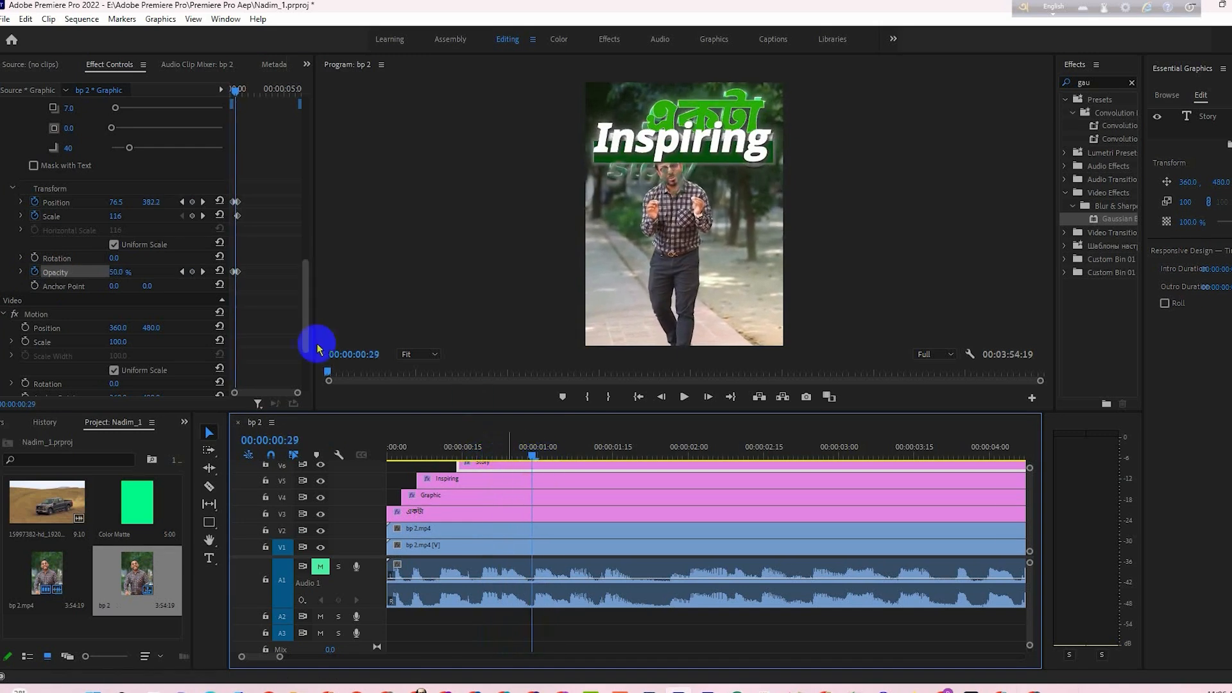
- Apply Ease In to the Story text's ending Position and Opacity keyframes and Ease Out to the starting ones
drag(296, 392, 288, 394)
right_click(255, 272)
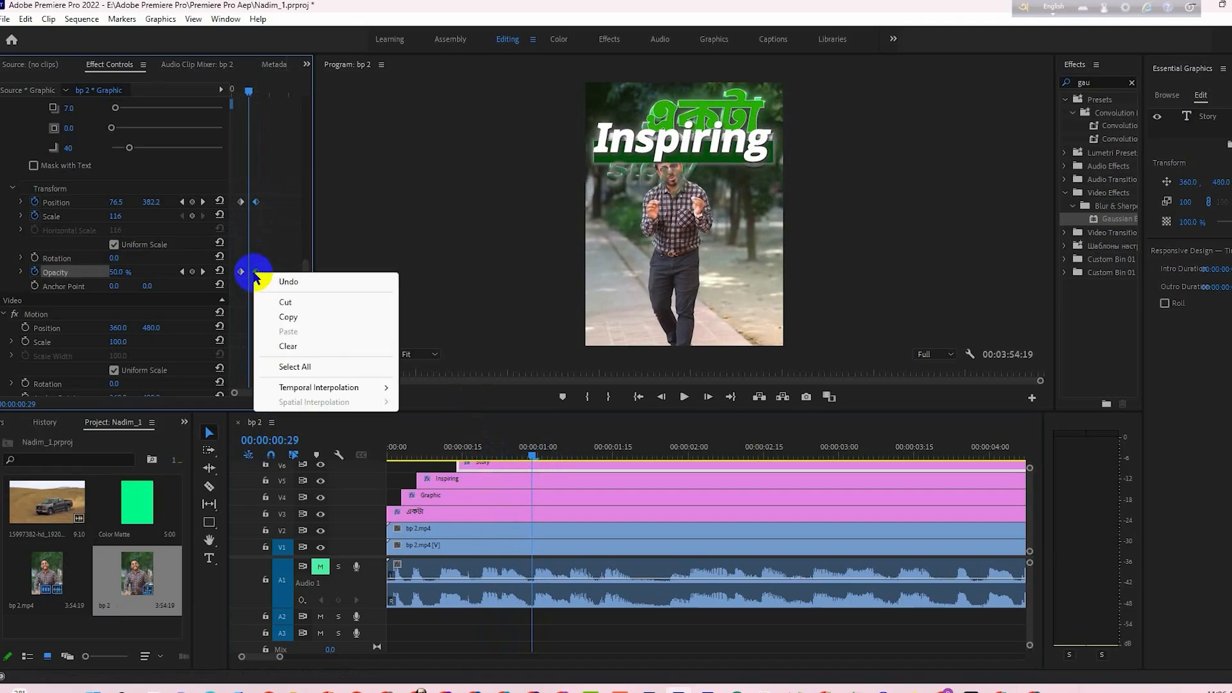
mouse_move(352, 388)
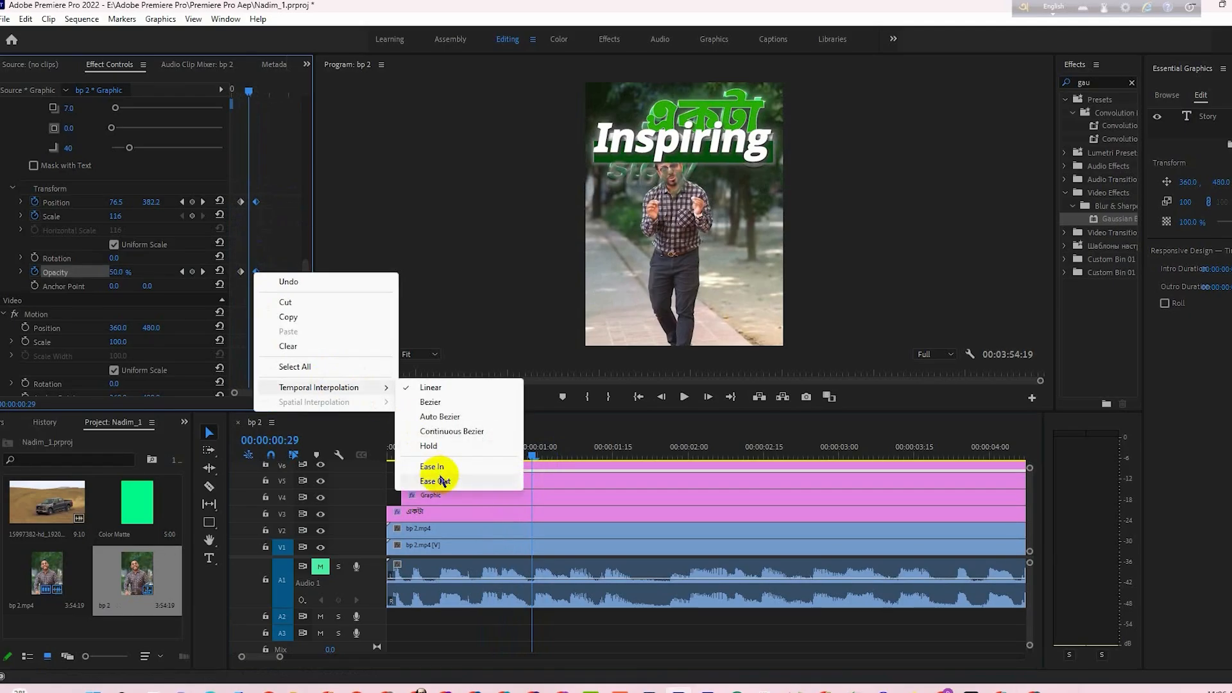
click(438, 467)
drag(235, 195, 251, 273)
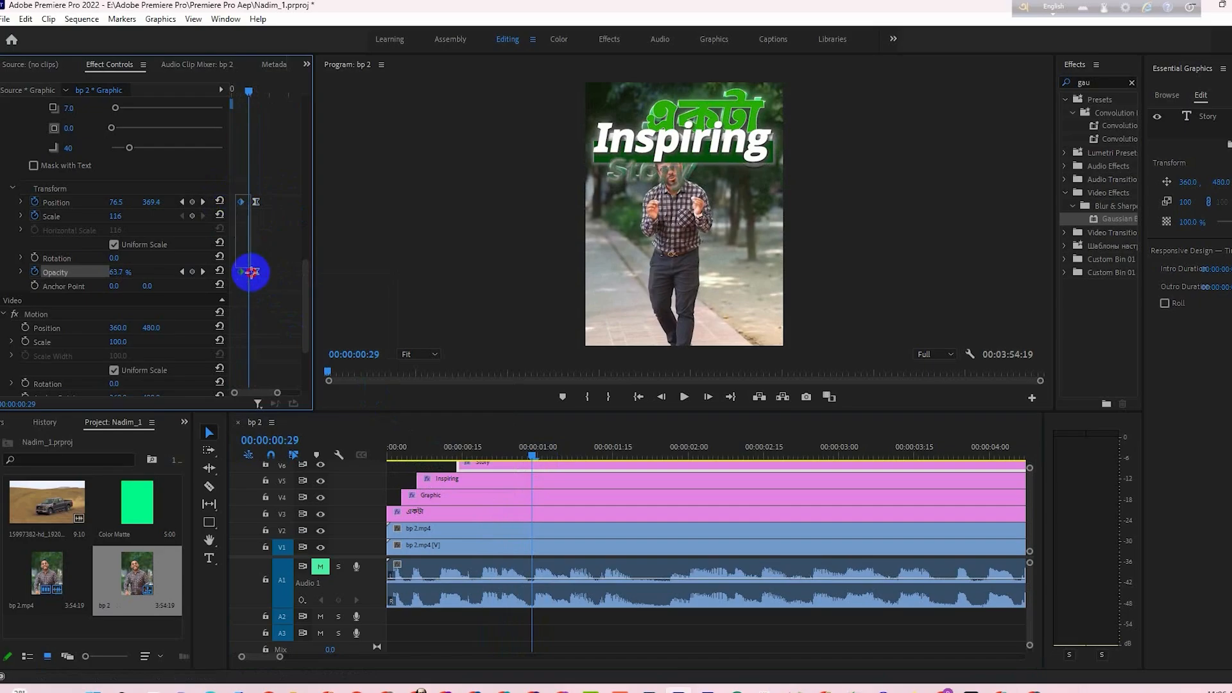
right_click(244, 283)
mouse_move(311, 389)
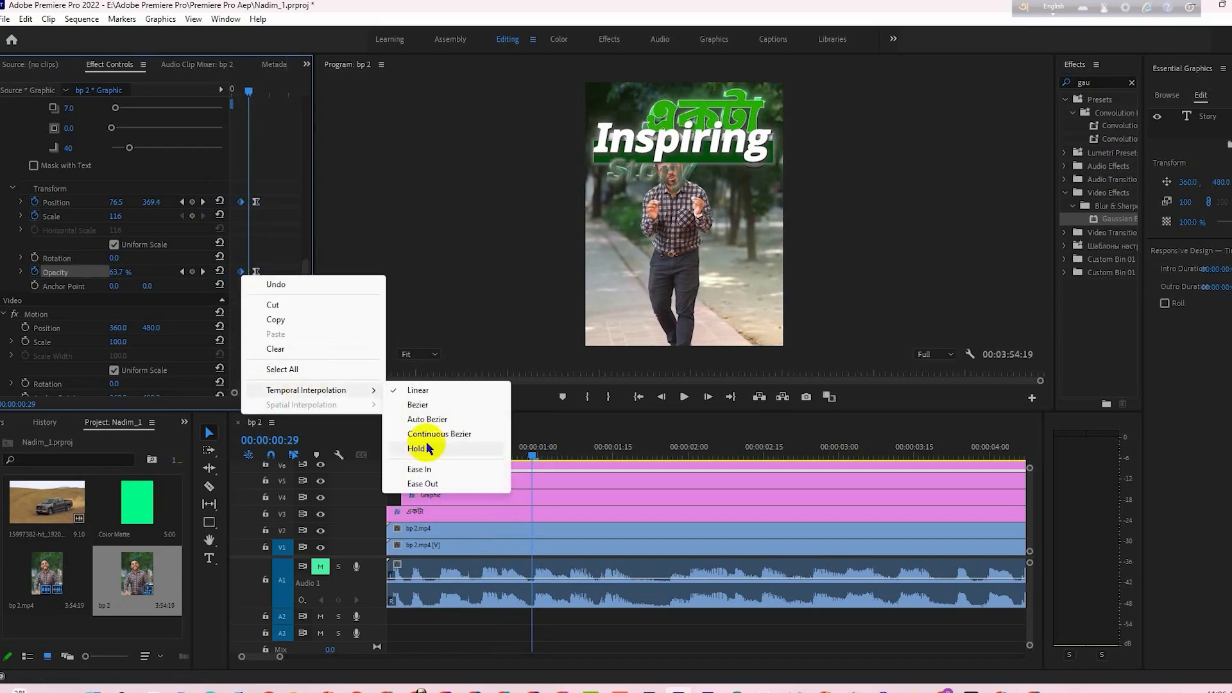
click(441, 485)
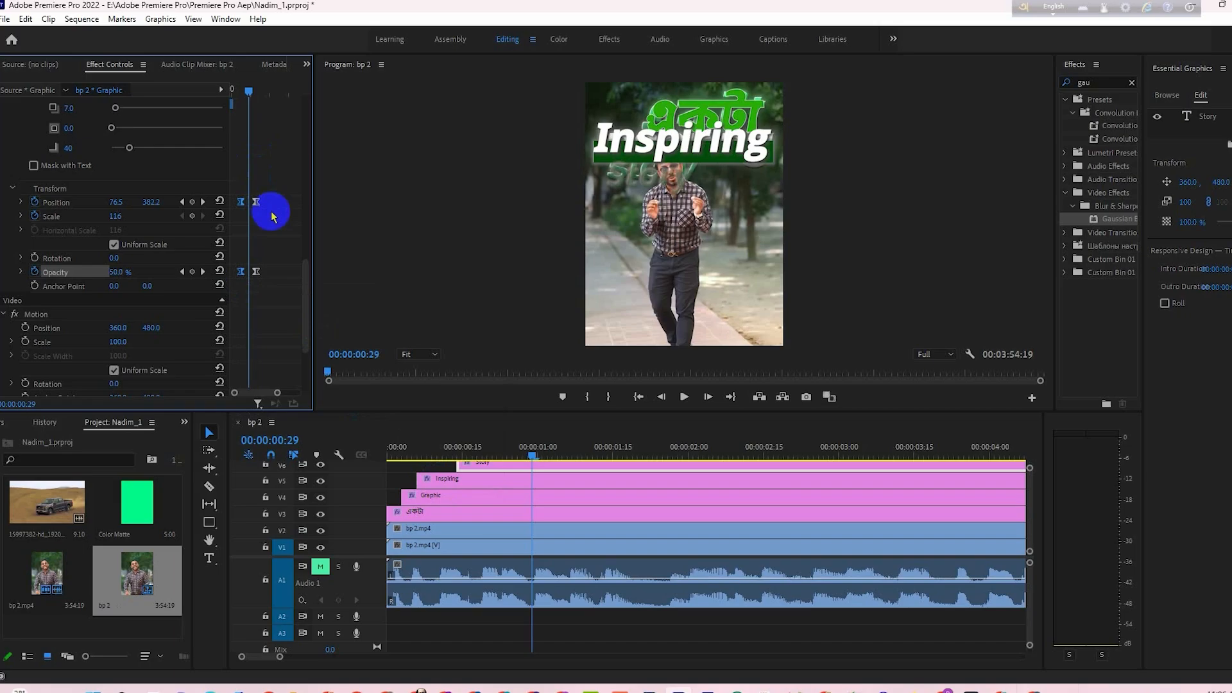
- Reshape the Story text's Position velocity graph for a fast start and slow finish, scrub to 00:00:01:14, and select the V2 video clip
click(23, 202)
click(255, 203)
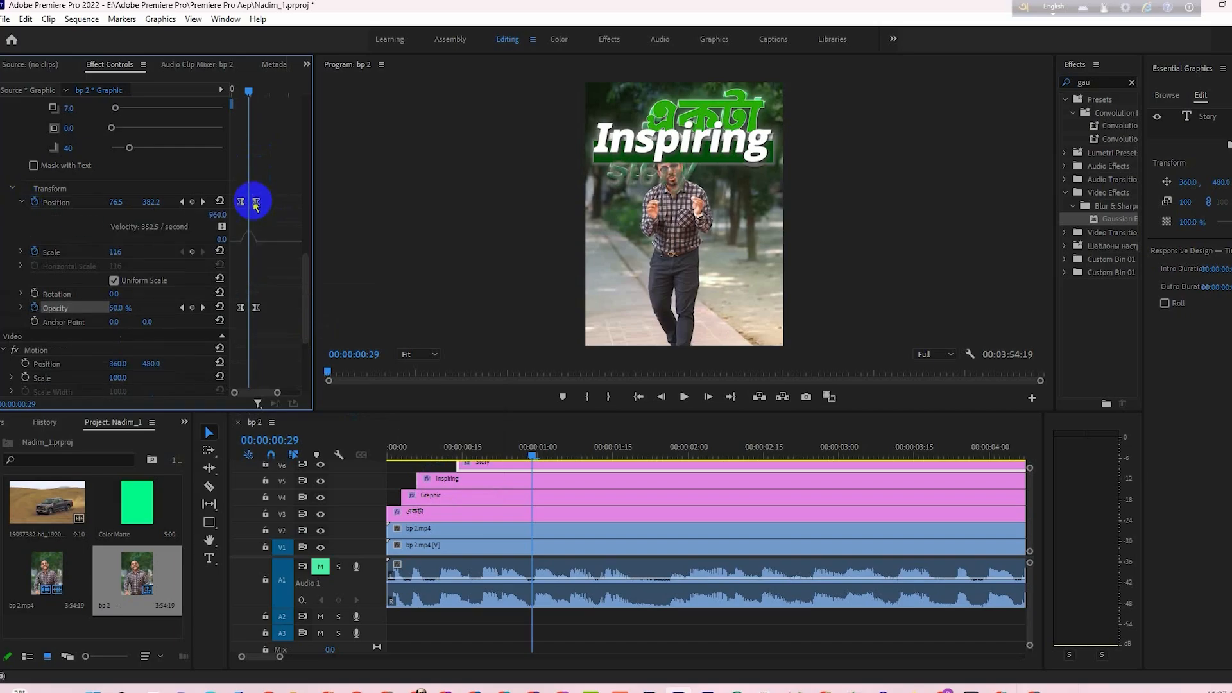
click(258, 246)
drag(254, 243, 248, 243)
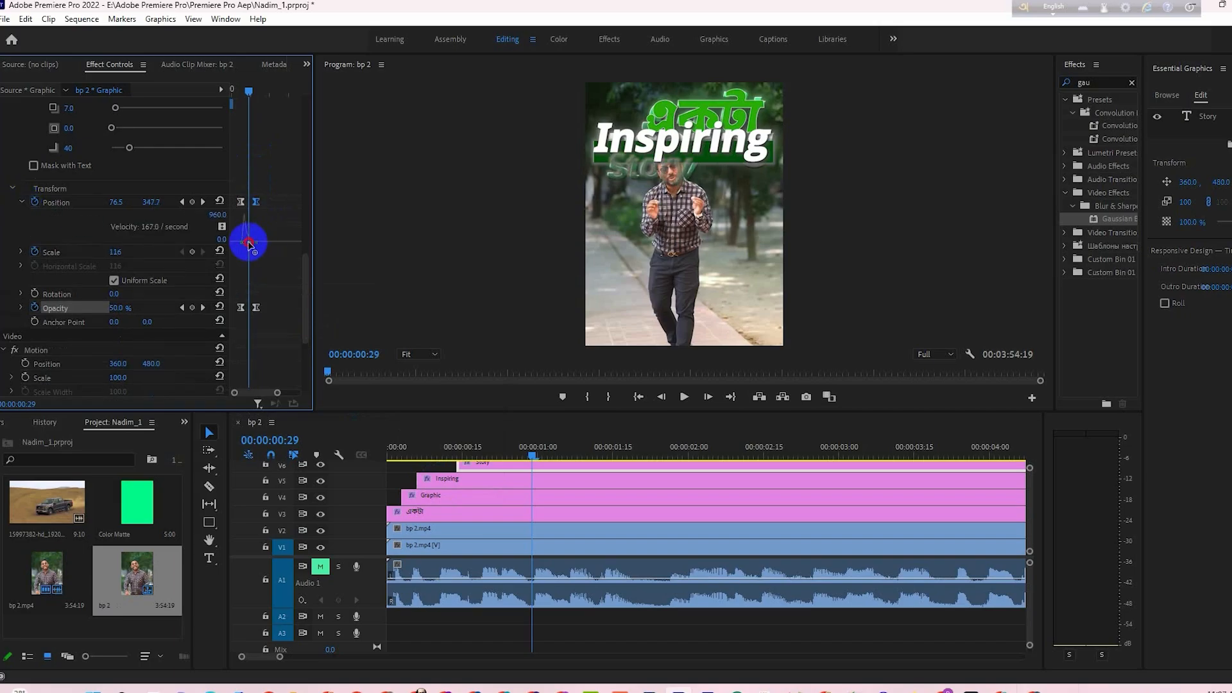
drag(252, 91, 269, 132)
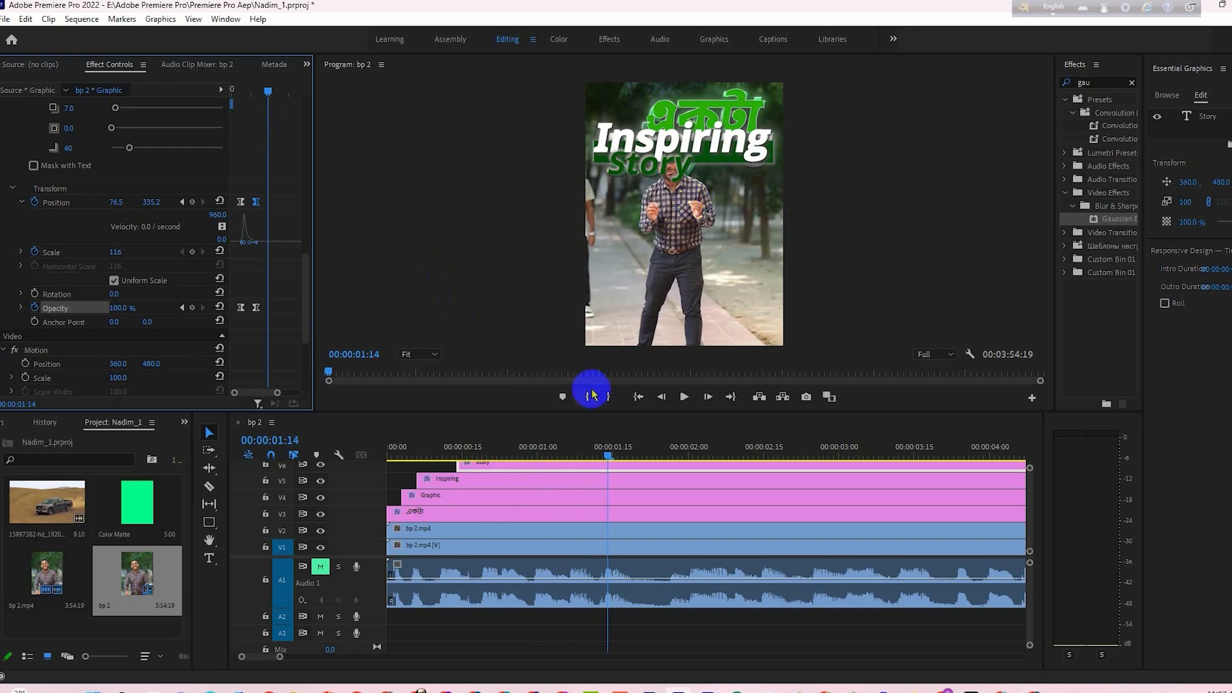
click(555, 534)
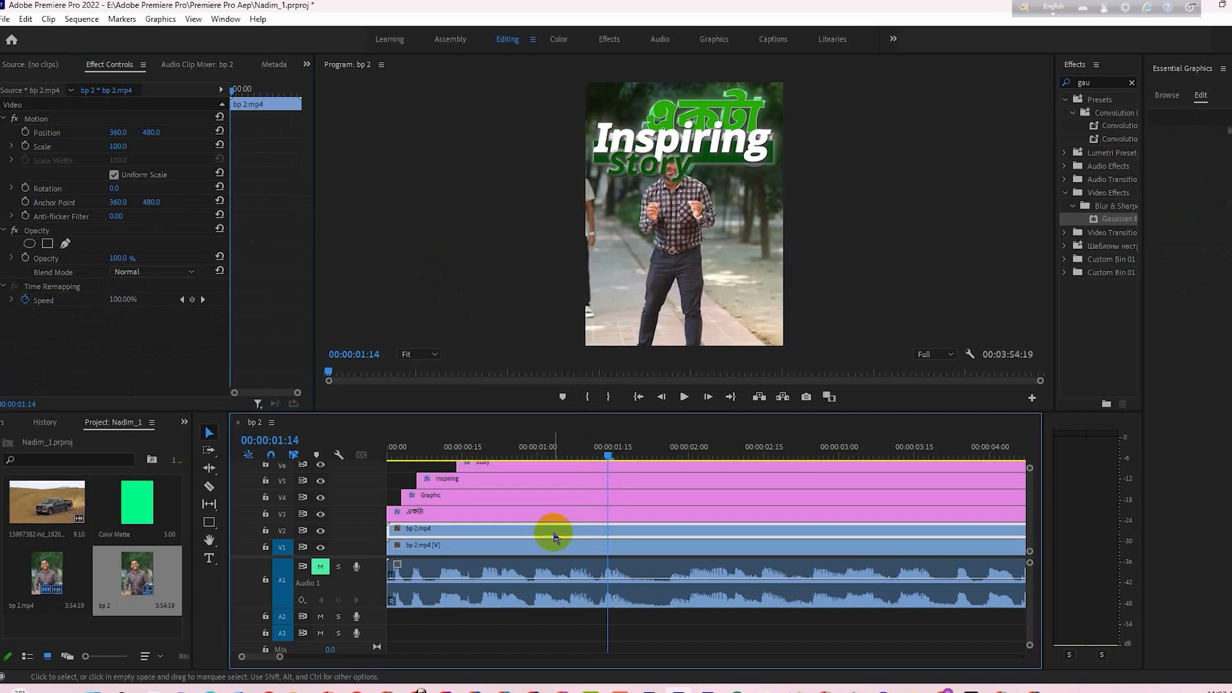
- Move the bp 2.mp4 clip from V2 up to track V7, above all the text layers
drag(892, 412, 889, 365)
drag(541, 506, 536, 425)
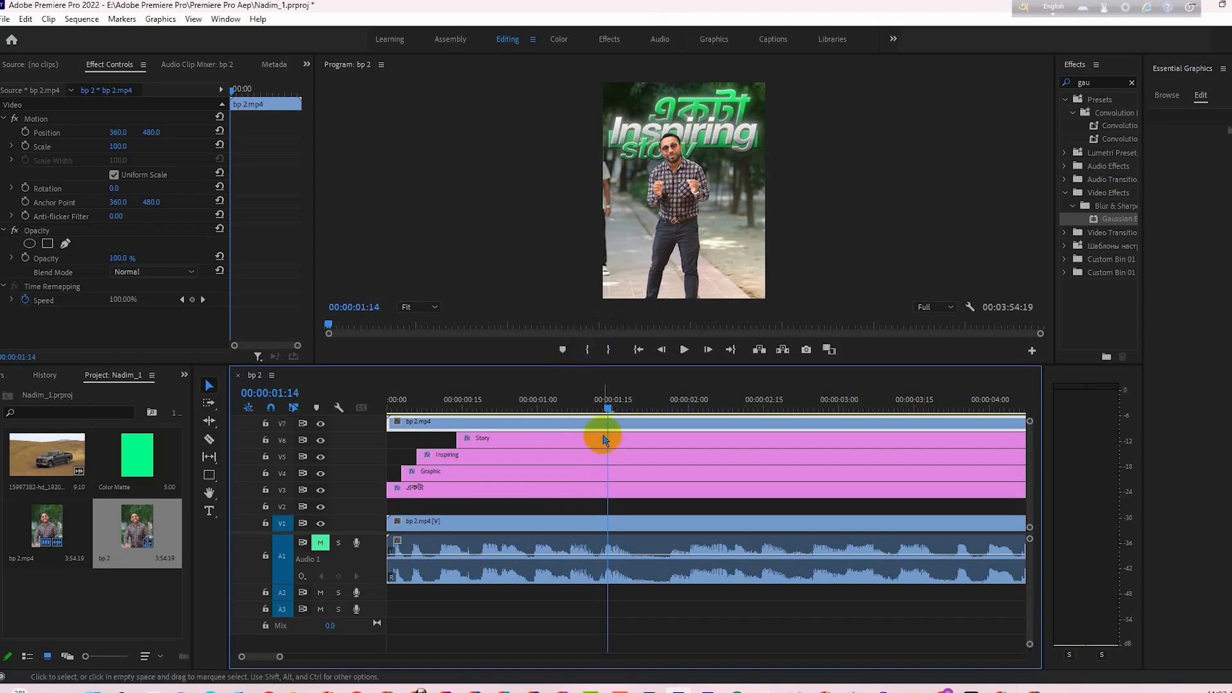
click(543, 421)
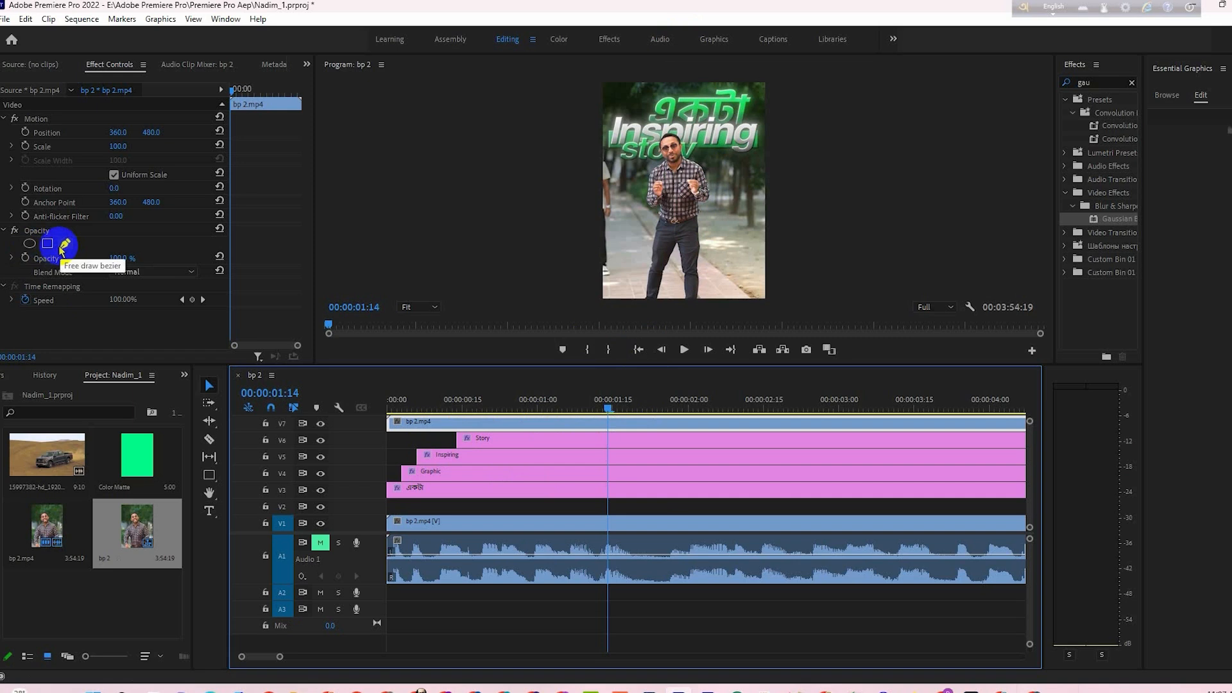
- Add an elliptical opacity mask to the V7 clip and place it over the man's head and torso
click(30, 243)
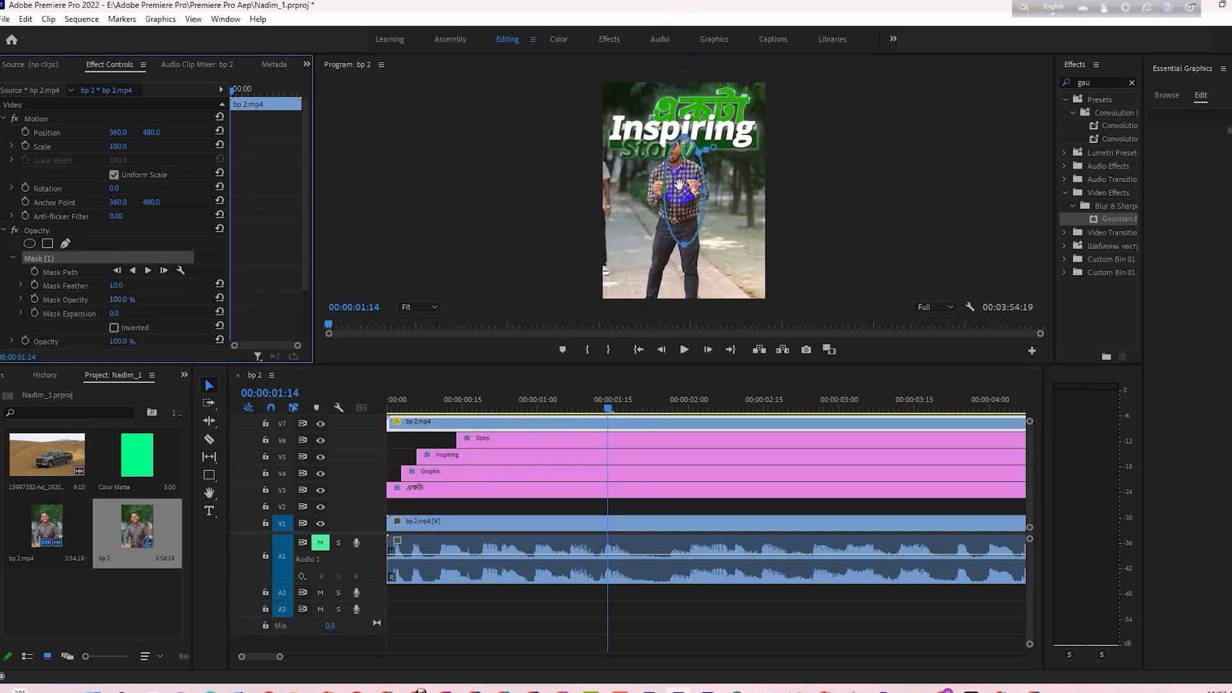
drag(679, 185, 663, 179)
click(488, 352)
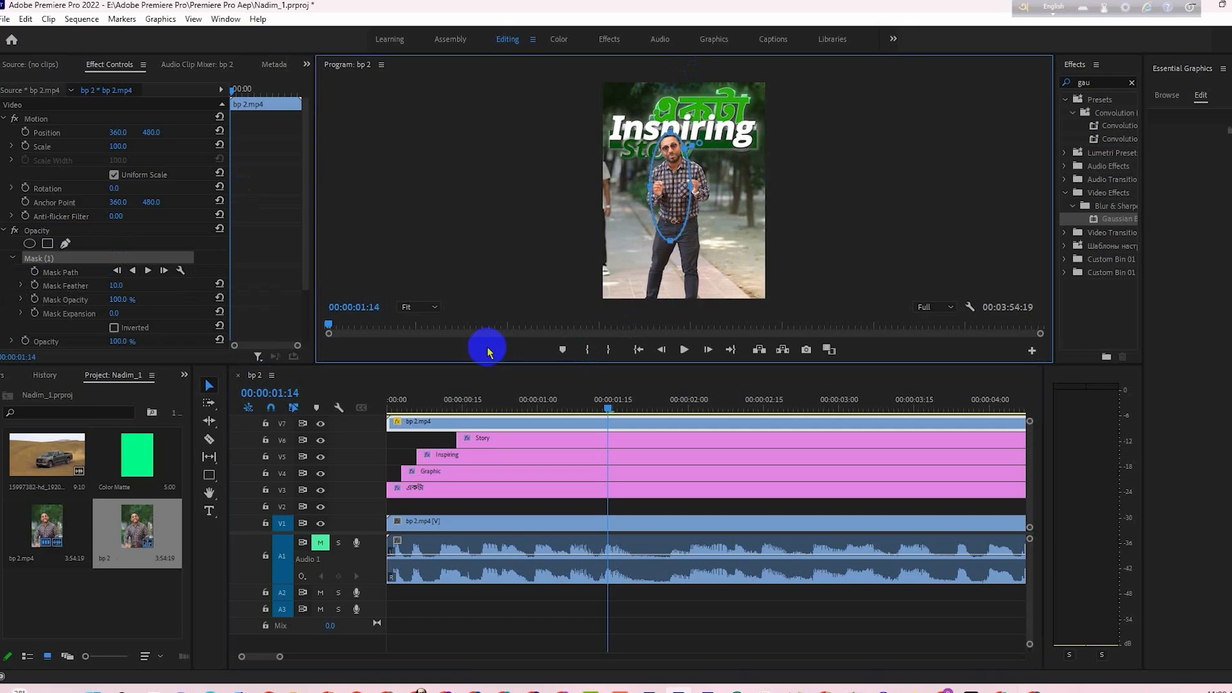
- At 100% zoom, reshape the mask outline to follow the man's head, neck and shoulder edges
click(424, 308)
click(426, 378)
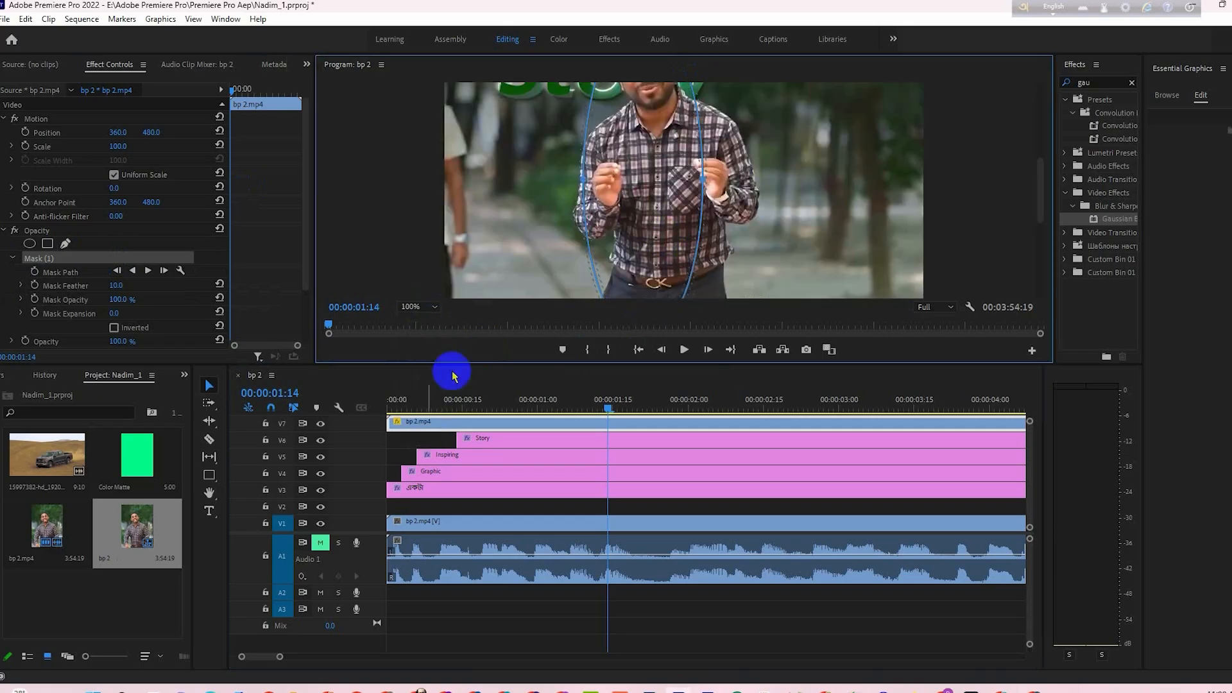
drag(1037, 193, 1037, 157)
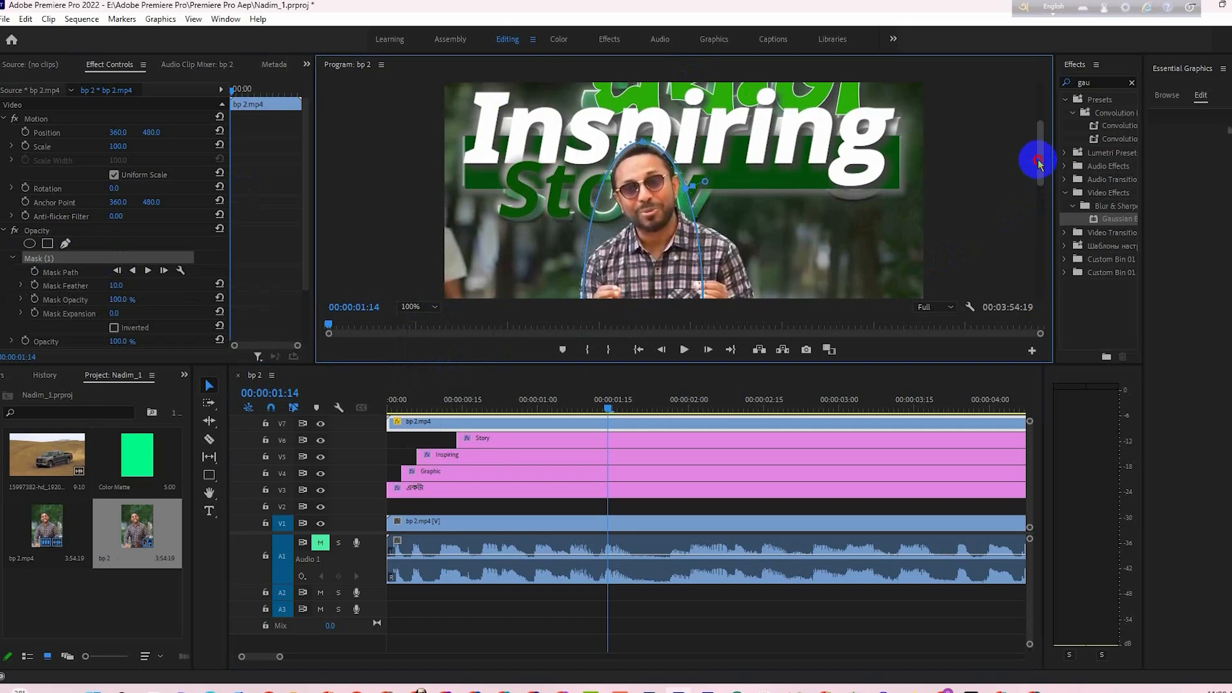
drag(597, 214, 613, 211)
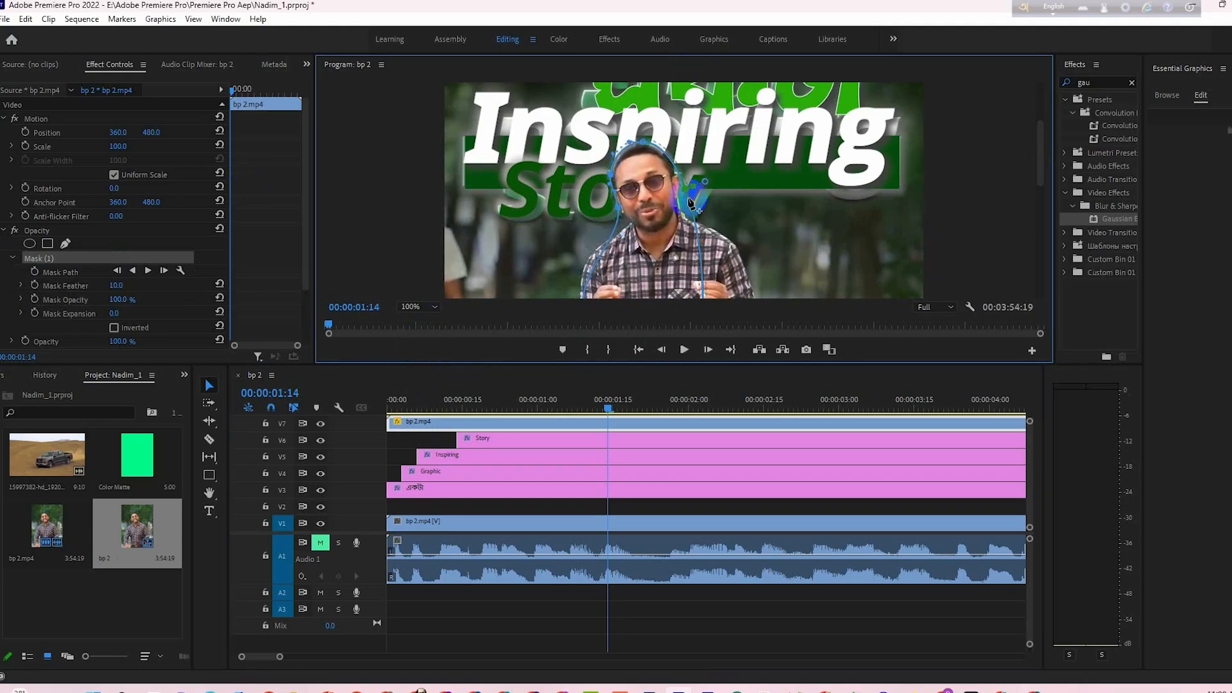
drag(690, 203, 700, 239)
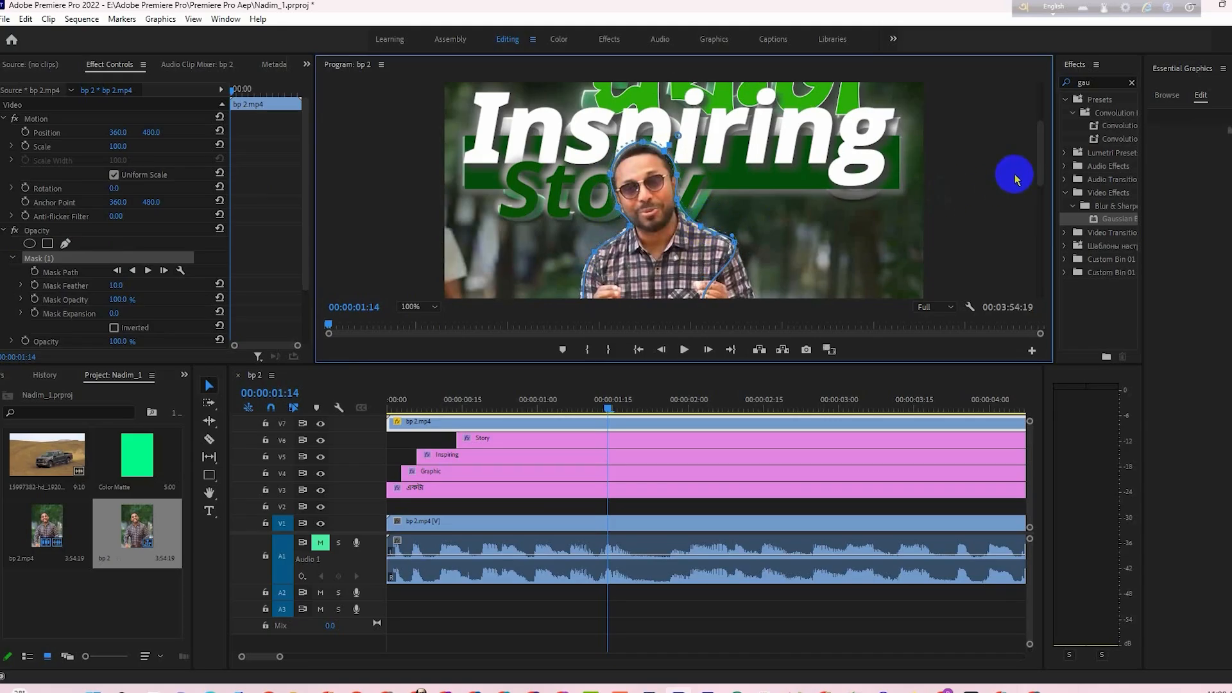
- Fit the mask outline around the man's arm and elbow, stepping through neighbouring frames to check it, and return to 00:00:01:14
drag(1039, 166, 1039, 200)
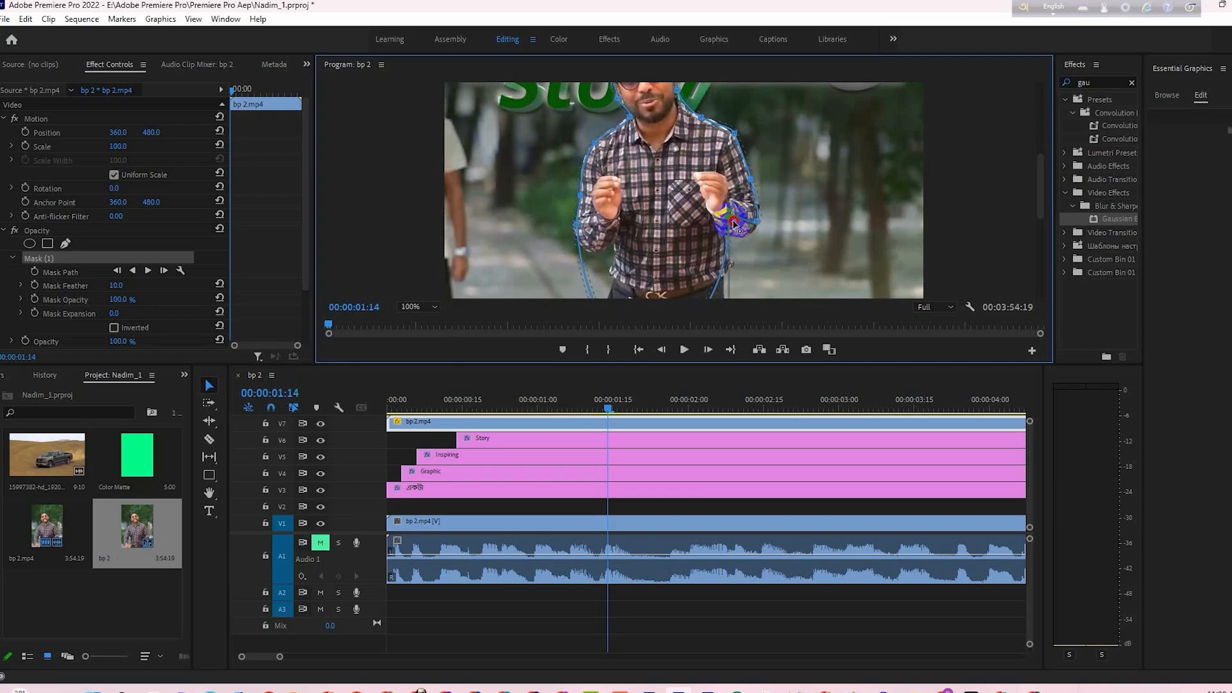
drag(742, 238, 739, 237)
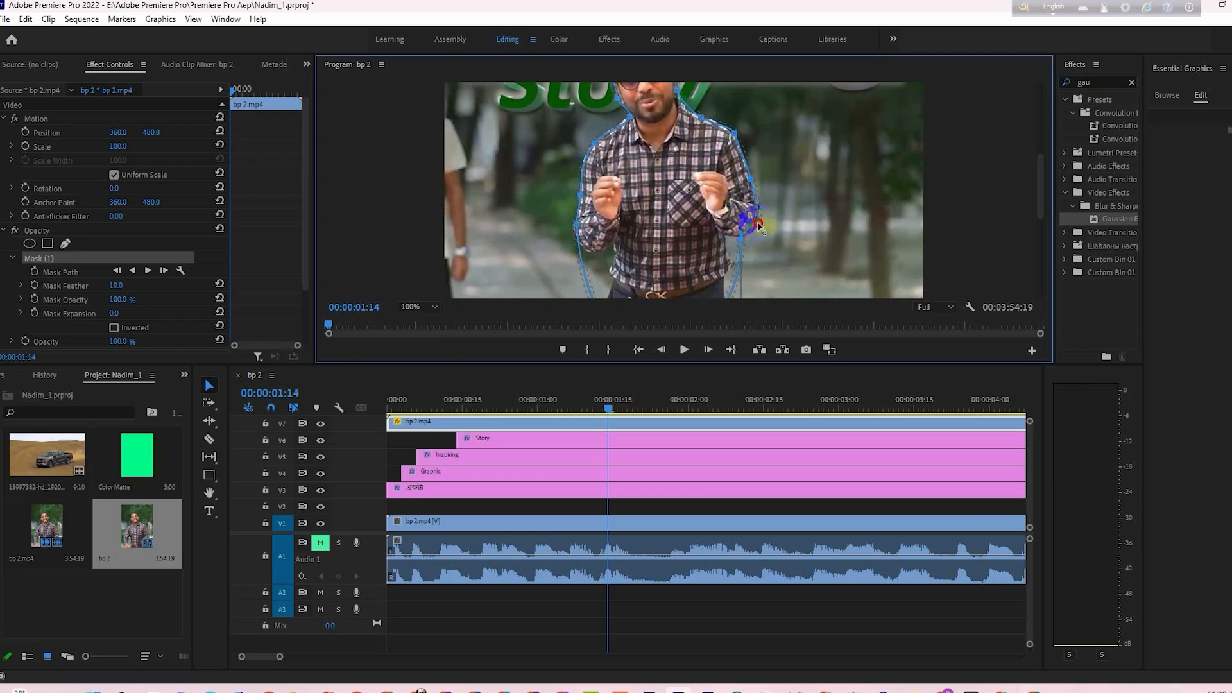
click(757, 230)
key(Left)
key(Left)
key(Left)
key(Left)
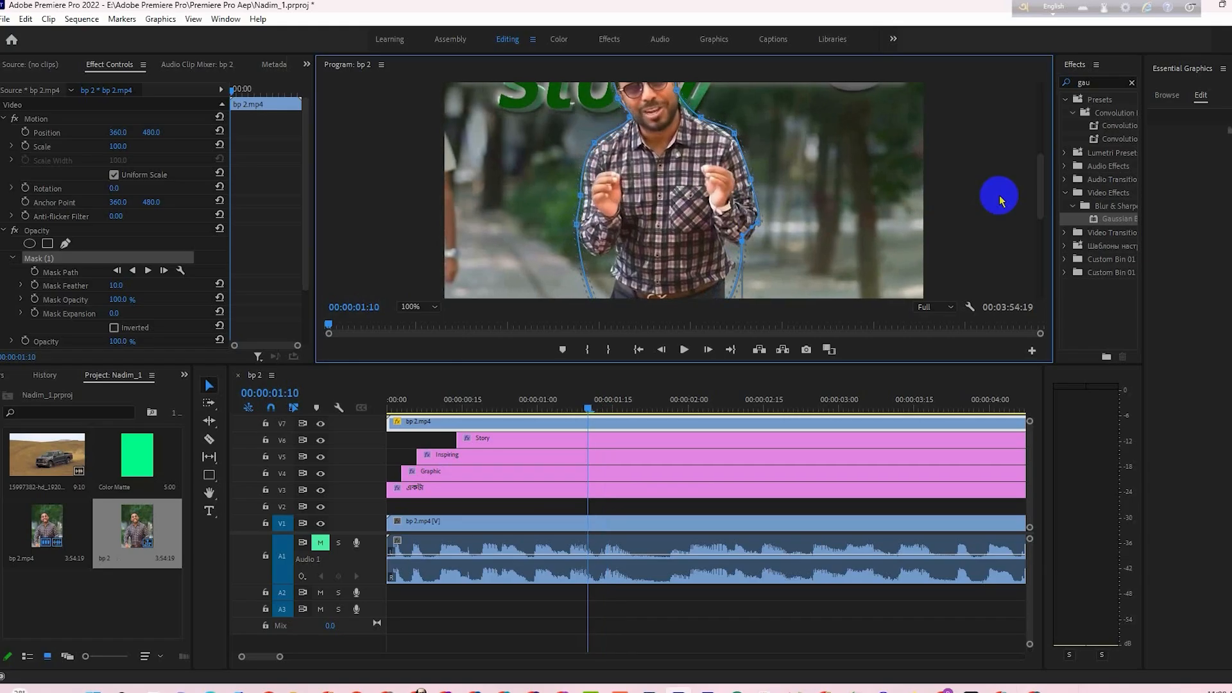
key(Right)
key(Right)
key(Right)
key(Right)
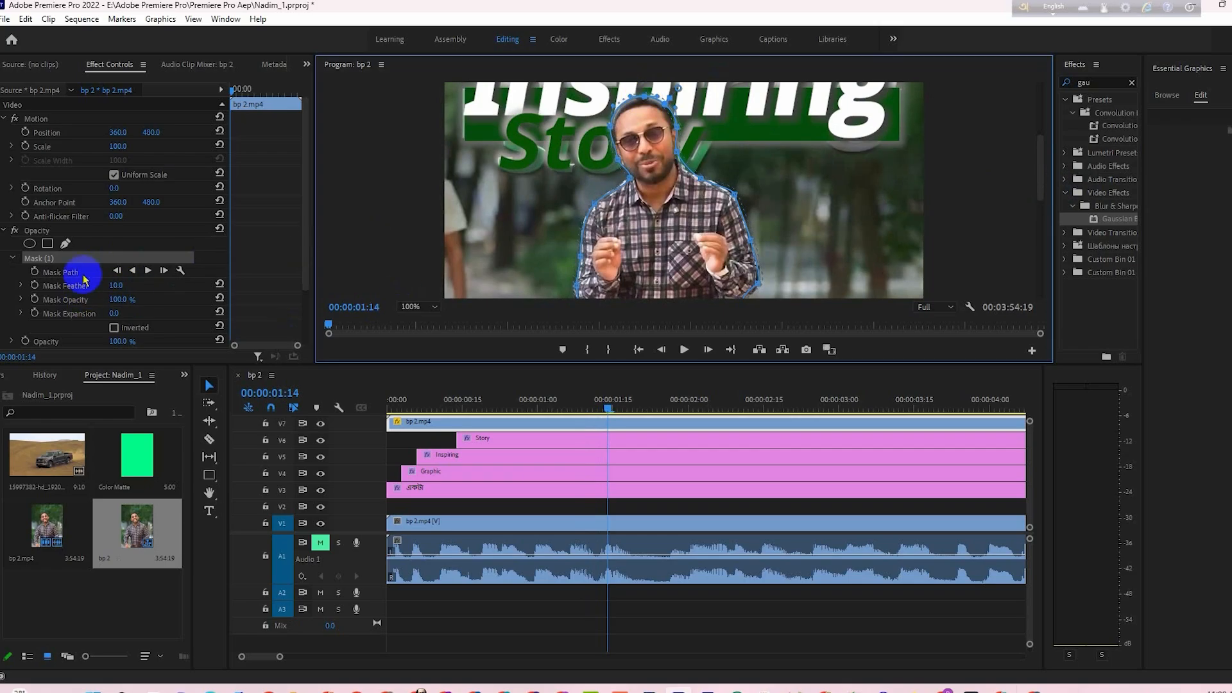
- Check the mask in the full frame and at 00:00:01:16, and turn on Mask Path keyframing at 00:00:01:13
click(416, 308)
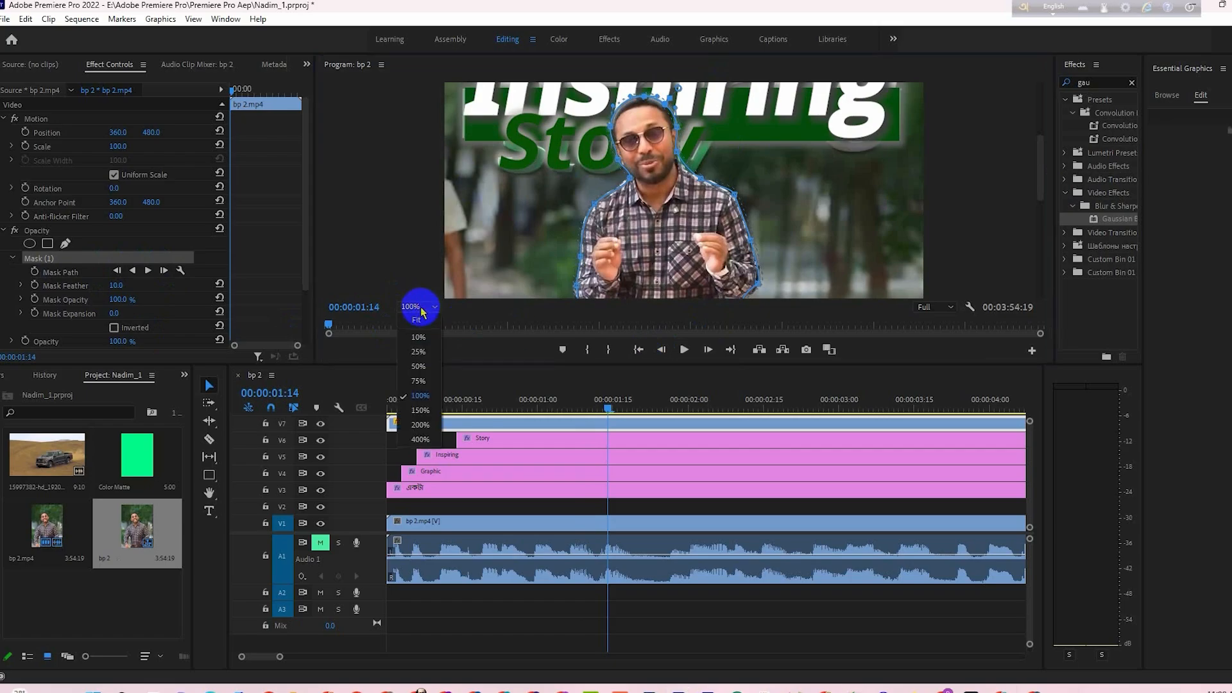
click(419, 320)
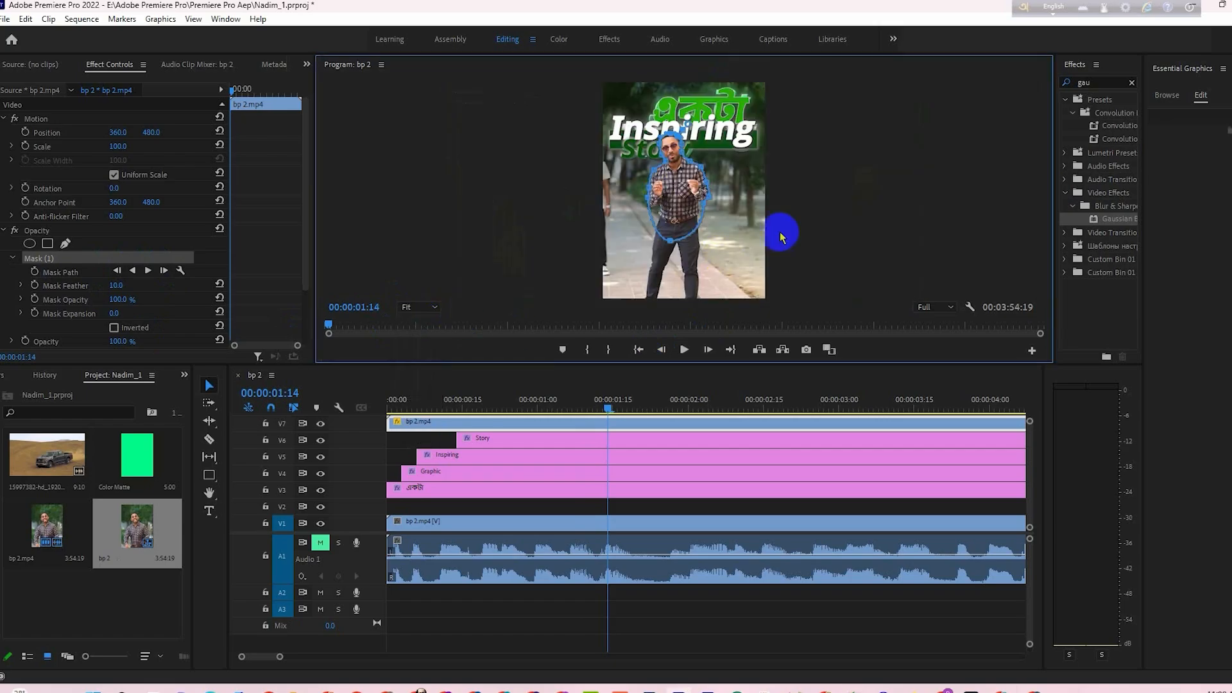
click(616, 429)
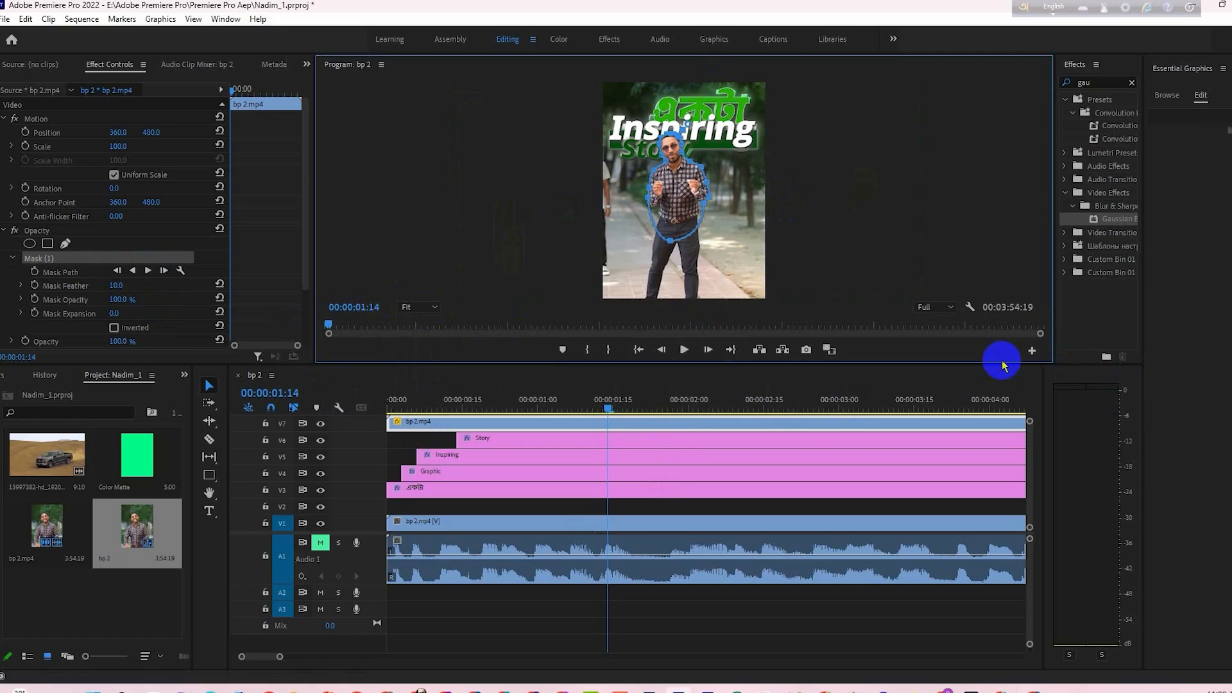
drag(966, 371, 960, 437)
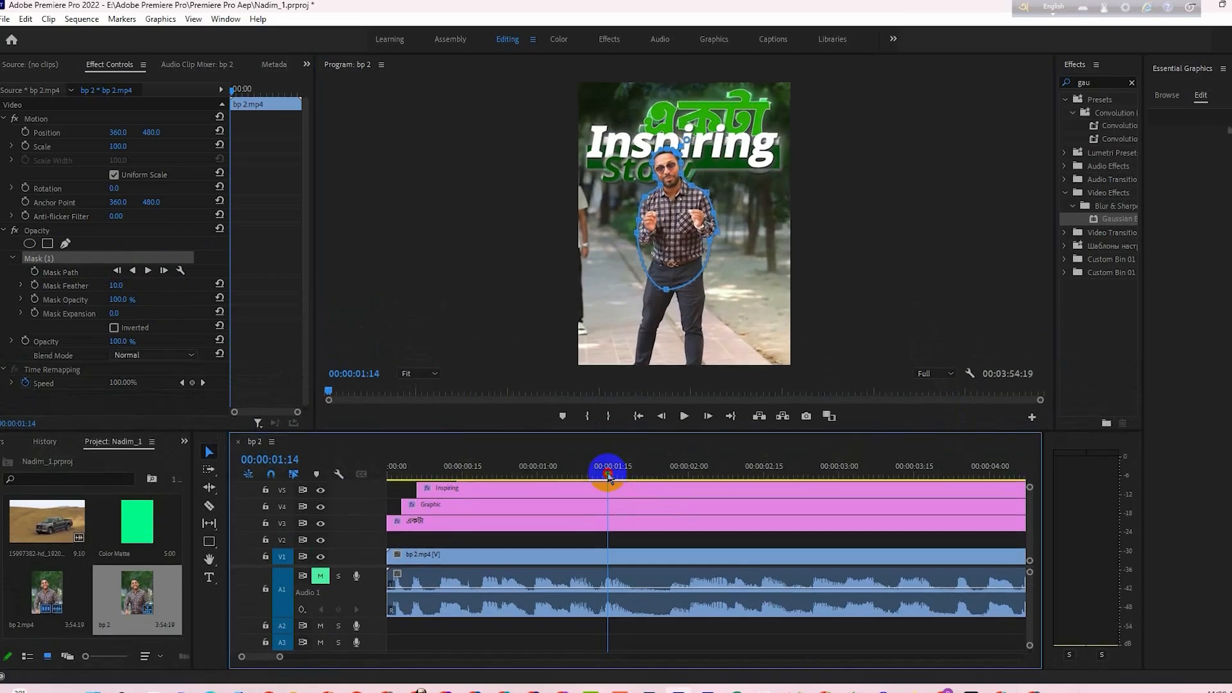
click(612, 478)
drag(613, 478, 616, 480)
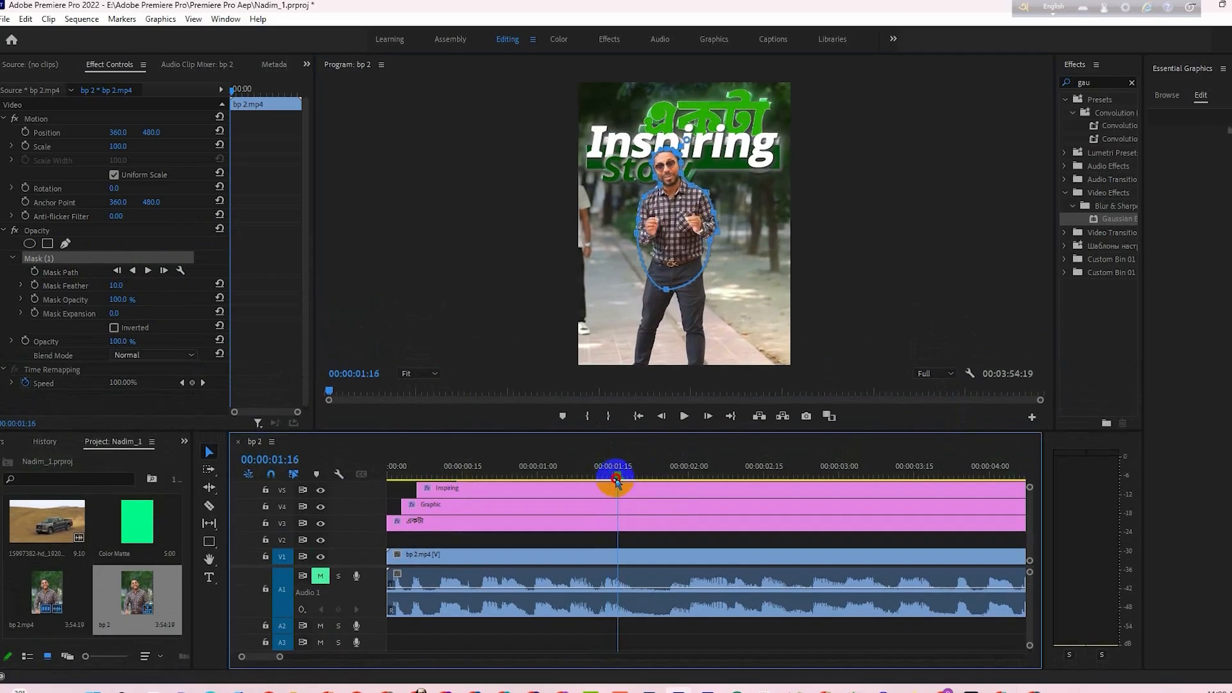
click(431, 375)
click(421, 462)
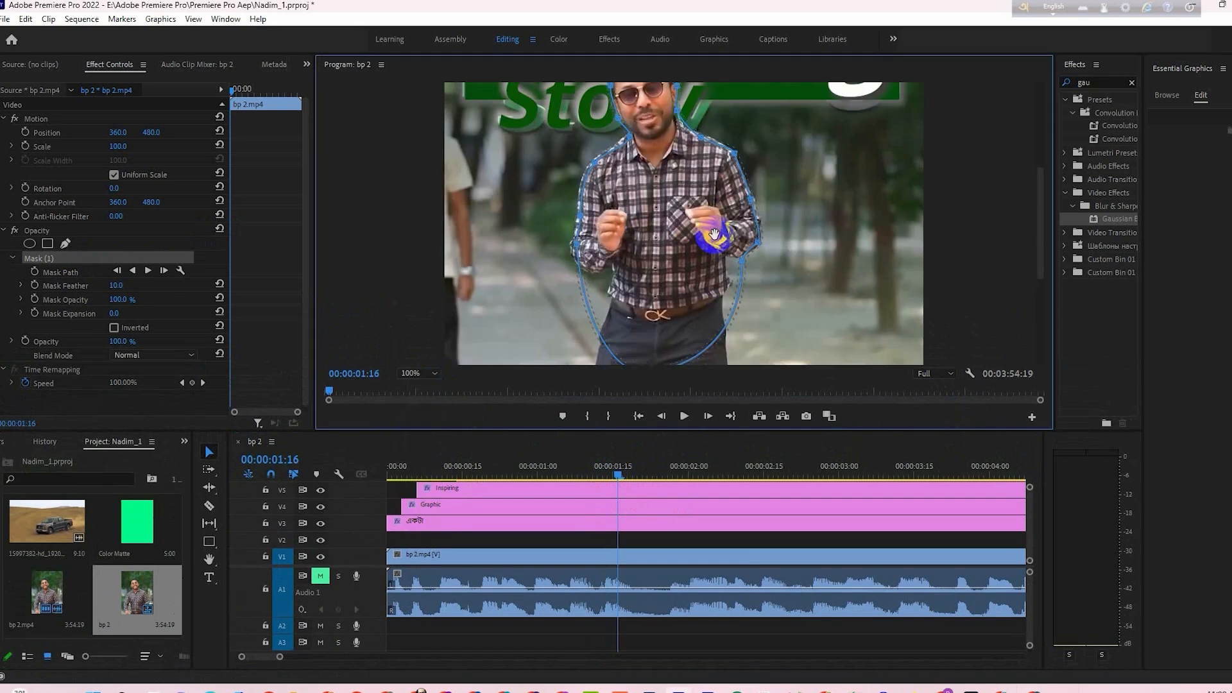
drag(1040, 228, 1041, 187)
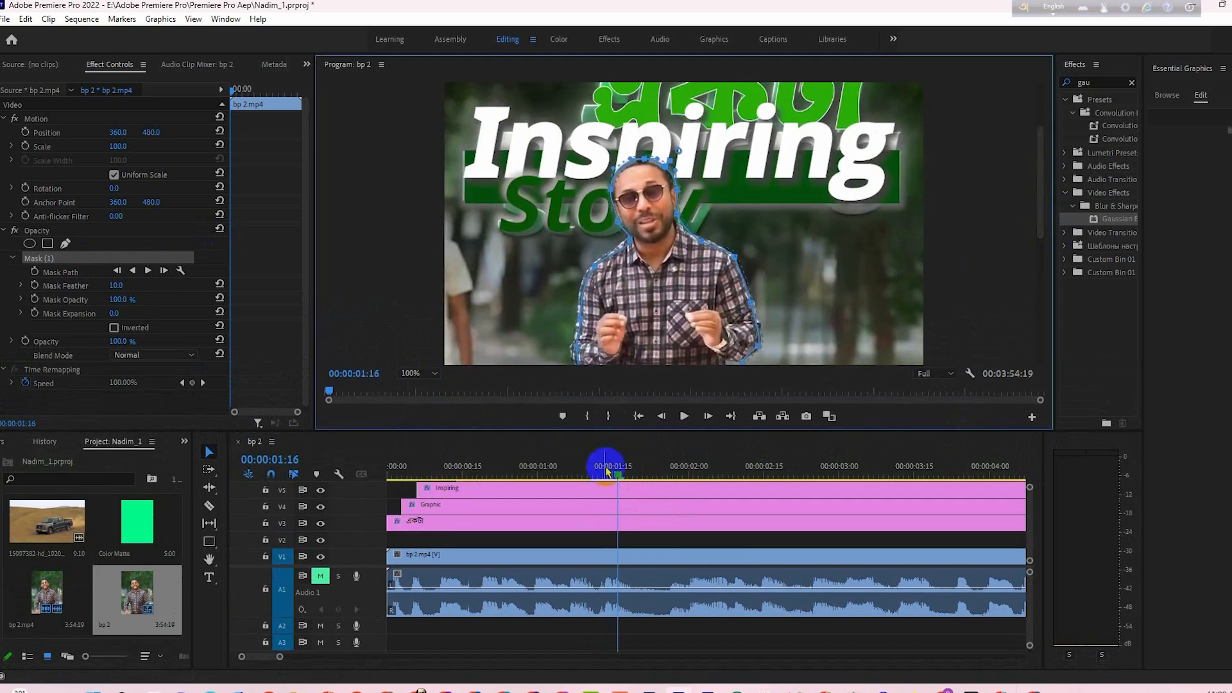
click(617, 476)
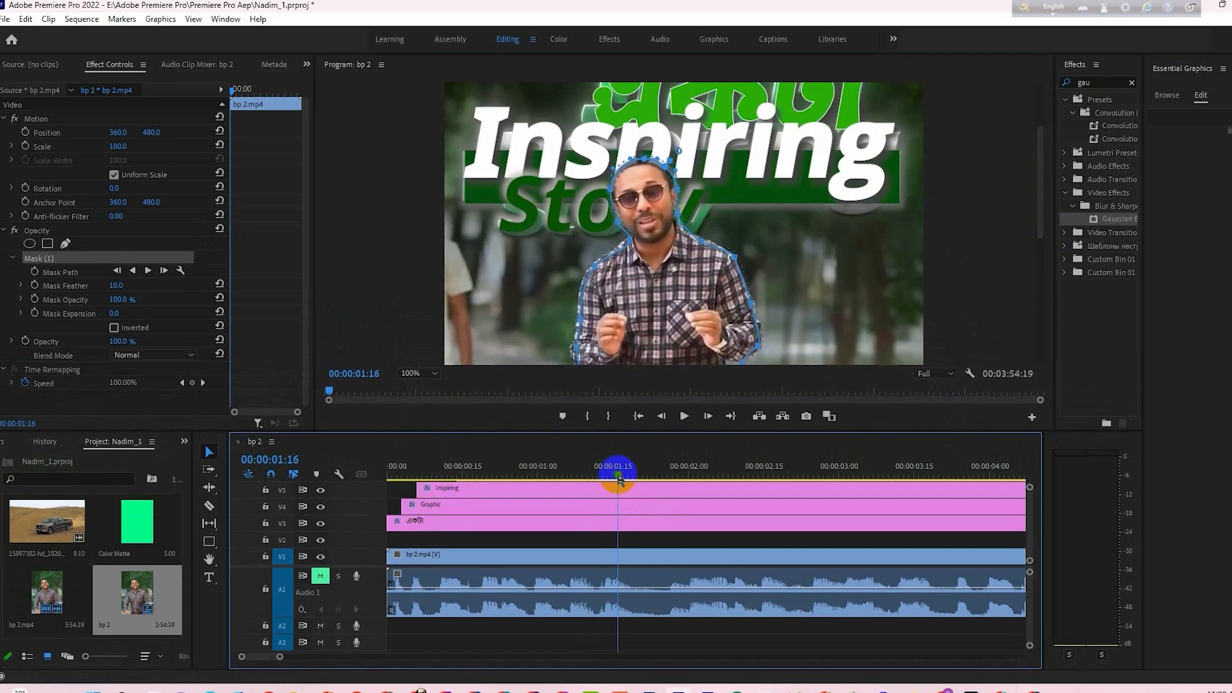
click(585, 270)
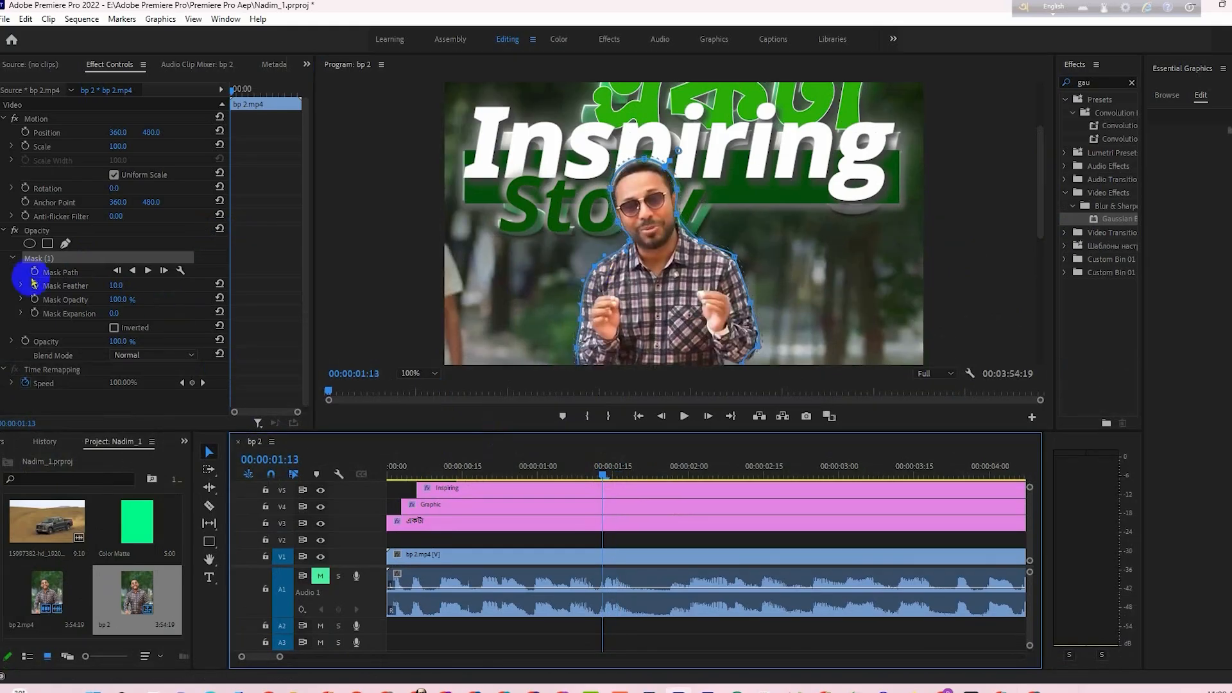
click(34, 272)
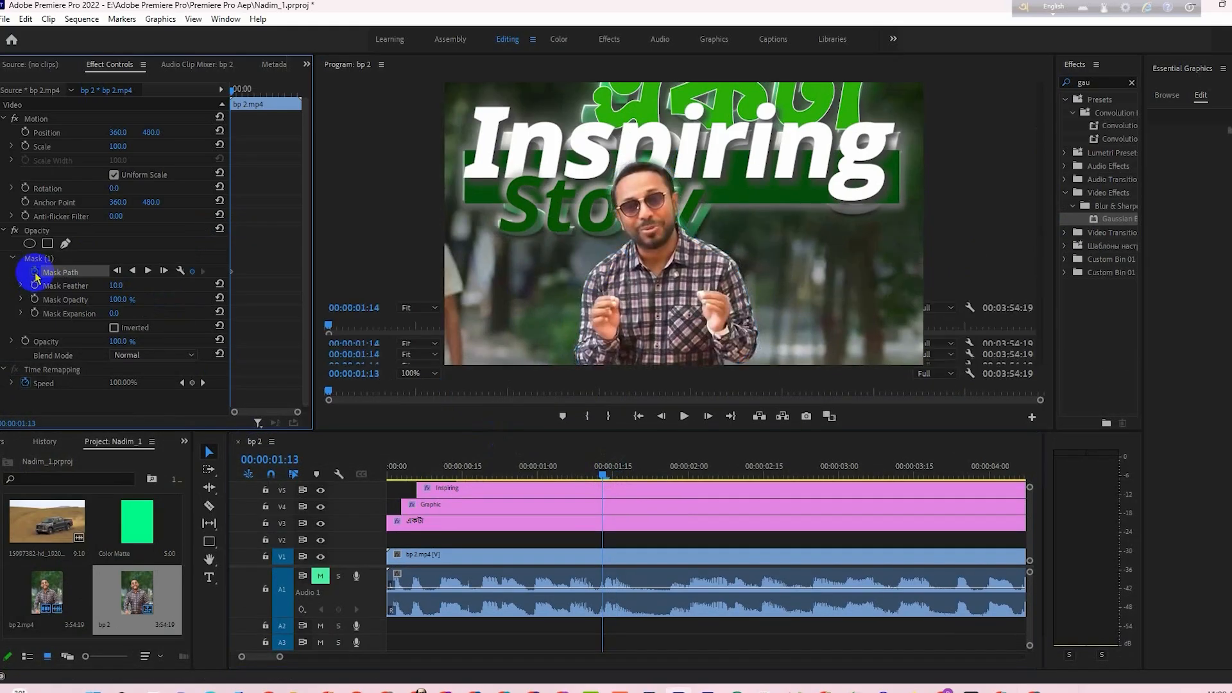
- Add a Mask Path keyframe at 00:00:01:15 by adjusting the outline along the man's head, shoulder and arm
click(606, 475)
drag(608, 478, 613, 478)
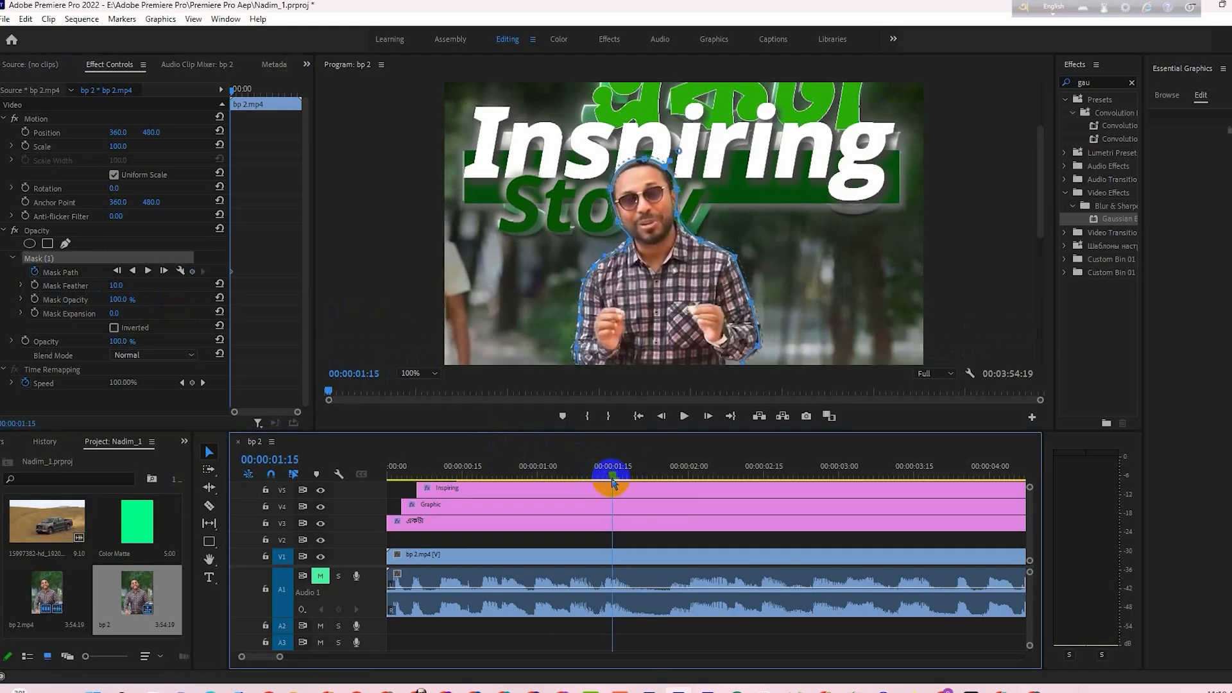
click(611, 200)
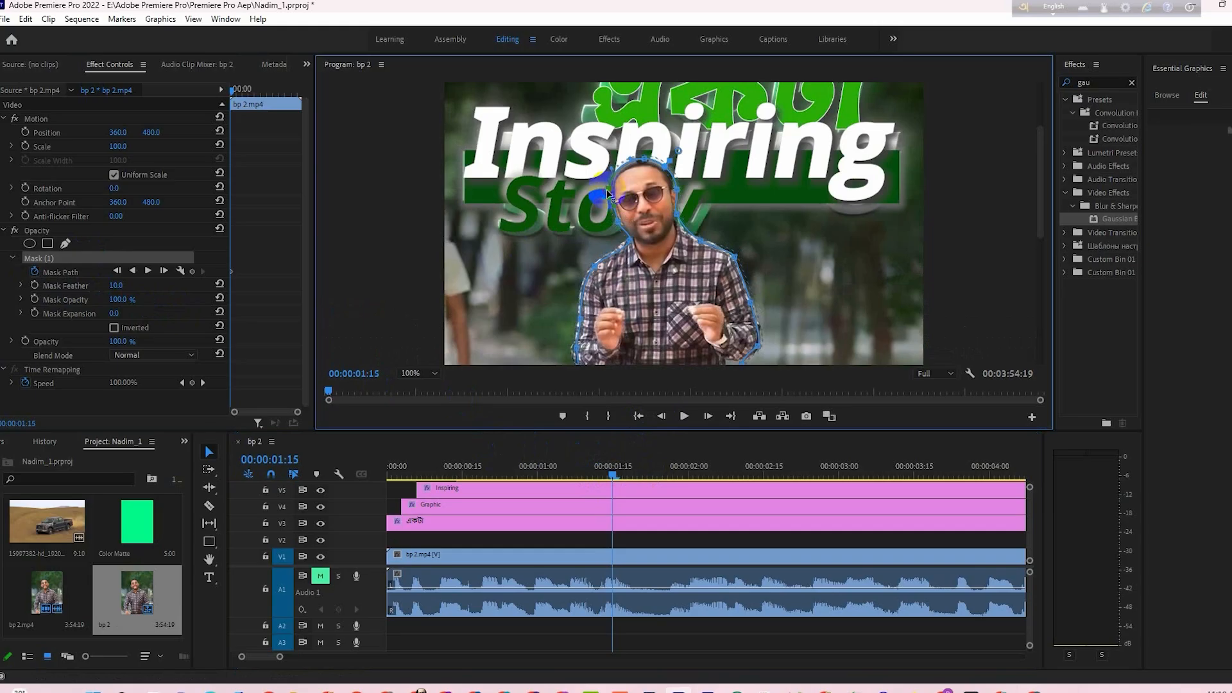
drag(235, 413, 255, 417)
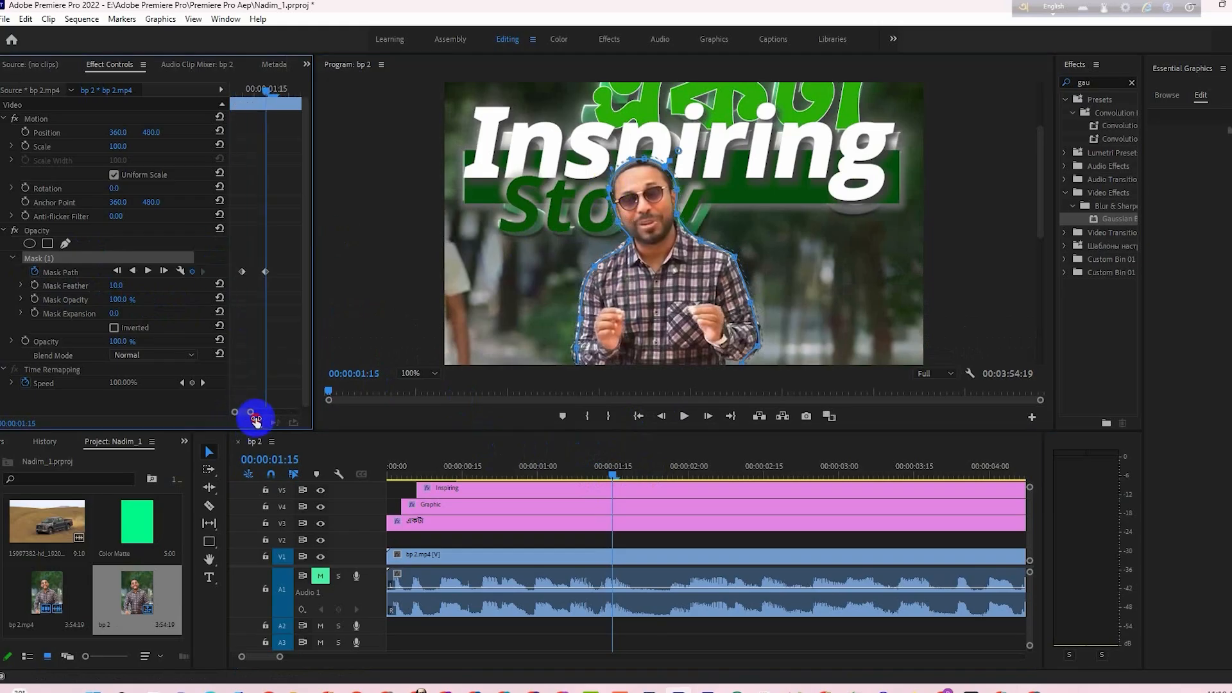
click(679, 240)
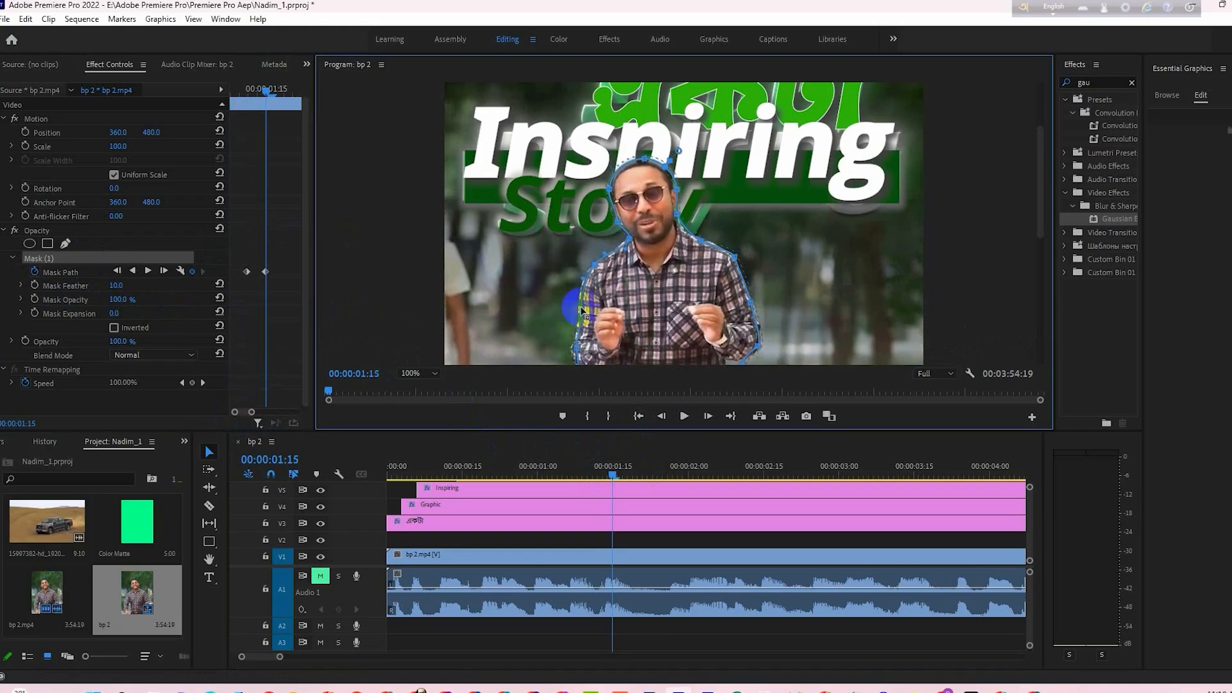
click(582, 306)
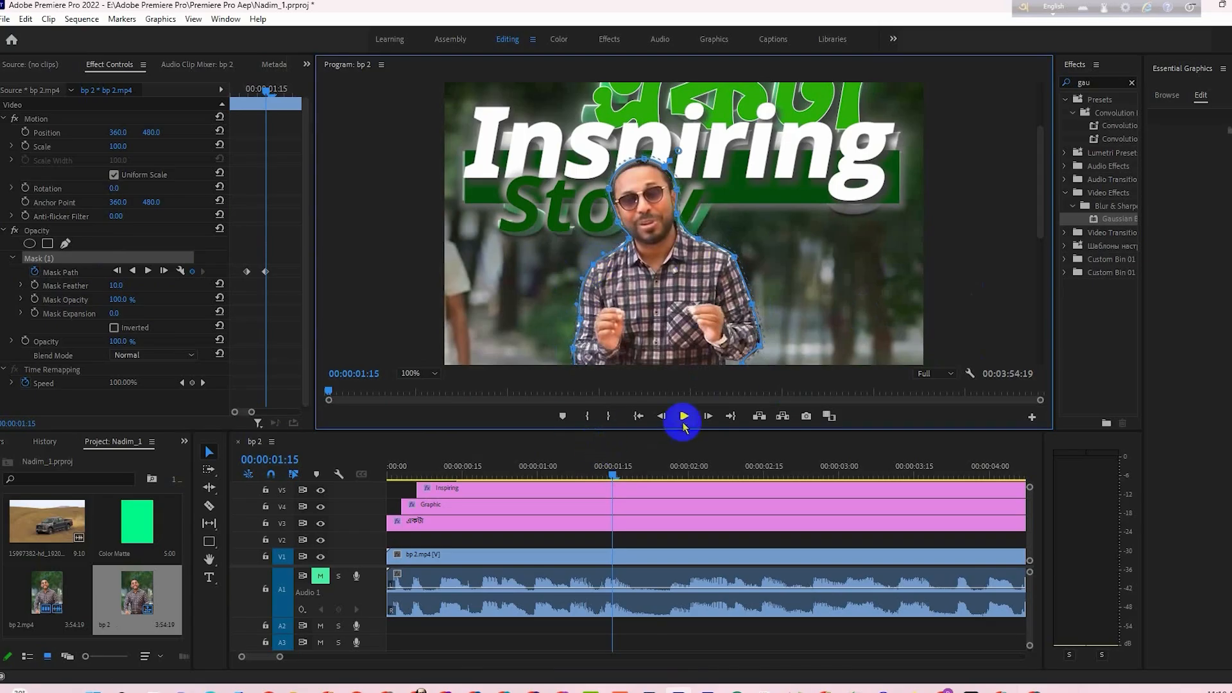
- Keyframe the mask's position at 00:00:01:17, 00:00:01:21 and 00:00:01:25 so it follows the man's movement
drag(613, 476, 624, 476)
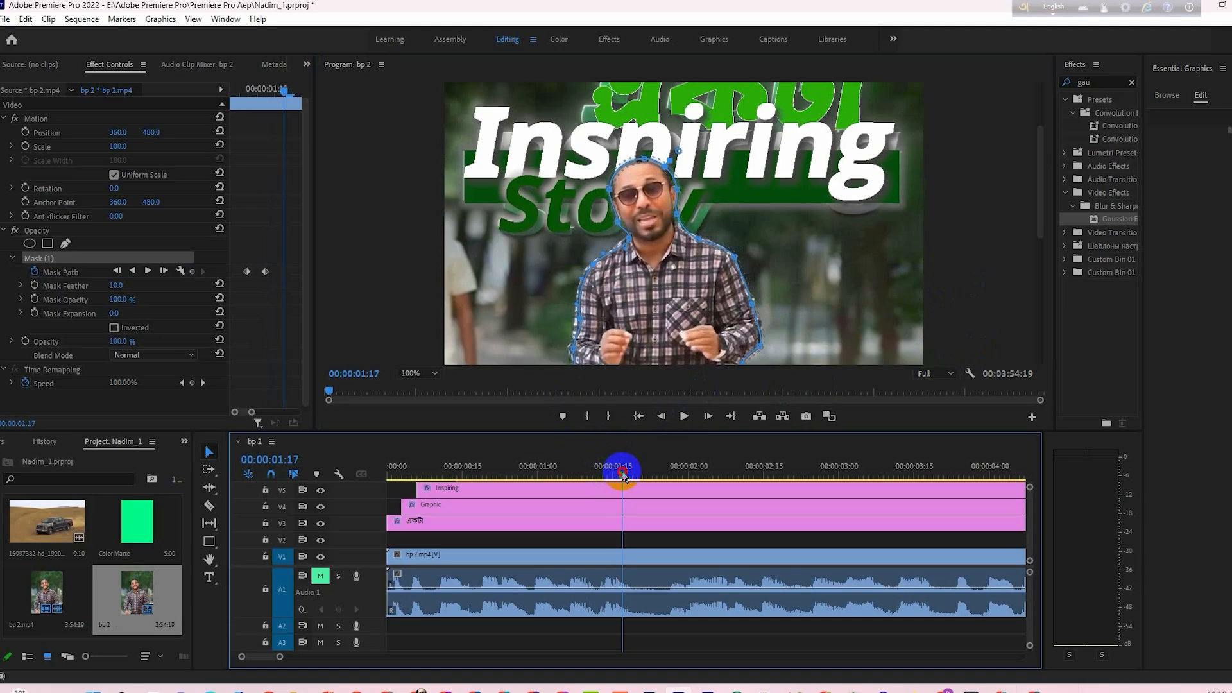
drag(665, 293, 661, 288)
drag(625, 477, 645, 478)
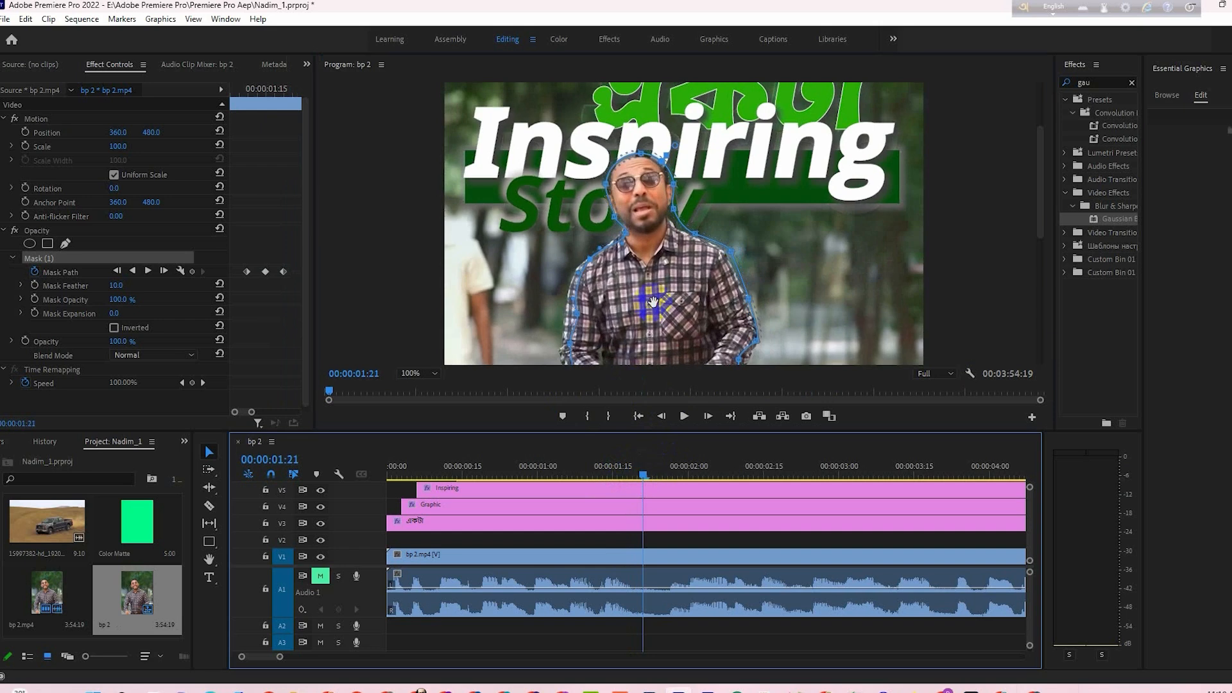
drag(653, 302, 648, 294)
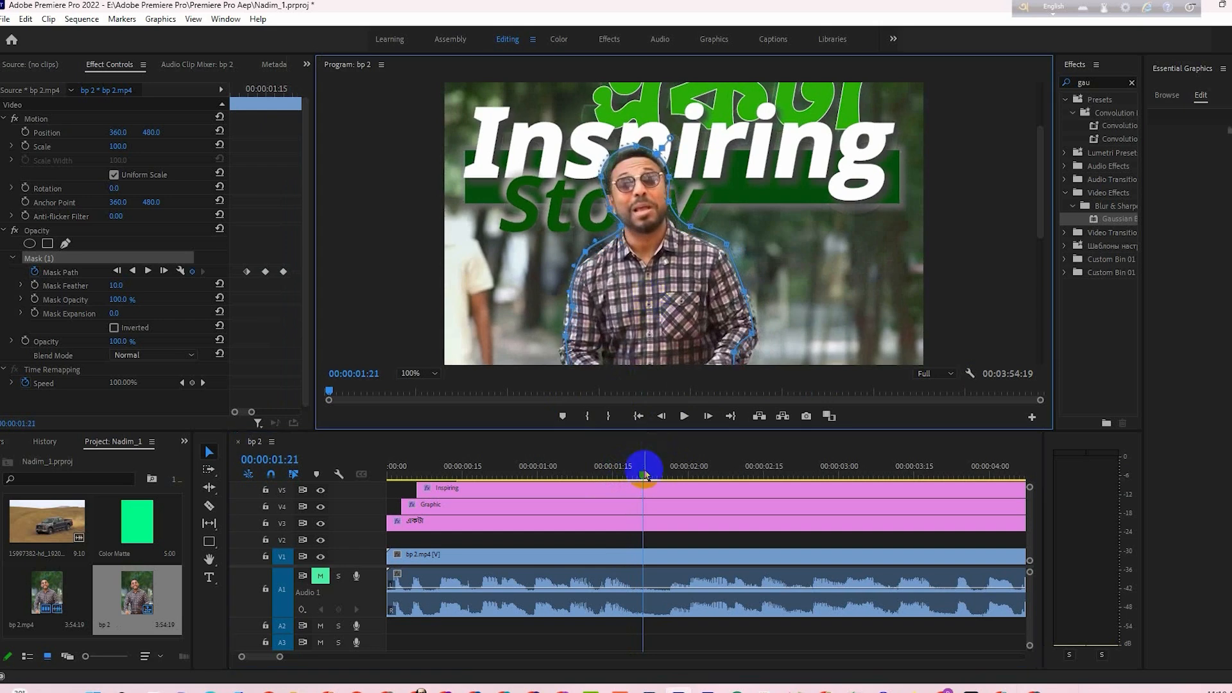
drag(647, 475, 663, 476)
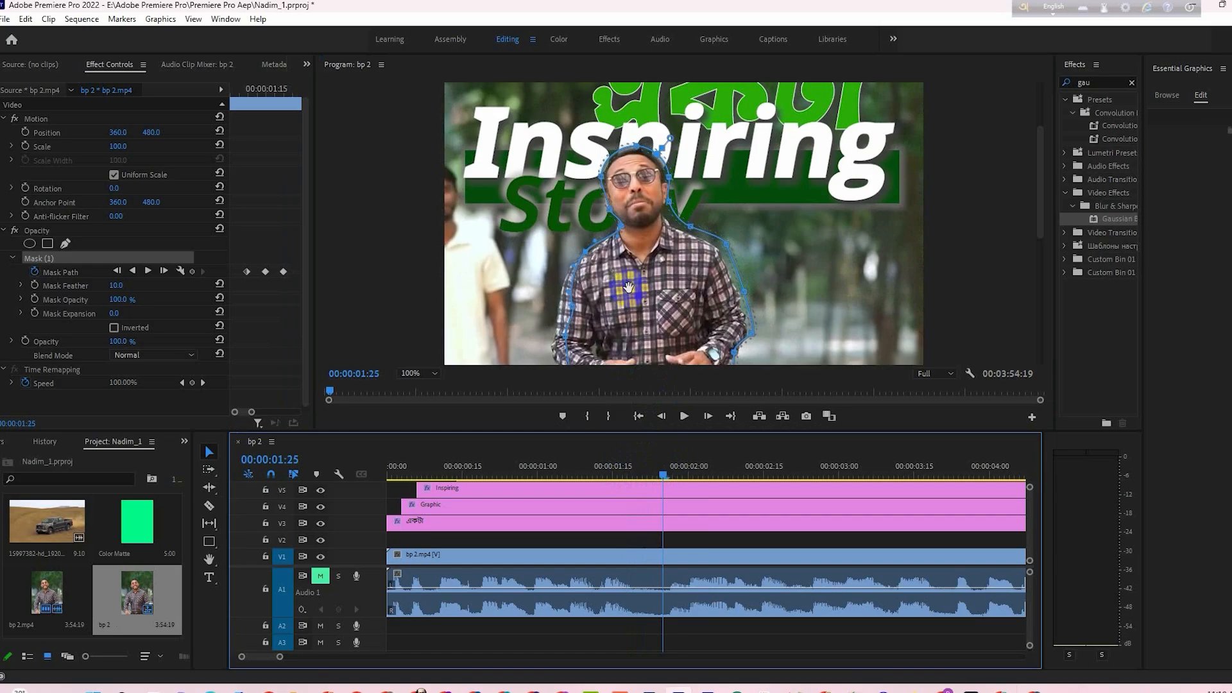
drag(628, 286, 640, 296)
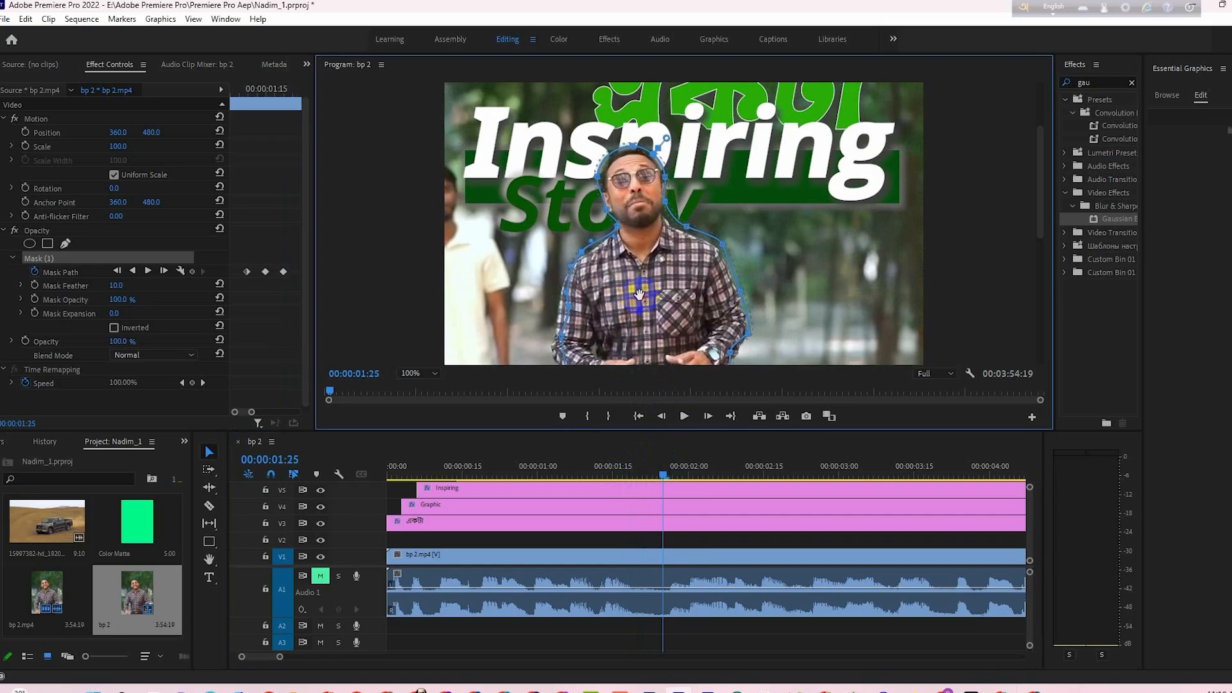
- Realign the mask with the man at 00:00:02:07 and at two slightly later frames, keyframing its path each time
drag(663, 475, 723, 475)
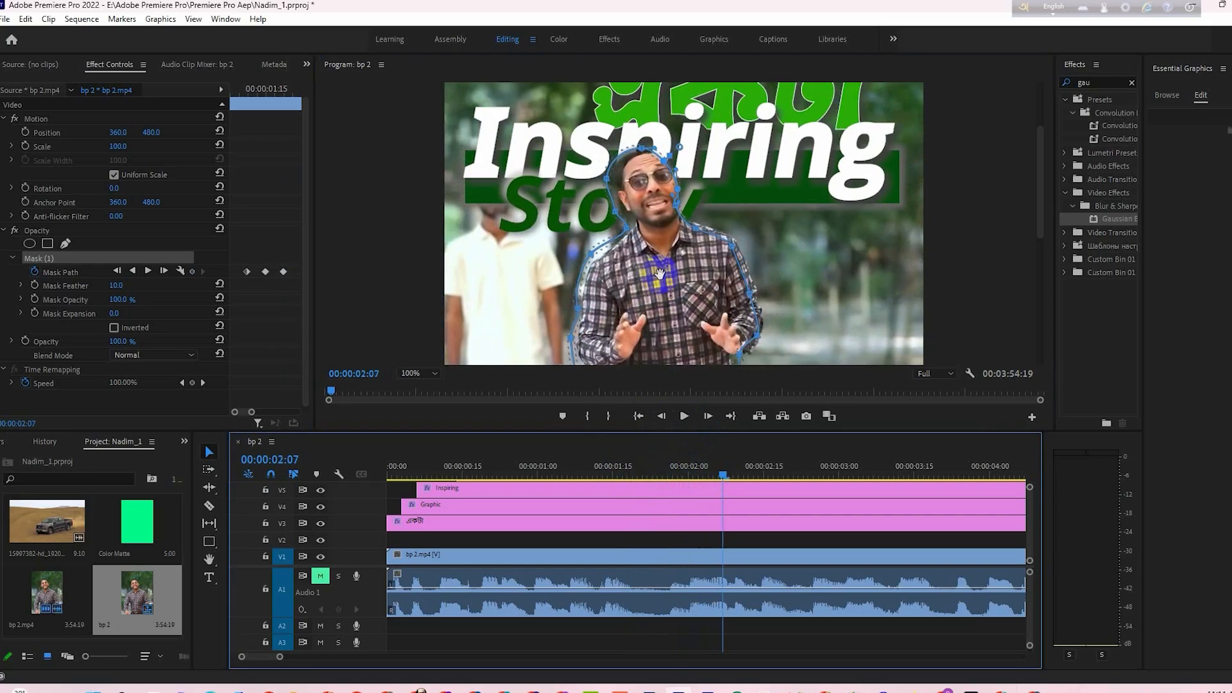
drag(656, 275, 665, 273)
drag(723, 475, 734, 477)
mouse_move(689, 282)
mouse_down()
mouse_move(612, 262)
mouse_move(689, 283)
mouse_up()
drag(733, 475, 744, 476)
drag(687, 282, 706, 287)
- Advance through the following frames to 00:00:02:17 and shift the mask to keep it on the man
click(758, 474)
key(Right)
key(Right)
drag(782, 480, 787, 474)
drag(712, 264, 715, 264)
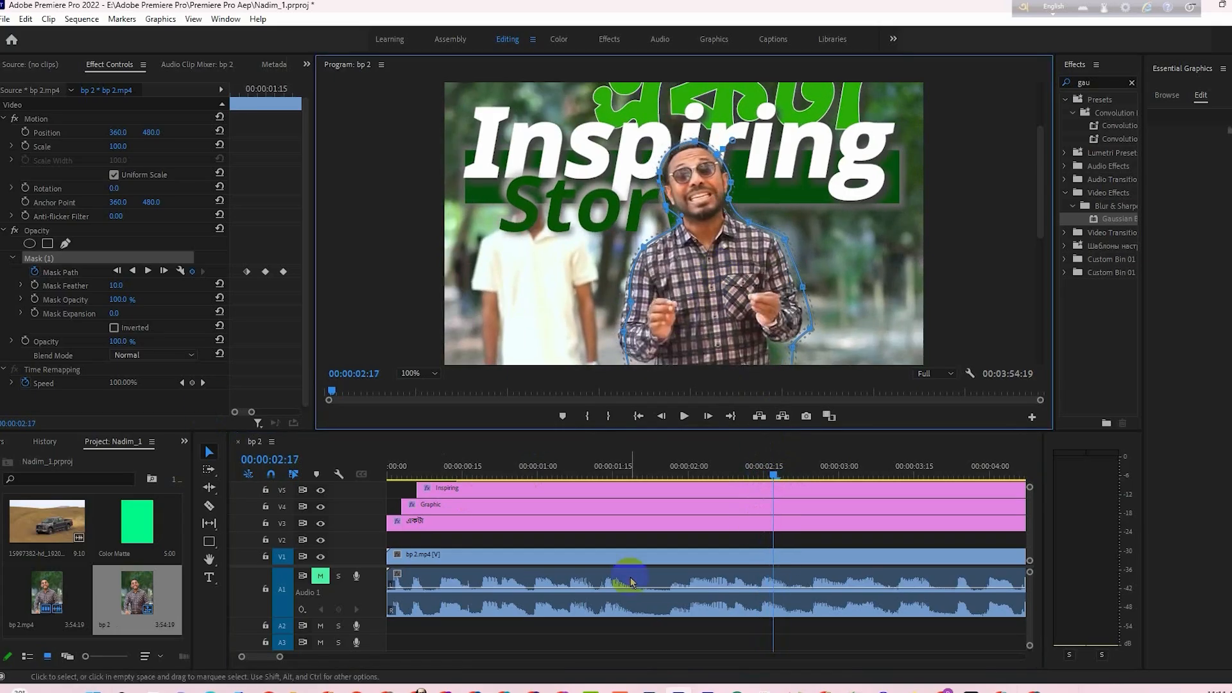
drag(280, 656, 321, 656)
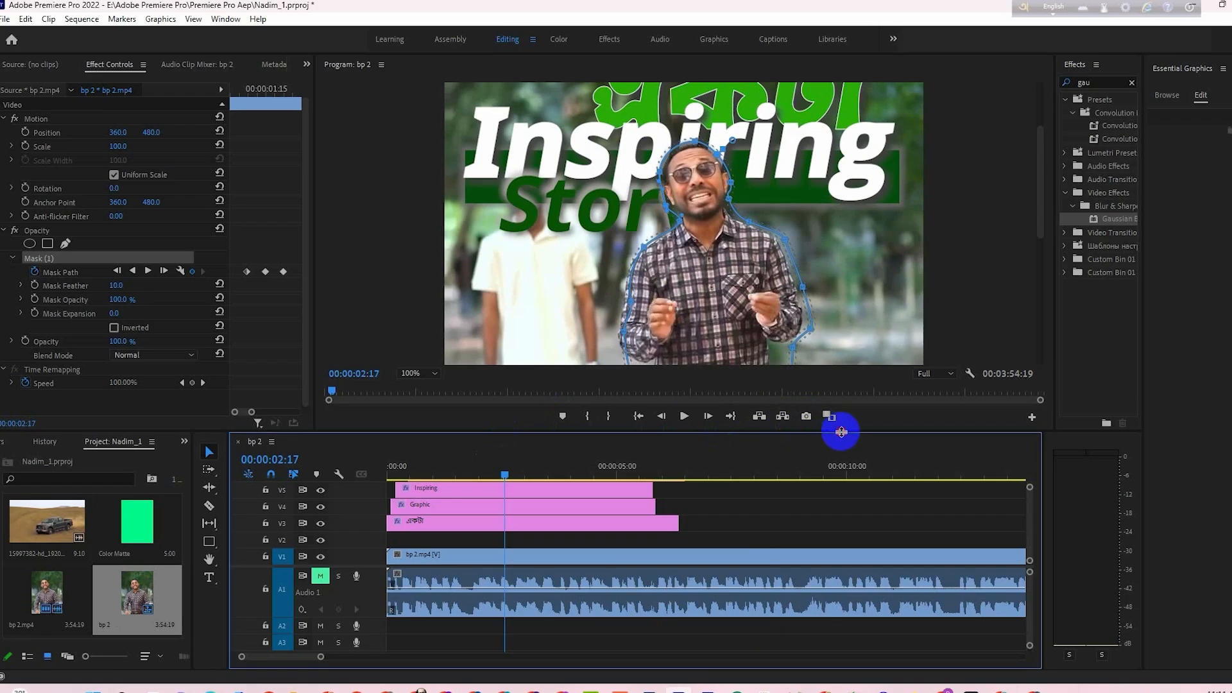
- Move the masked video copy and the four title graphics down one track so they occupy V2 through V6
drag(841, 432, 852, 365)
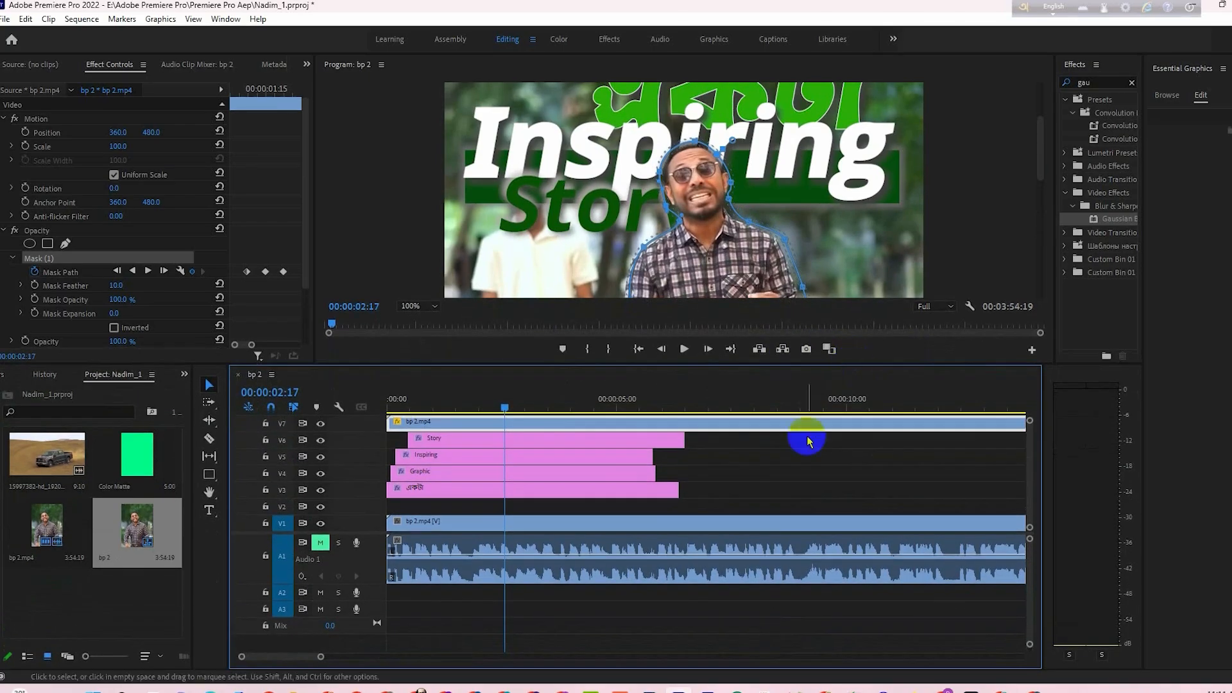
drag(695, 504, 601, 444)
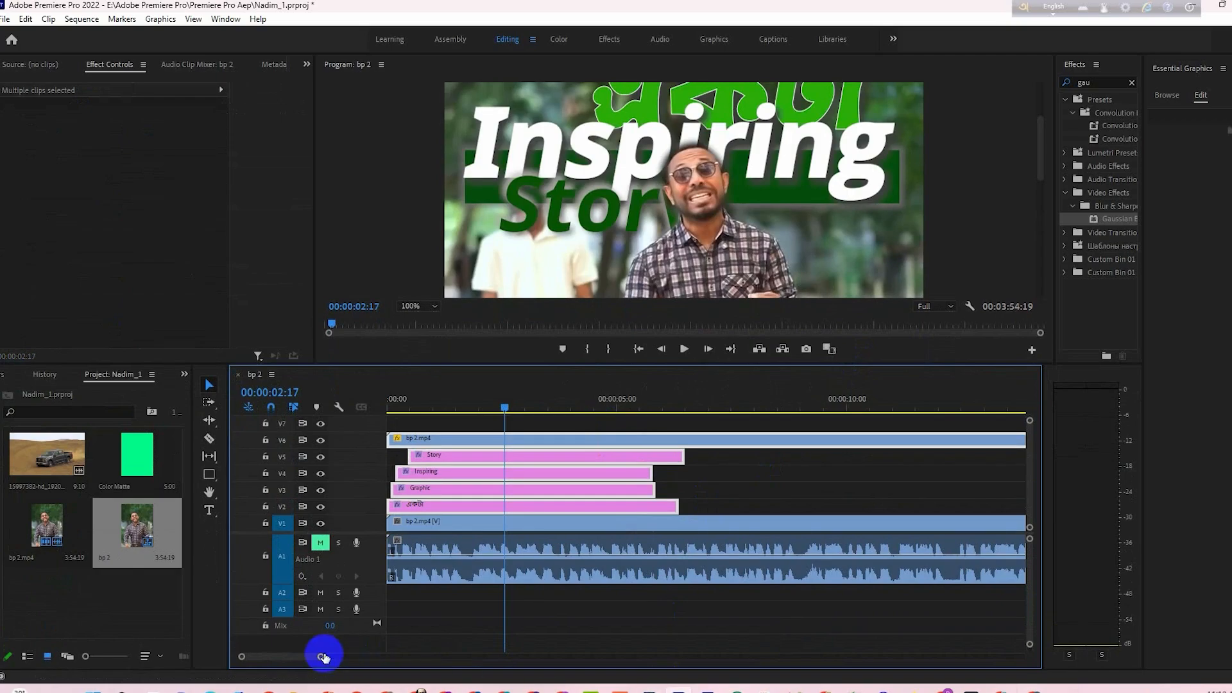
drag(324, 657, 306, 662)
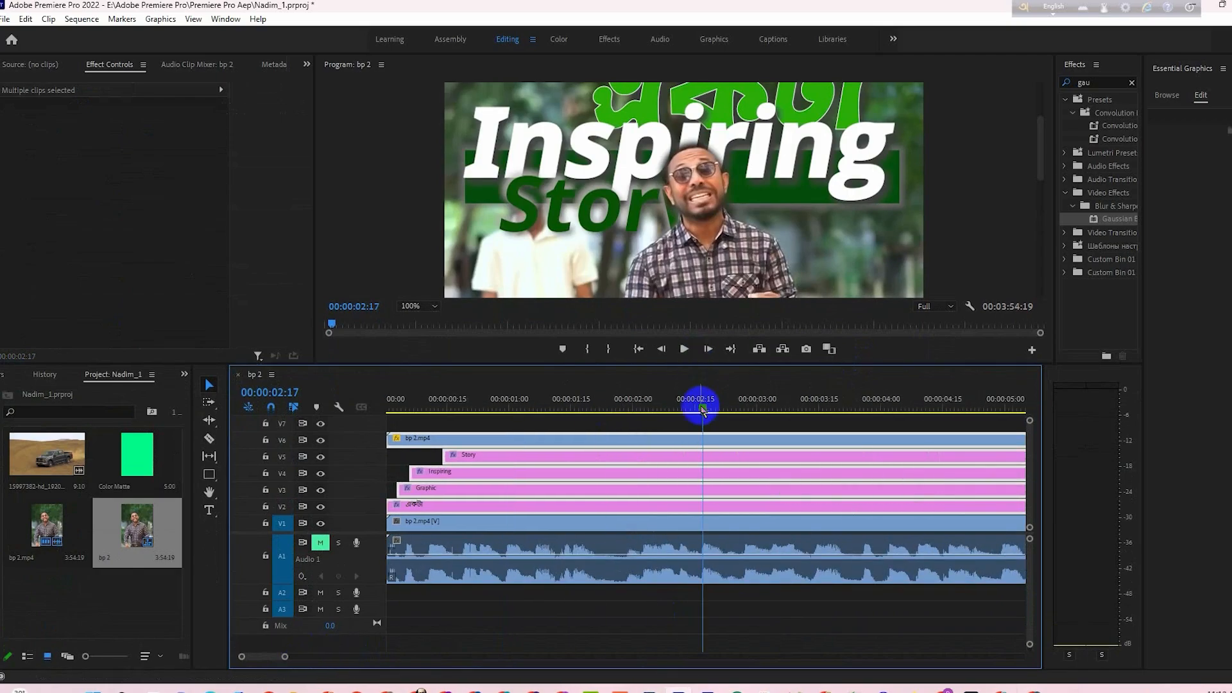
- Fit the preview to the whole frame and scrub the title animation up to 00:00:01:16
drag(702, 408, 523, 429)
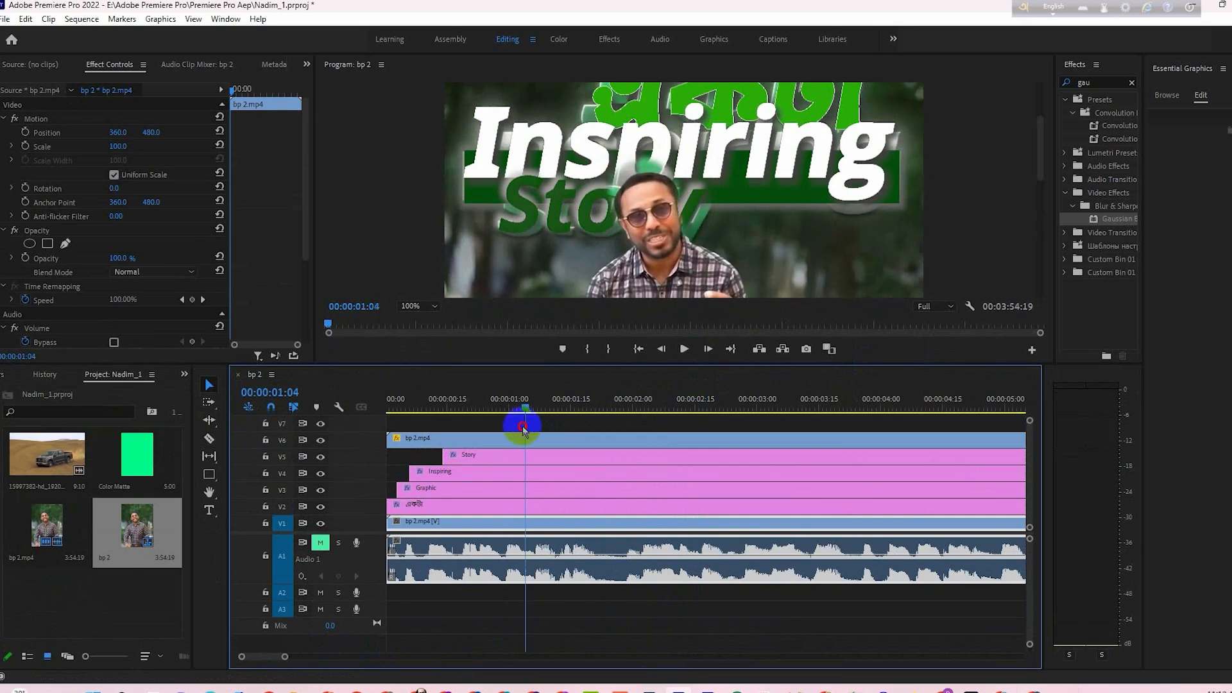
click(420, 307)
click(417, 321)
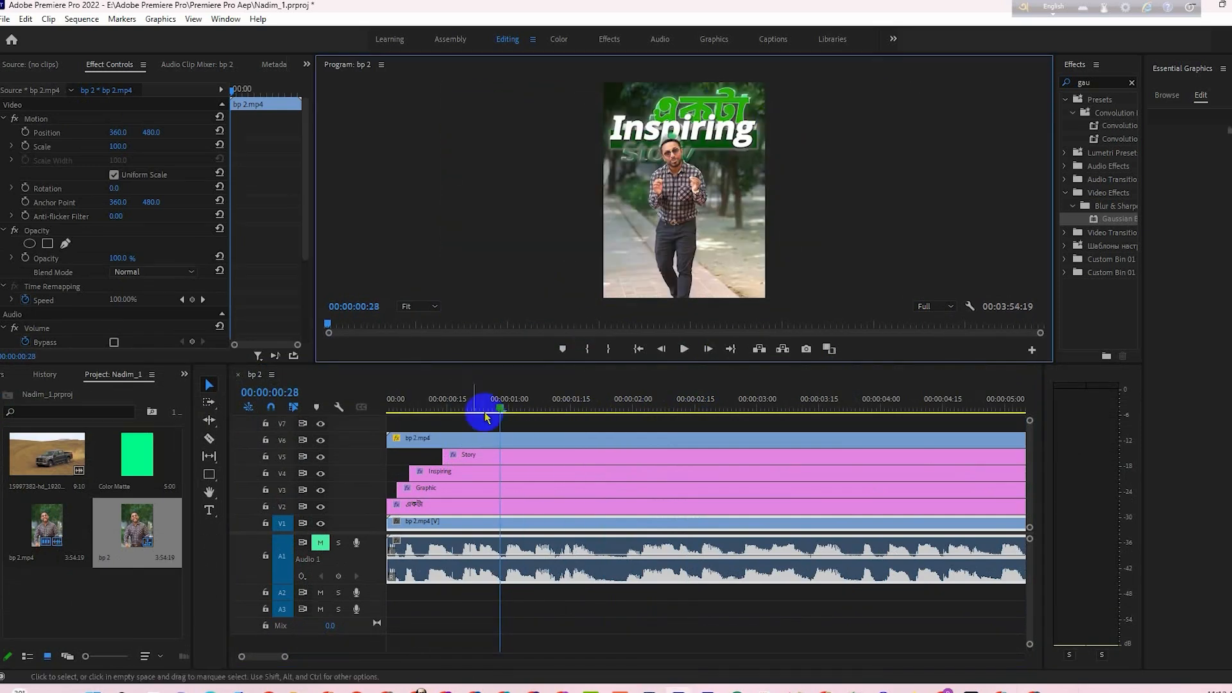
drag(481, 412, 575, 407)
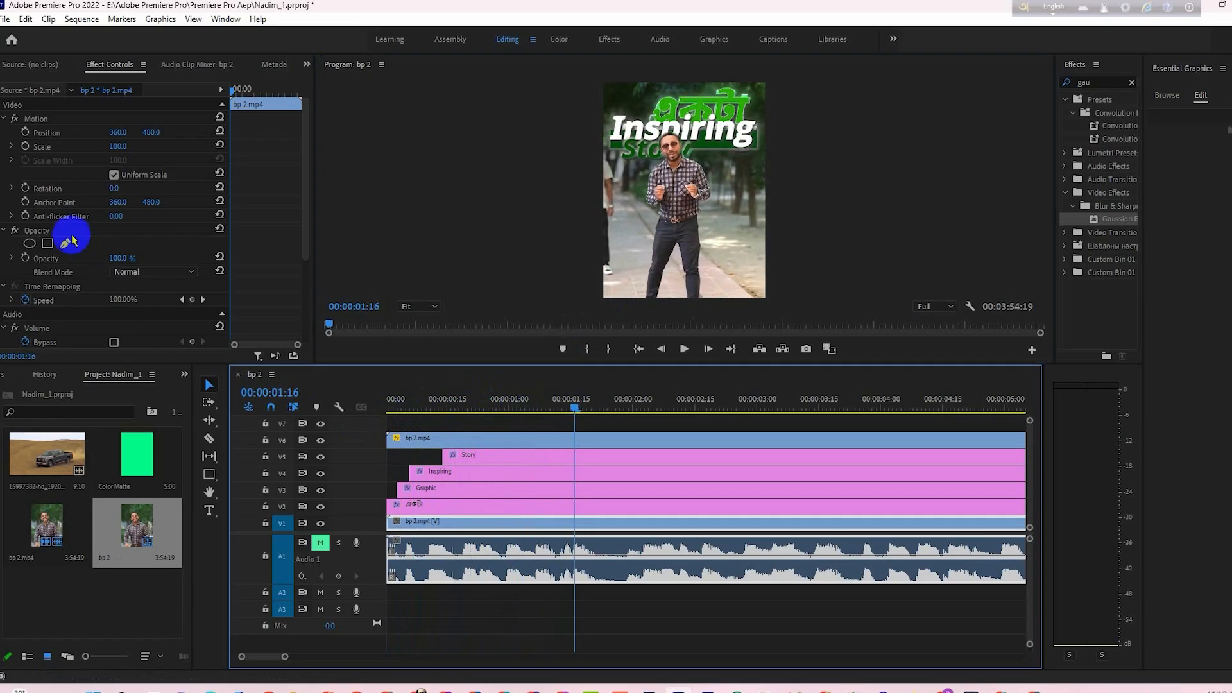
- Select the mask on the V6 video copy and shift it onto the man at 00:00:01:06
click(489, 441)
click(30, 243)
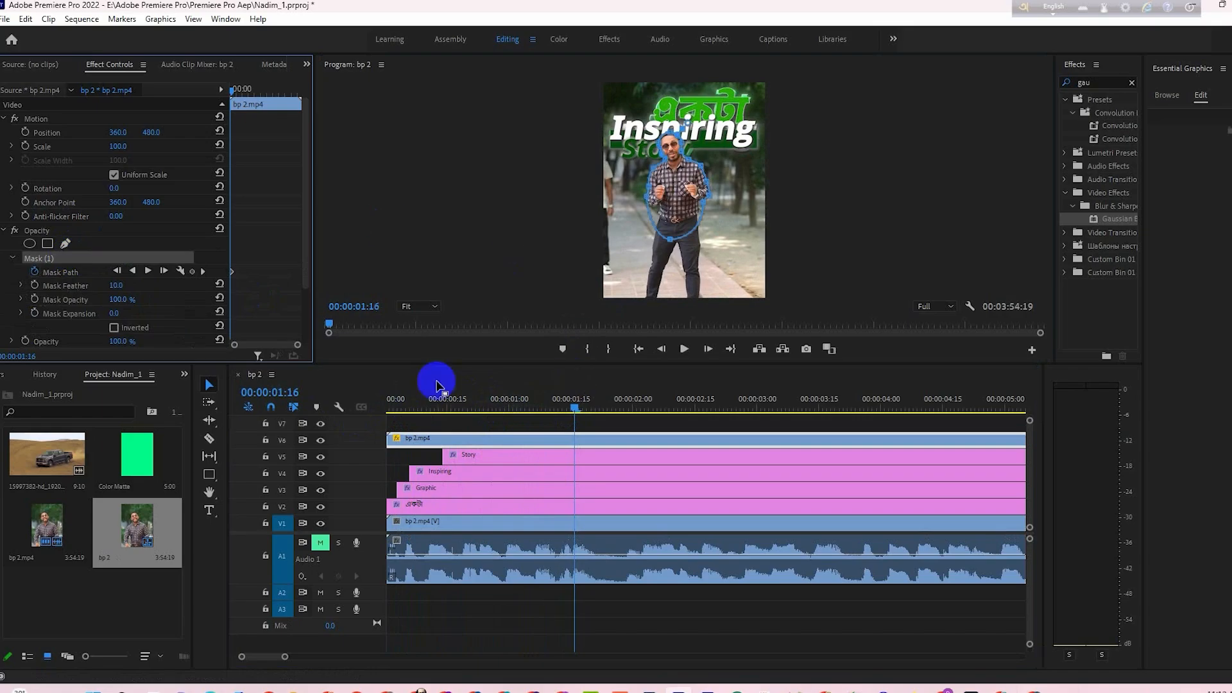
drag(244, 346, 260, 347)
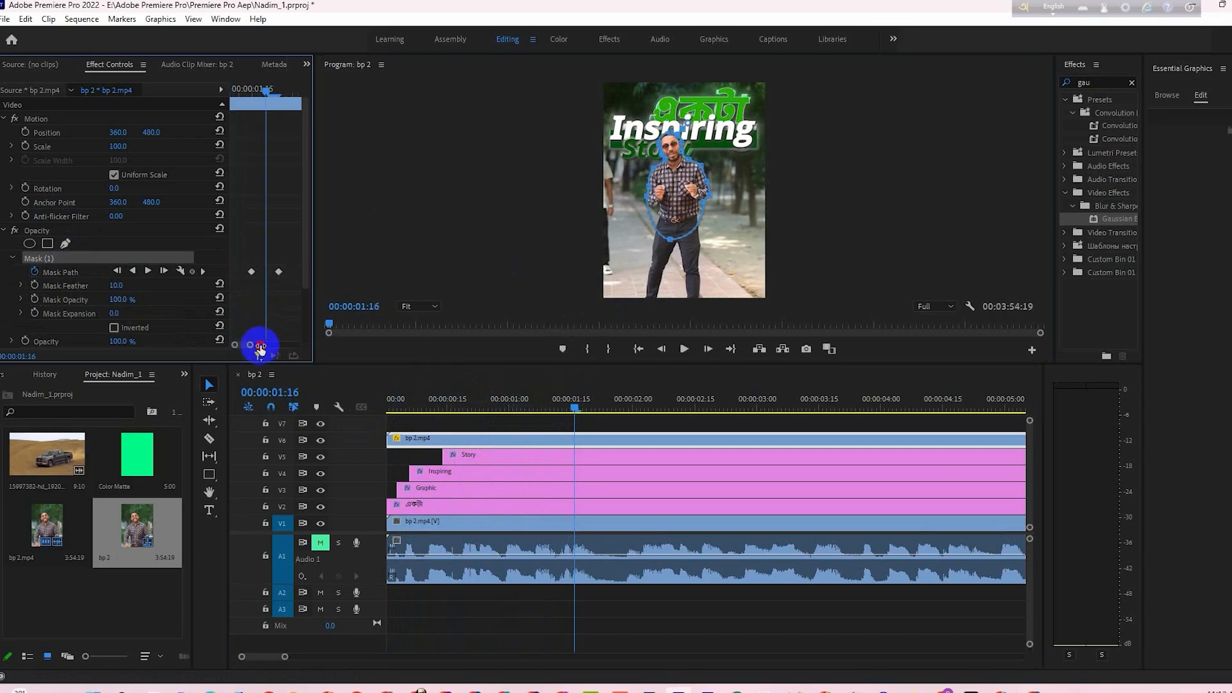
drag(266, 95, 233, 95)
click(419, 307)
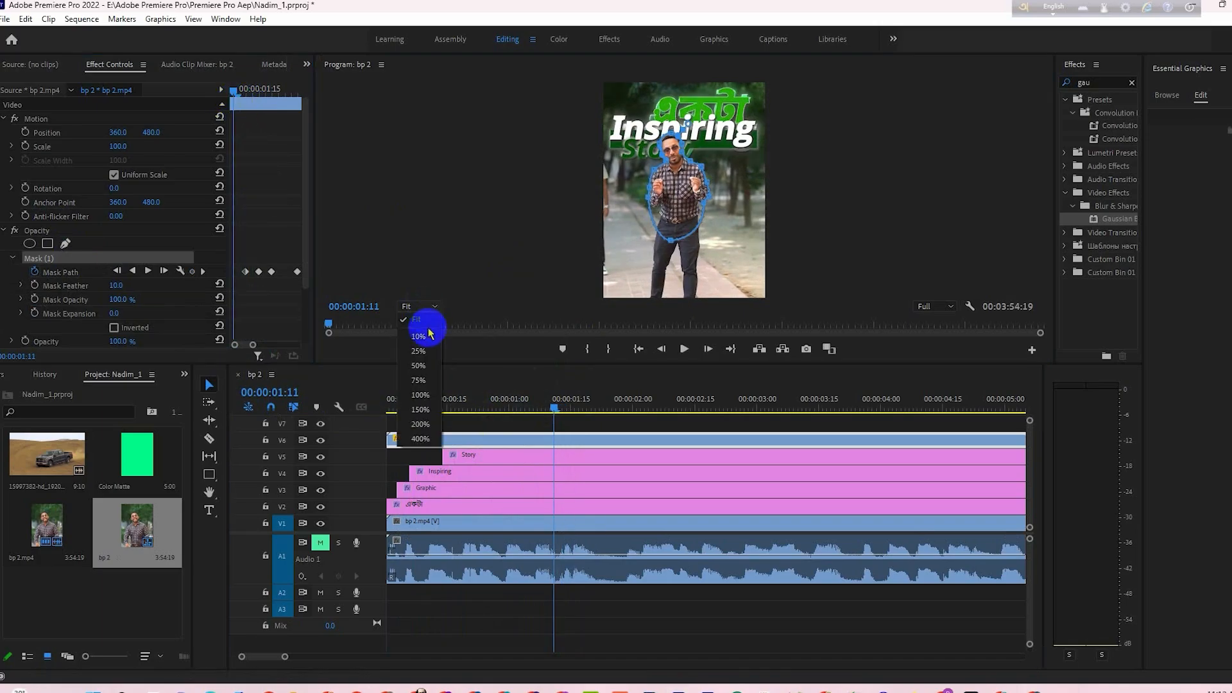
click(414, 384)
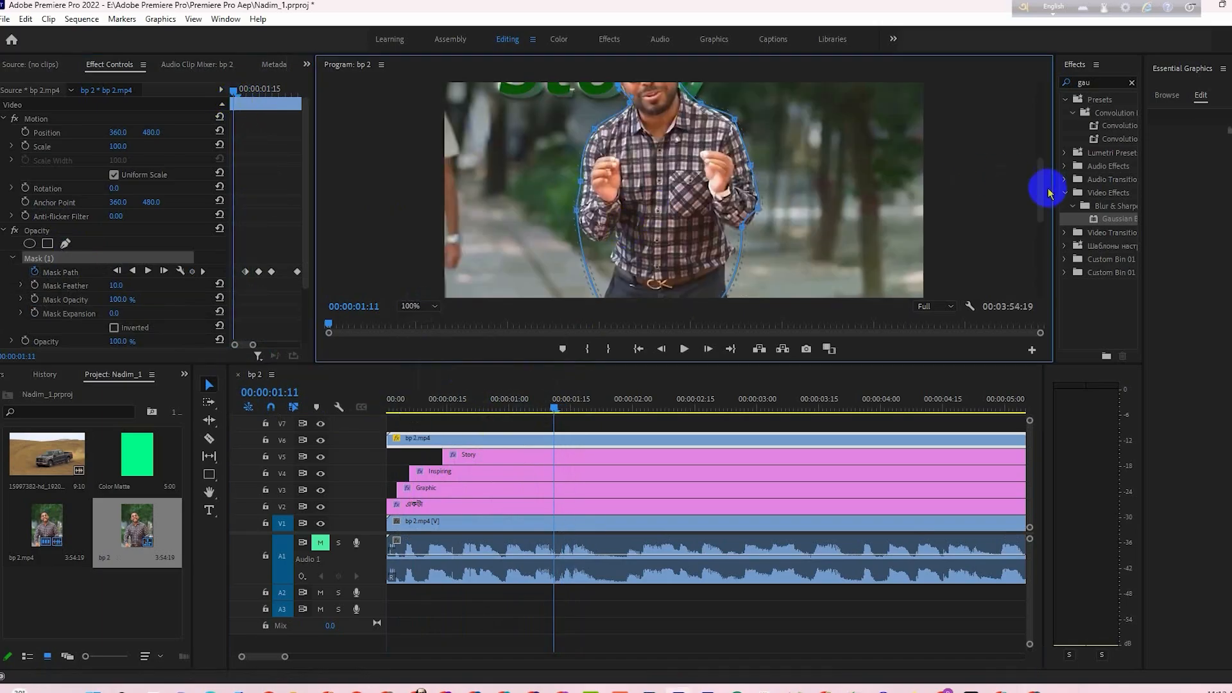
drag(1041, 187, 1041, 162)
drag(558, 406, 534, 408)
drag(638, 253, 638, 255)
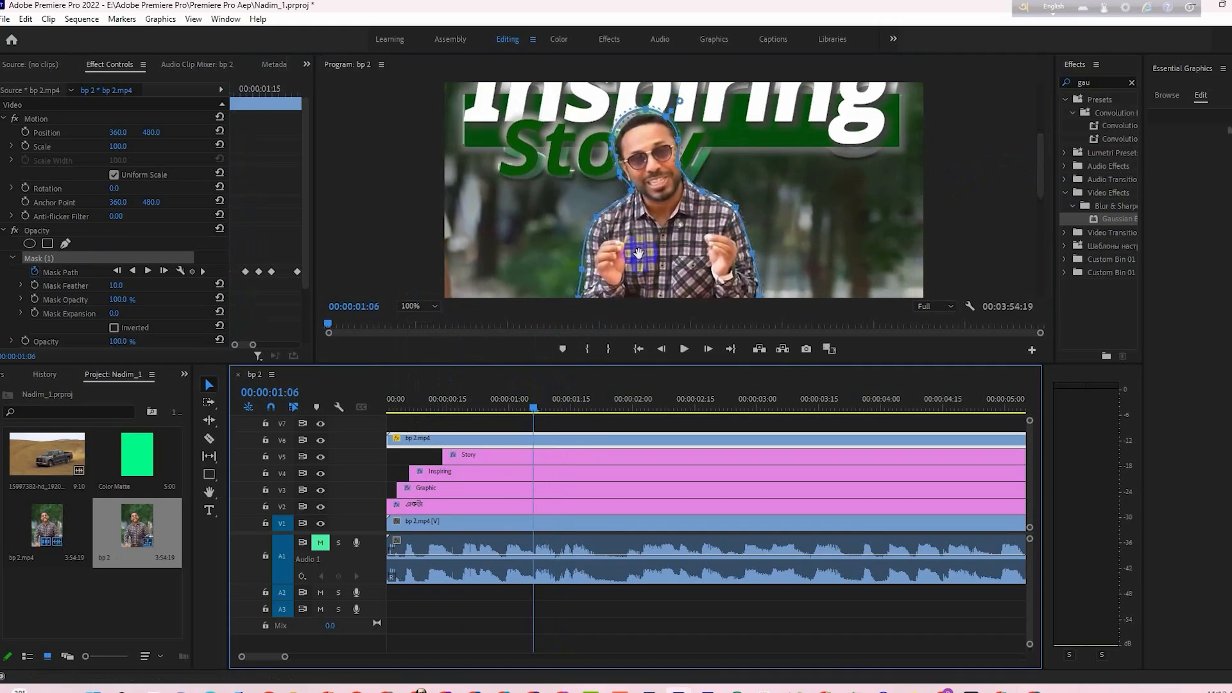
- Realign the mask with the man at four progressively earlier frames back to 00:00:00:19
drag(533, 409, 518, 408)
drag(644, 263, 645, 265)
drag(517, 408, 503, 408)
drag(654, 223, 654, 225)
drag(503, 407, 488, 408)
drag(653, 235, 653, 238)
drag(488, 407, 464, 407)
drag(656, 237, 654, 234)
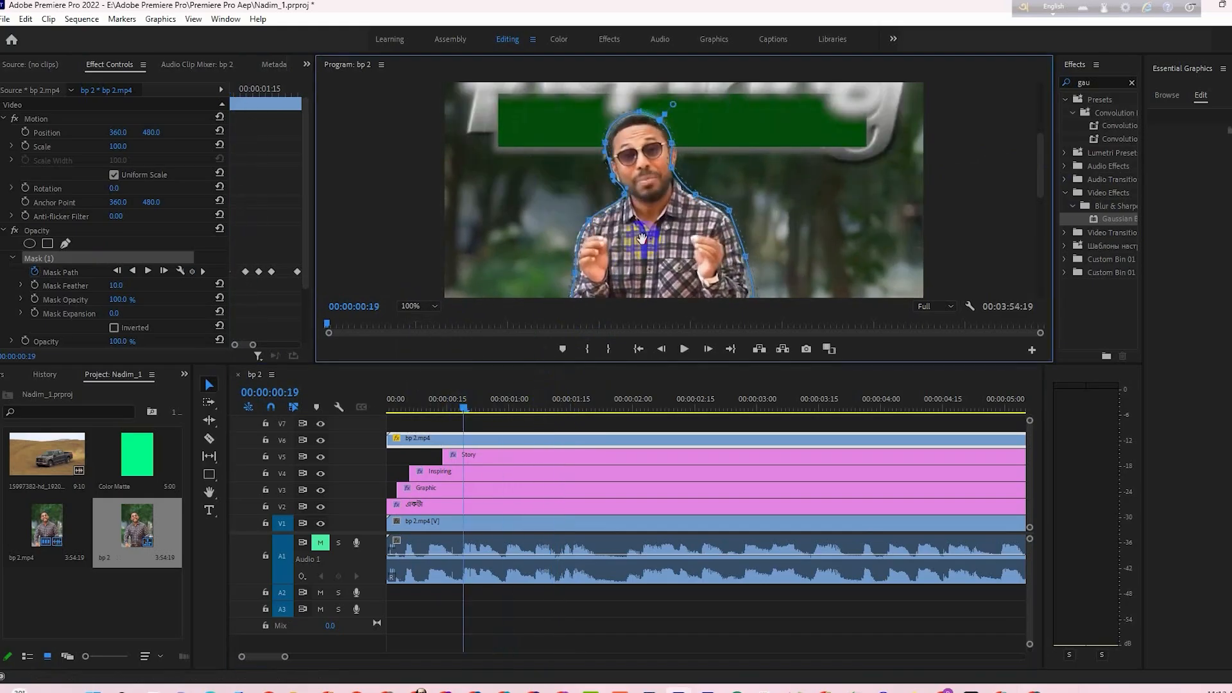
- Shift the mask onto the man at two frames before 00:00:00:19 and go back to 00:00:00:08
drag(464, 408, 443, 407)
drag(652, 237, 647, 232)
drag(443, 407, 431, 407)
drag(644, 235, 639, 230)
drag(431, 408, 419, 408)
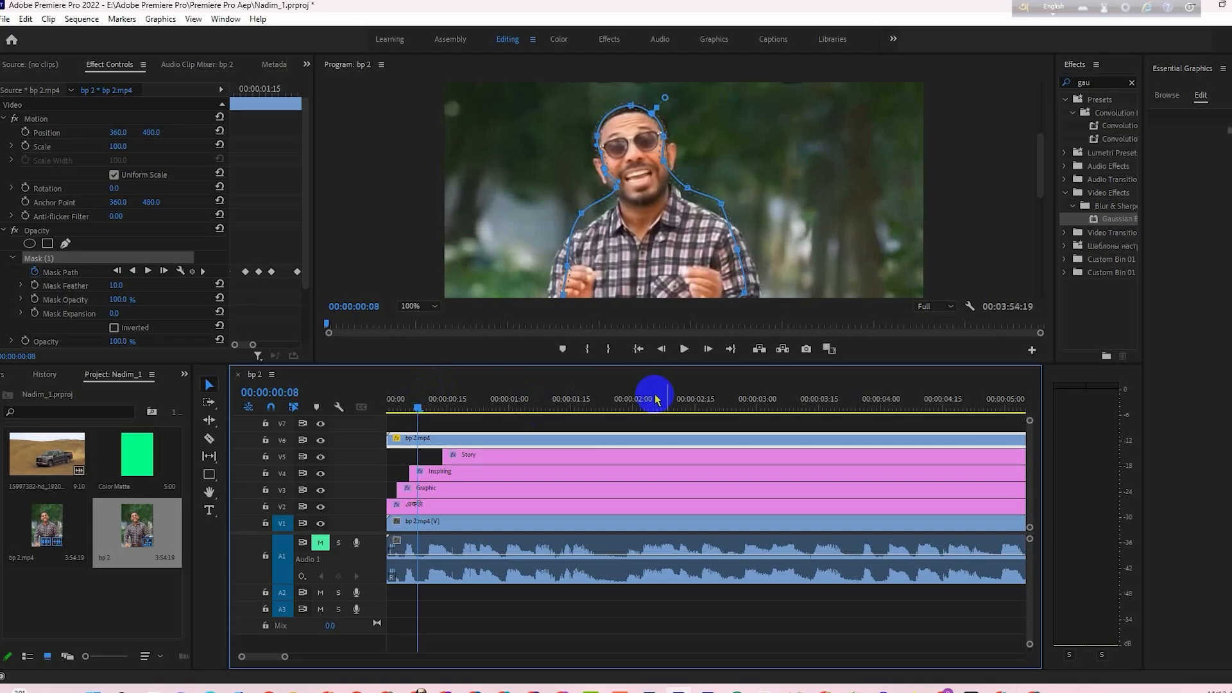
- Fit the preview to the whole frame and play the masked title animation, replaying it from the start
click(434, 306)
click(417, 319)
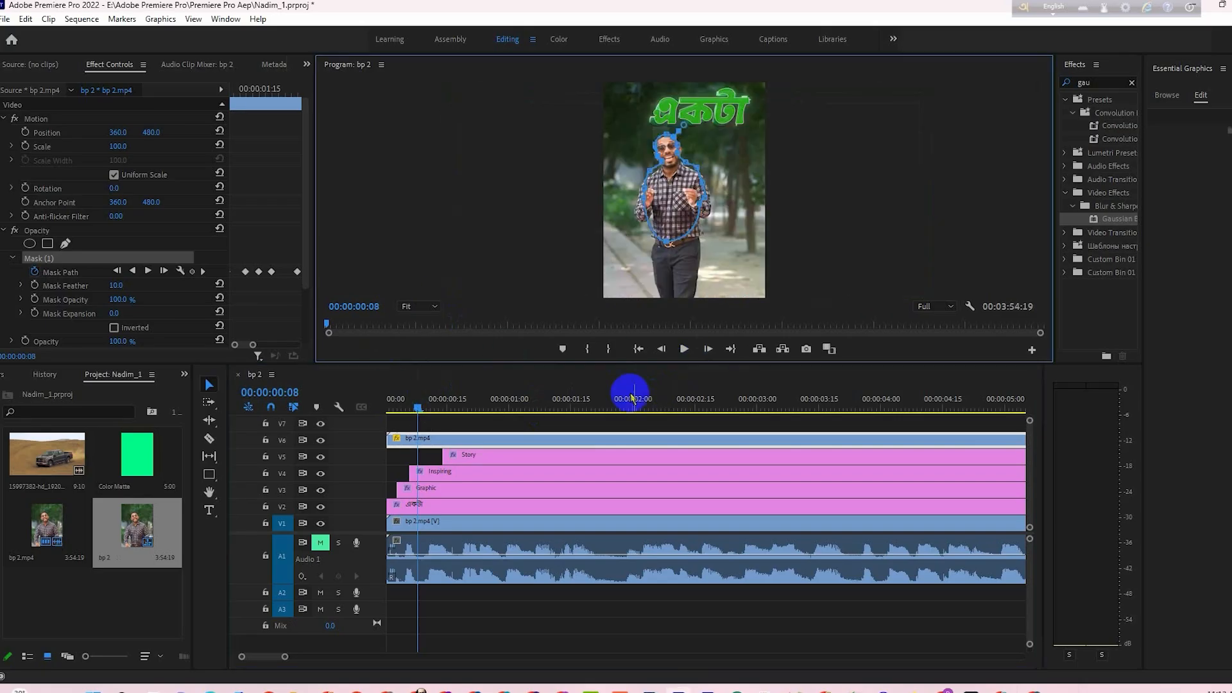
click(536, 596)
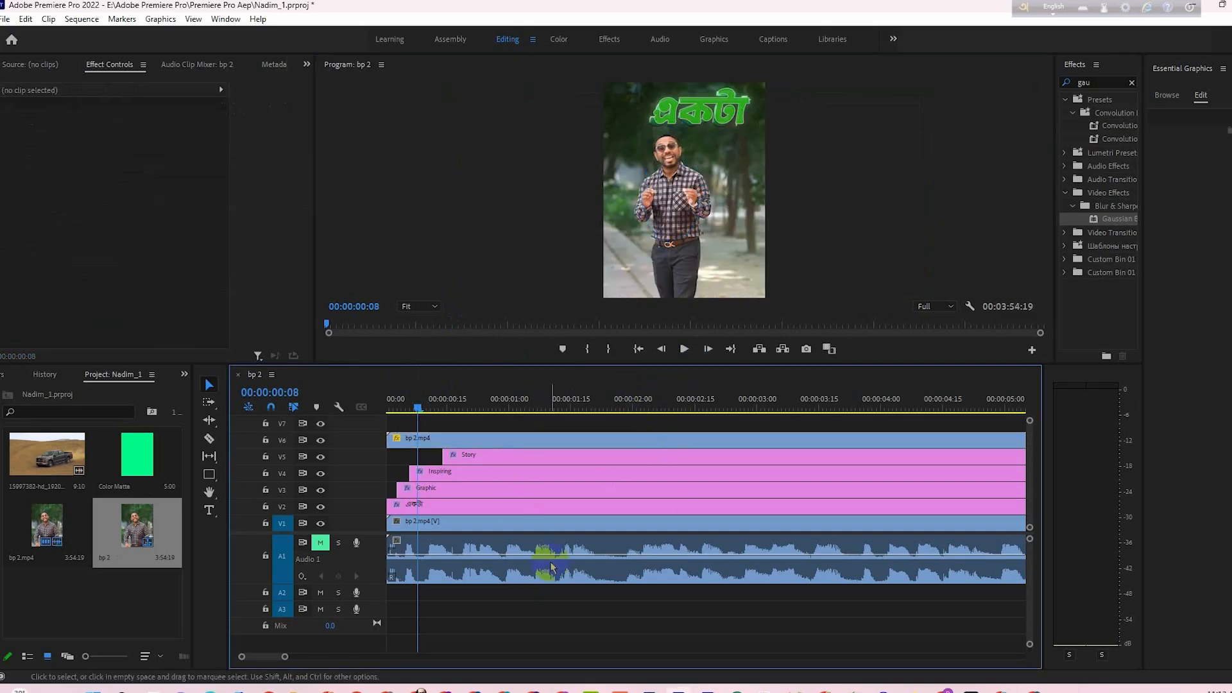
key(space)
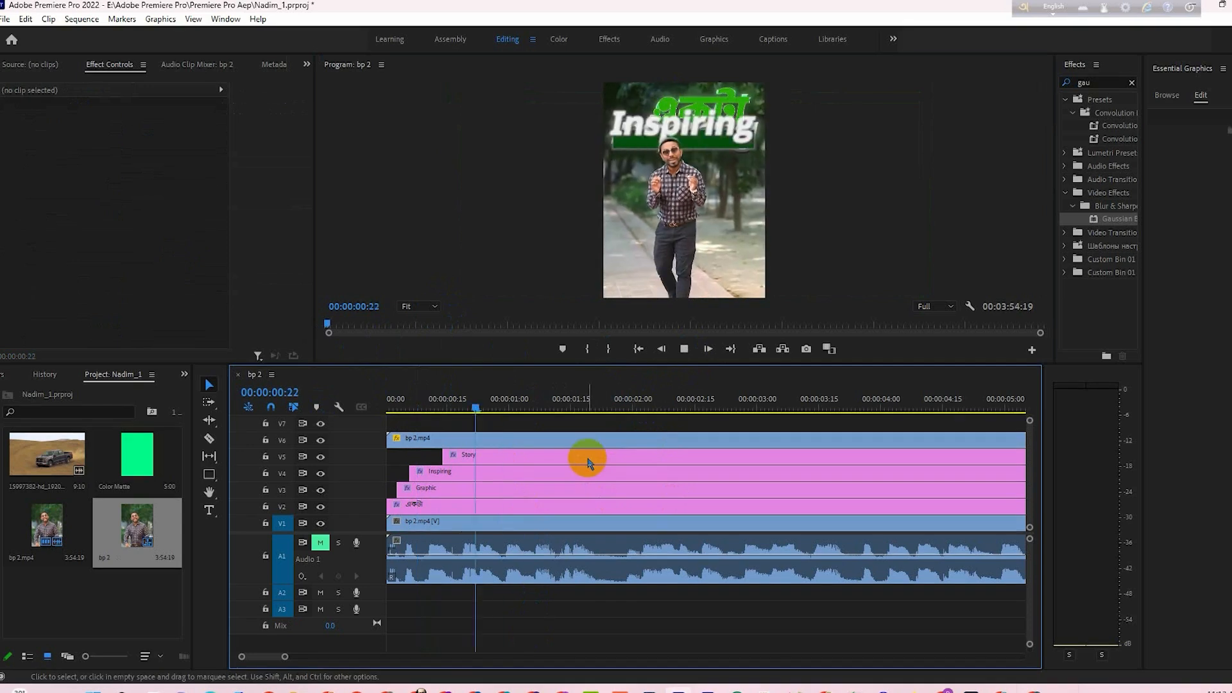
click(583, 443)
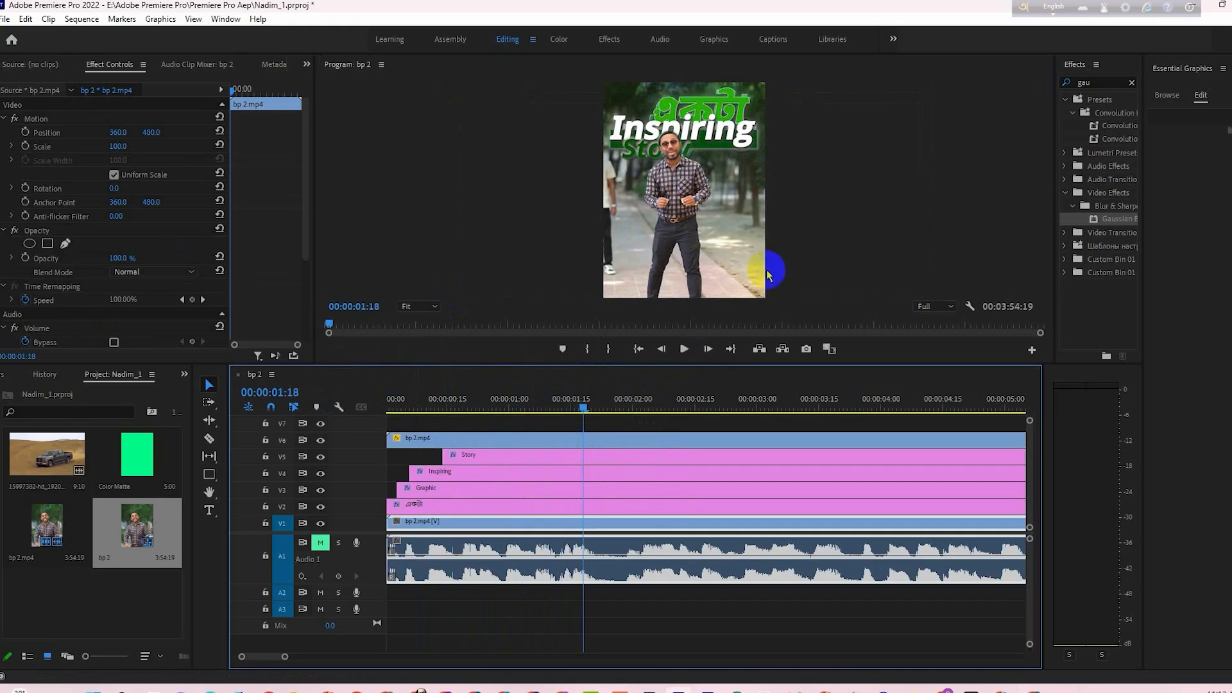
drag(583, 409, 394, 404)
key(space)
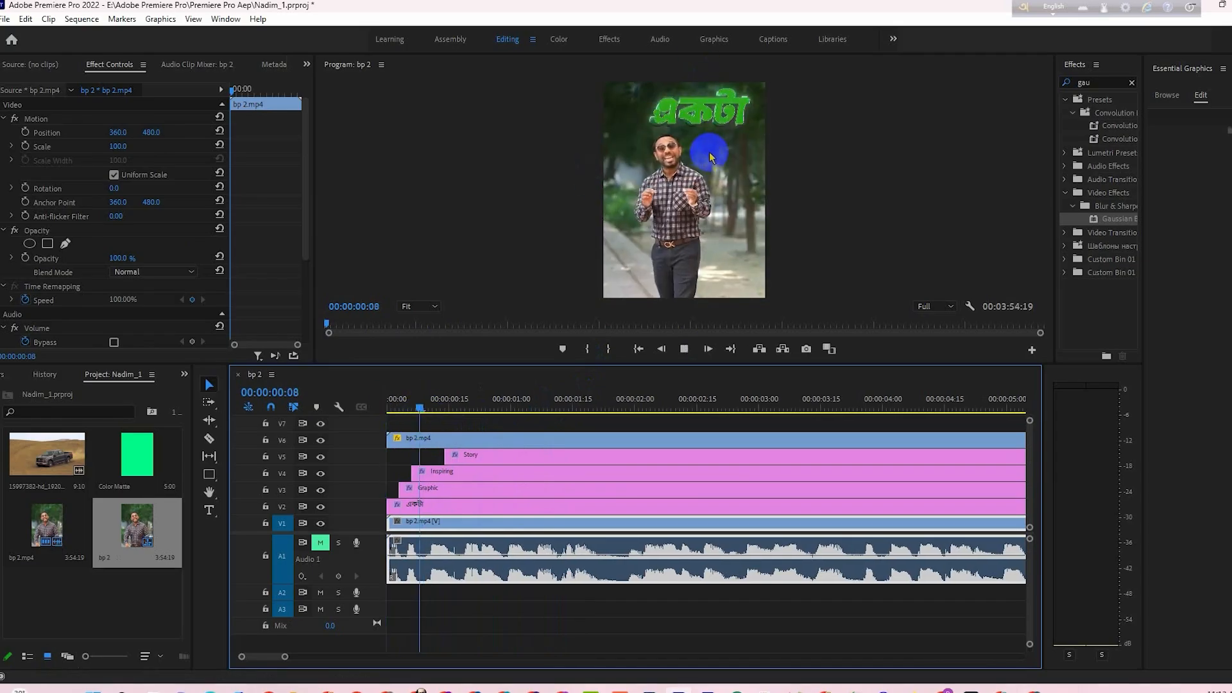
key(space)
- Change the fill of the Bengali "একটা" text on V2 to white (FFFFFF)
drag(446, 402, 428, 407)
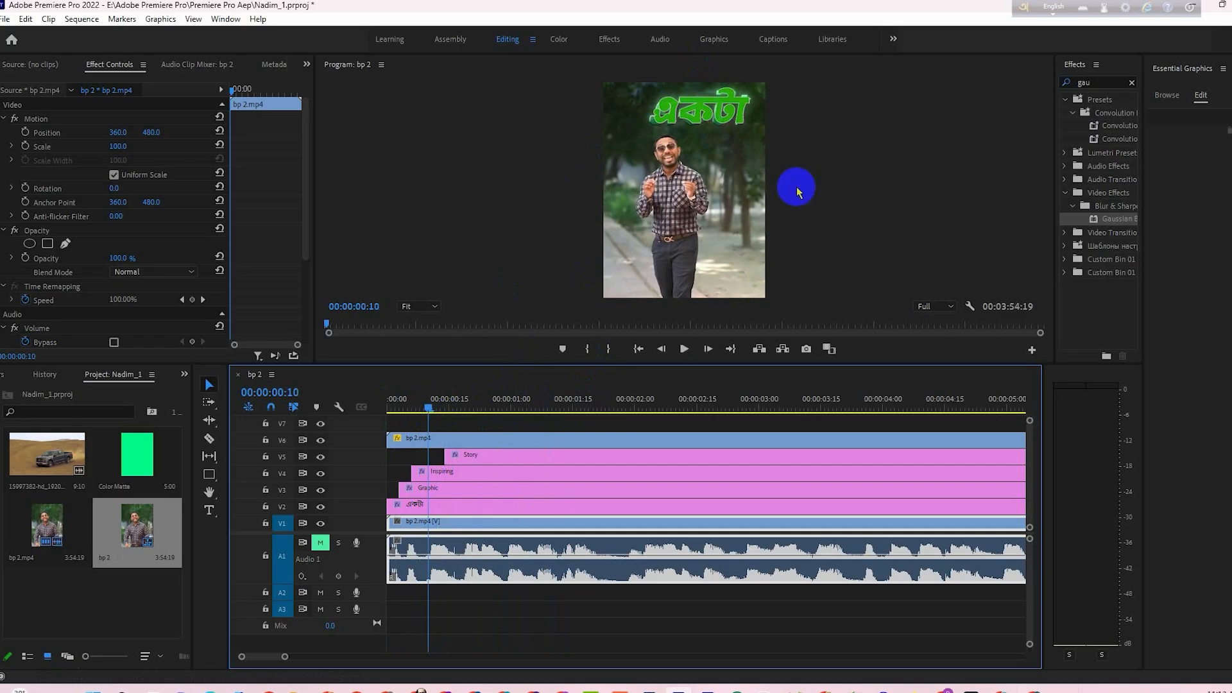
click(519, 506)
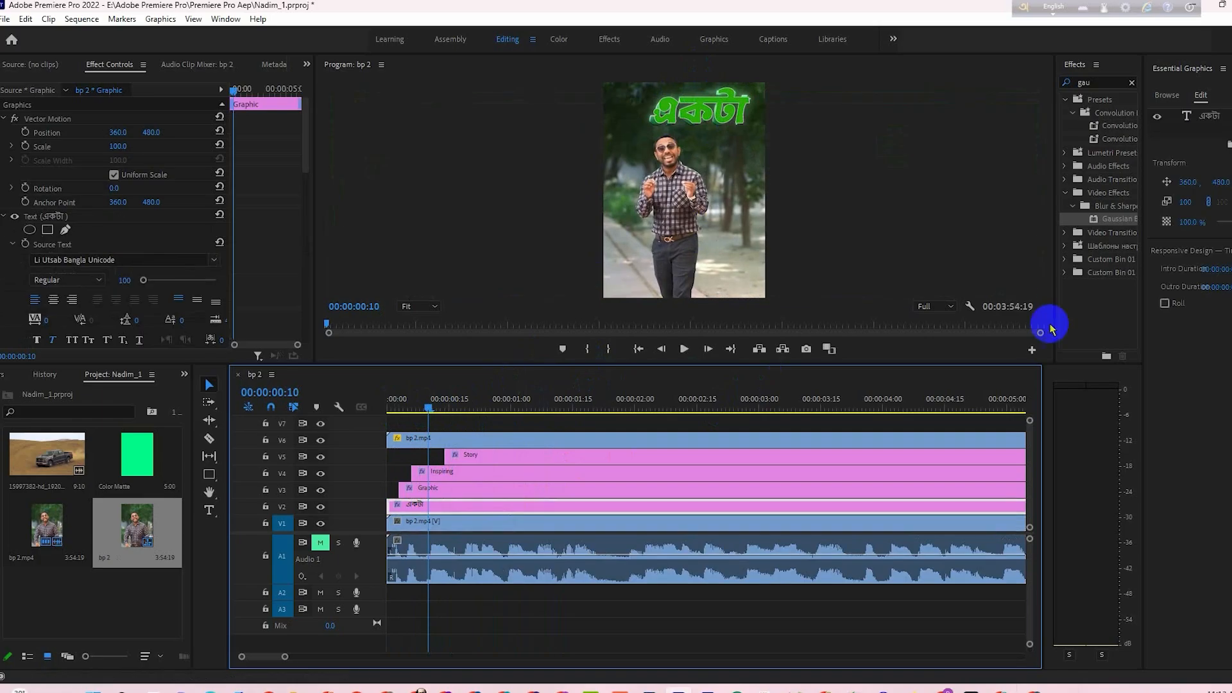
click(1199, 116)
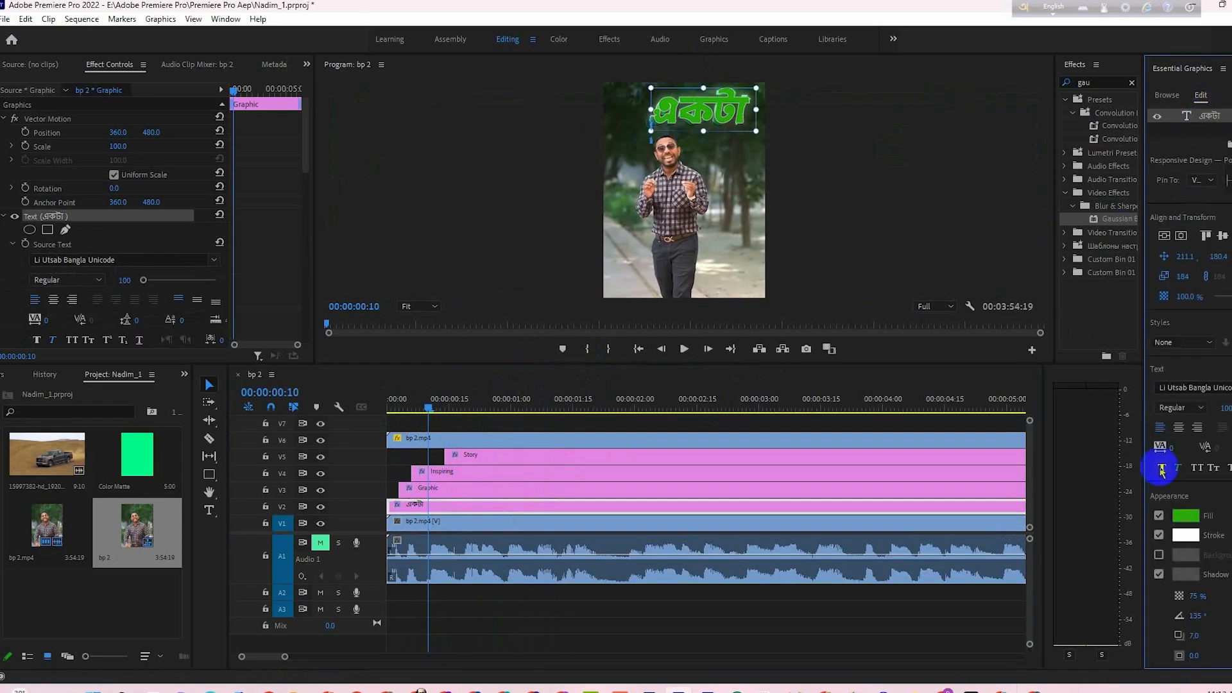
click(1182, 516)
drag(213, 399, 95, 460)
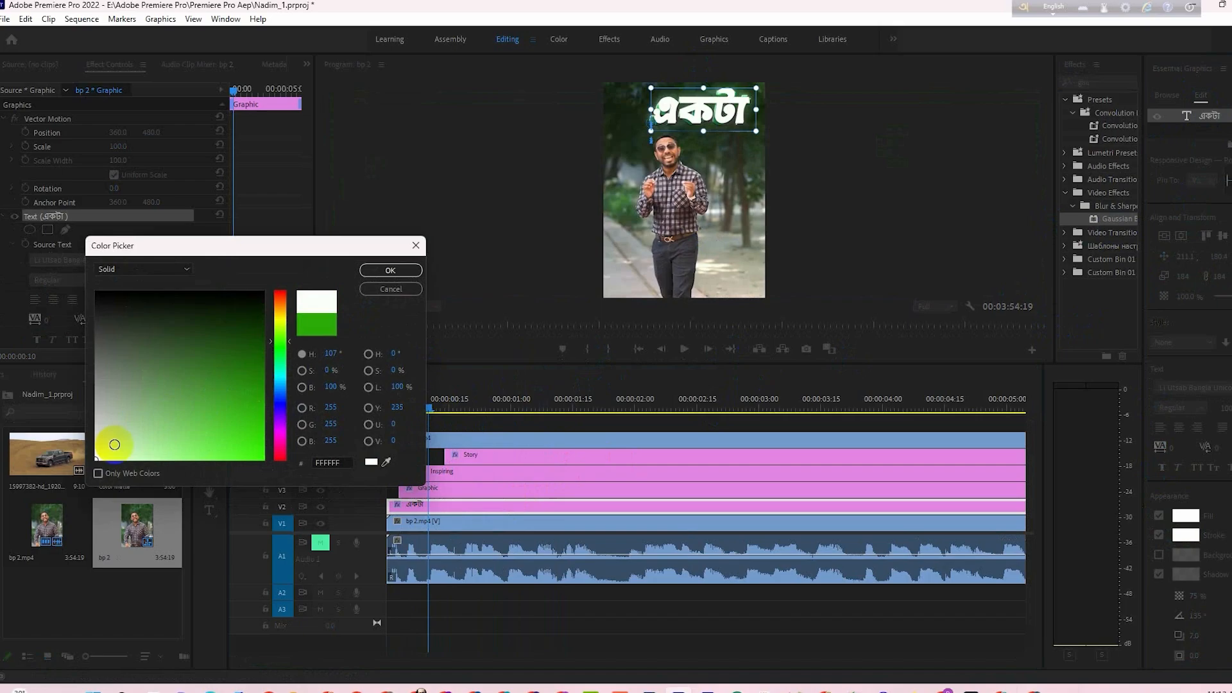
click(376, 268)
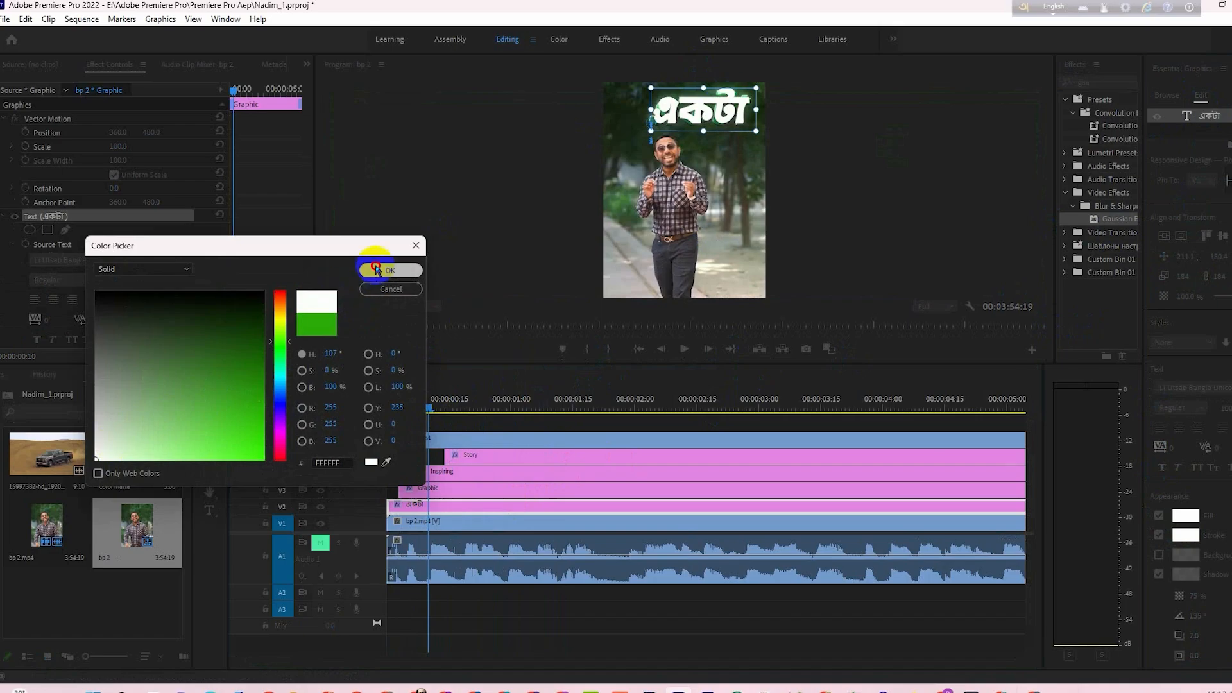
- Change the fill of the "Story" text to bright orange-red and play the animation from the start
click(539, 402)
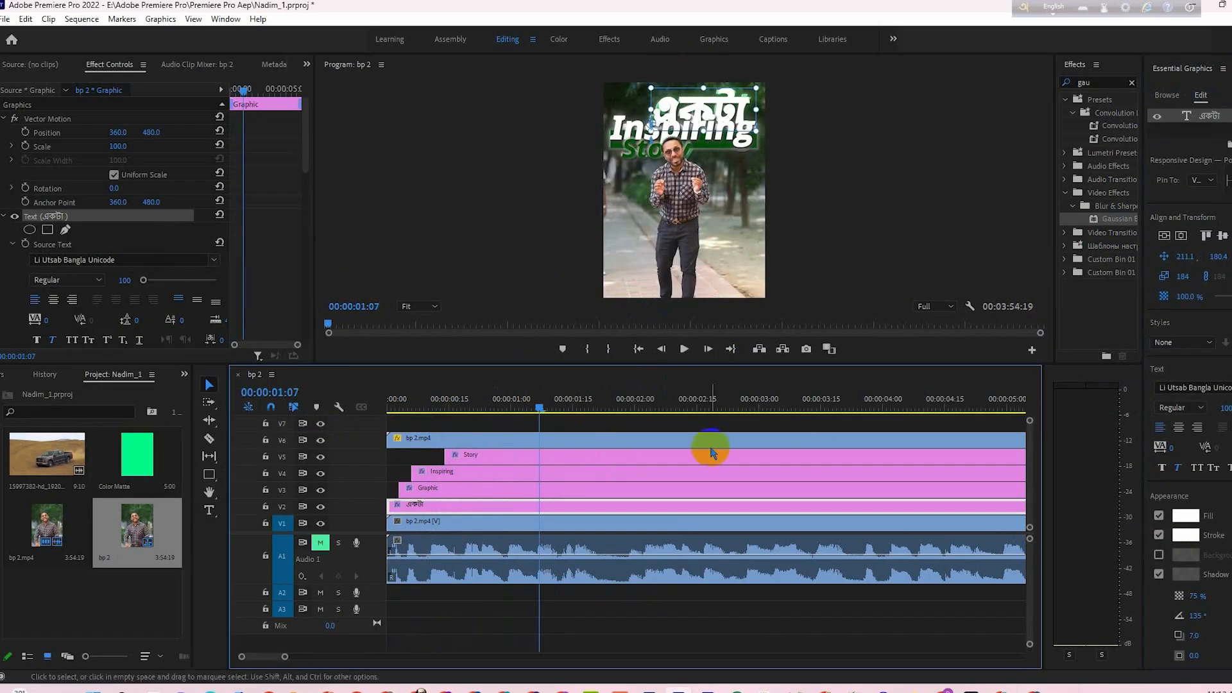
click(520, 462)
click(1203, 117)
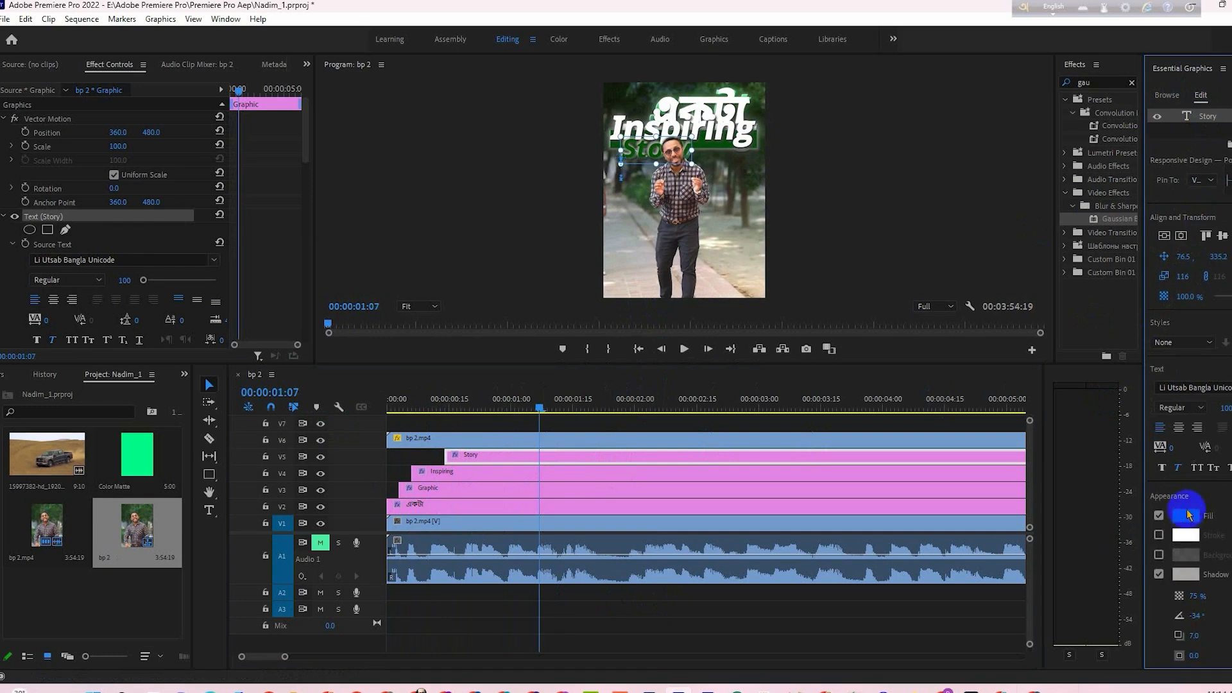
click(1186, 518)
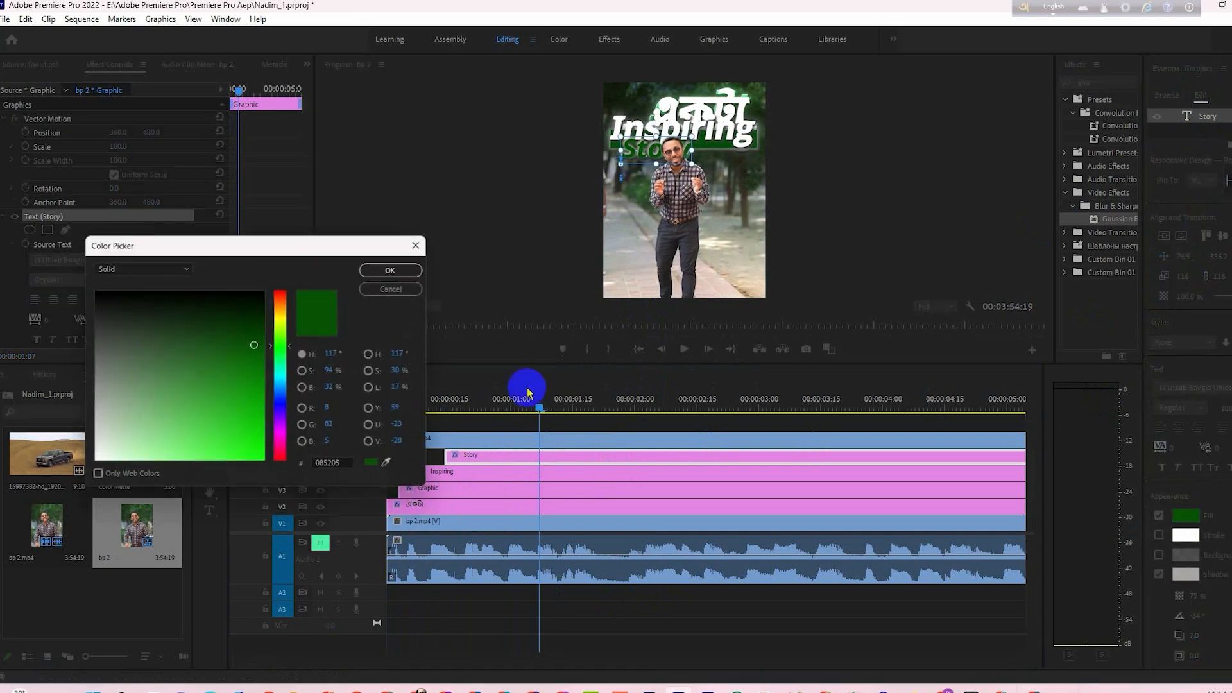
click(277, 301)
click(252, 464)
click(390, 270)
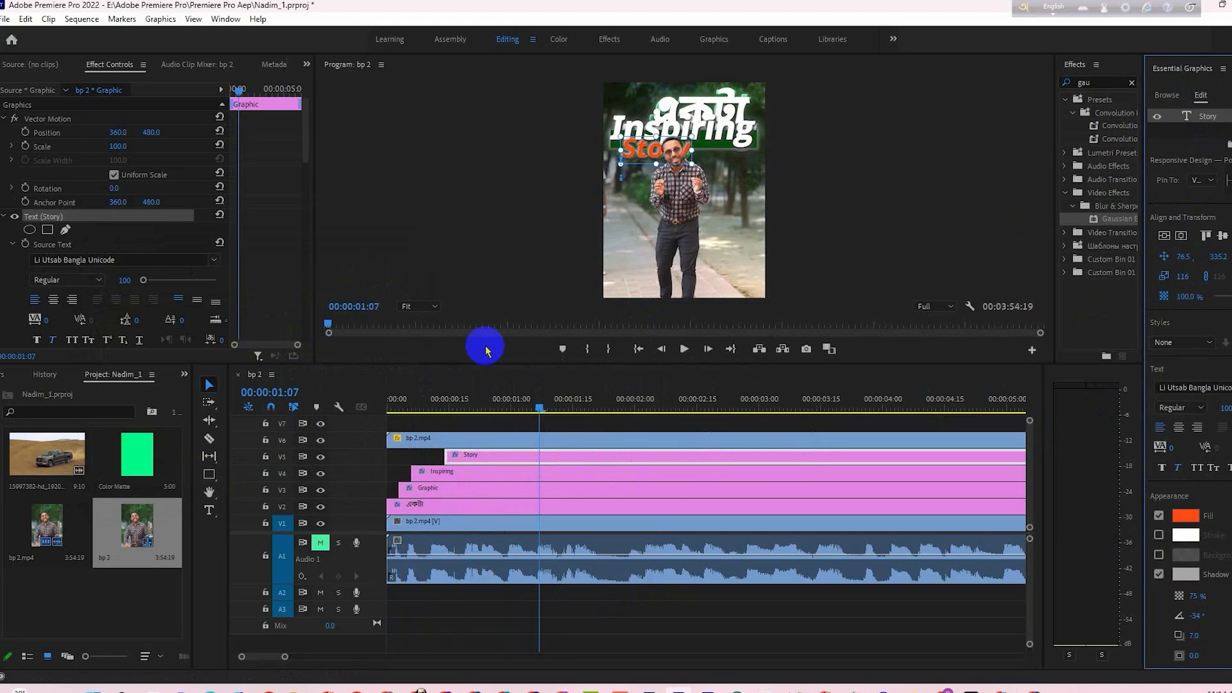
drag(537, 400, 388, 429)
key(space)
key(space)
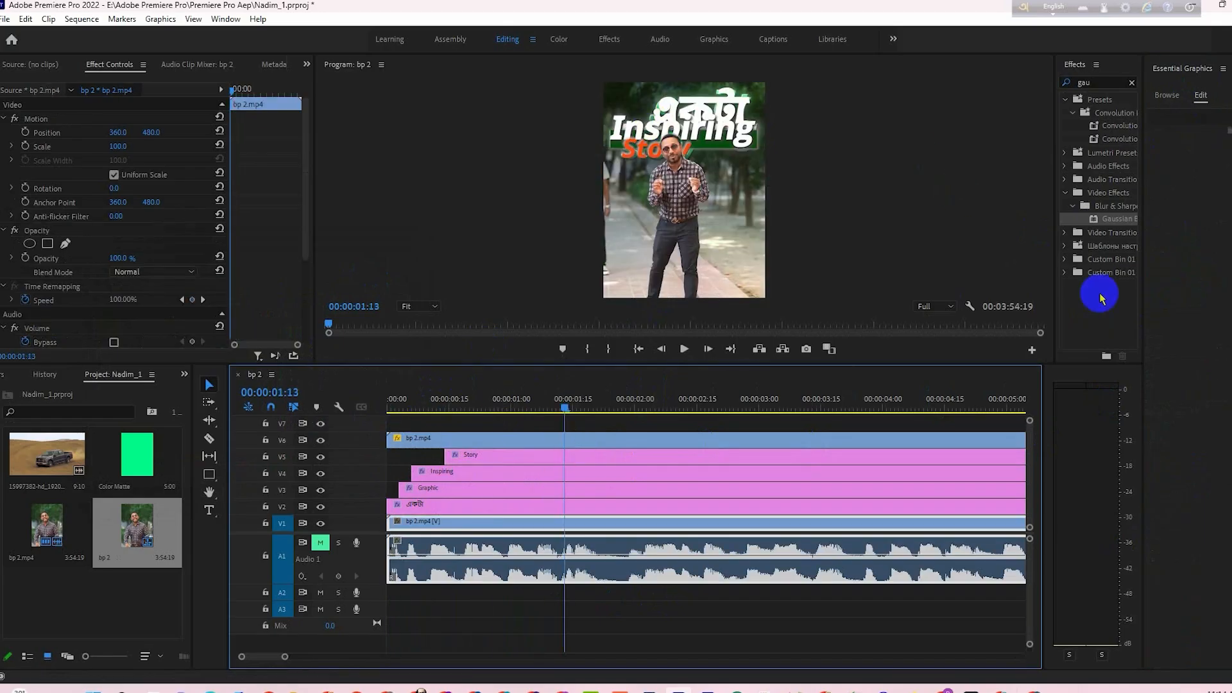
- Set the fill of the "Inspiring" text to yellow (FCFF00) and replay the animation from the start
click(479, 470)
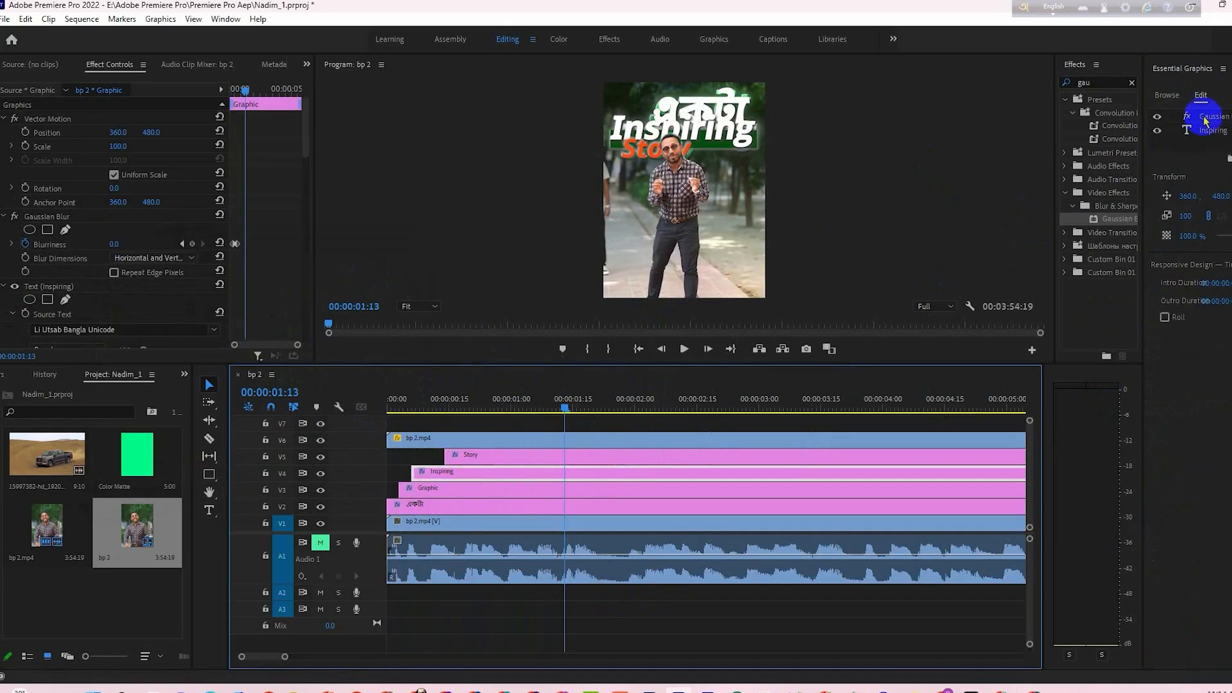
click(1209, 131)
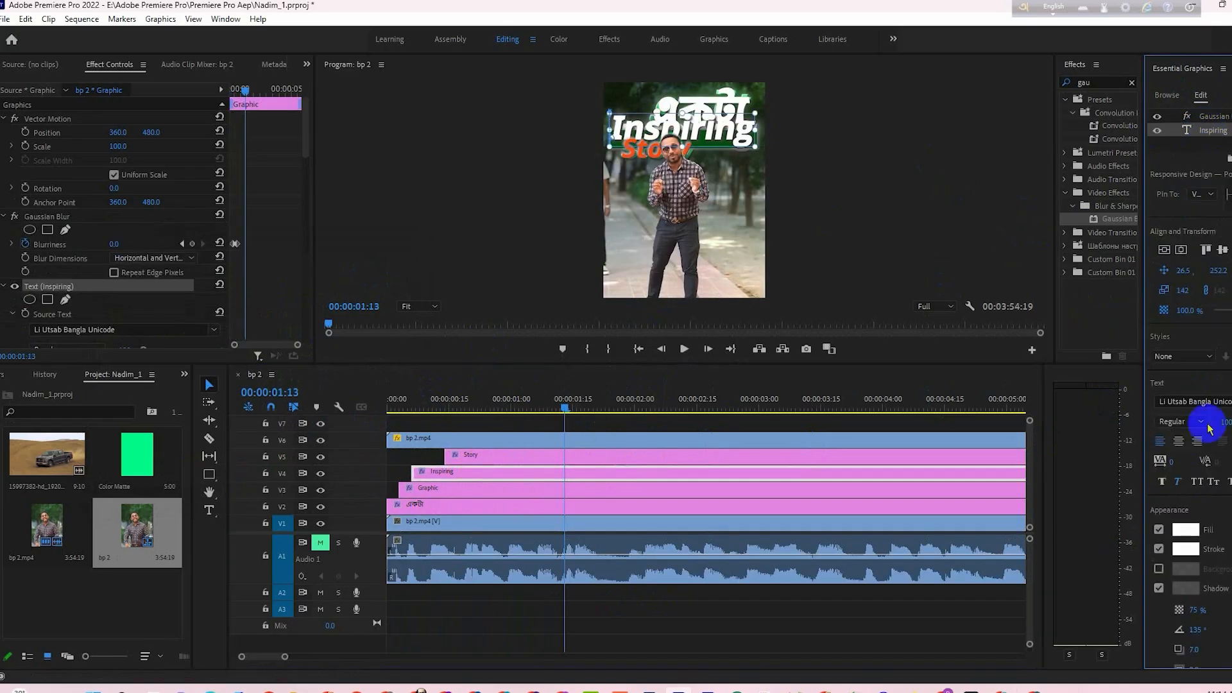
click(1180, 533)
click(281, 319)
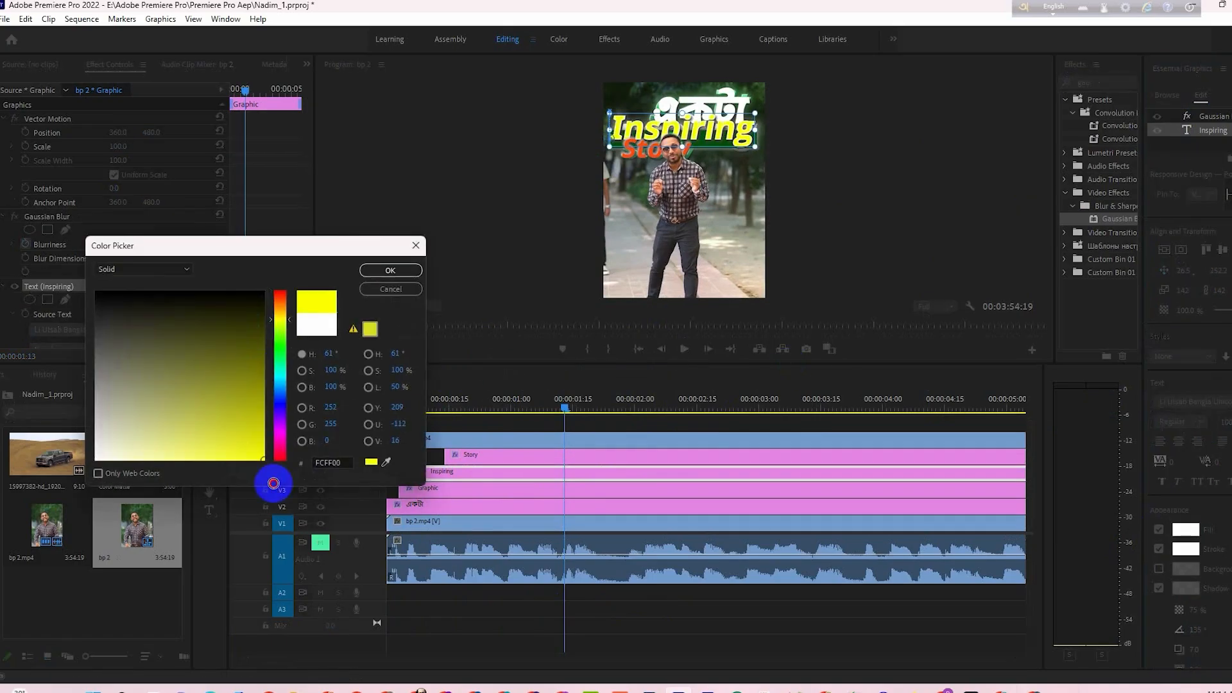
click(385, 270)
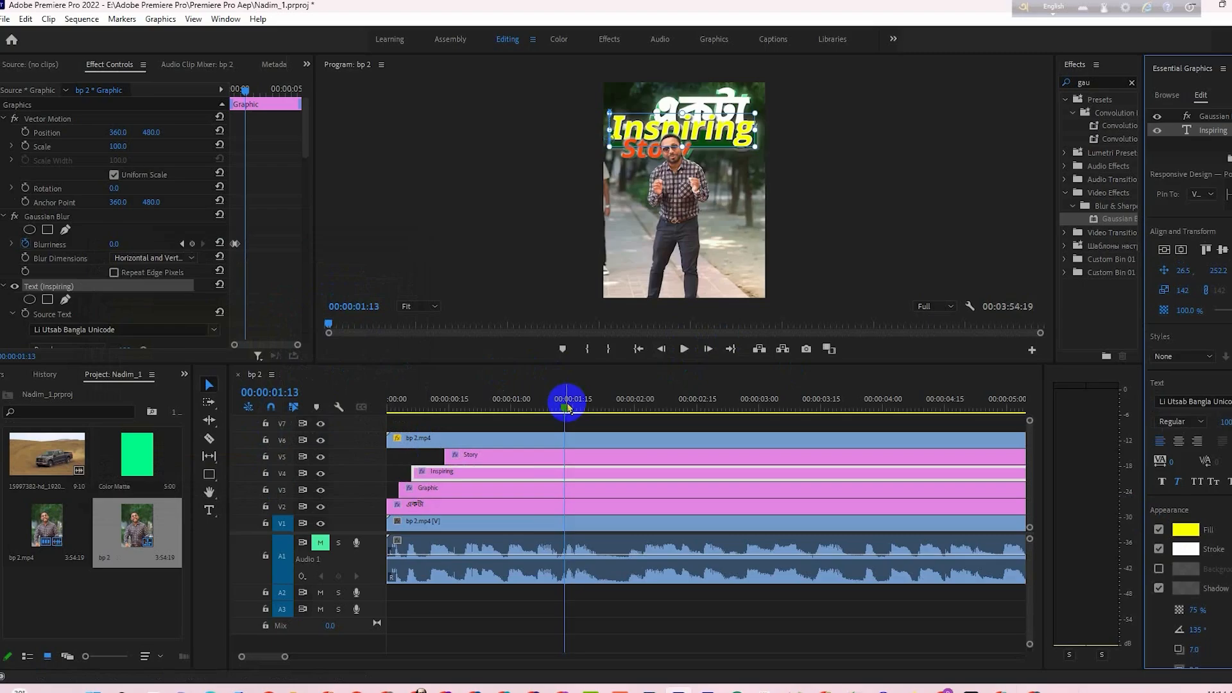
drag(568, 409, 185, 423)
key(space)
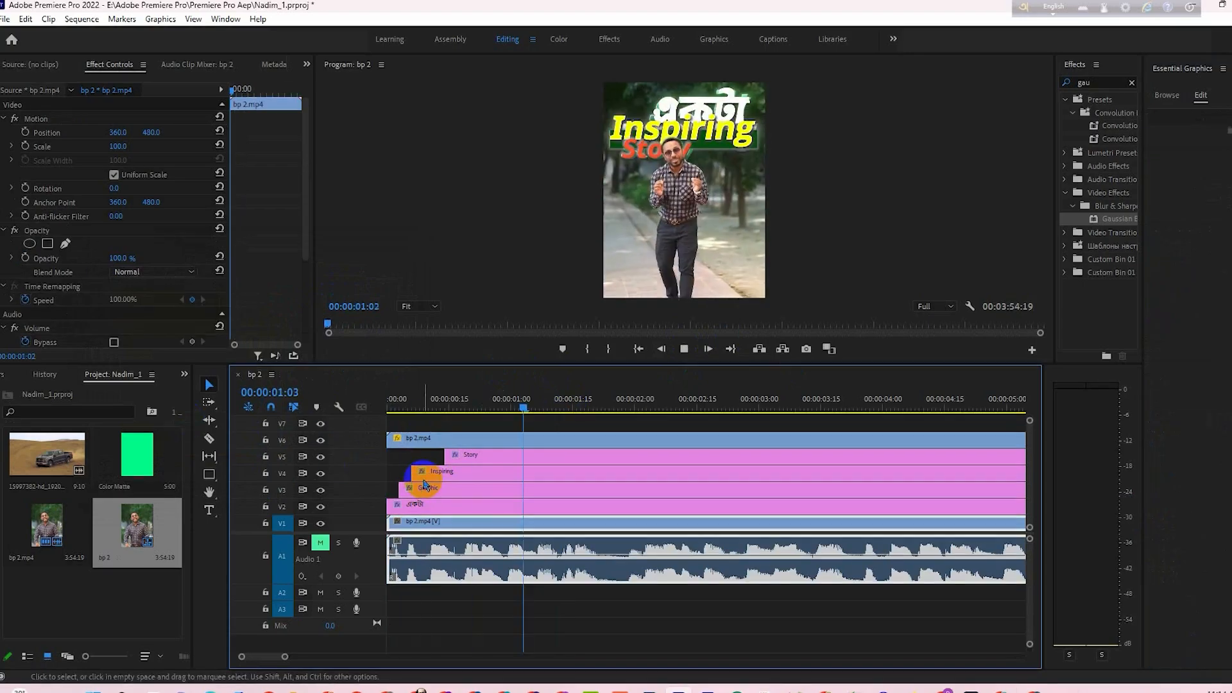
key(space)
- Change the fill of the shape in the Graphic clip on V3 to bright cyan (08F1FA)
click(461, 488)
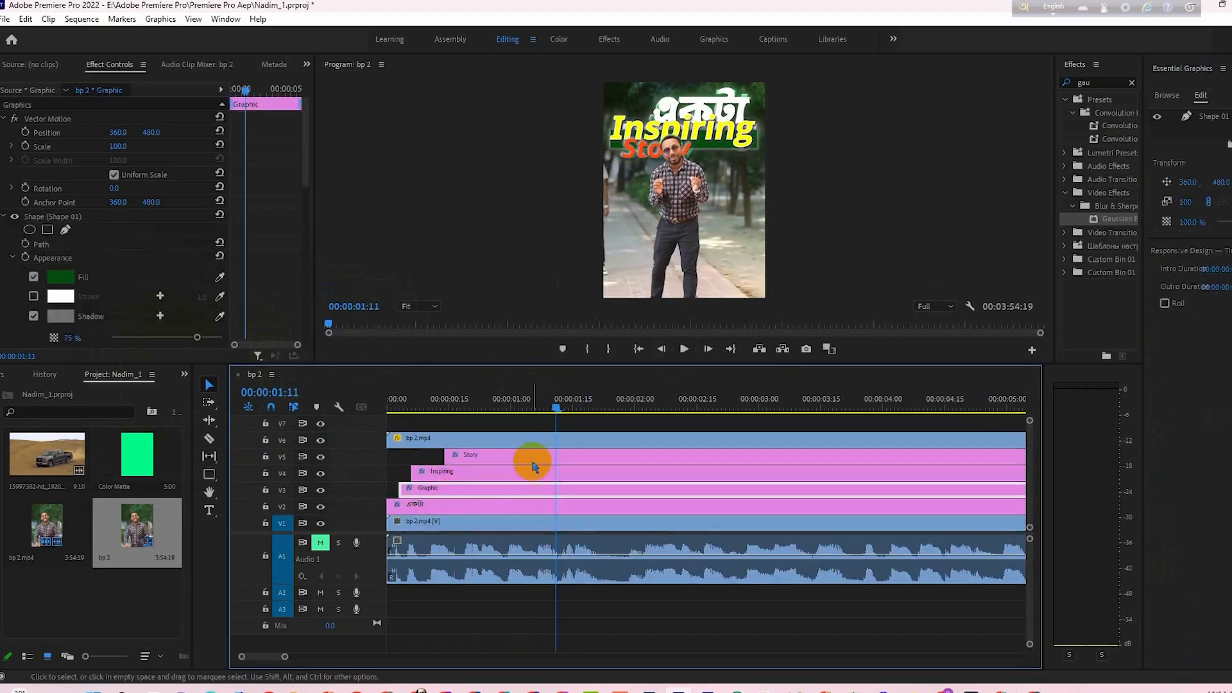
click(1207, 116)
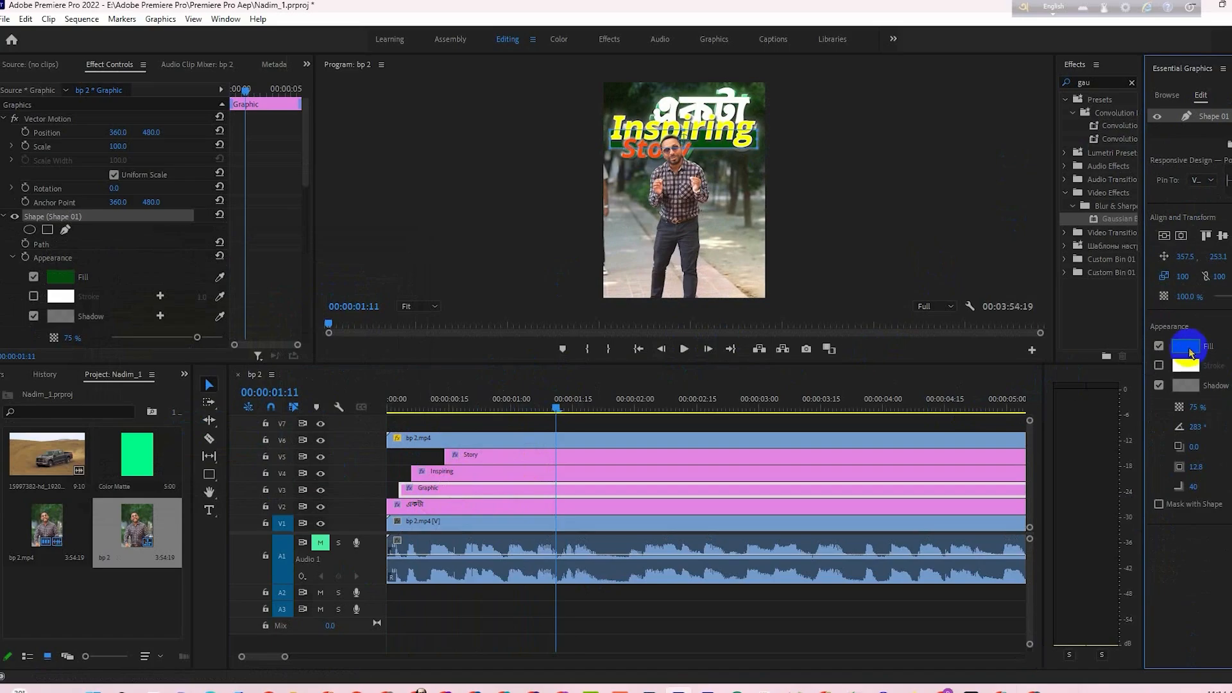
click(1185, 346)
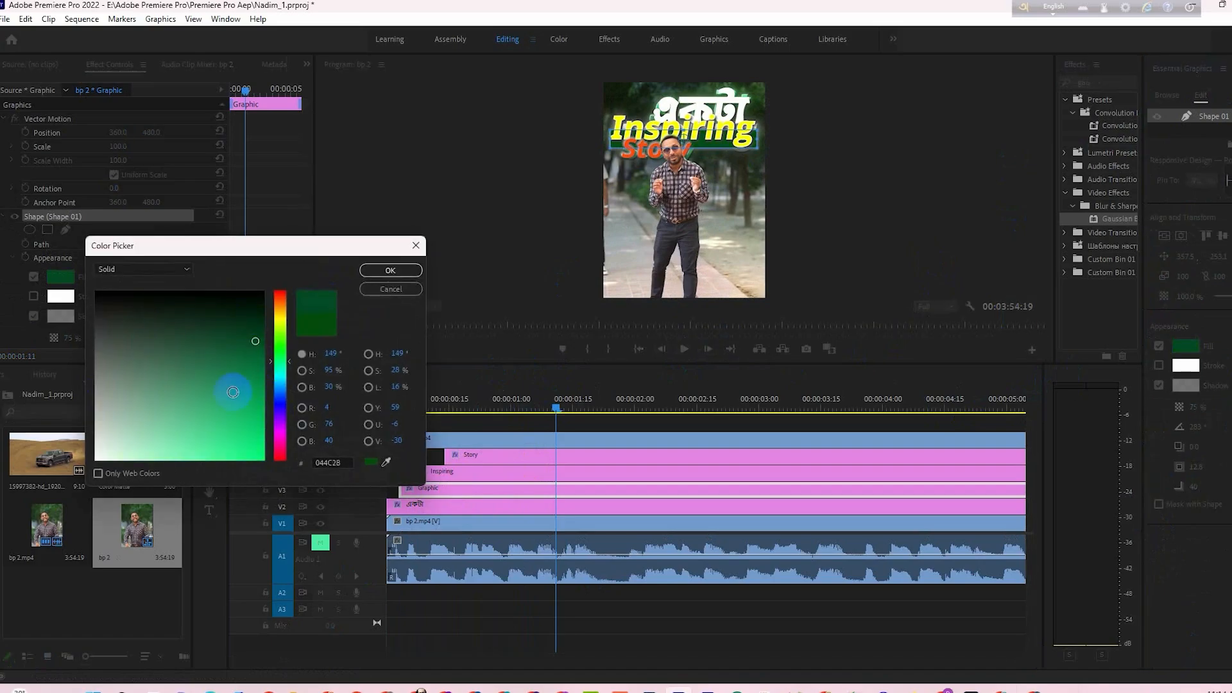
drag(230, 395, 259, 457)
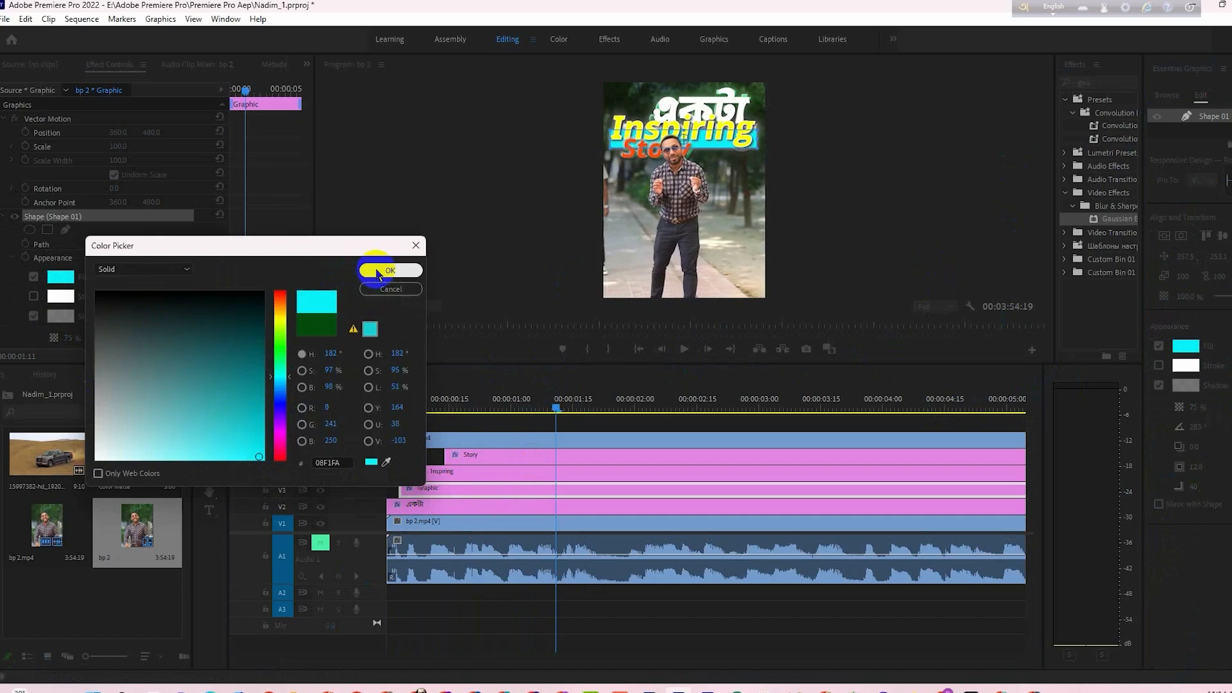
click(382, 271)
- Play the title animation from the start several times to check the recoloured bar and the title's timing against the speech
drag(487, 397, 301, 431)
key(Right)
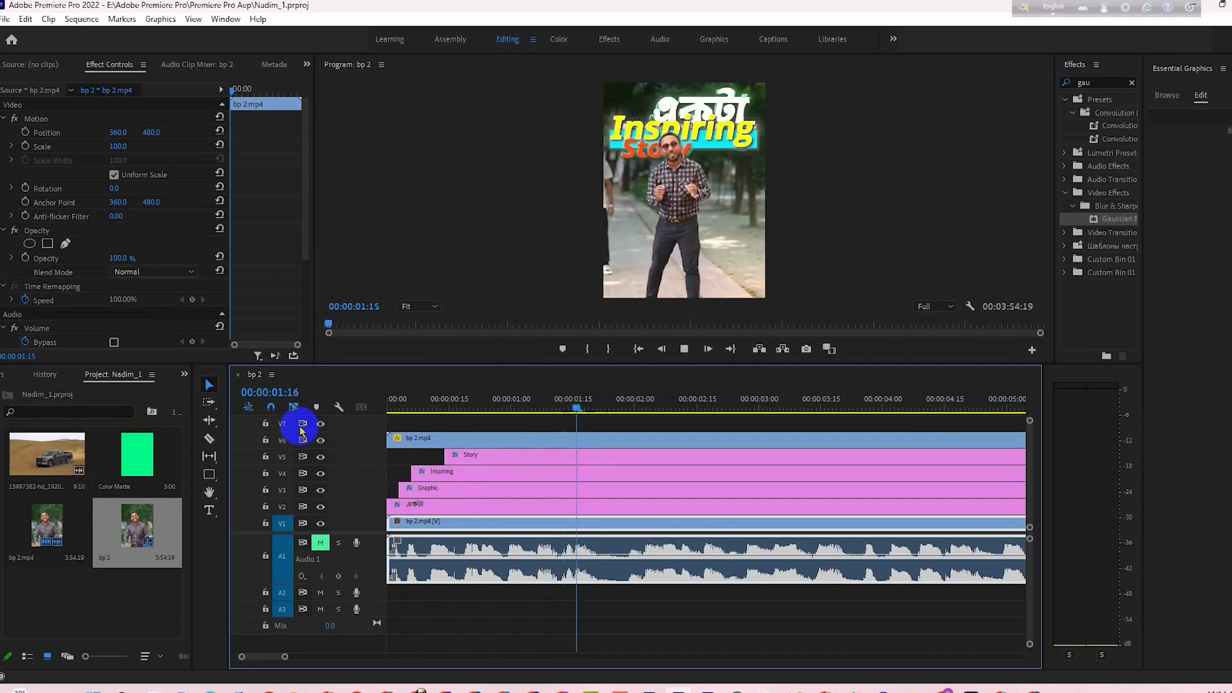
key(space)
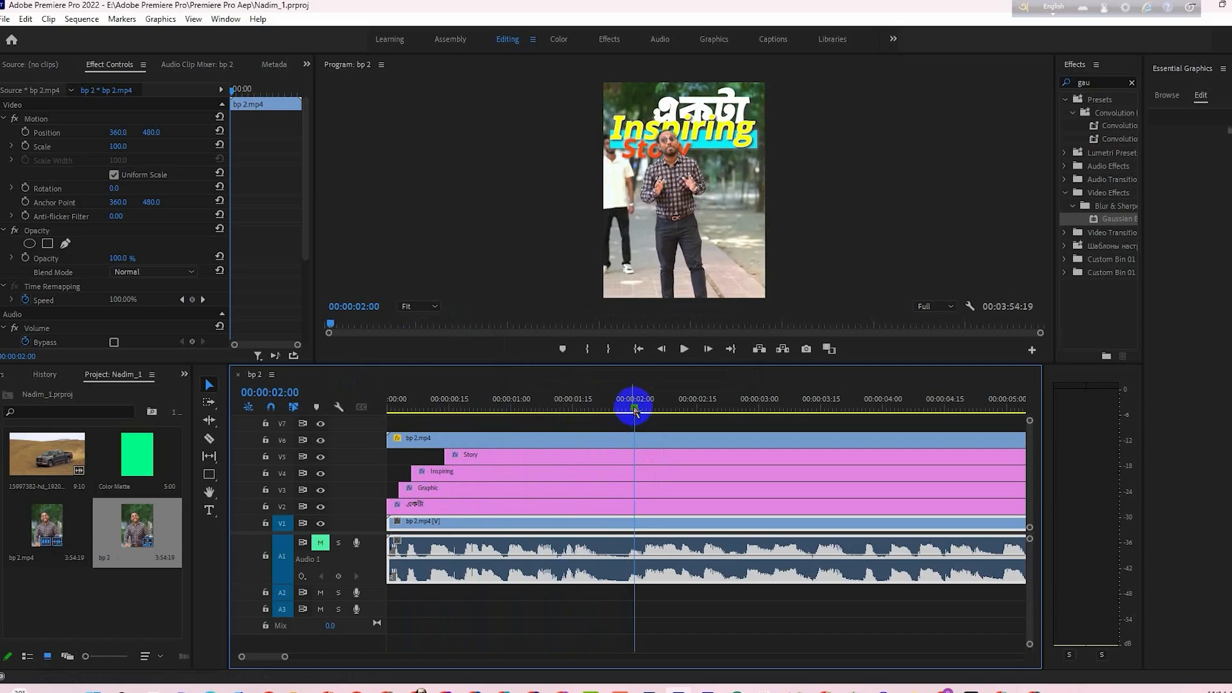
drag(636, 406, 254, 462)
key(space)
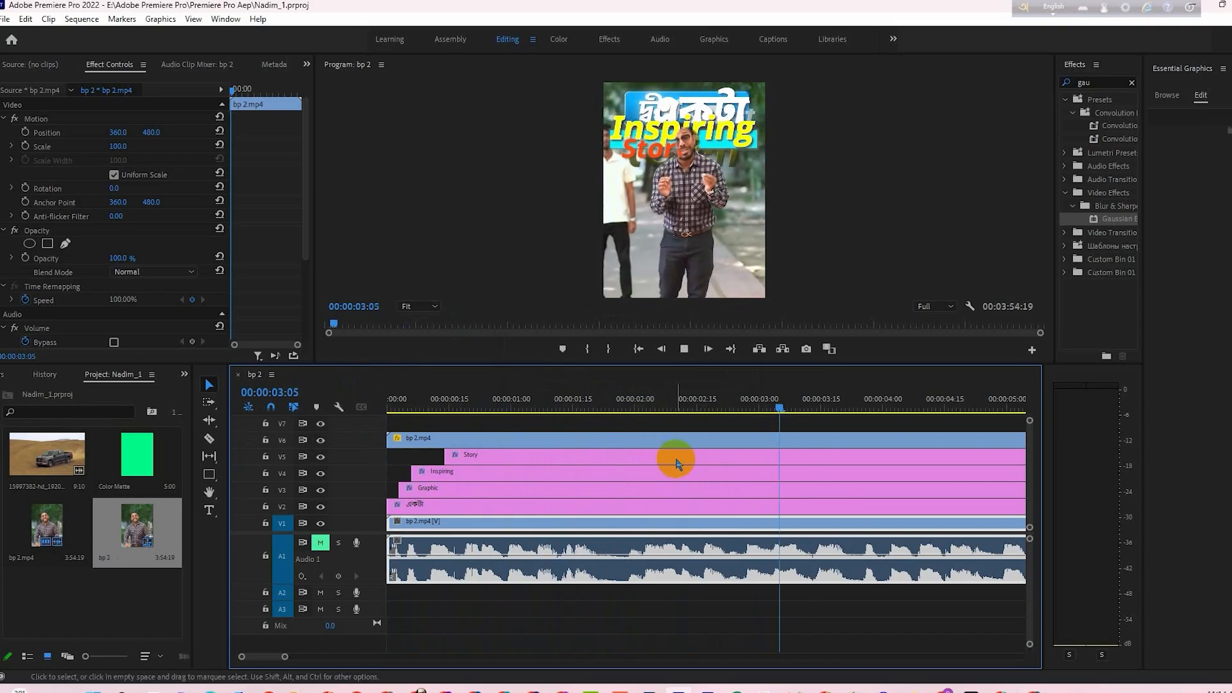
key(space)
drag(849, 404, 326, 497)
key(space)
- Split the four title clips on V2 to V5 at 00:00:01:21 and move their second parts 00:00:01:25 later
drag(597, 407, 542, 421)
mouse_move(579, 421)
mouse_down()
mouse_move(598, 425)
mouse_move(566, 424)
mouse_move(598, 409)
mouse_up()
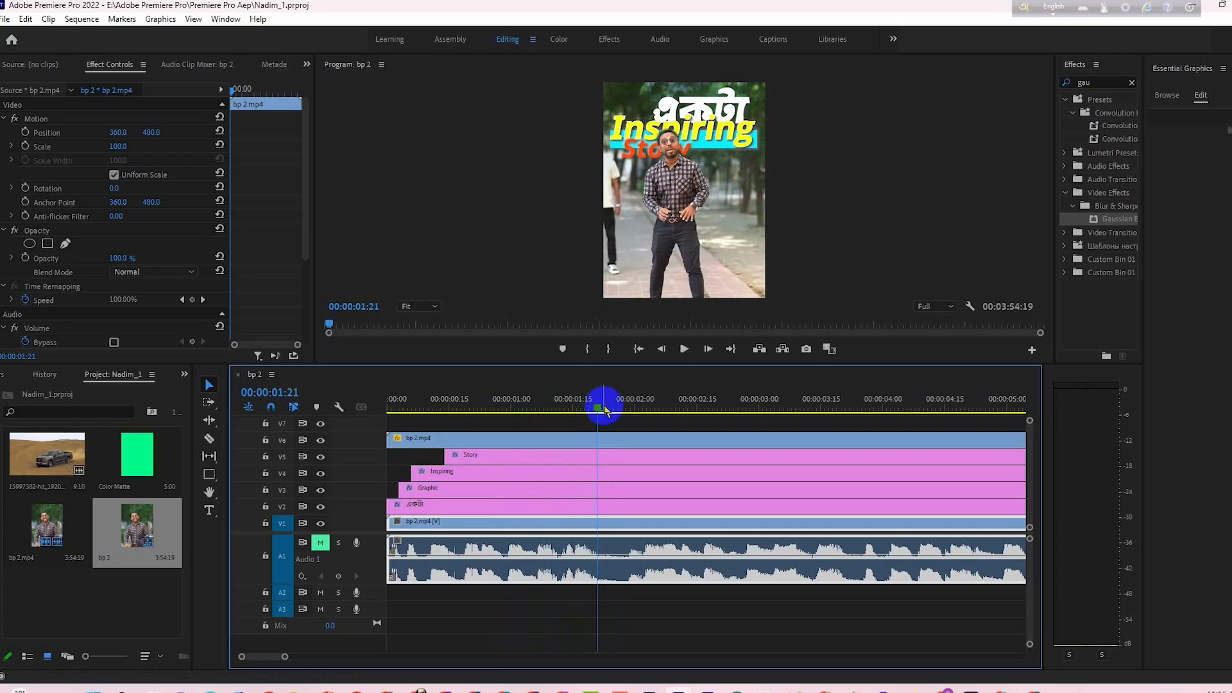
key(c)
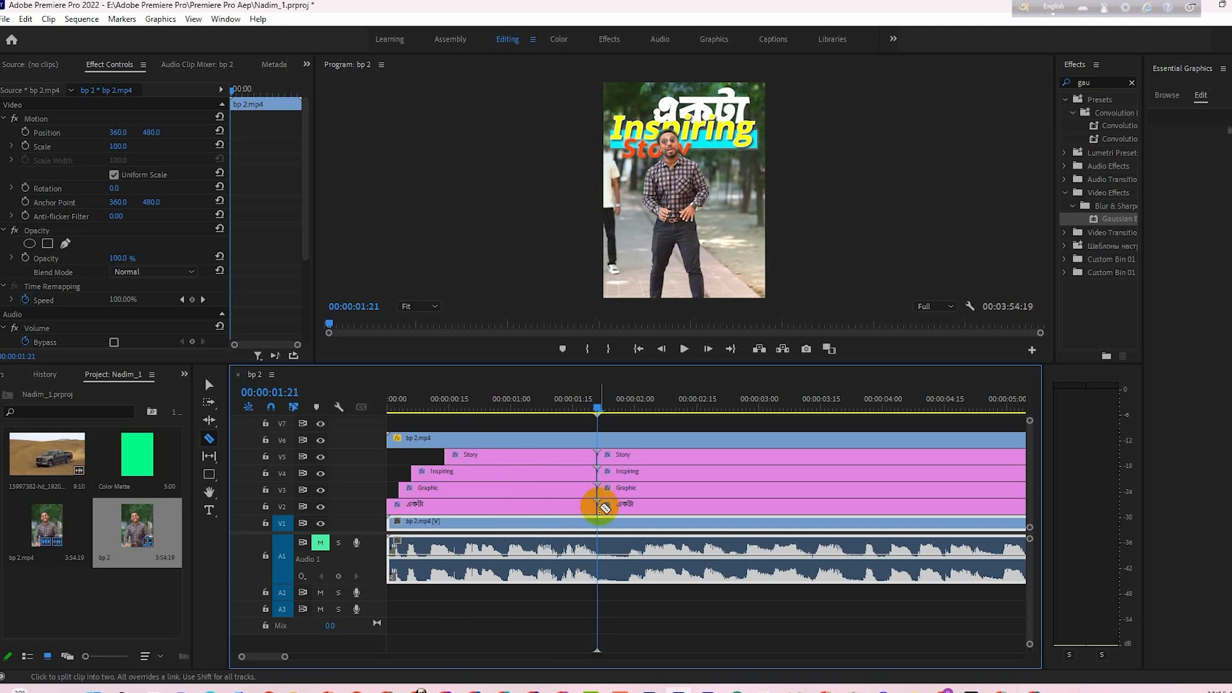
key(ctrl+z)
key(ctrl+z)
key(ctrl+z)
key(ctrl+z)
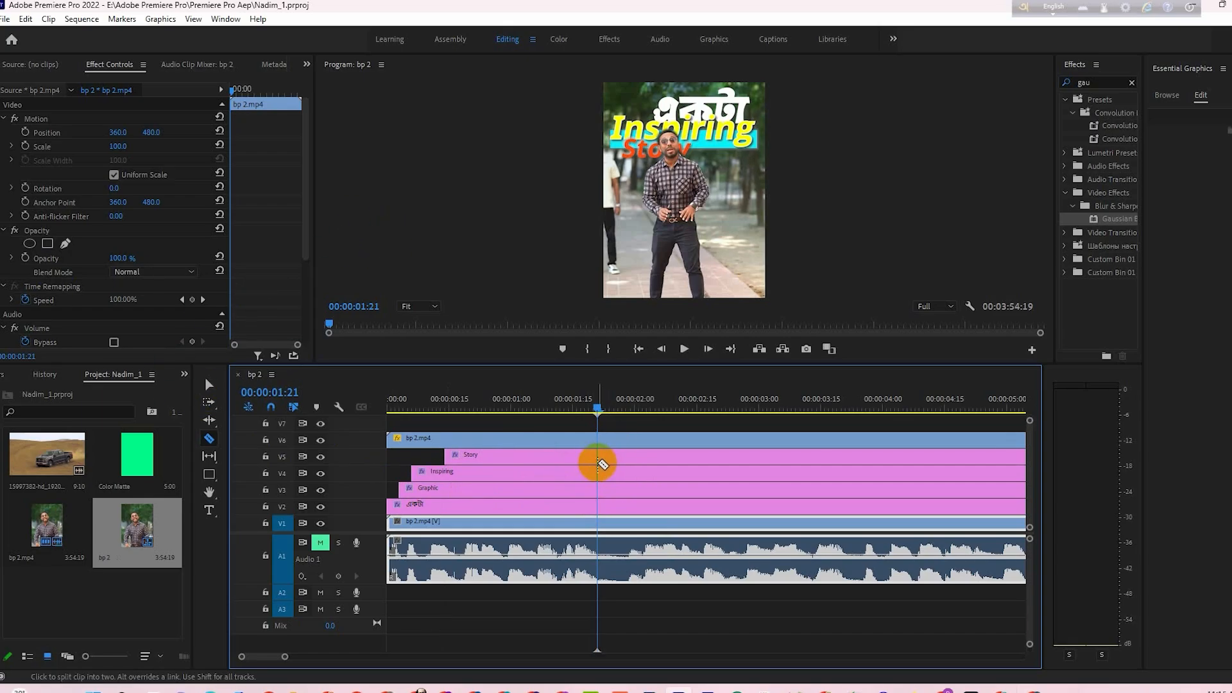
key(v)
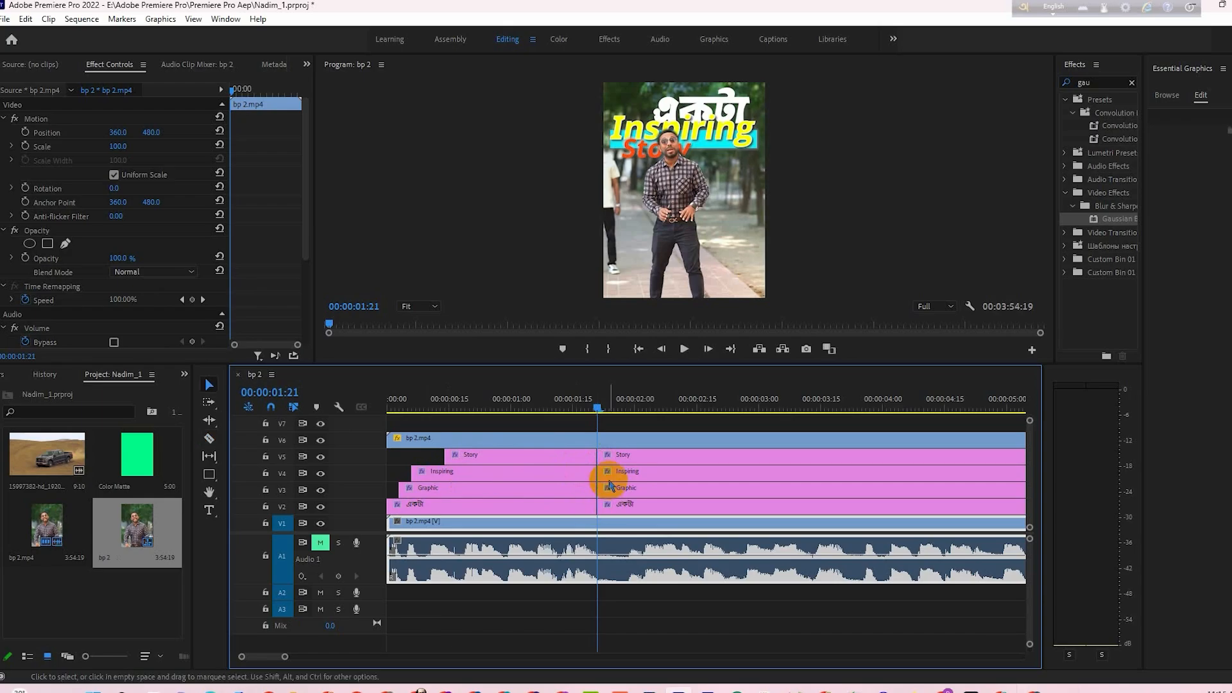
drag(624, 460, 853, 455)
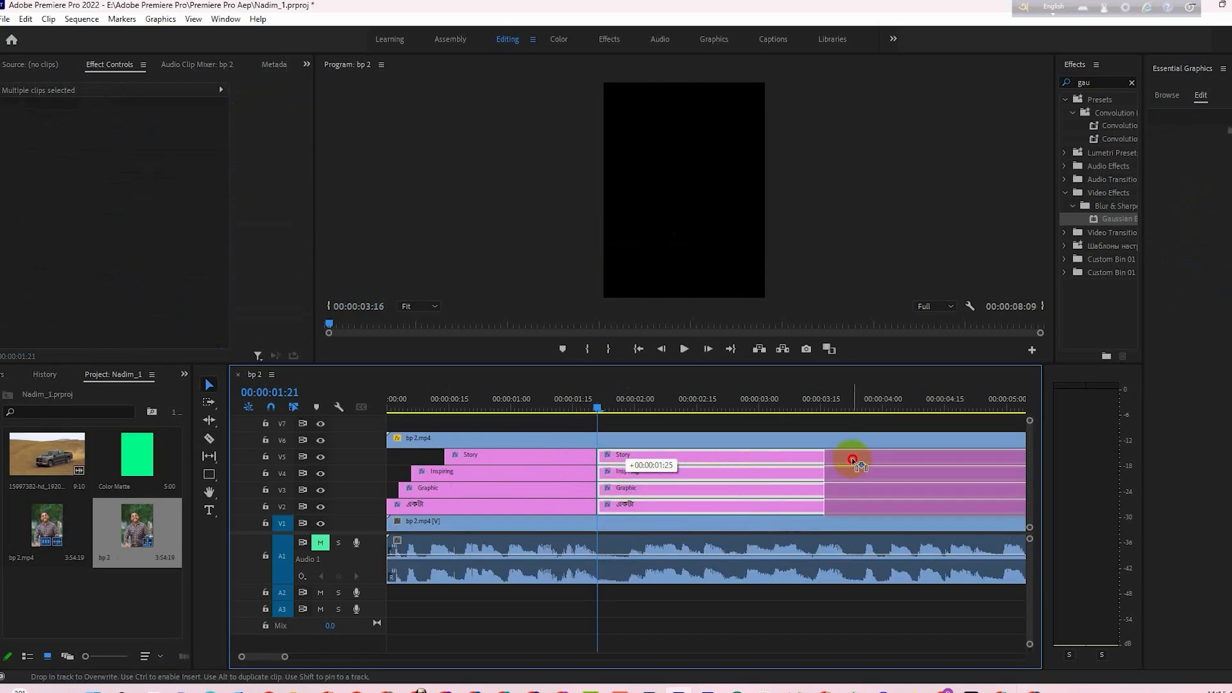
- Add a Cross Dissolve to the end of the first "Story" clip and shorten it to start at about 00:00:01:16
click(490, 455)
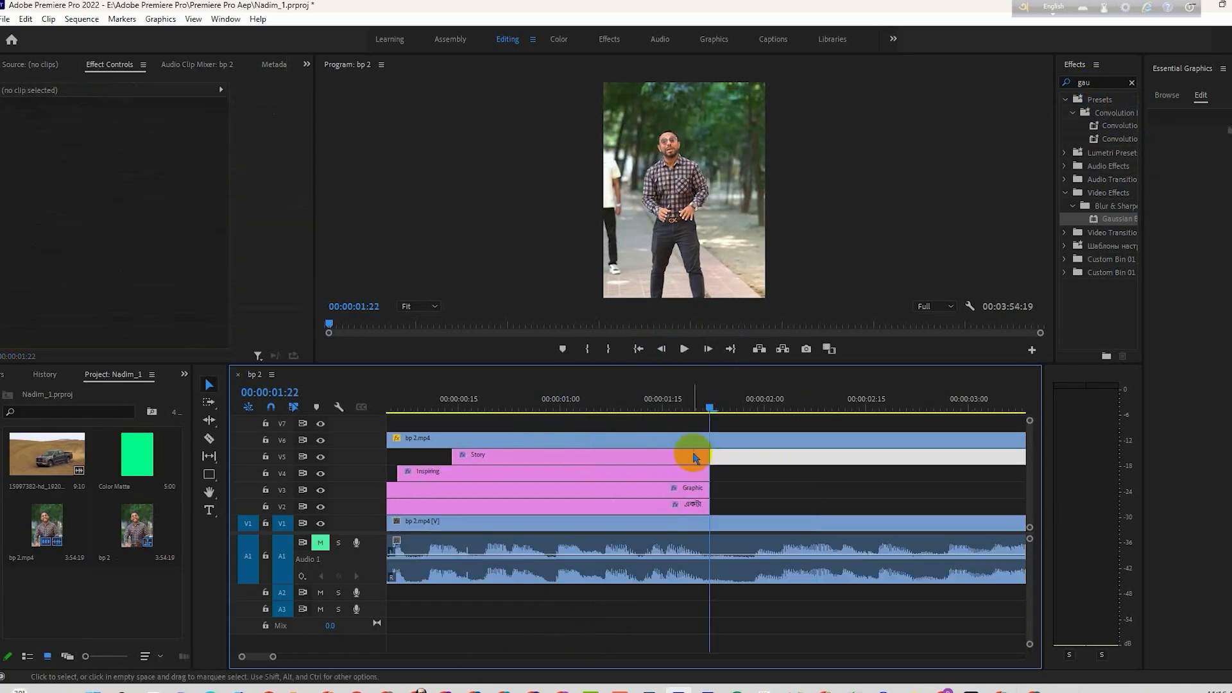
click(695, 457)
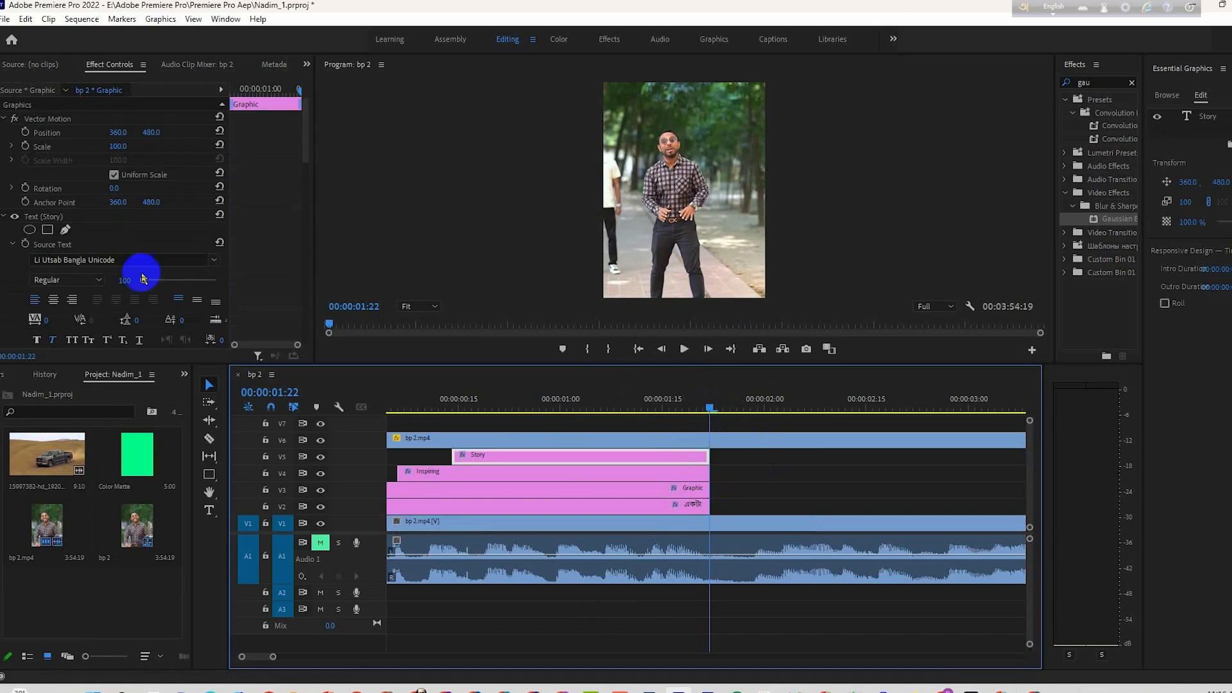
scroll(259, 284, down, 2)
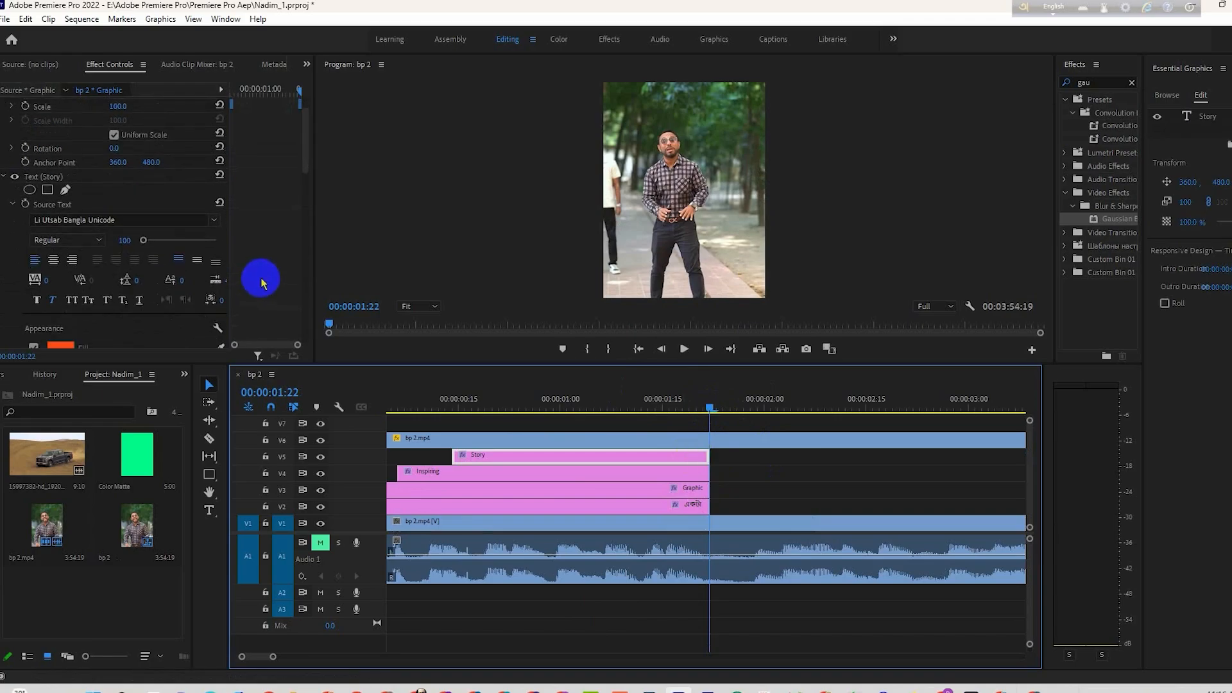
scroll(261, 282, down, 4)
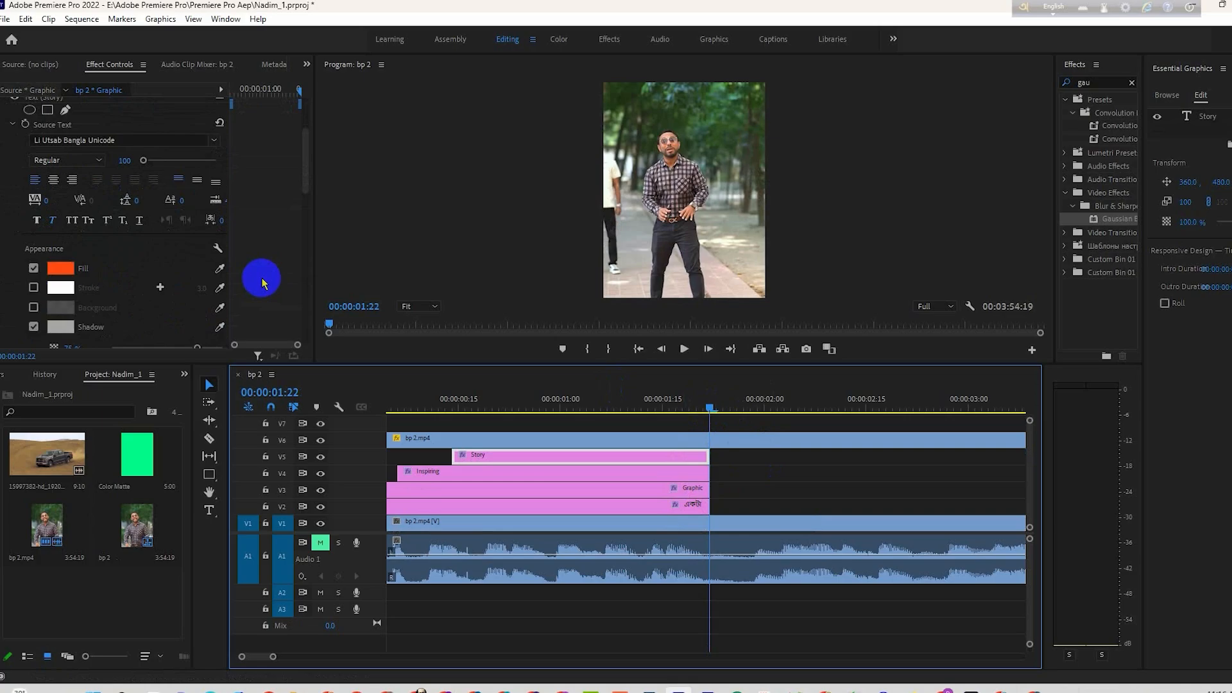
scroll(261, 283, down, 5)
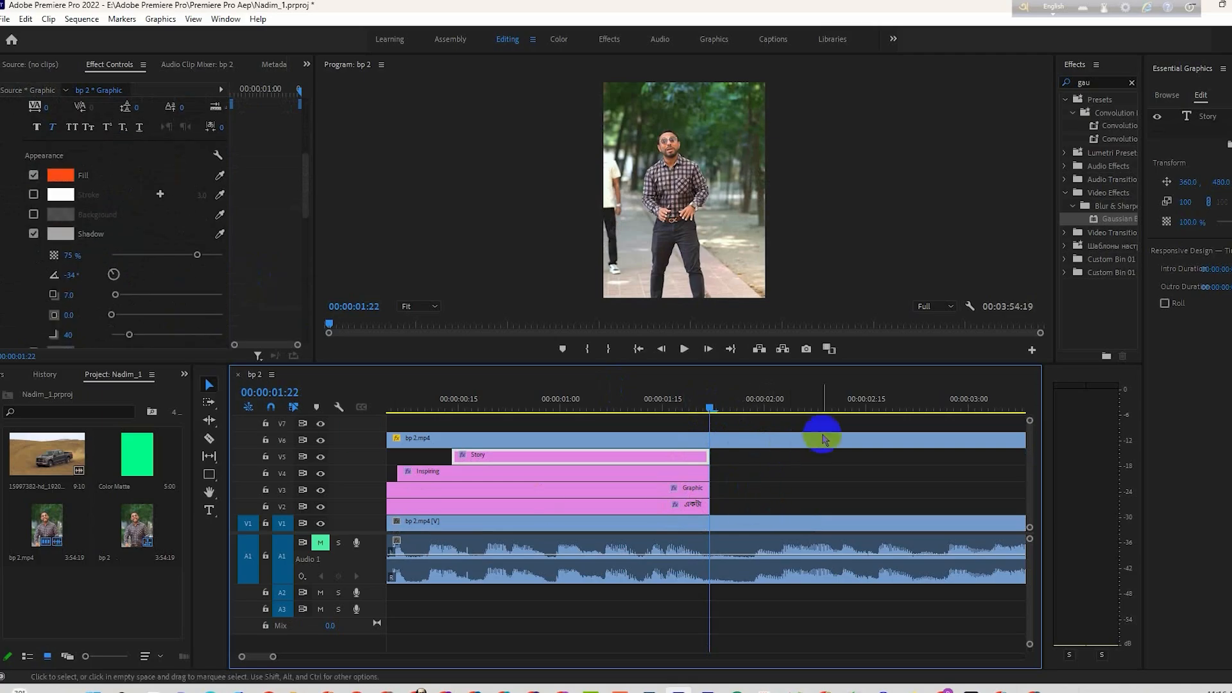
click(1109, 79)
text(c)
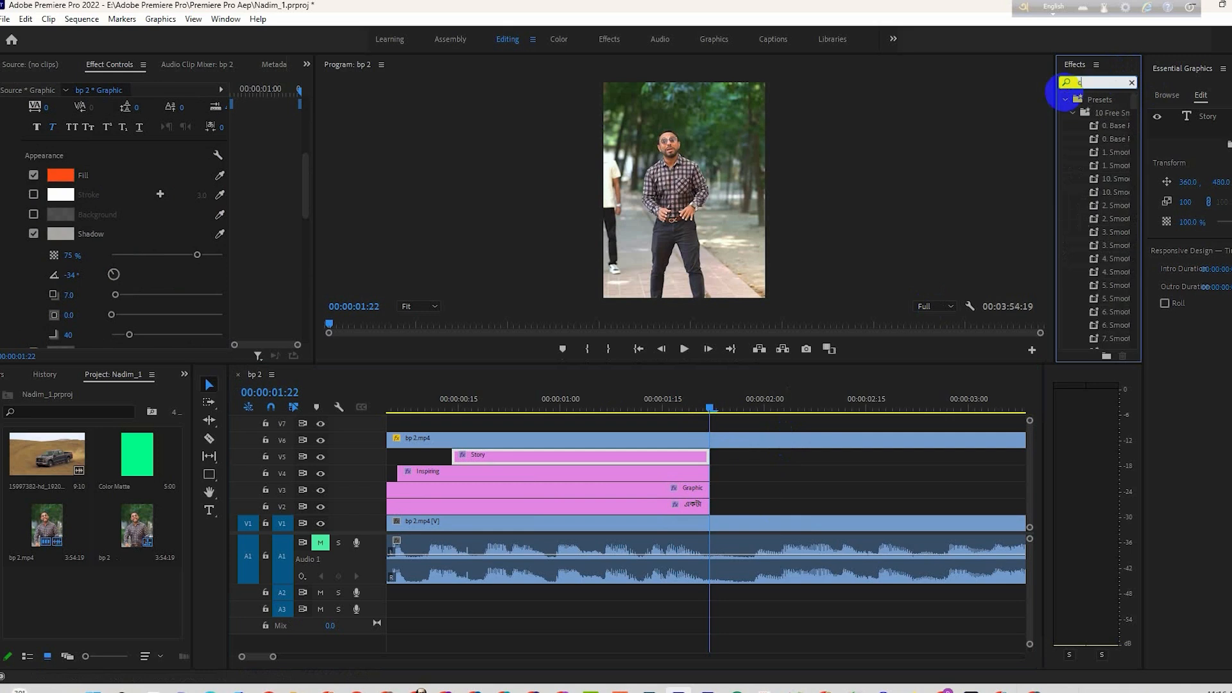
text(ros)
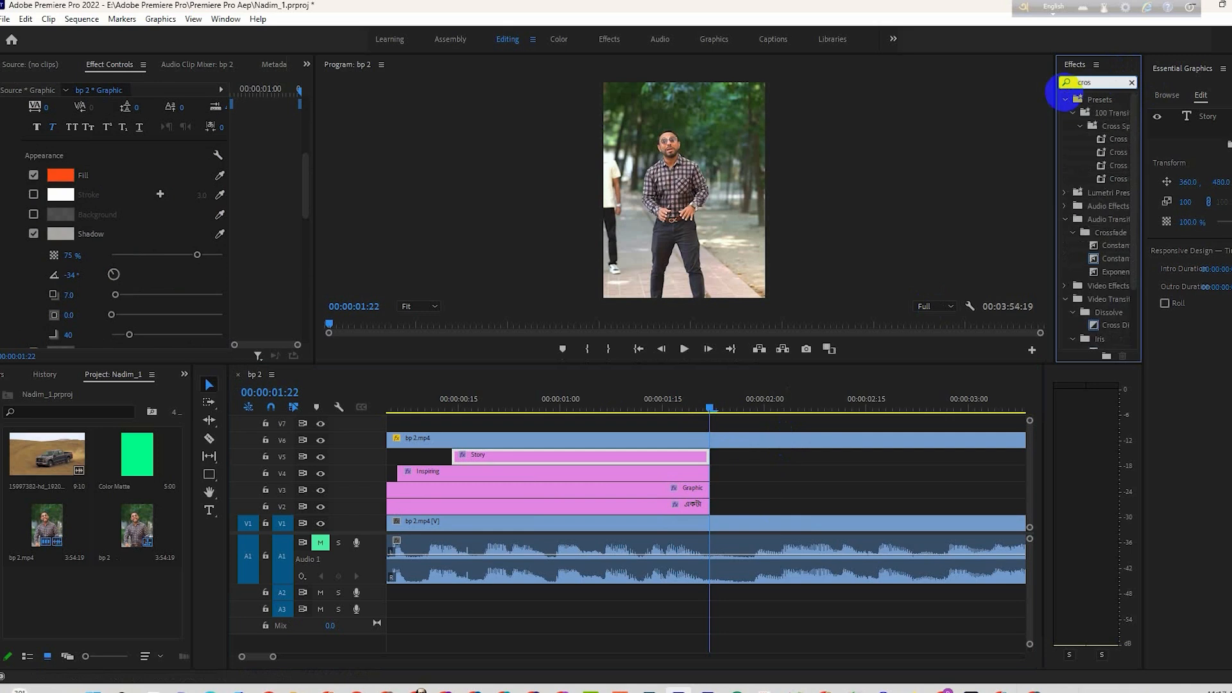
drag(1112, 324, 709, 458)
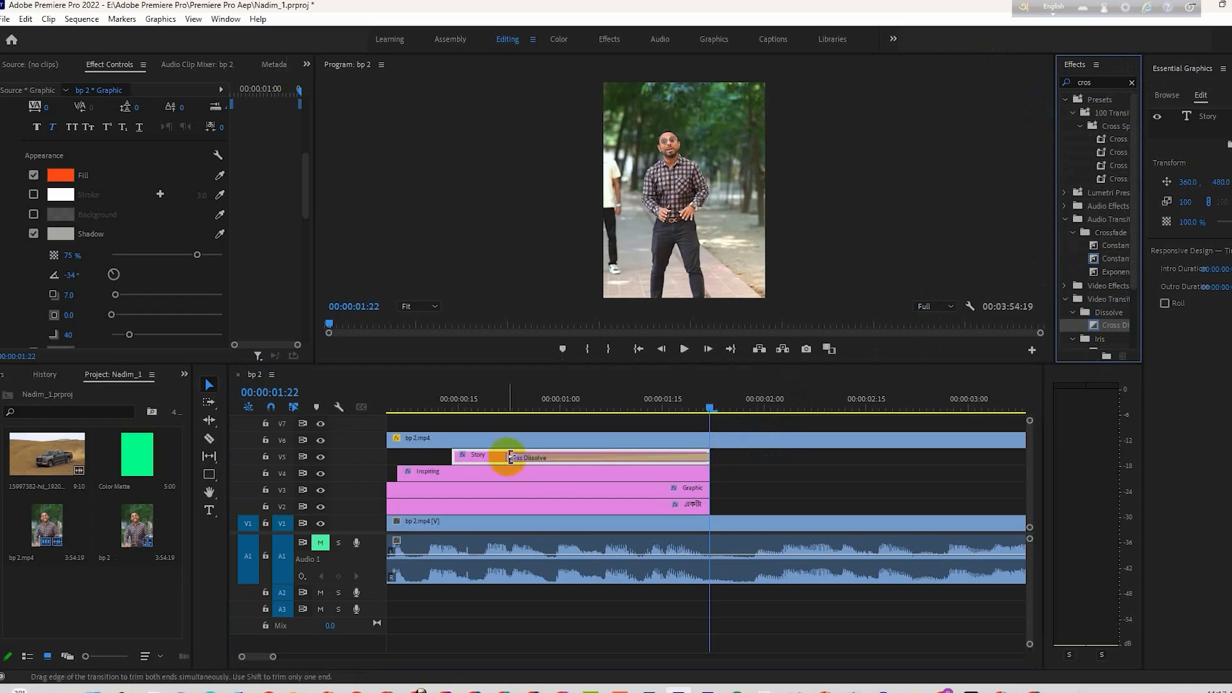
drag(508, 460, 705, 465)
drag(703, 409, 680, 423)
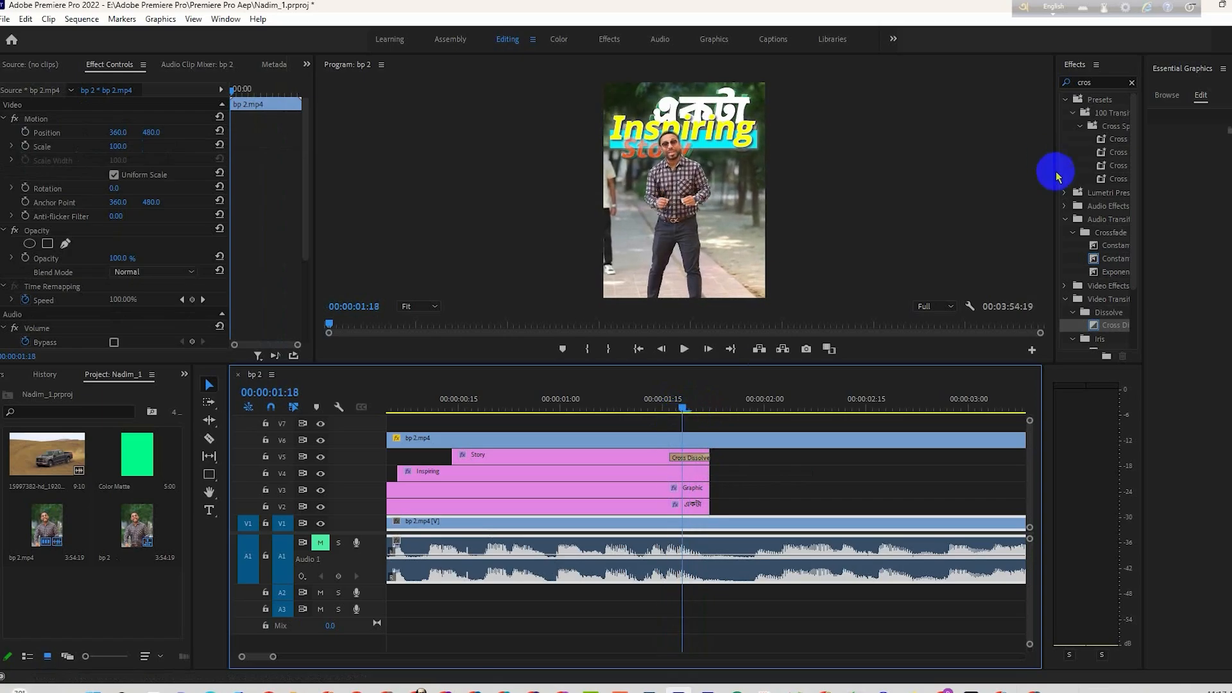
- Add Cross Dissolves to the ends of the "Inspiring", Graphic and "একটা" clips, shortened to match "Story", and scrub through the fade-out
drag(1106, 324, 703, 476)
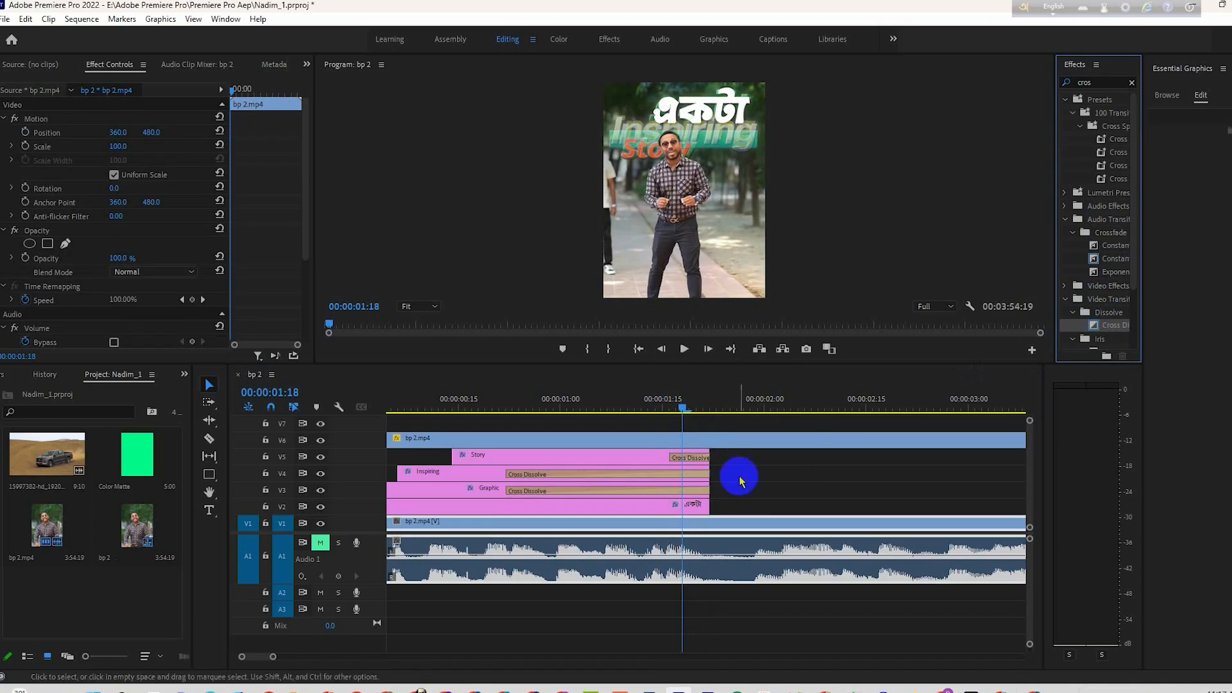
drag(1089, 333, 701, 508)
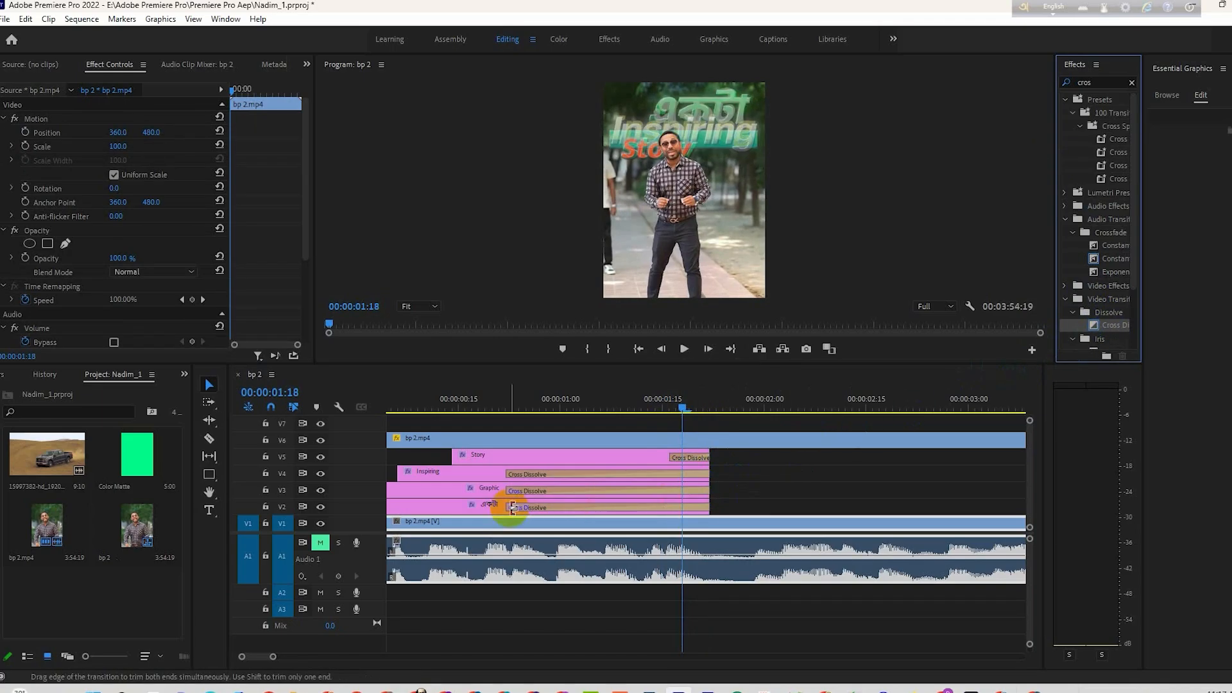
drag(512, 507, 677, 504)
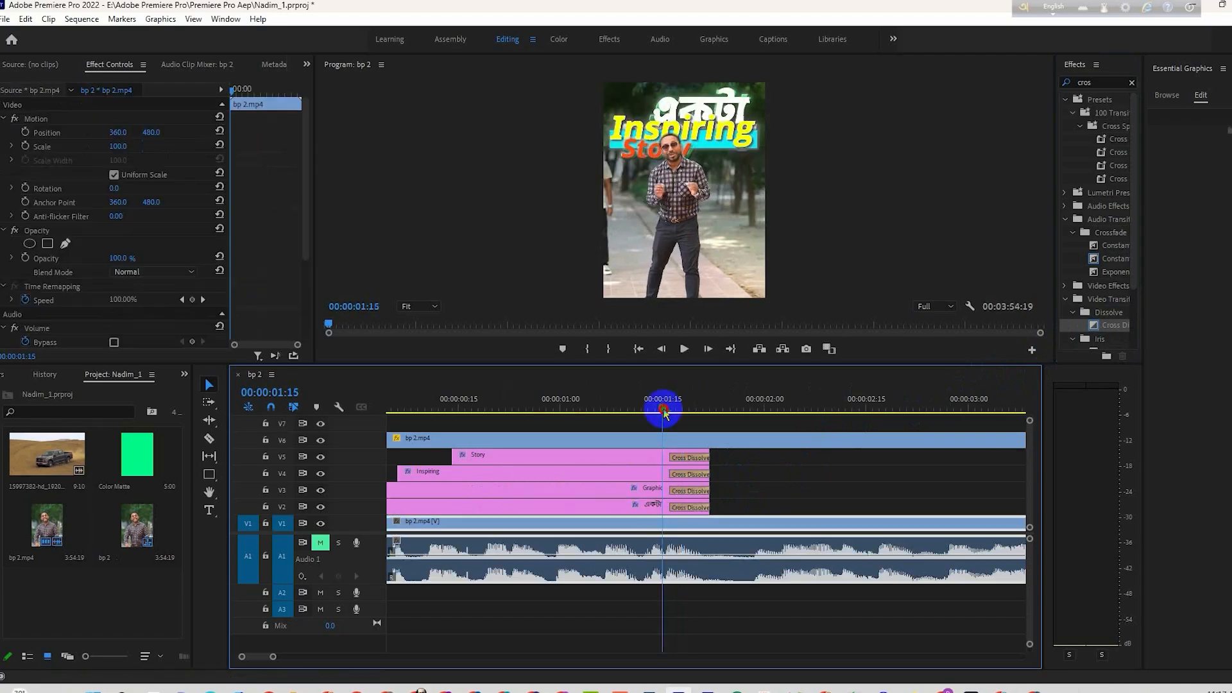
drag(660, 405, 699, 425)
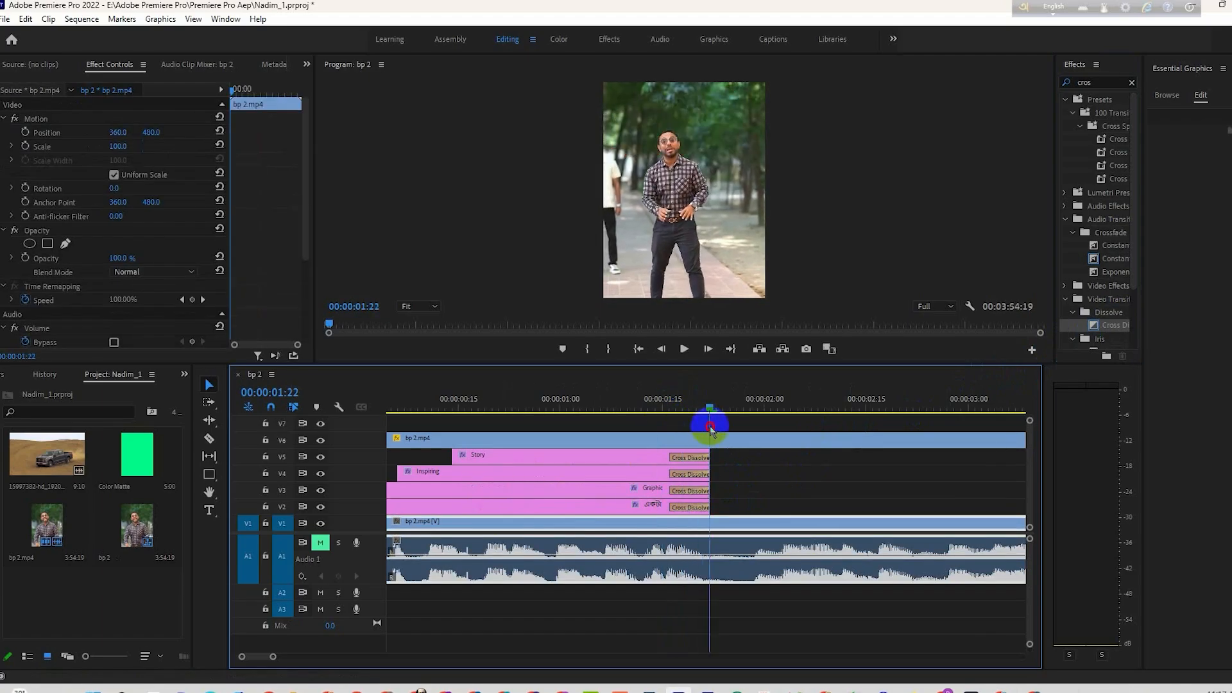